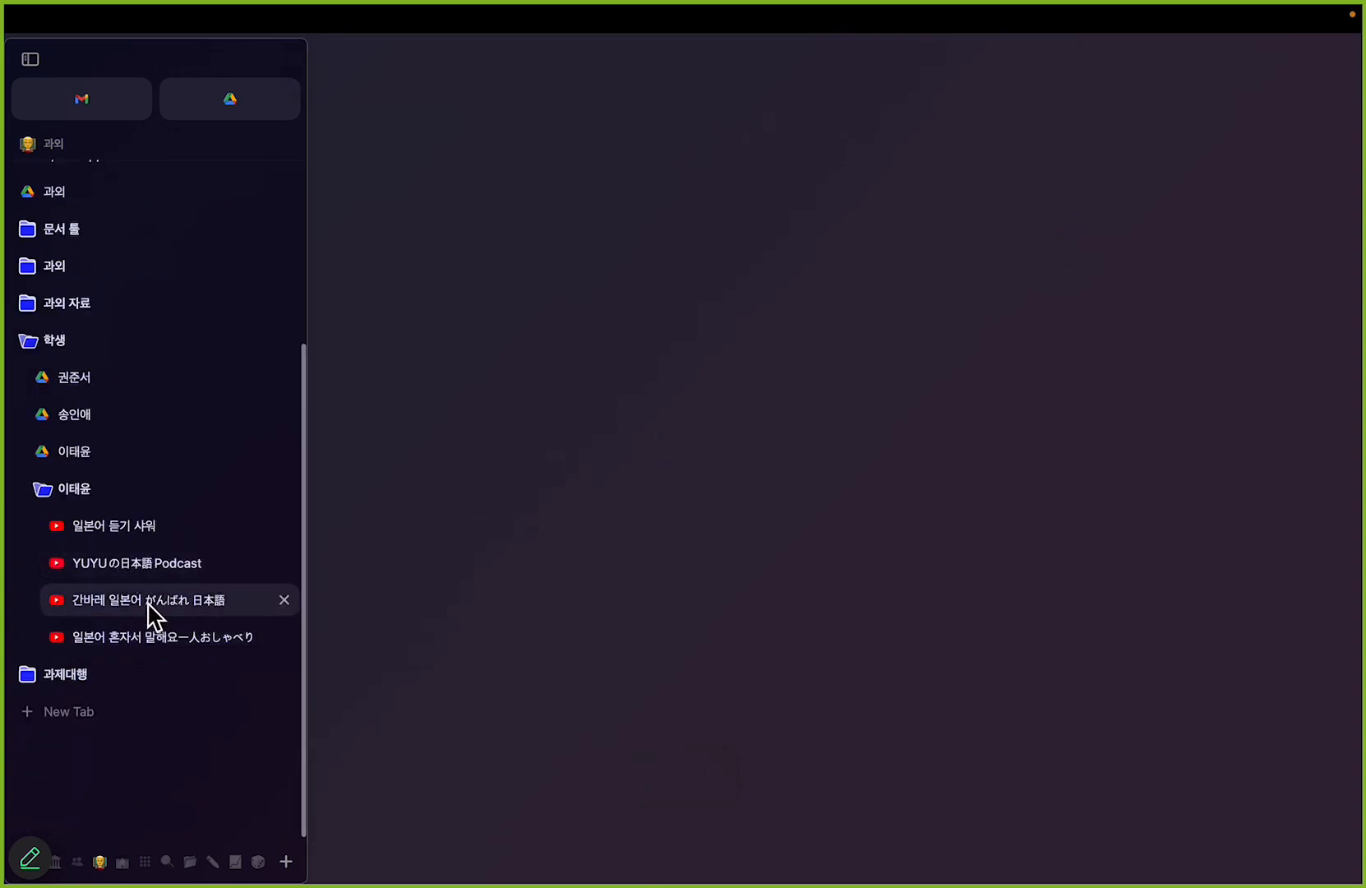
Step: Open the YUYUの日本語Podcast channel's video list and start the newest episode about group versus private lessons
{"action": "left_click", "coordinate": [177, 567]}
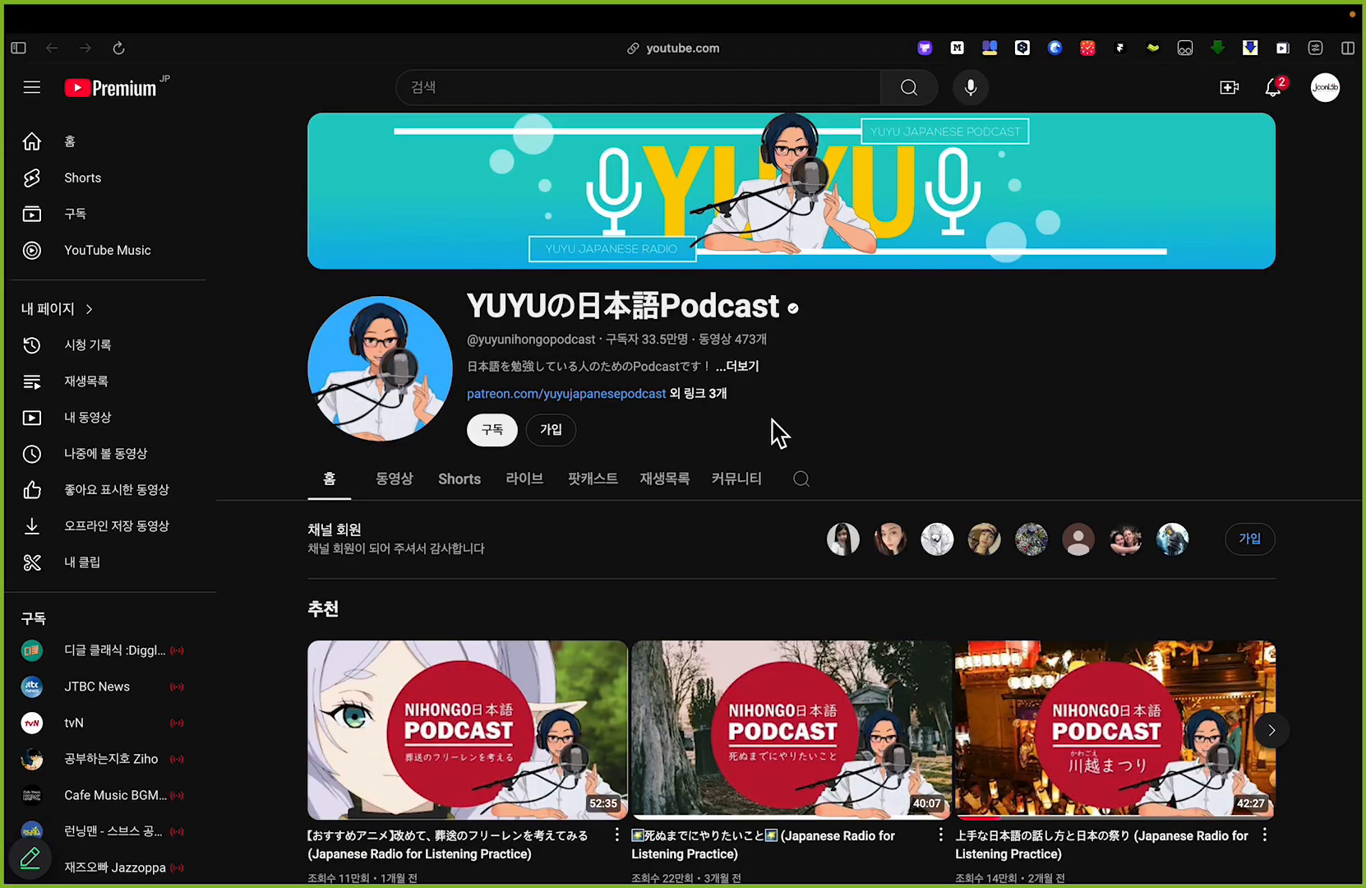
{"action": "scroll", "coordinate": [785, 419], "scroll_direction": "down", "scroll_amount": 1}
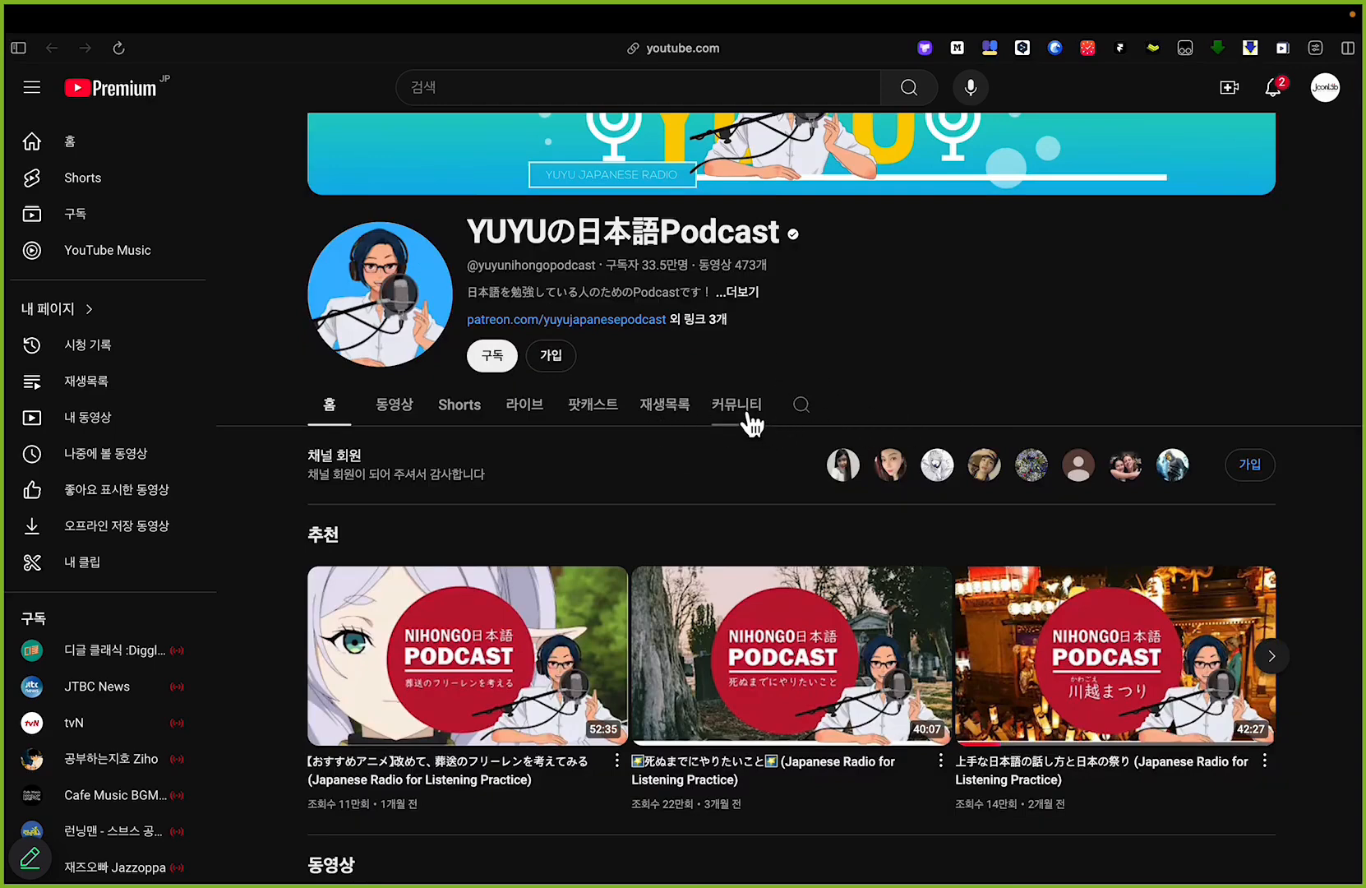
{"action": "left_click", "coordinate": [400, 411]}
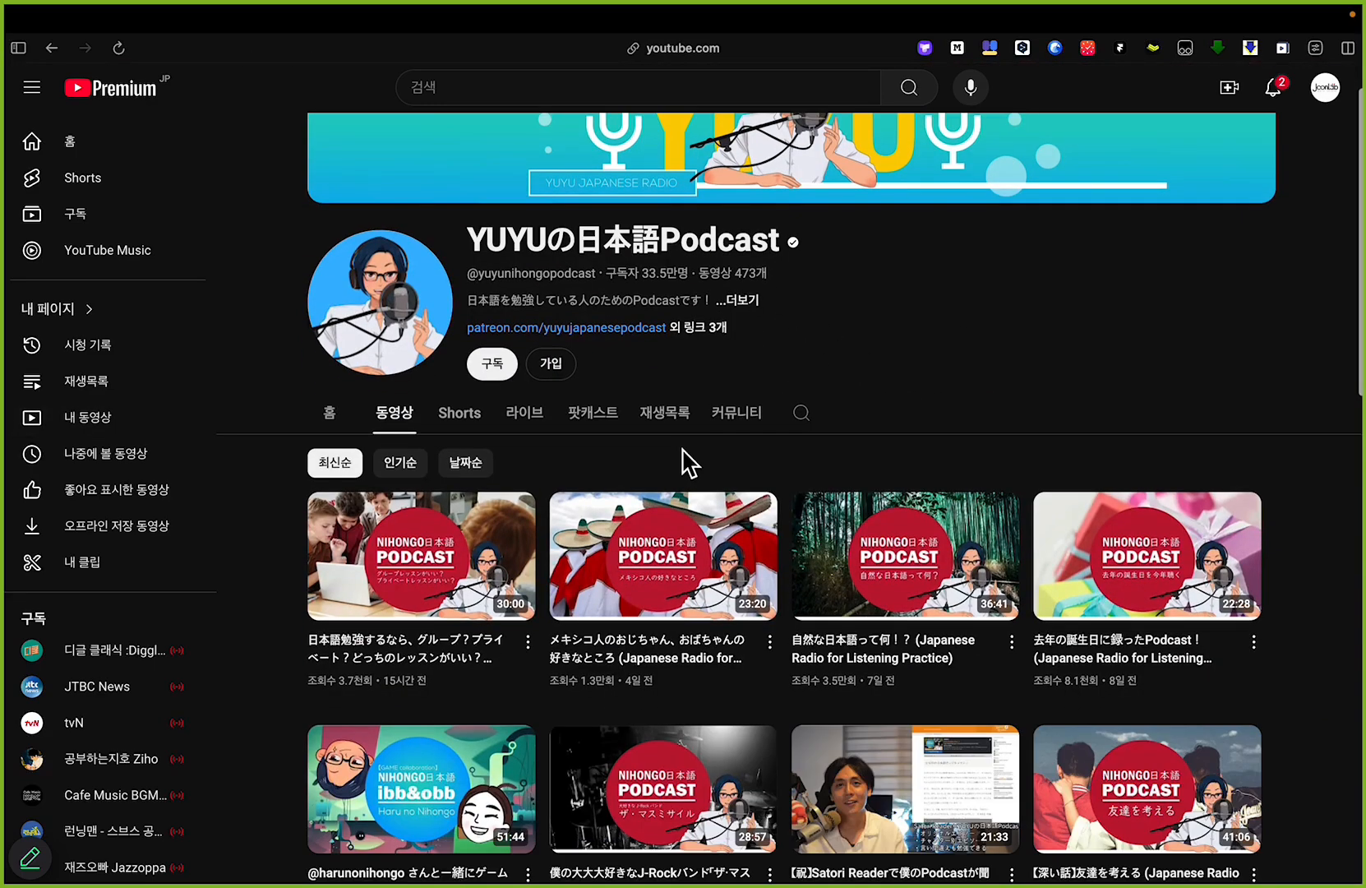
{"action": "scroll", "coordinate": [689, 461], "scroll_direction": "down", "scroll_amount": 1}
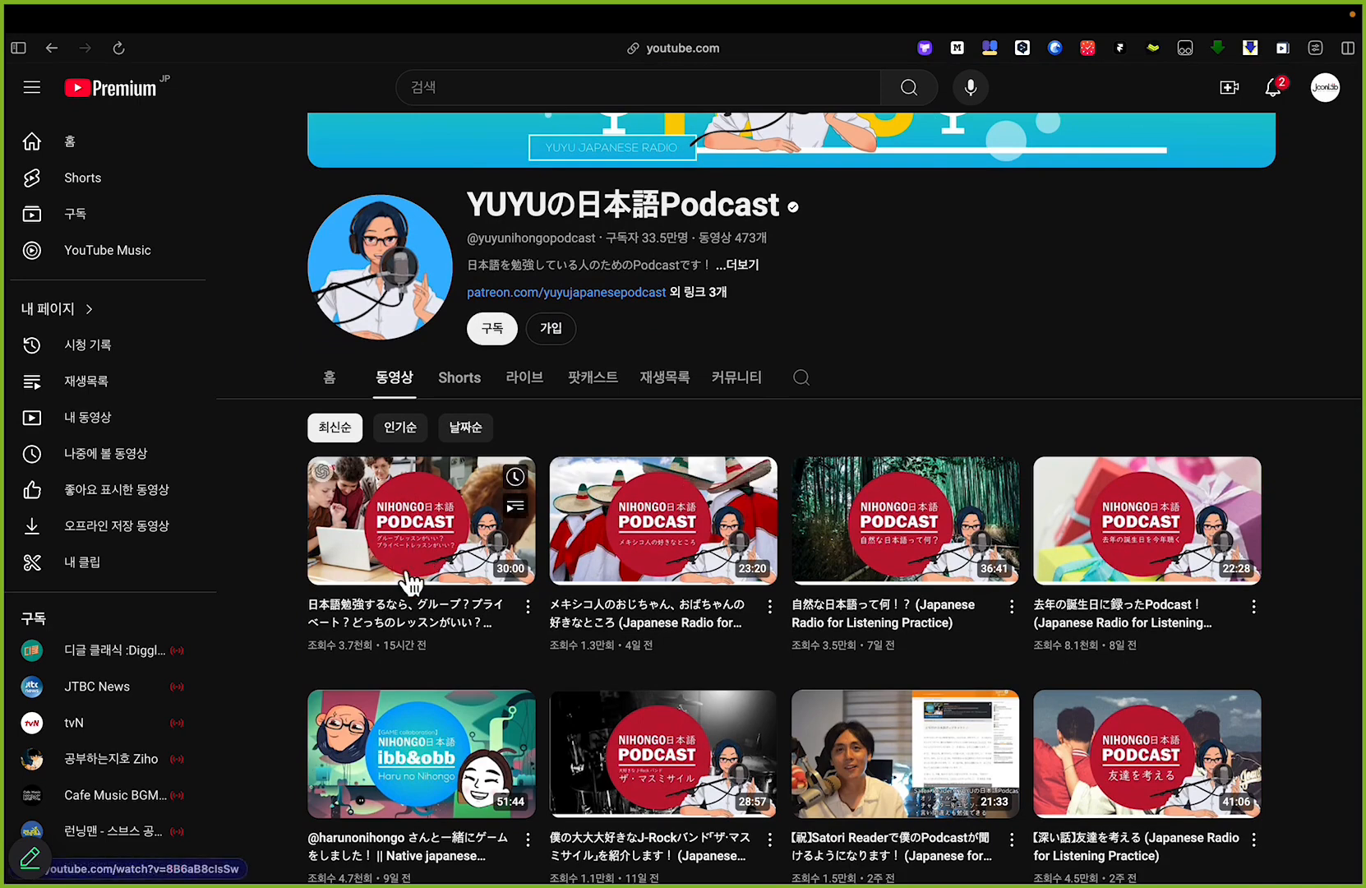
{"action": "left_click", "coordinate": [435, 530]}
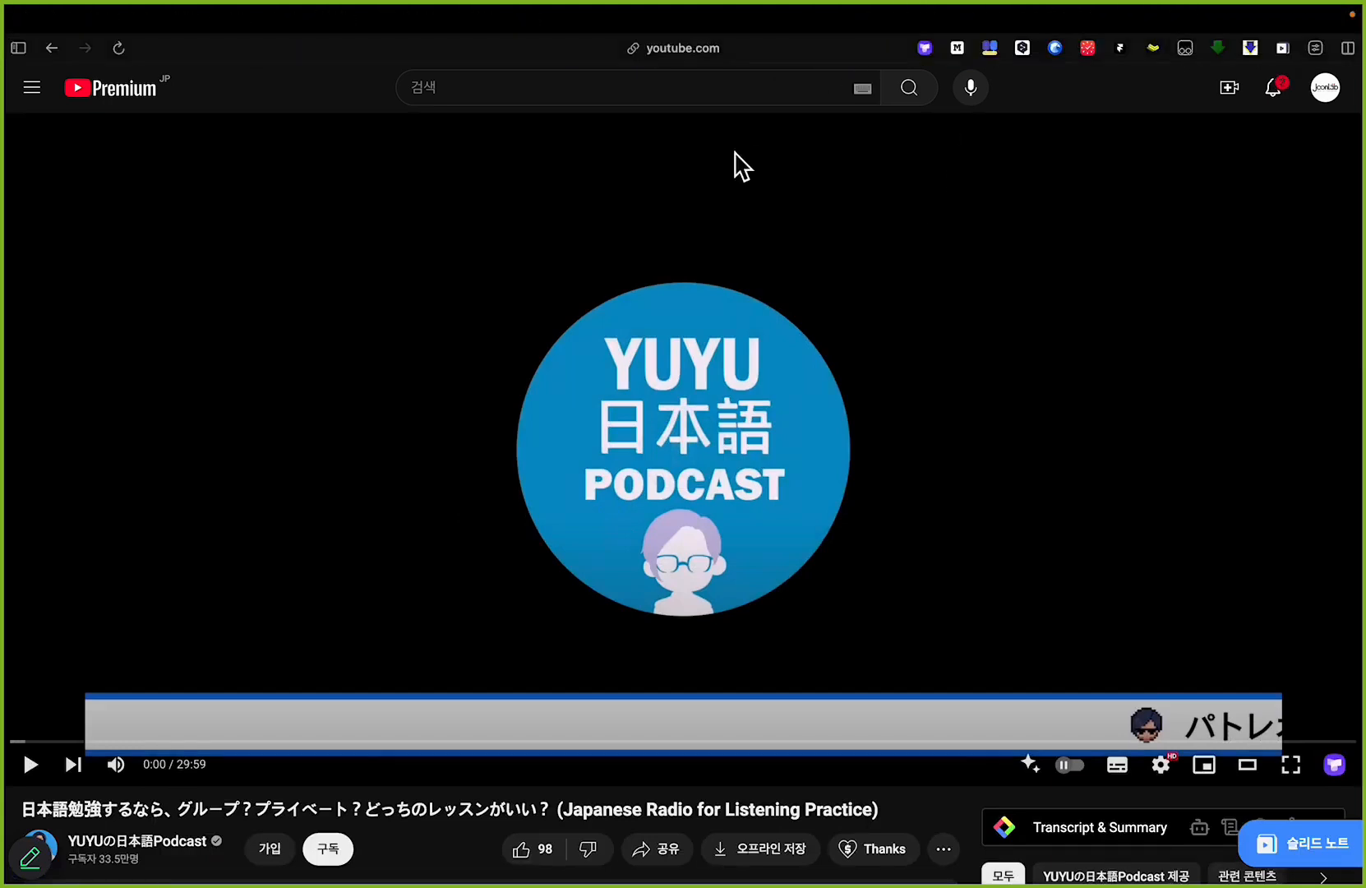
Step: Turn on computer sound sharing in mono for the Zoom screen share
{"action": "key", "text": "Escape"}
{"action": "left_click", "coordinate": [1031, 56]}
{"action": "mouse_move", "coordinate": [1093, 255]}
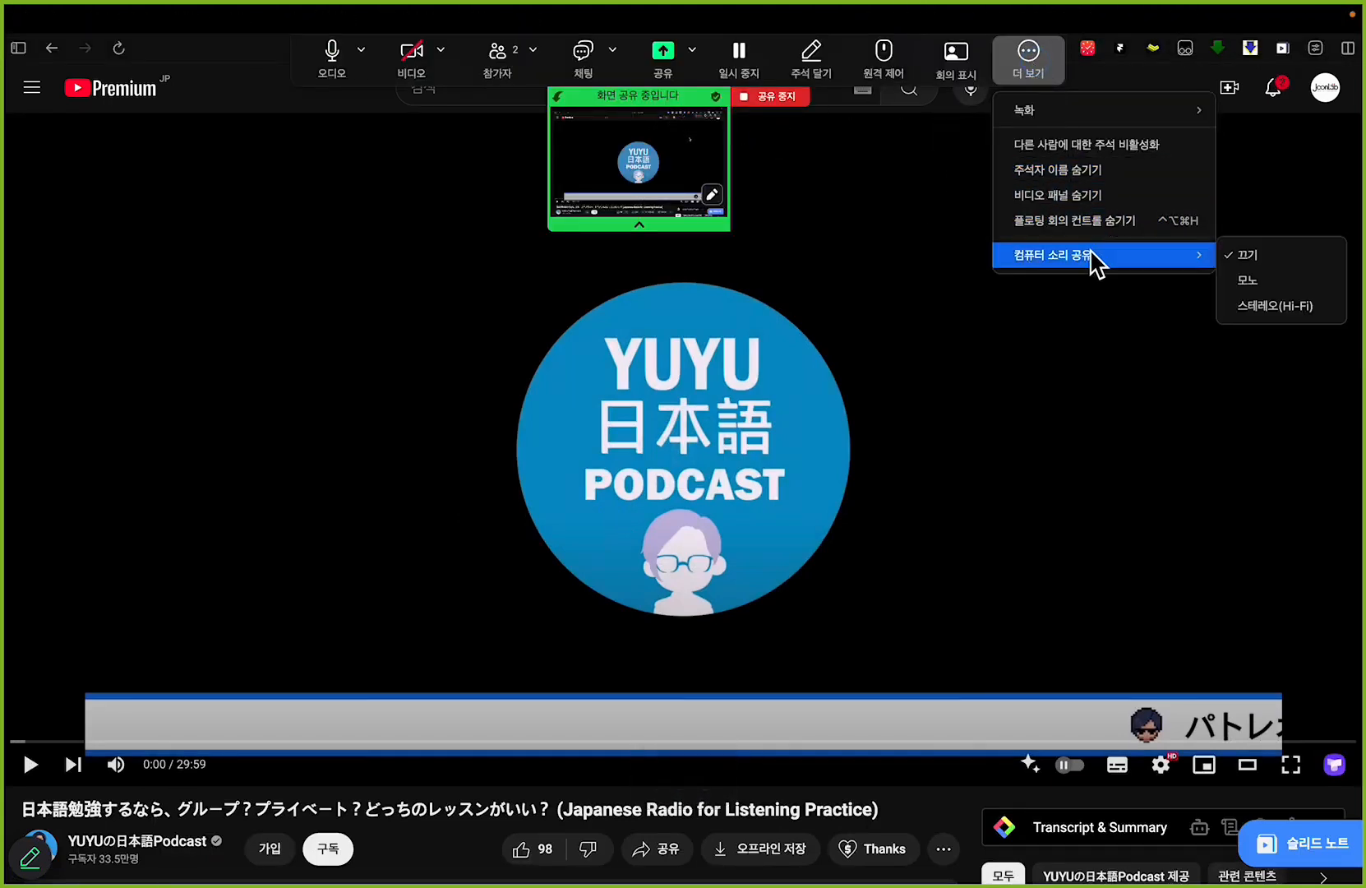
{"action": "left_click", "coordinate": [1247, 280]}
Step: Play the podcast video and hide Zoom's floating meeting controls
{"action": "left_click", "coordinate": [653, 742]}
{"action": "left_click", "coordinate": [32, 763]}
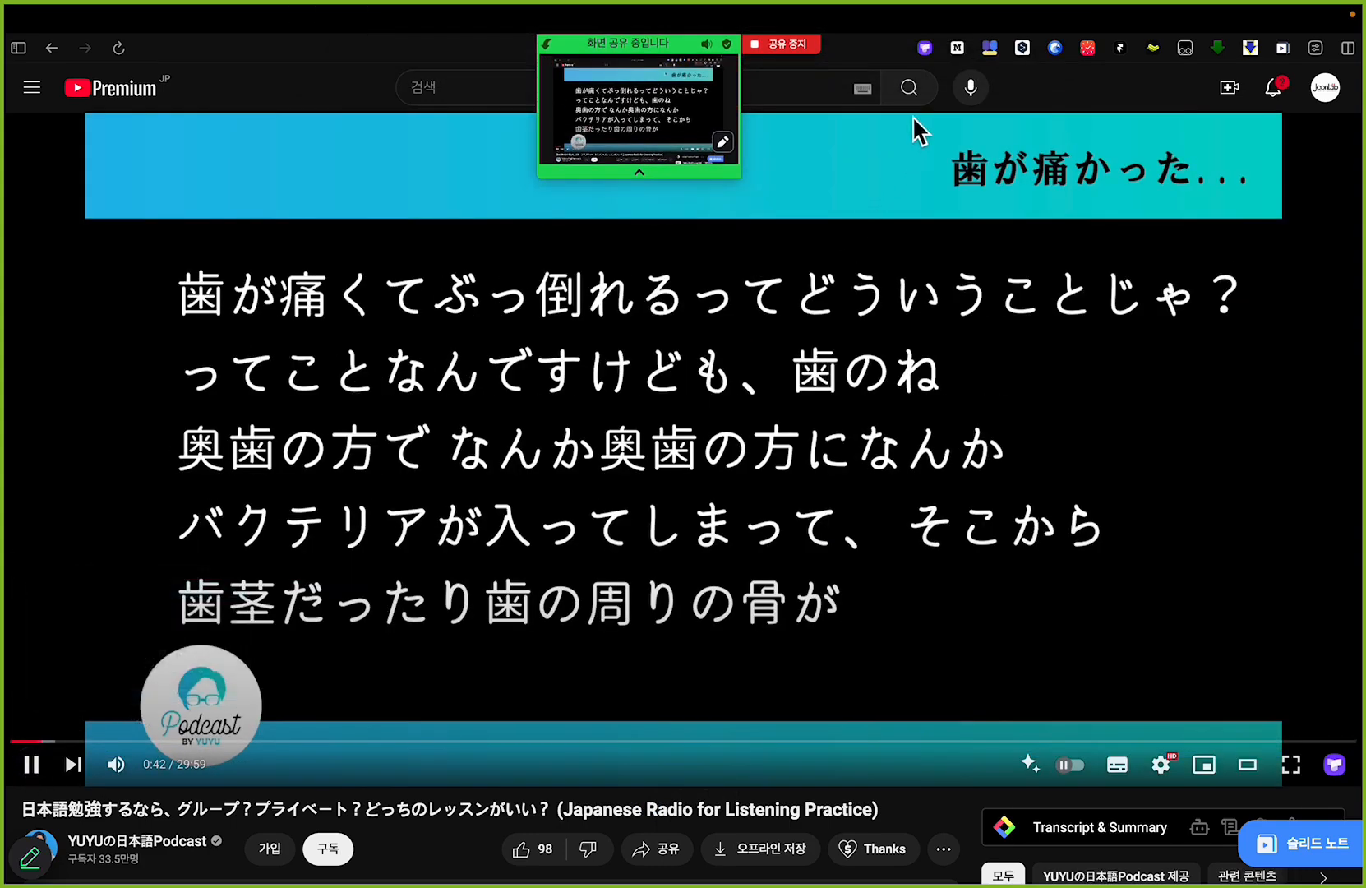
{"action": "left_click", "coordinate": [1027, 62]}
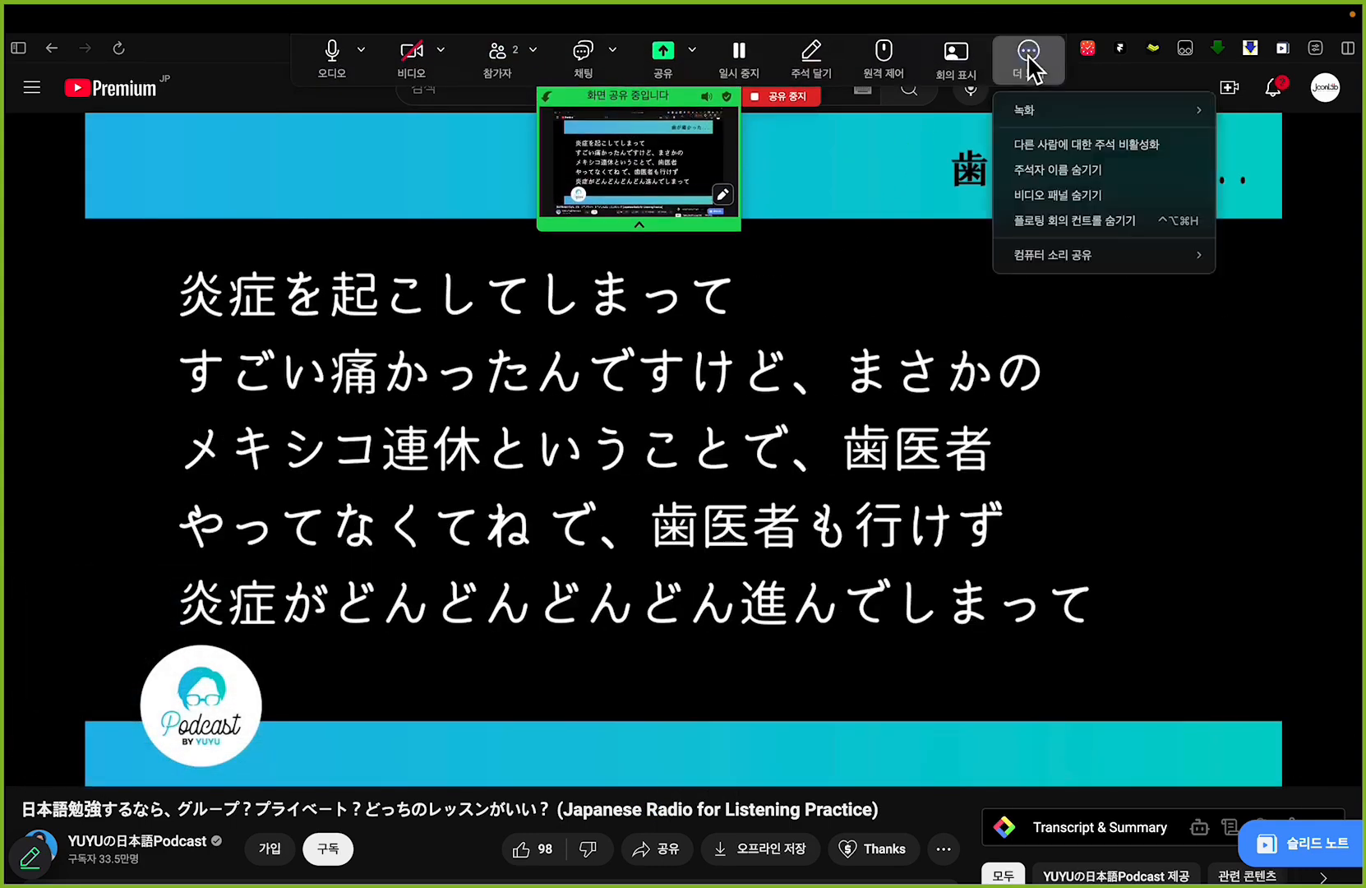
{"action": "left_click", "coordinate": [1093, 220]}
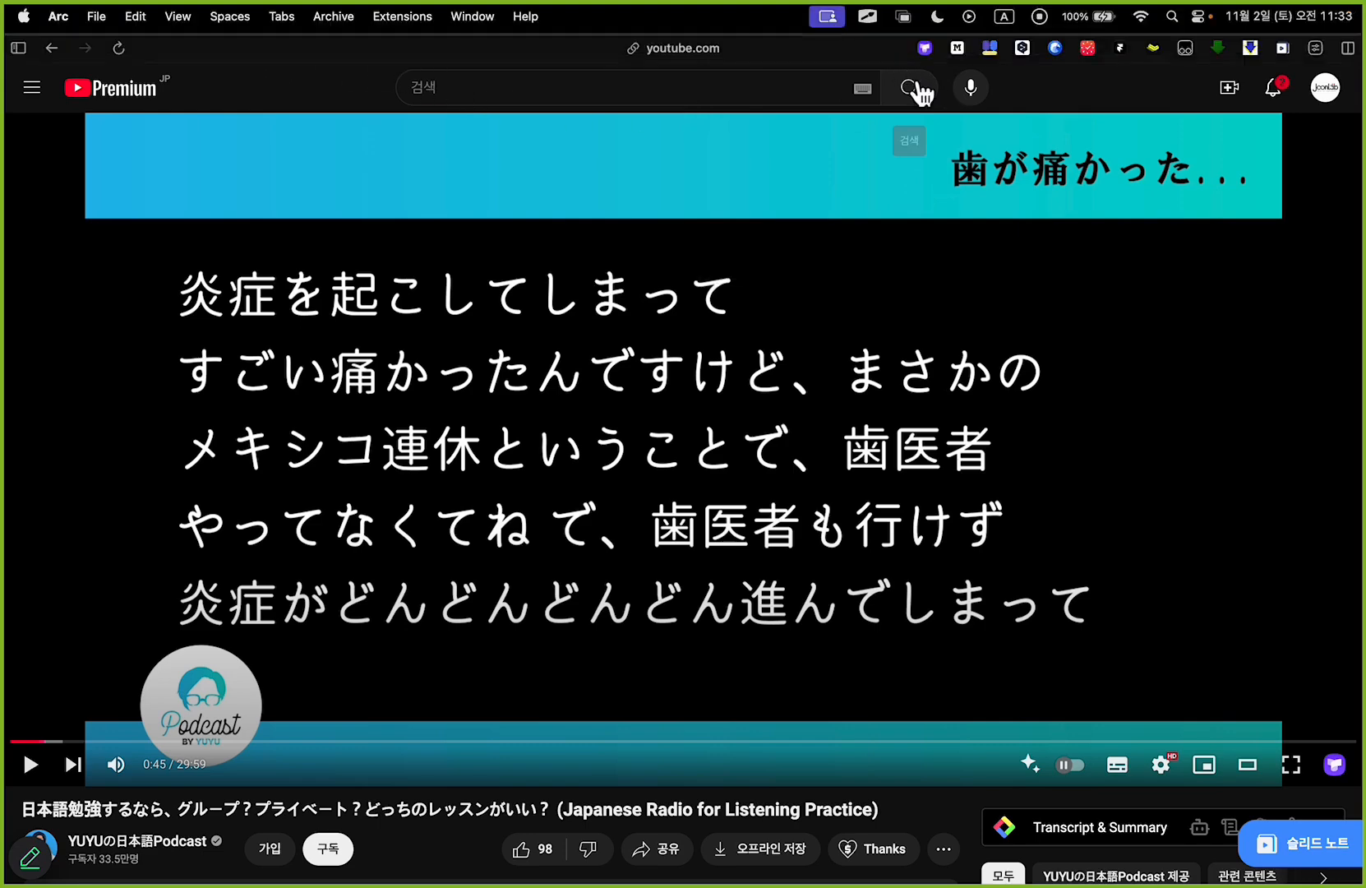
Step: Open the settings of the Trancy extension
{"action": "left_click", "coordinate": [925, 49]}
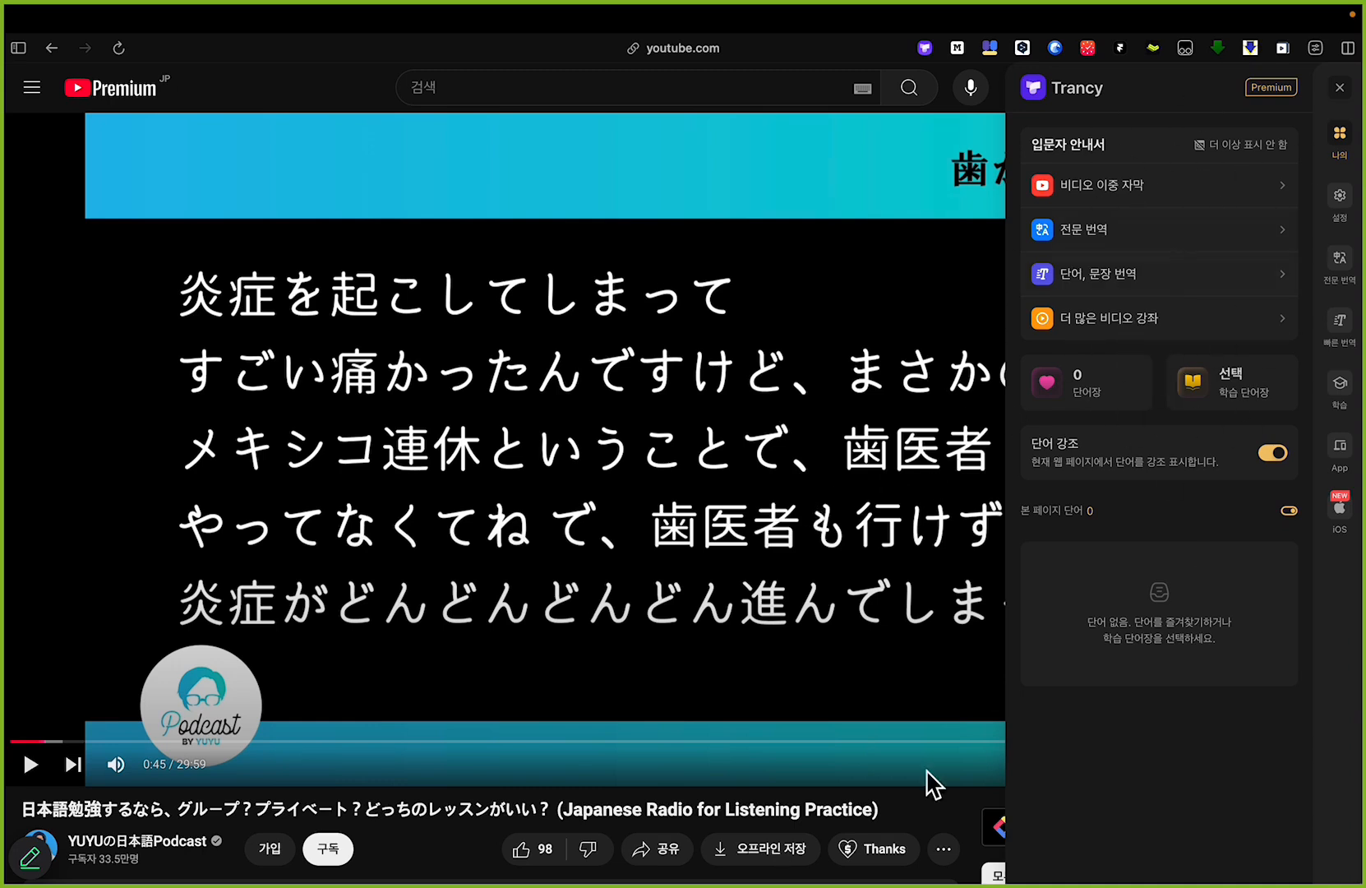
{"action": "left_click", "coordinate": [1338, 210]}
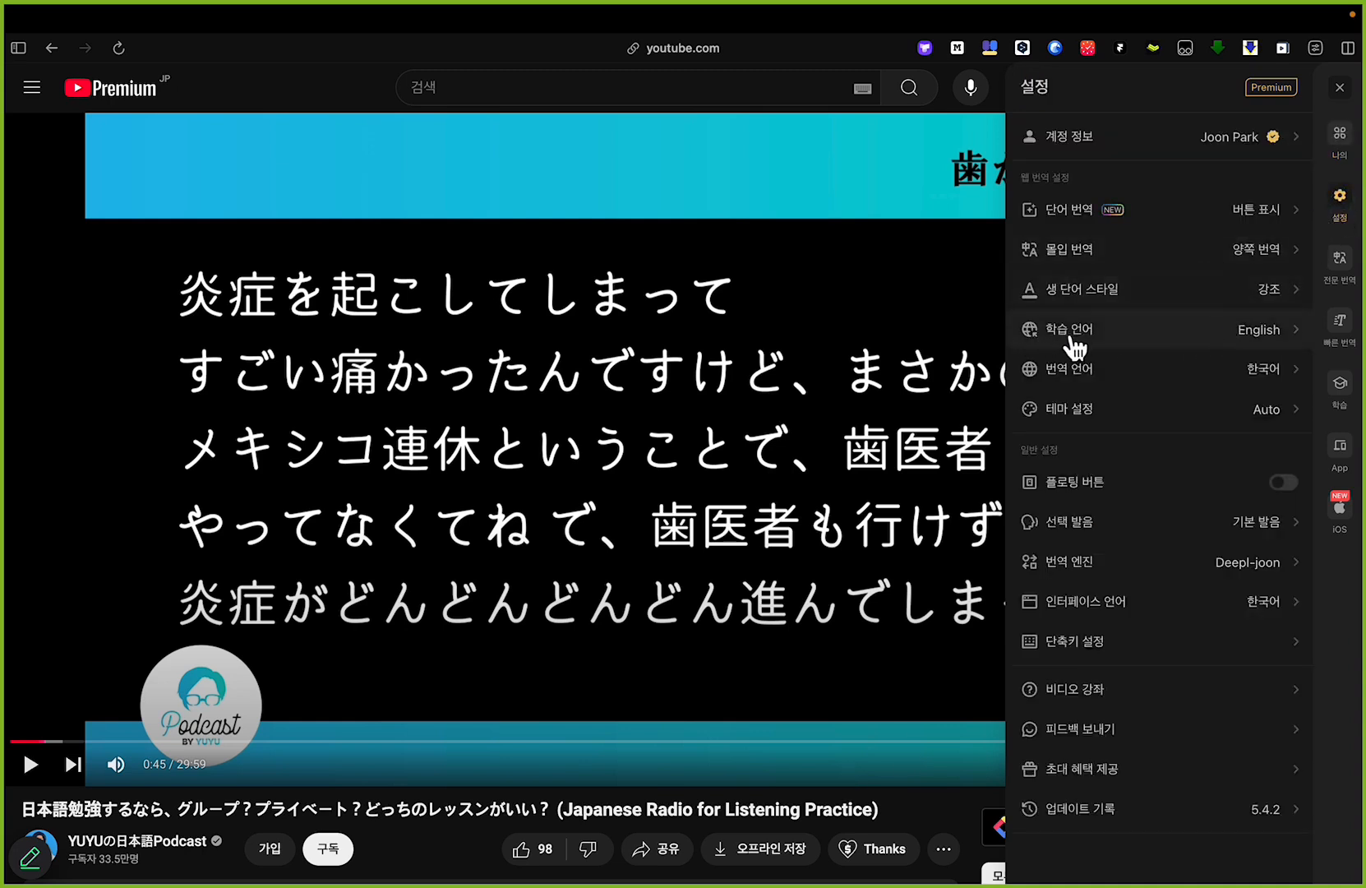
Step: Mark the learning language setting and its value with the red annotation pen, and undo the marks
{"action": "key", "text": "alt+Tab"}
{"action": "mouse_move", "coordinate": [1031, 358]}
{"action": "left_mouse_down"}
{"action": "mouse_move", "coordinate": [1083, 362]}
{"action": "mouse_move", "coordinate": [1052, 314]}
{"action": "mouse_move", "coordinate": [1027, 349]}
{"action": "left_mouse_up"}
{"action": "left_click_drag", "start_coordinate": [1117, 337], "coordinate": [1227, 330]}
{"action": "key", "text": "super+z"}
{"action": "key", "text": "super+z"}
{"action": "key", "text": "alt+Tab"}
Step: Set Trancy's learning language to 日本語 and return to the settings list
{"action": "left_click", "coordinate": [1255, 341]}
{"action": "left_click", "coordinate": [1159, 429]}
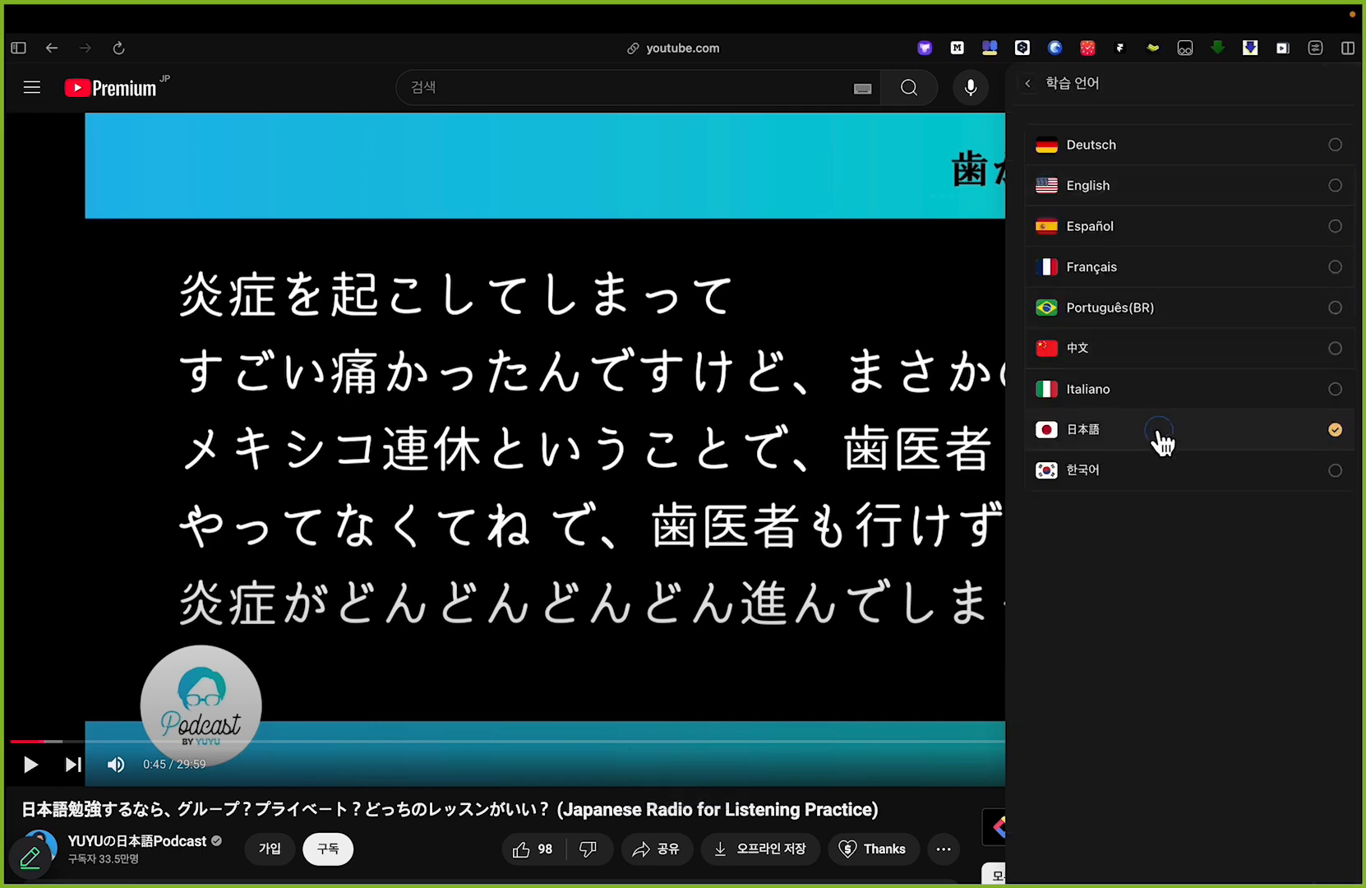
{"action": "left_click", "coordinate": [1028, 85]}
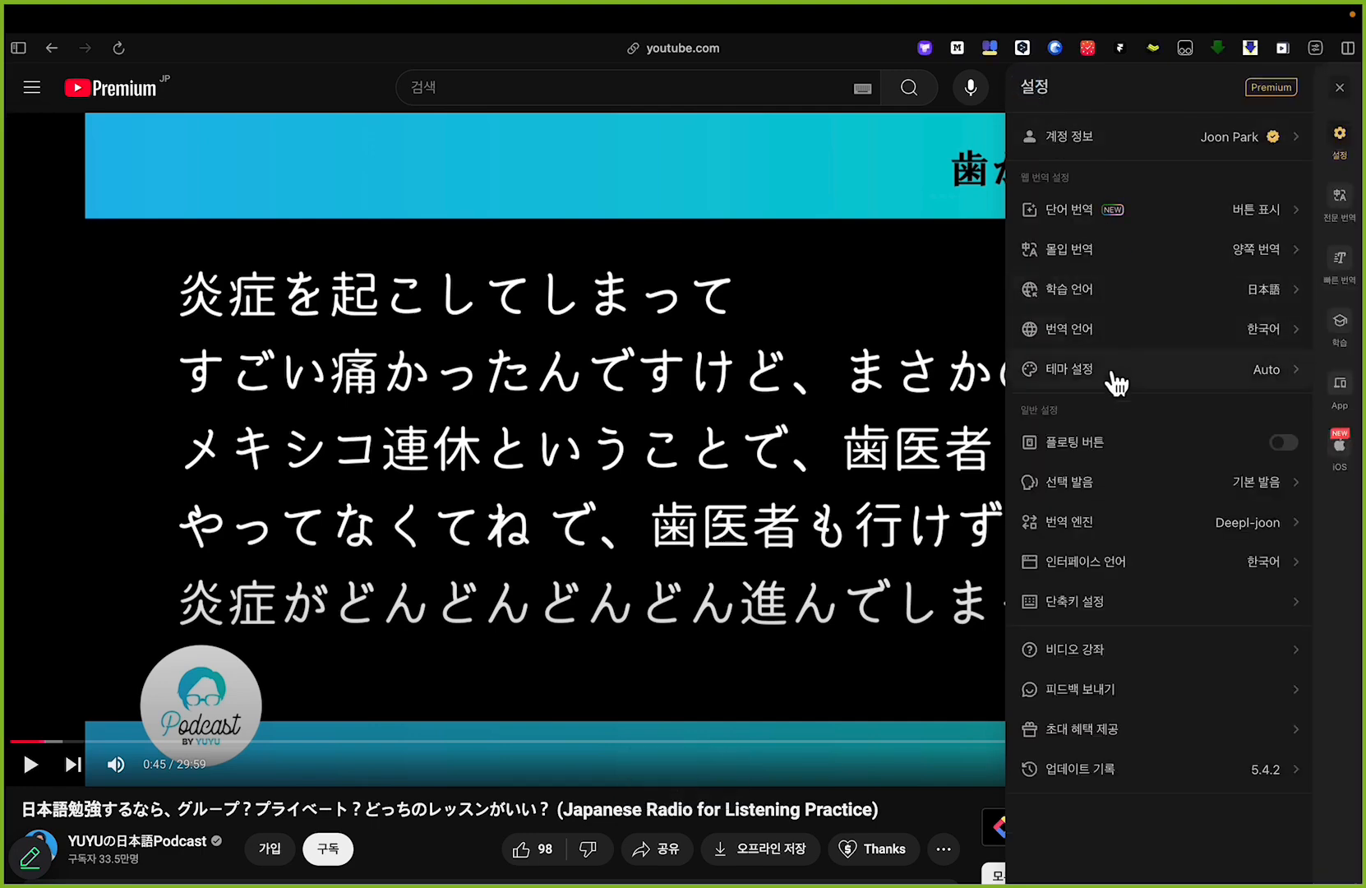
Step: Mark the translation language setting and its value with the red annotation pen, and undo the marks
{"action": "key", "text": "alt+Tab"}
{"action": "mouse_move", "coordinate": [1073, 357]}
{"action": "left_mouse_down"}
{"action": "mouse_move", "coordinate": [1174, 329]}
{"action": "mouse_move", "coordinate": [1287, 348]}
{"action": "left_mouse_up"}
{"action": "key", "text": "super+z"}
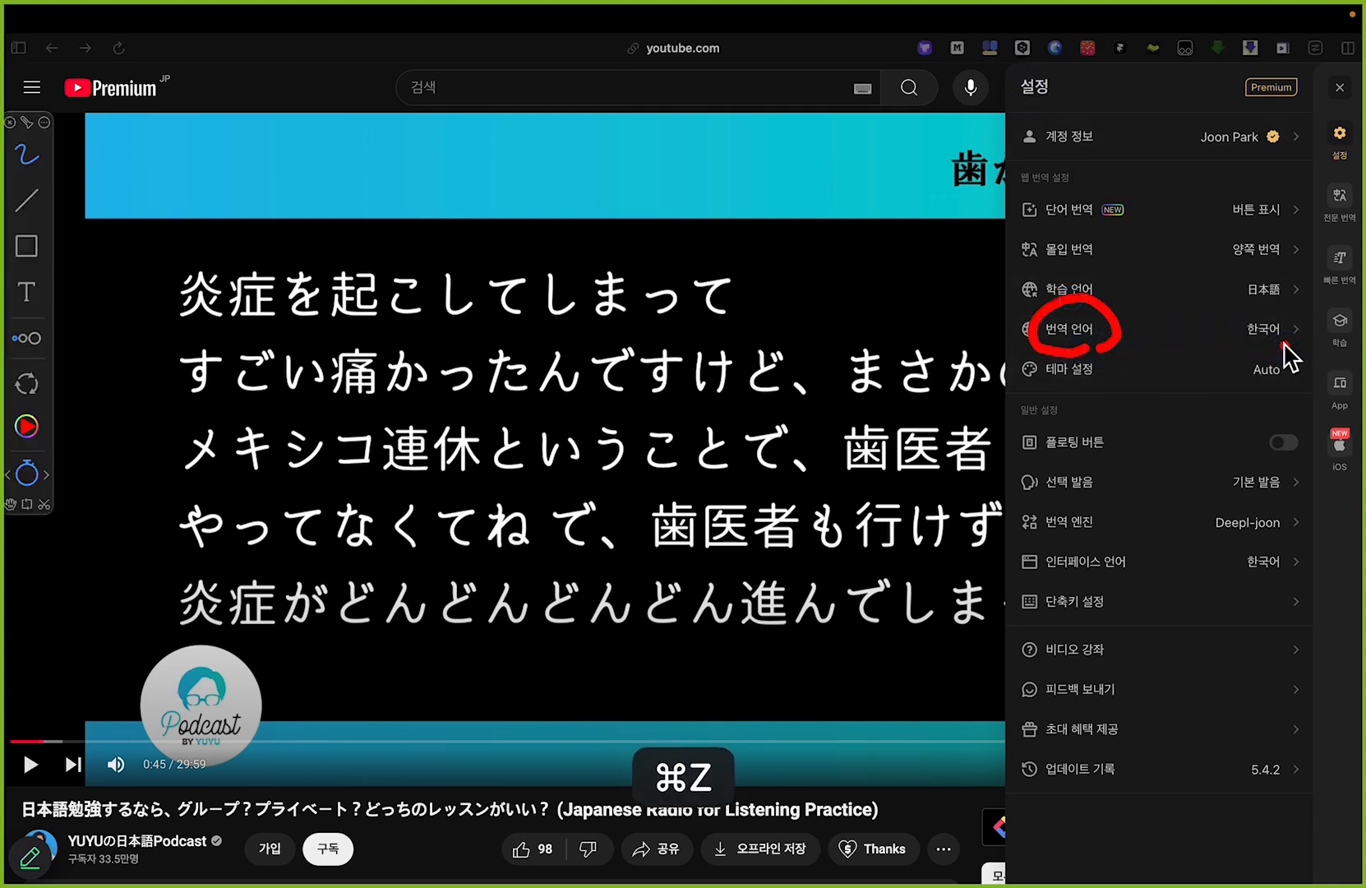
{"action": "key", "text": "super+z"}
{"action": "key", "text": "alt+Tab"}
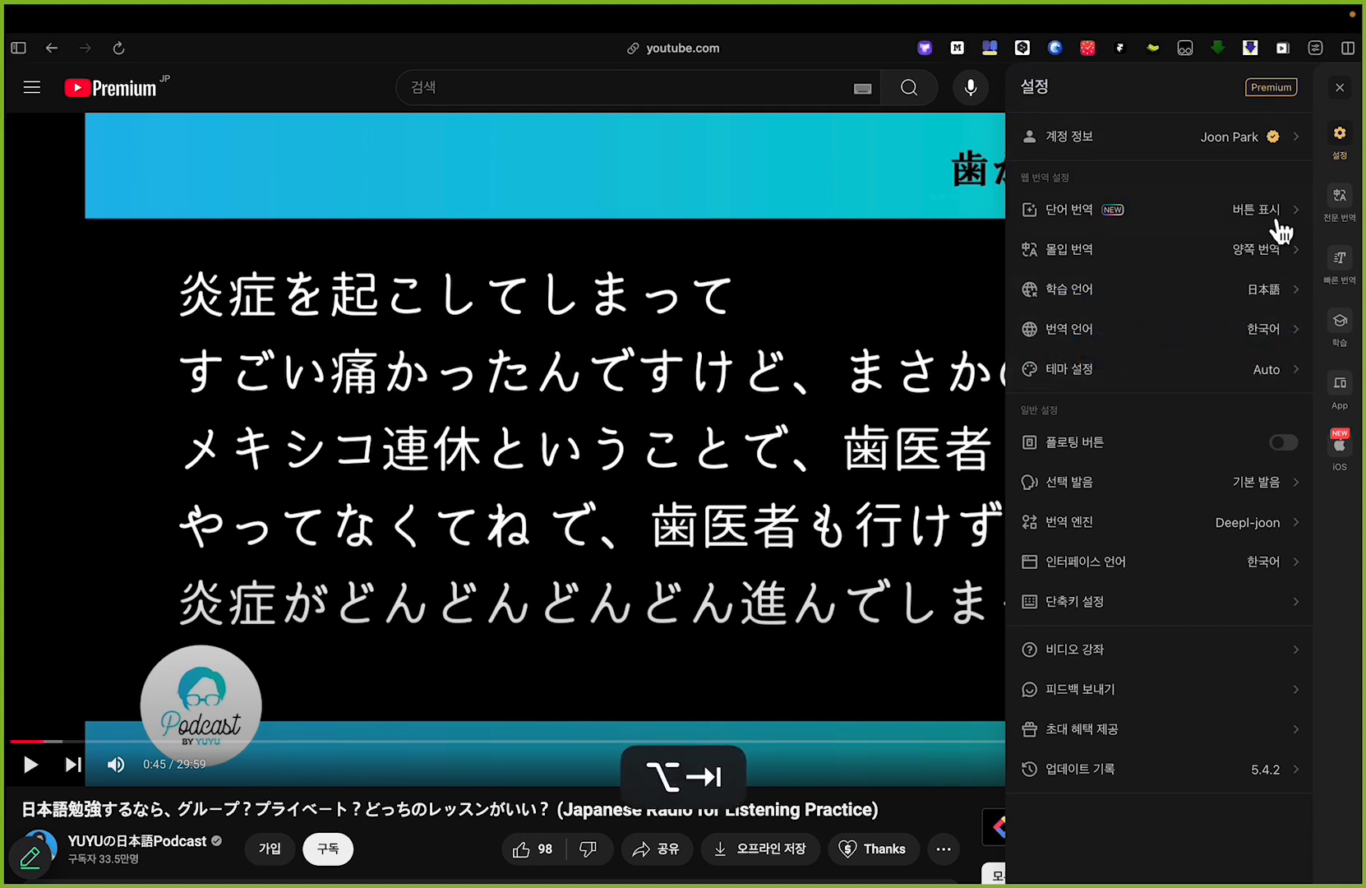
Step: Close the Trancy settings panel
{"action": "left_click", "coordinate": [1340, 87]}
Step: Mark the Trancy icon in the video player controls with a red pen outline and arrow, and undo the last stroke
{"action": "key", "text": "alt+Tab"}
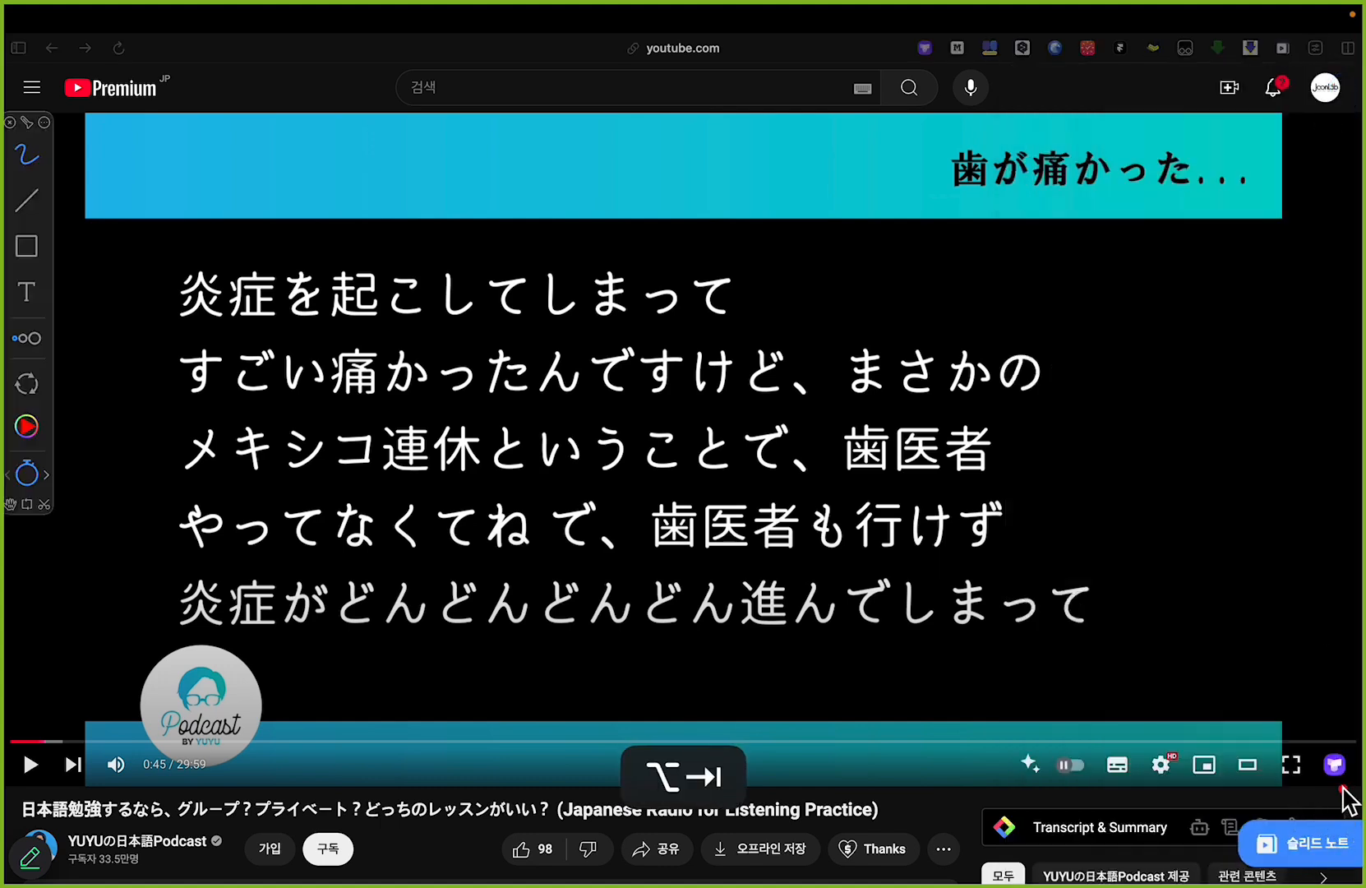
{"action": "mouse_move", "coordinate": [1325, 794]}
{"action": "left_mouse_down"}
{"action": "mouse_move", "coordinate": [1356, 791]}
{"action": "mouse_move", "coordinate": [1352, 742]}
{"action": "mouse_move", "coordinate": [1312, 766]}
{"action": "mouse_move", "coordinate": [1332, 782]}
{"action": "mouse_move", "coordinate": [1291, 726]}
{"action": "mouse_move", "coordinate": [1341, 713]}
{"action": "left_mouse_up"}
{"action": "key", "text": "super+z"}
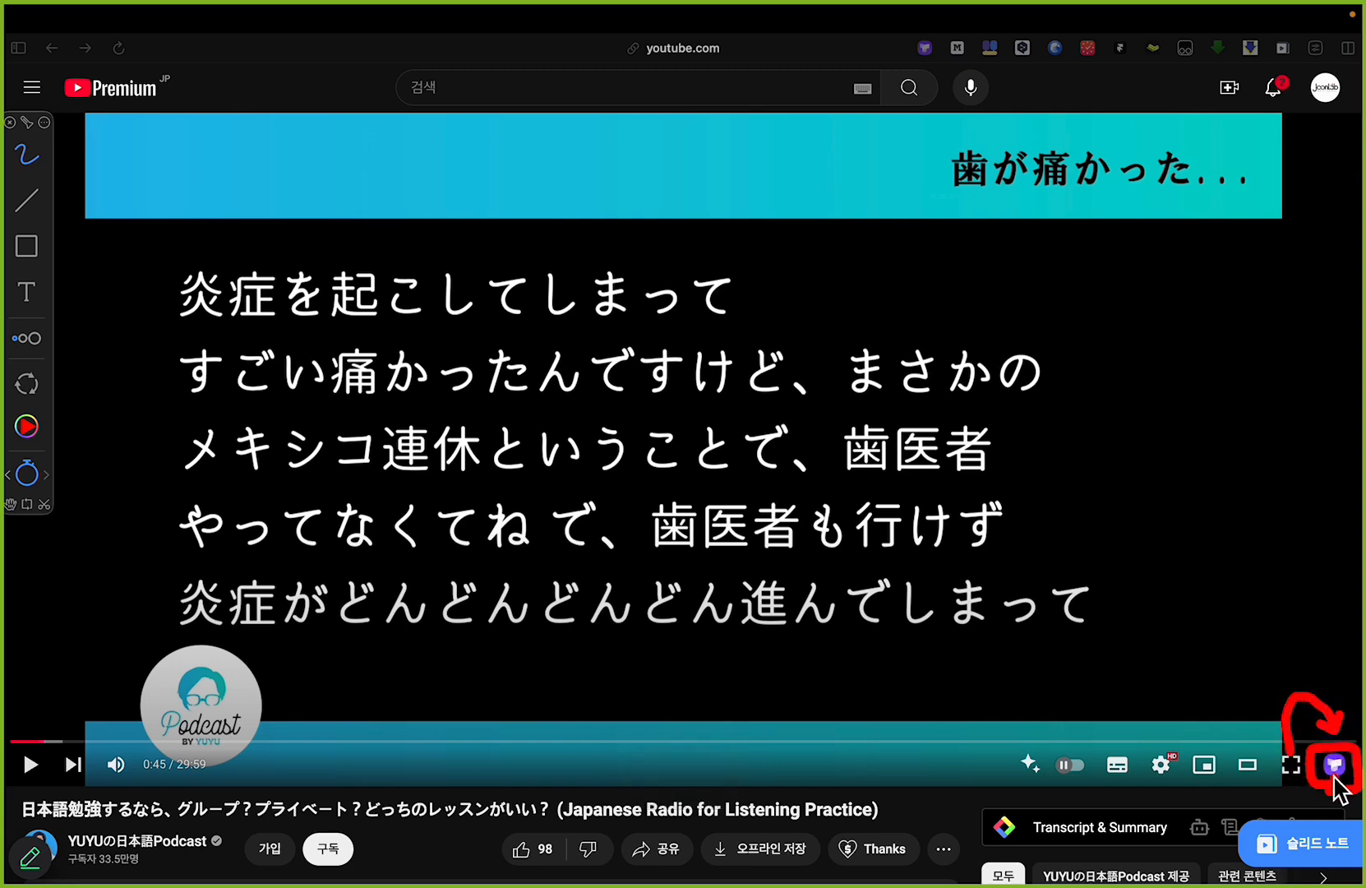
{"action": "key", "text": "alt+Tab"}
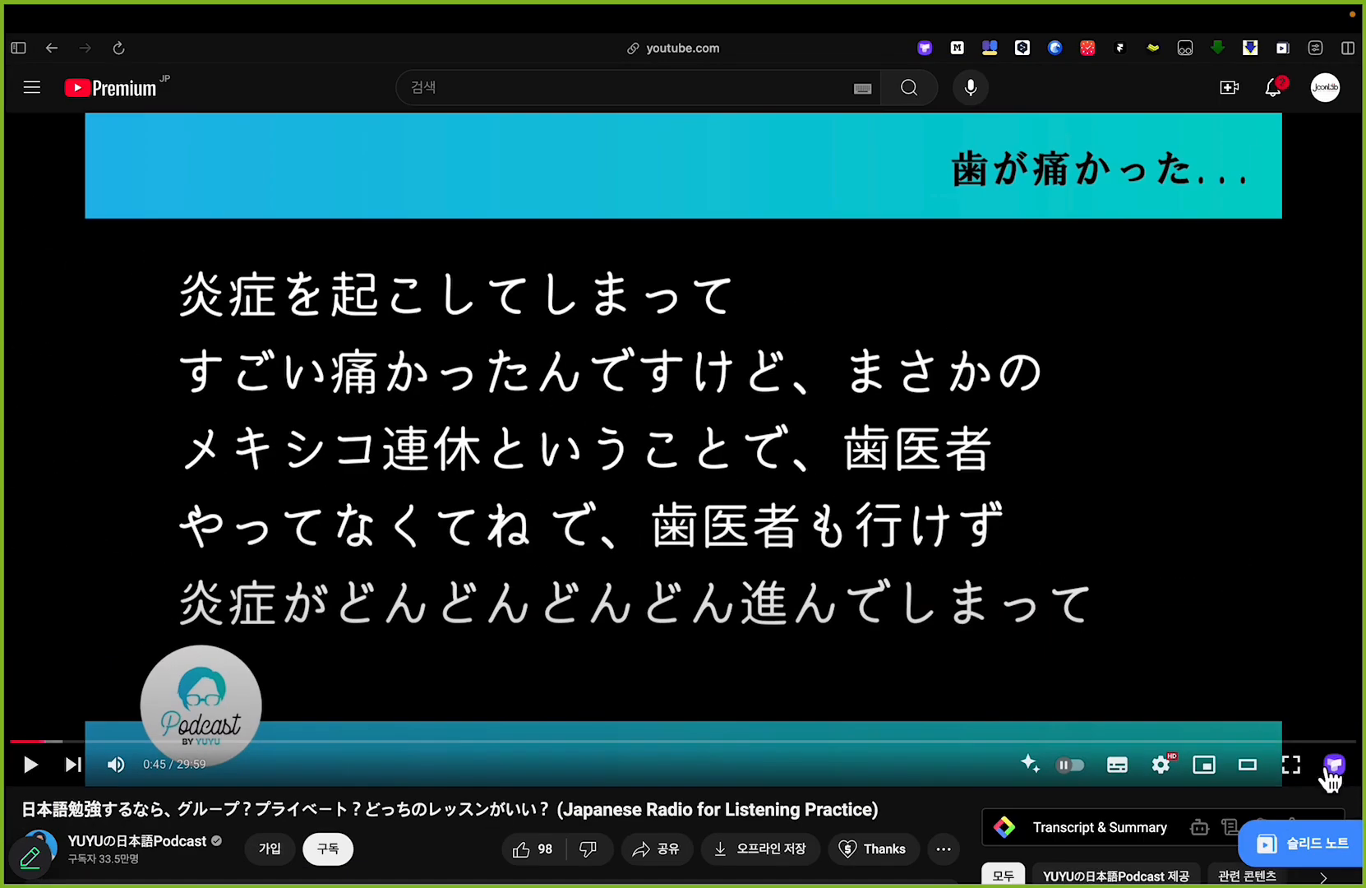
Step: Open the video in Trancy's bilingual subtitle player and pause the playback
{"action": "left_click", "coordinate": [1335, 769]}
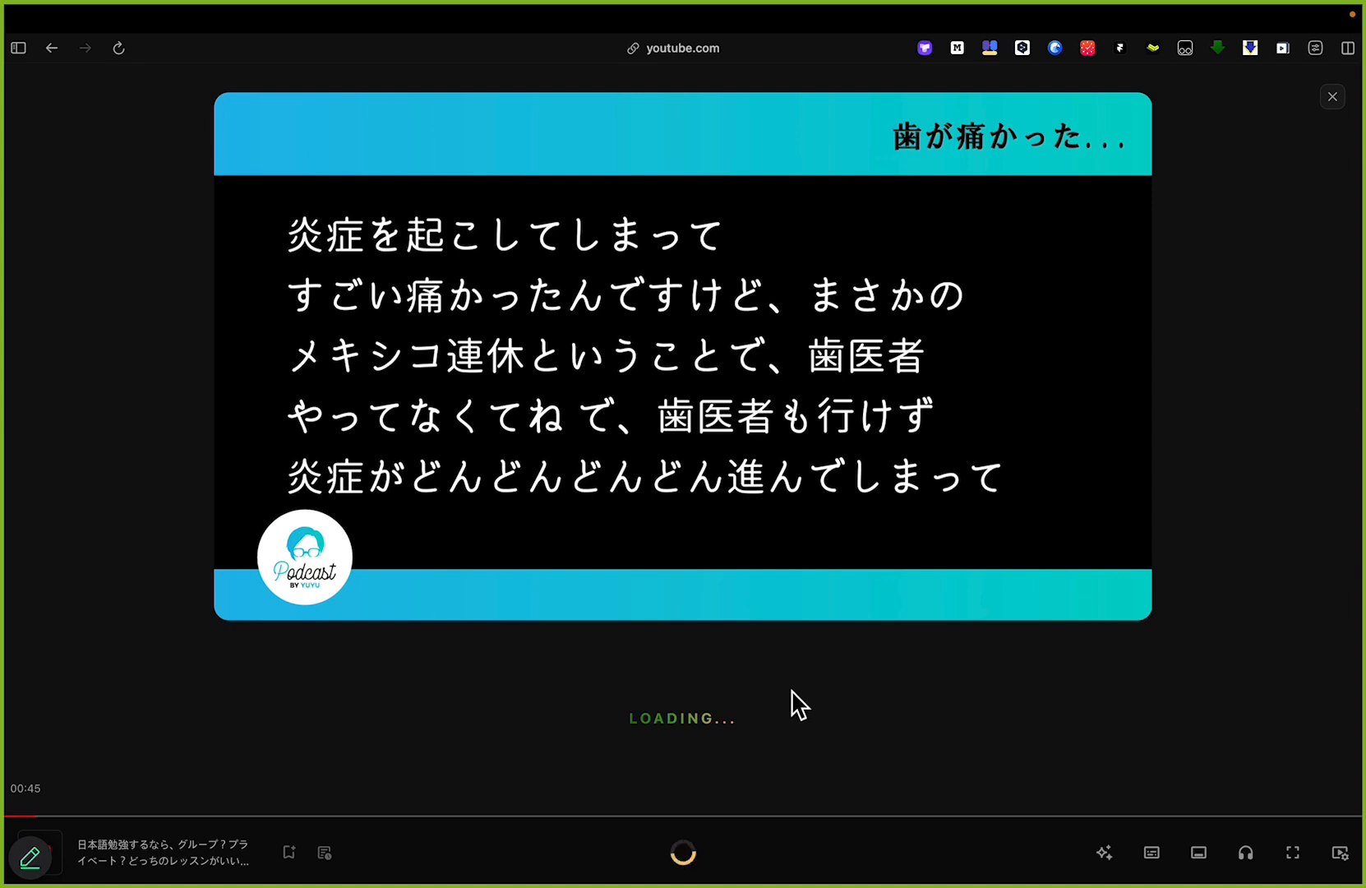
{"action": "key", "text": "alt+Tab"}
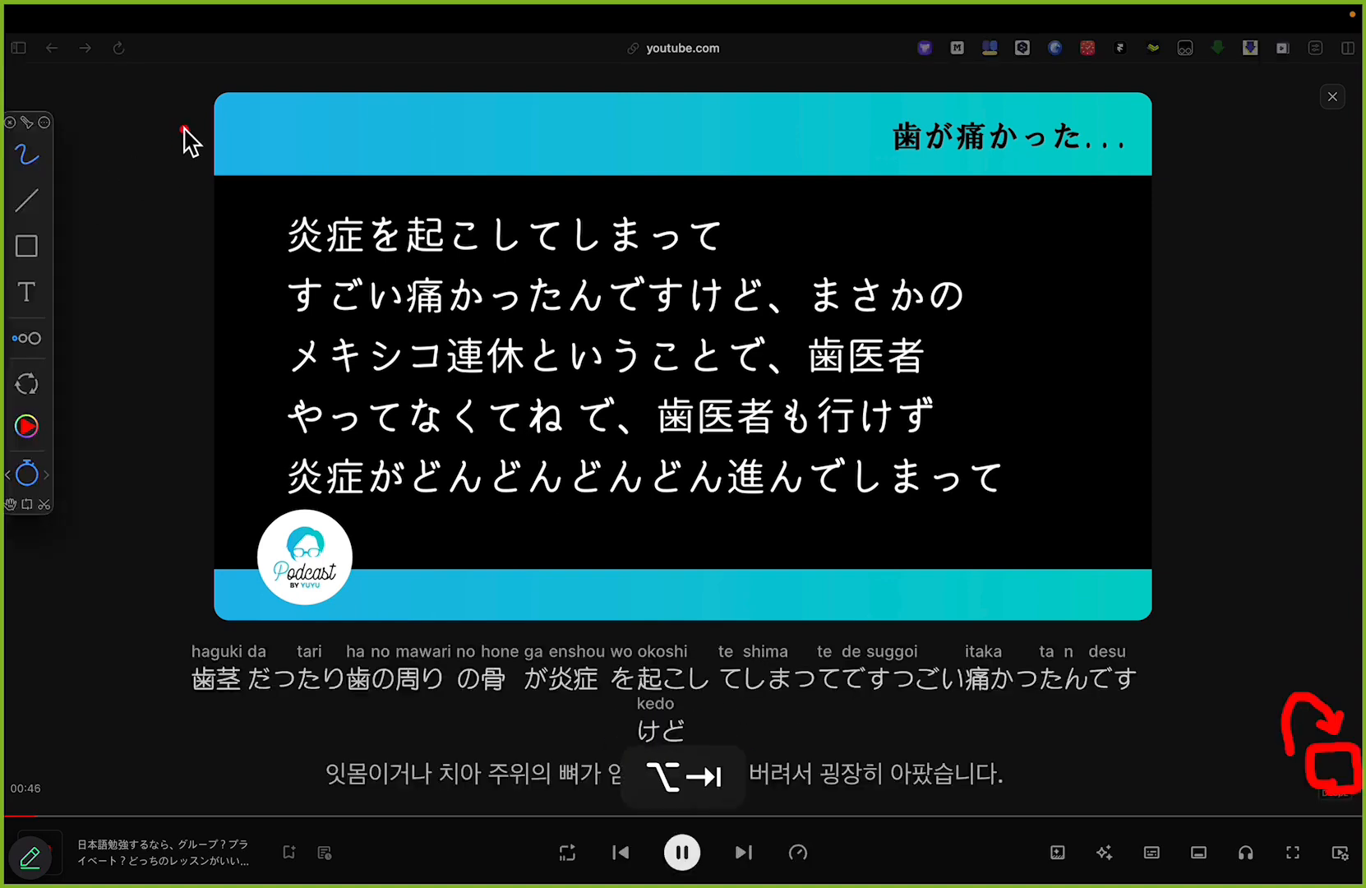
{"action": "key", "text": "alt+Tab"}
{"action": "left_click", "coordinate": [683, 855]}
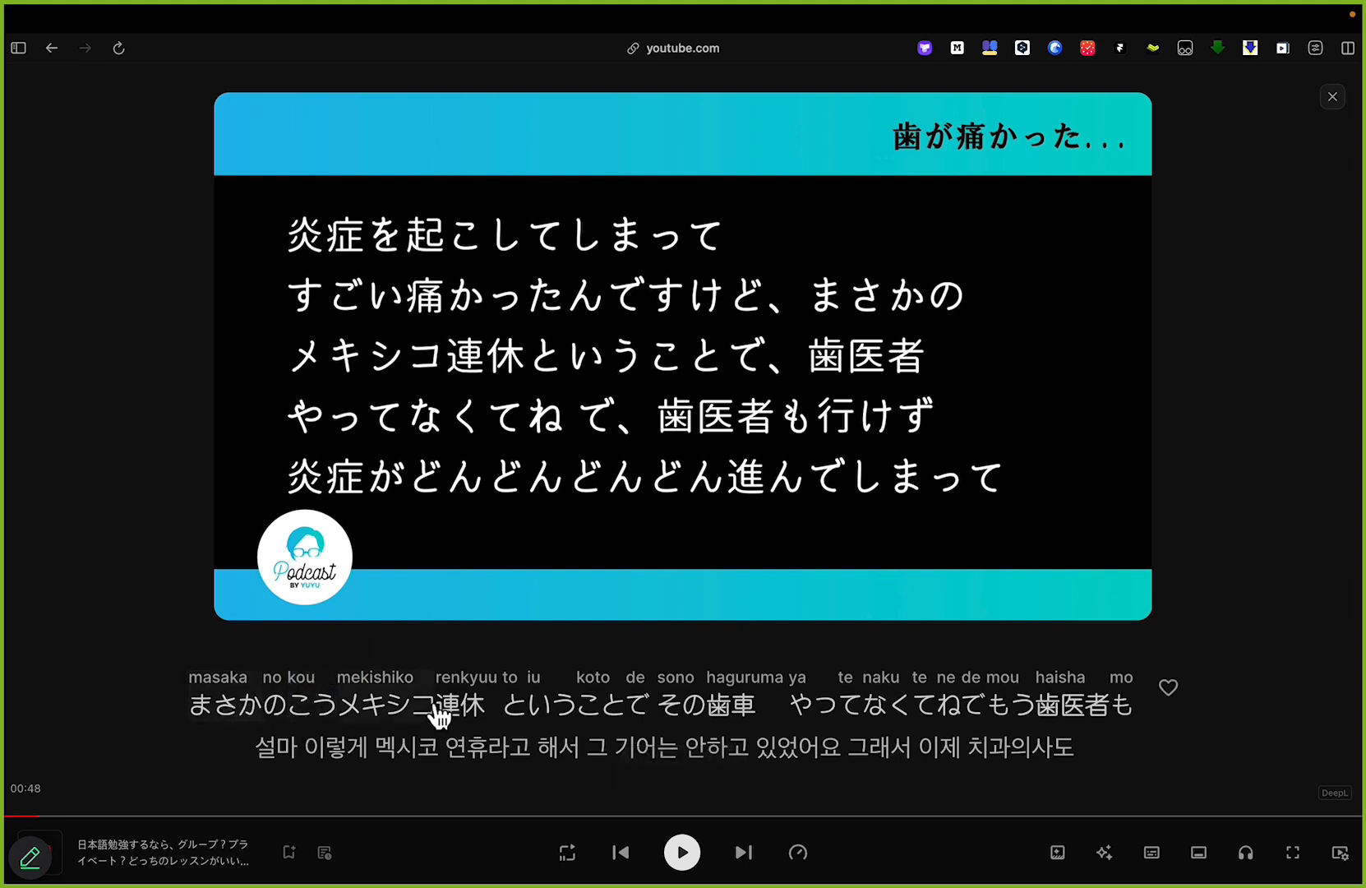
Step: Outline the video frame and the bilingual subtitle lines with the red annotation pen, and undo all marks
{"action": "key", "text": "alt+Tab"}
{"action": "left_click_drag", "start_coordinate": [195, 107], "coordinate": [102, 404]}
{"action": "left_click_drag", "start_coordinate": [112, 460], "coordinate": [206, 610]}
{"action": "mouse_move", "coordinate": [1148, 133]}
{"action": "left_mouse_down"}
{"action": "mouse_move", "coordinate": [1160, 169]}
{"action": "mouse_move", "coordinate": [1120, 571]}
{"action": "left_mouse_up"}
{"action": "mouse_move", "coordinate": [169, 700]}
{"action": "left_mouse_down"}
{"action": "mouse_move", "coordinate": [244, 717]}
{"action": "mouse_move", "coordinate": [393, 717]}
{"action": "left_mouse_up"}
{"action": "key", "text": "super+z"}
{"action": "mouse_move", "coordinate": [180, 682]}
{"action": "left_mouse_down"}
{"action": "mouse_move", "coordinate": [182, 720]}
{"action": "mouse_move", "coordinate": [143, 722]}
{"action": "mouse_move", "coordinate": [234, 755]}
{"action": "mouse_move", "coordinate": [428, 773]}
{"action": "mouse_move", "coordinate": [1076, 758]}
{"action": "left_mouse_up"}
{"action": "key", "text": "super+z"}
{"action": "key", "text": "super+z"}
{"action": "key", "text": "super+z"}
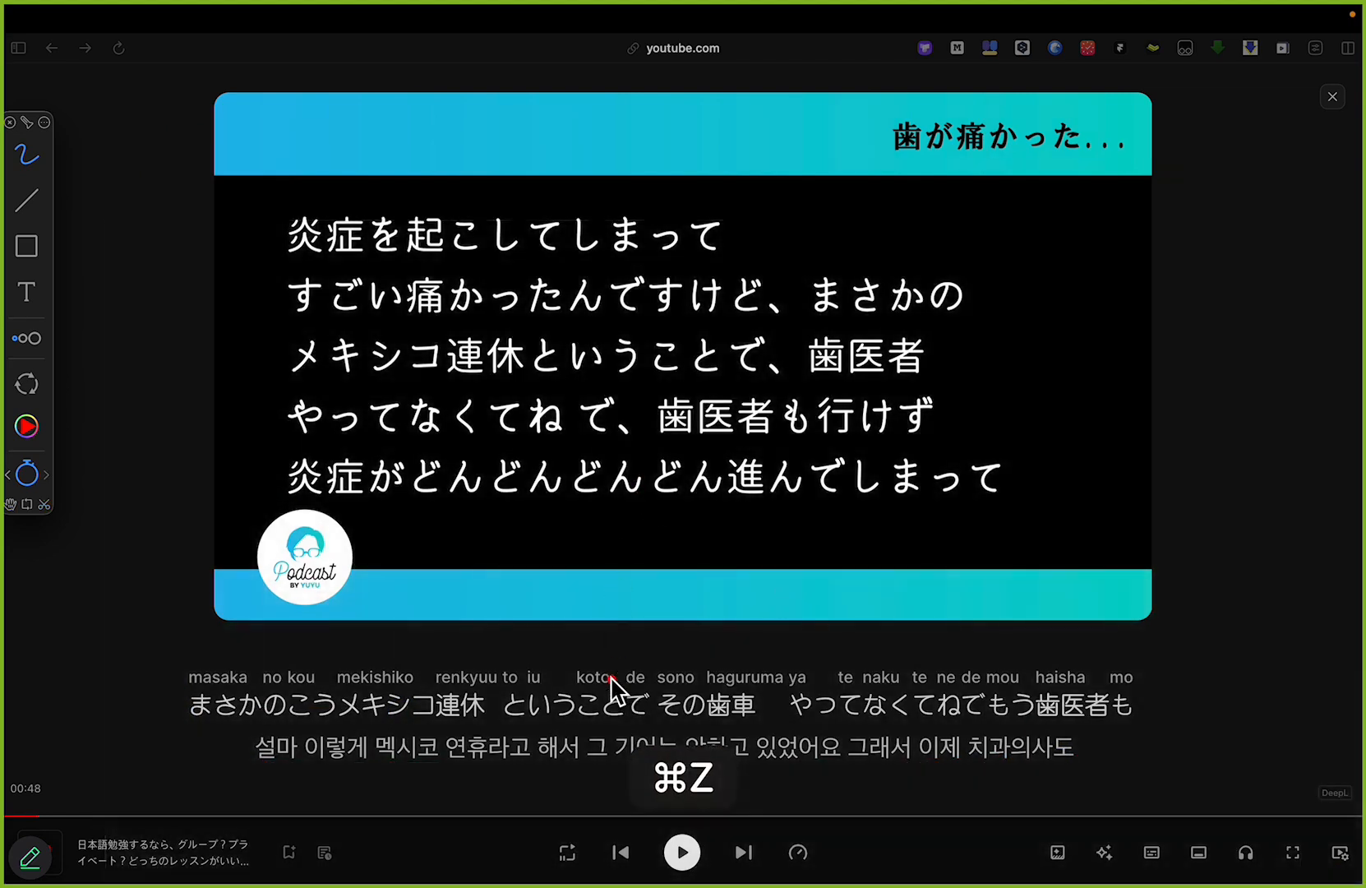
{"action": "key", "text": "alt+Tab"}
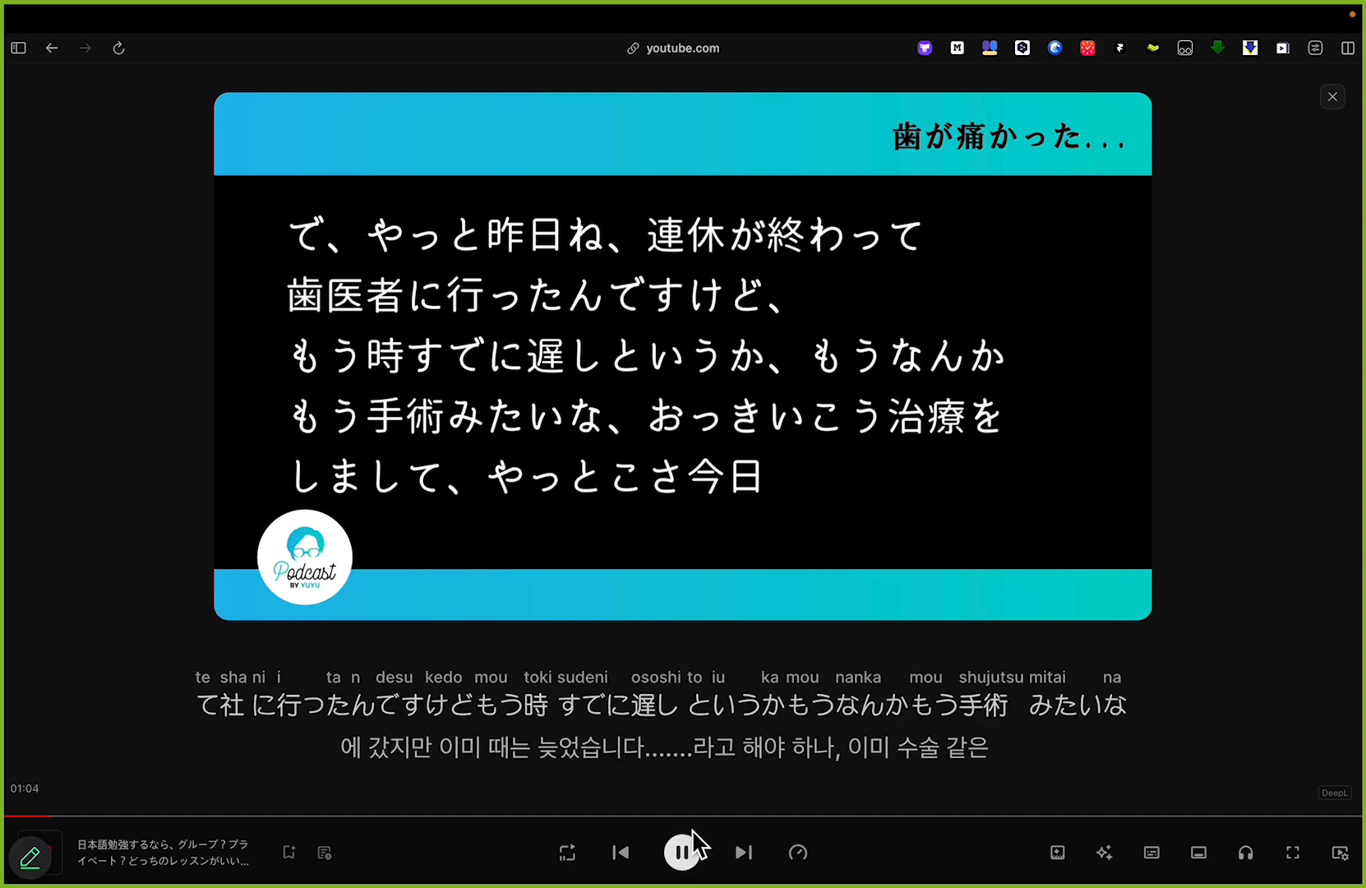
Step: Pause the video at 1:05 and save the subtitle word 手術 to the word list
{"action": "left_click", "coordinate": [689, 844]}
{"action": "mouse_move", "coordinate": [995, 720]}
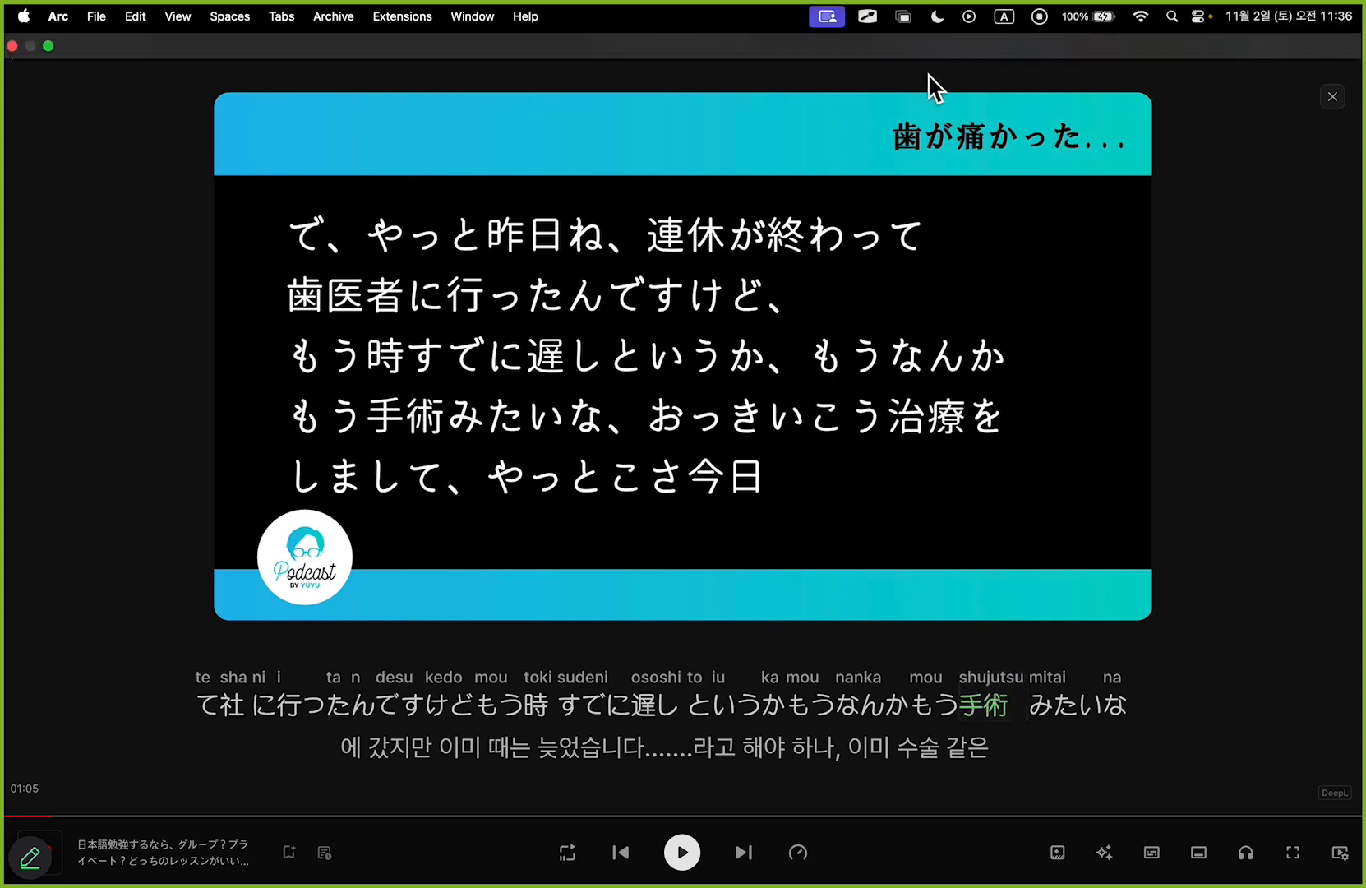
Step: Open Trancy's learning site from the extension panel and view the saved word list
{"action": "left_click", "coordinate": [925, 49]}
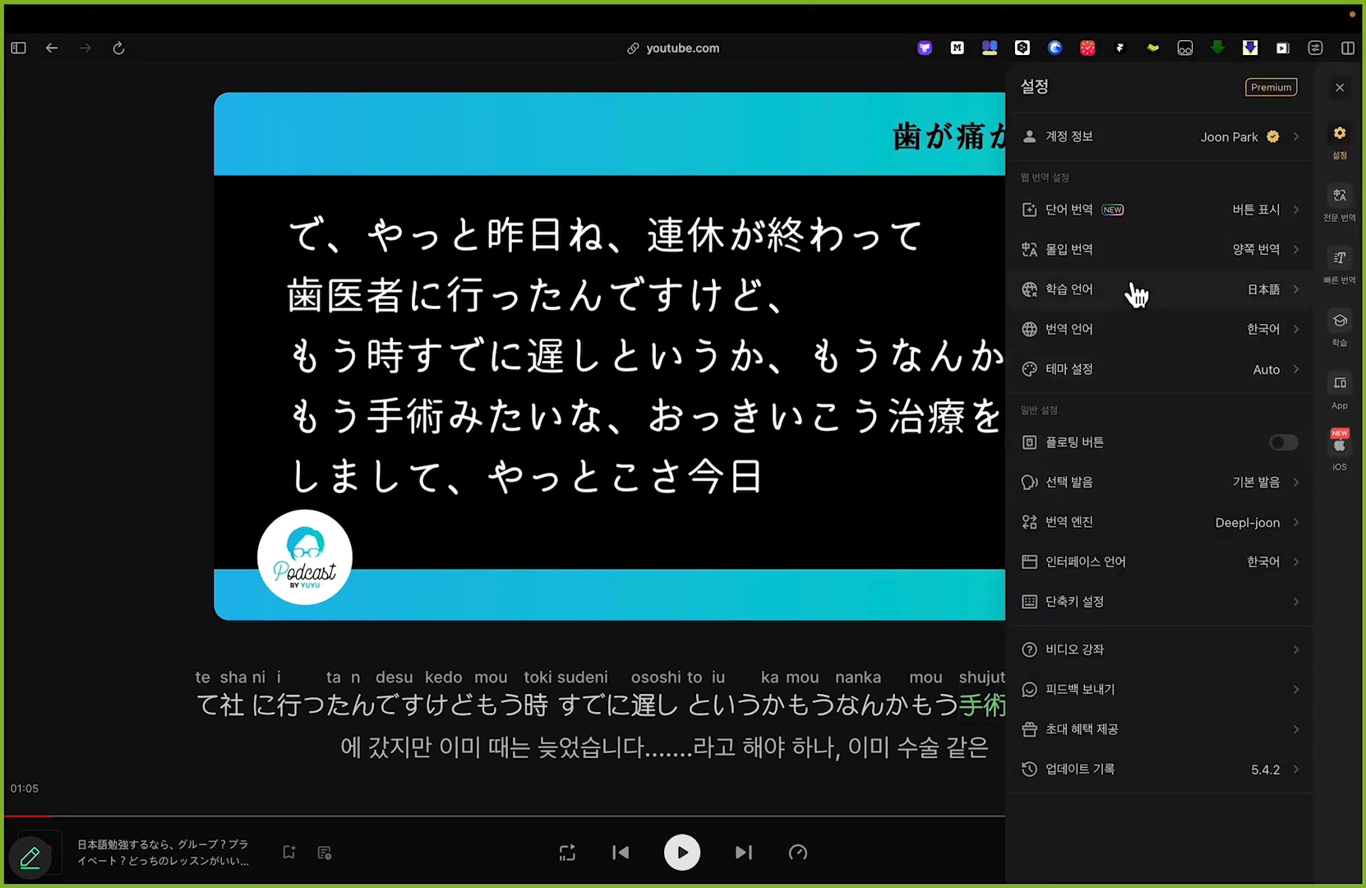
{"action": "left_click", "coordinate": [1340, 324]}
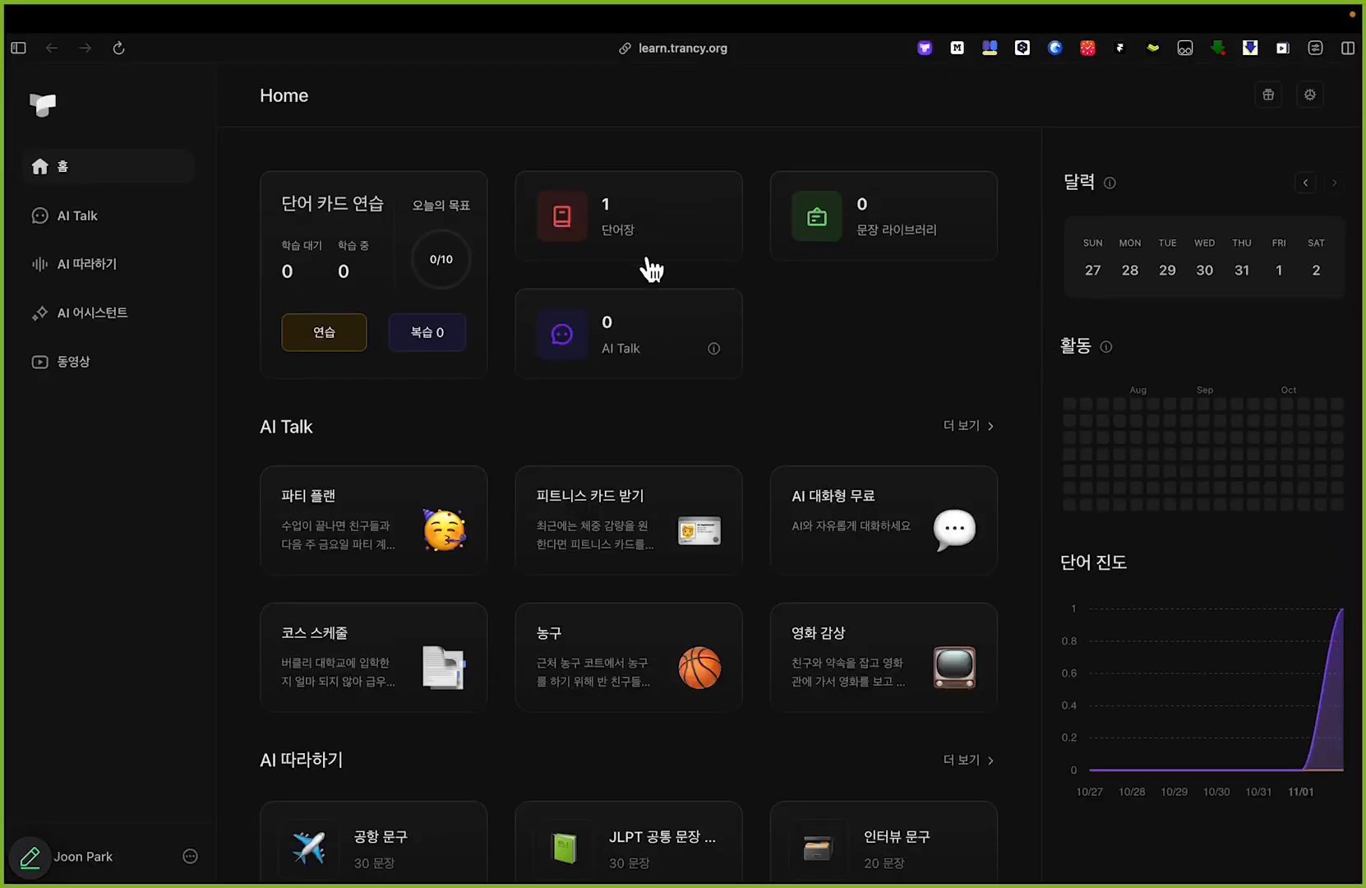
{"action": "left_click", "coordinate": [646, 243]}
{"action": "scroll", "coordinate": [340, 231], "scroll_direction": "up", "scroll_amount": 5}
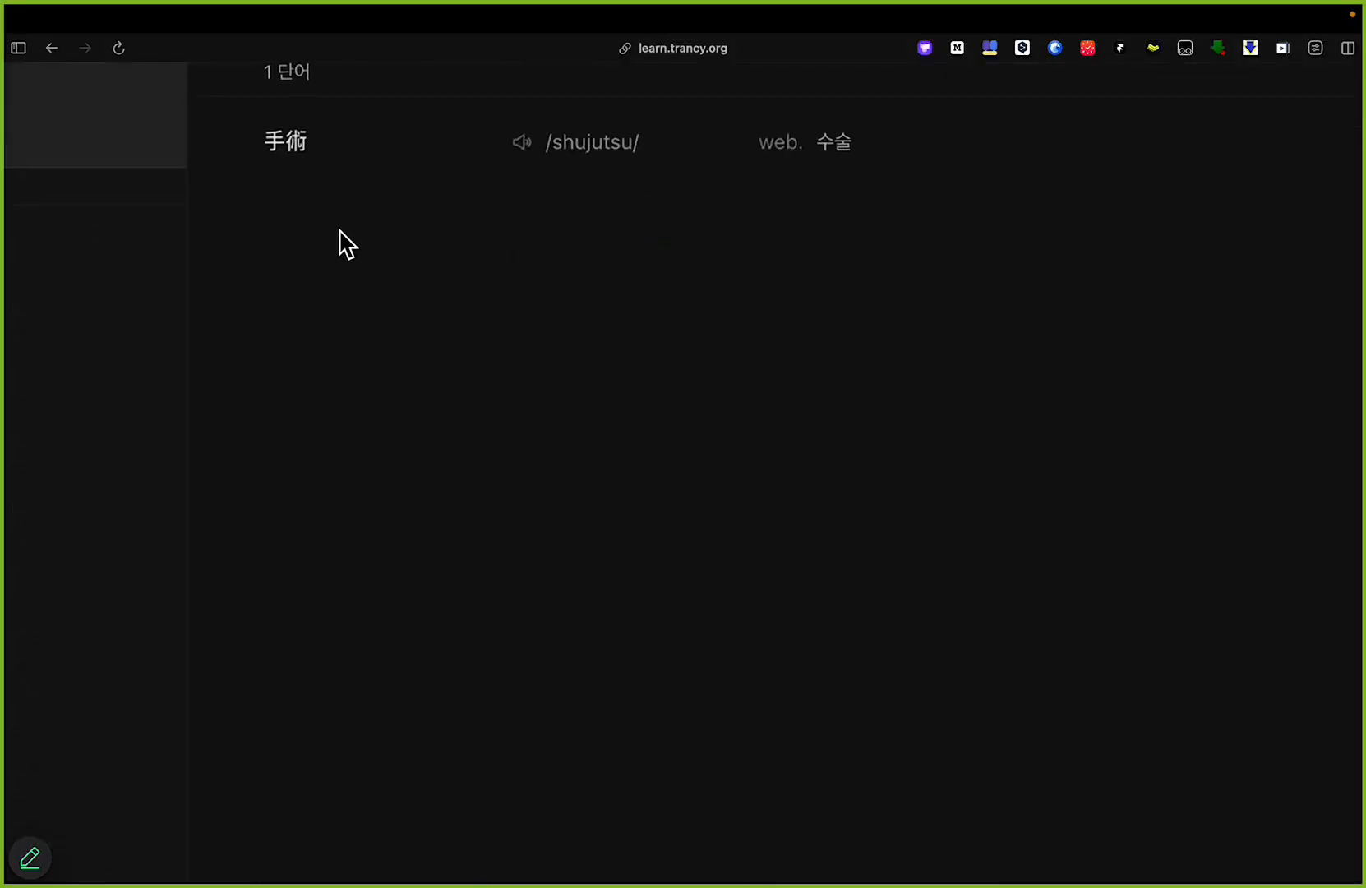
{"action": "scroll", "coordinate": [339, 231], "scroll_direction": "up", "scroll_amount": 2}
Step: Circle the saved word 手術 and draw an arrow to its meaning 수술 with the red pen, and undo the marks
{"action": "key", "text": "alt+Tab"}
{"action": "mouse_move", "coordinate": [290, 338]}
{"action": "left_mouse_down"}
{"action": "mouse_move", "coordinate": [268, 346]}
{"action": "mouse_move", "coordinate": [317, 356]}
{"action": "left_mouse_up"}
{"action": "left_click_drag", "start_coordinate": [337, 292], "coordinate": [902, 265]}
{"action": "key", "text": "super+z"}
{"action": "key", "text": "super+z"}
{"action": "key", "text": "super+z"}
{"action": "key", "text": "super+z"}
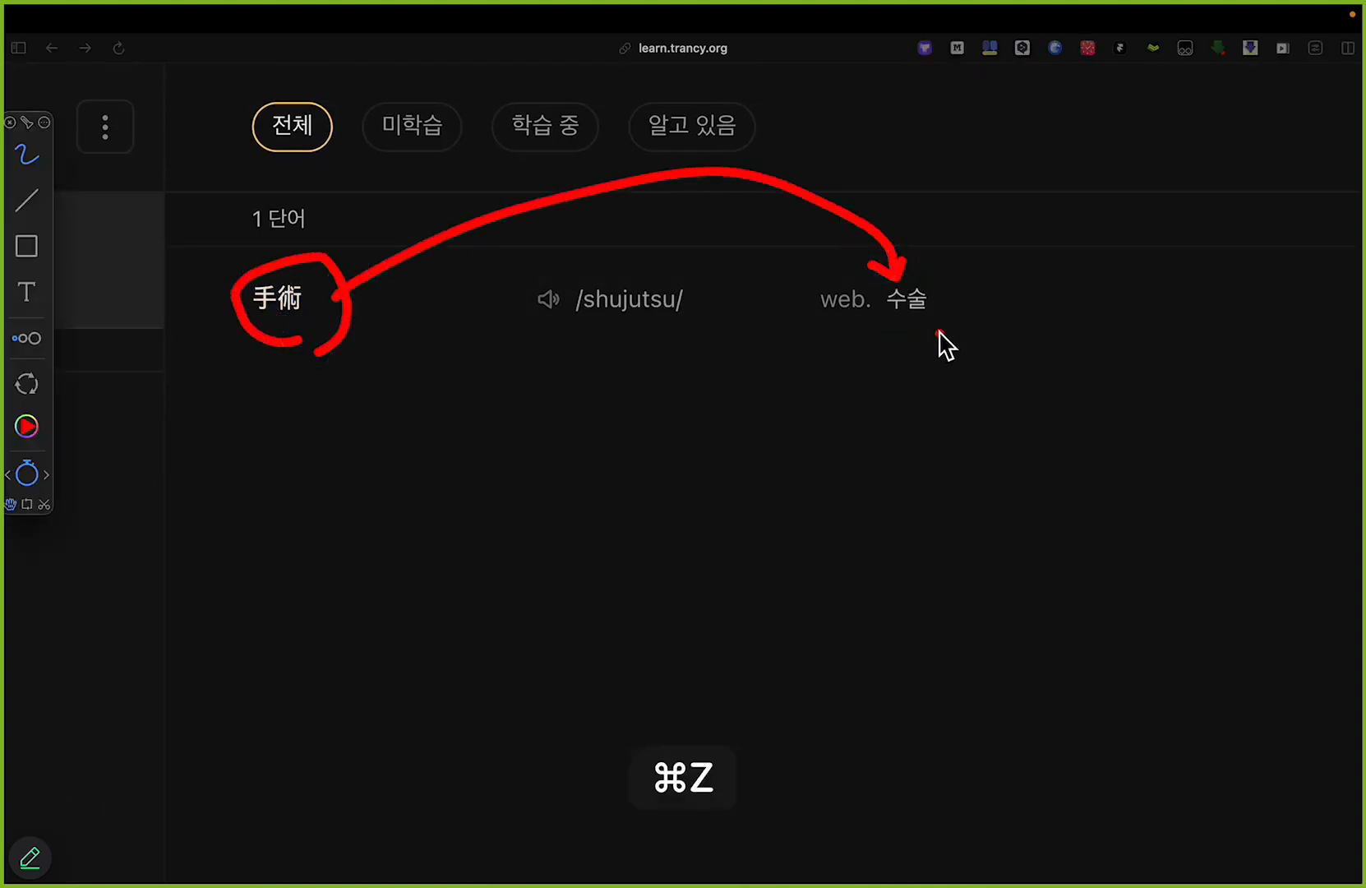
{"action": "key", "text": "alt+Tab"}
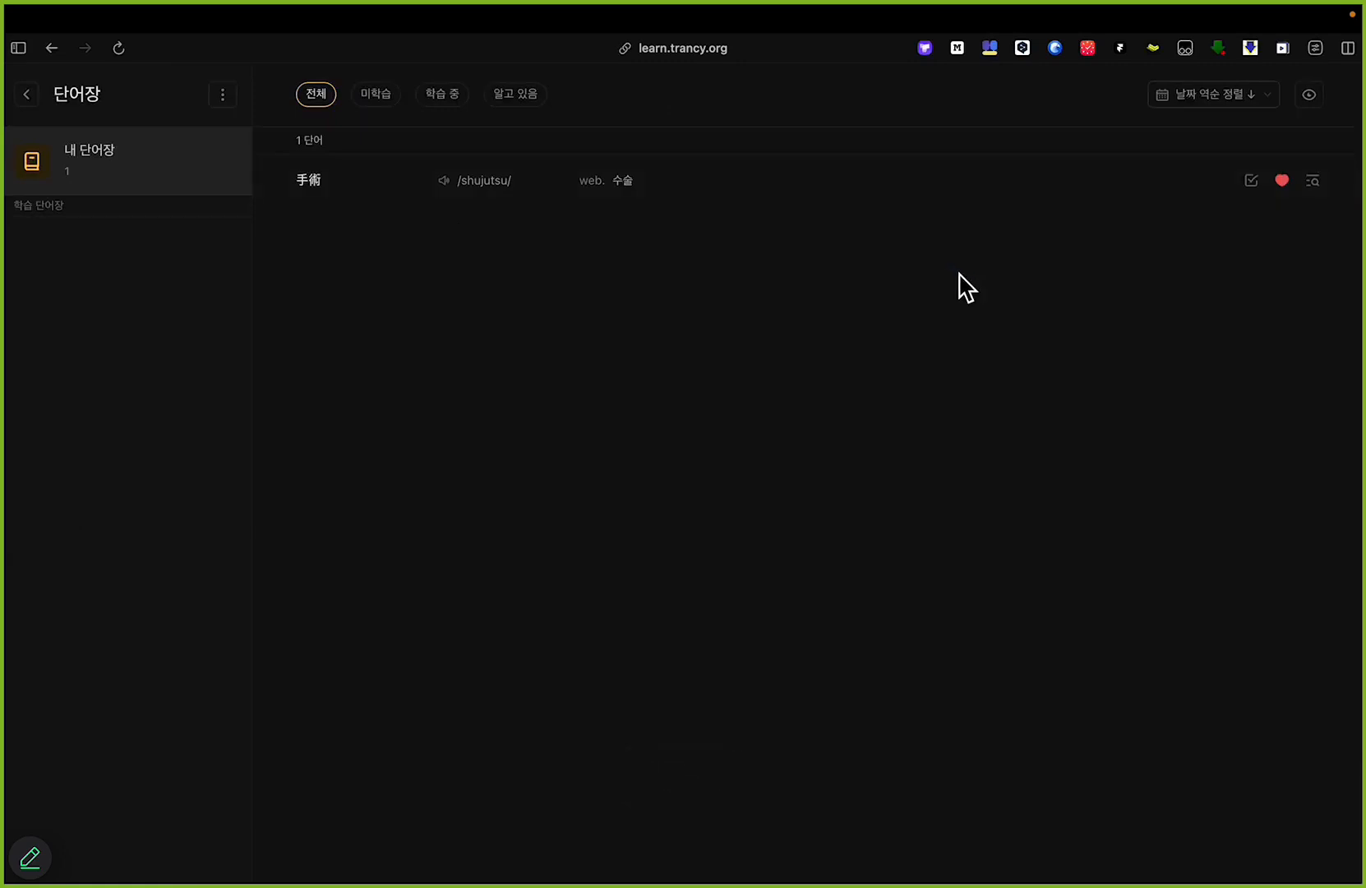
Step: Leave the word list, return to the podcast video in Trancy's player and close the extension panel
{"action": "key", "text": "super+Left"}
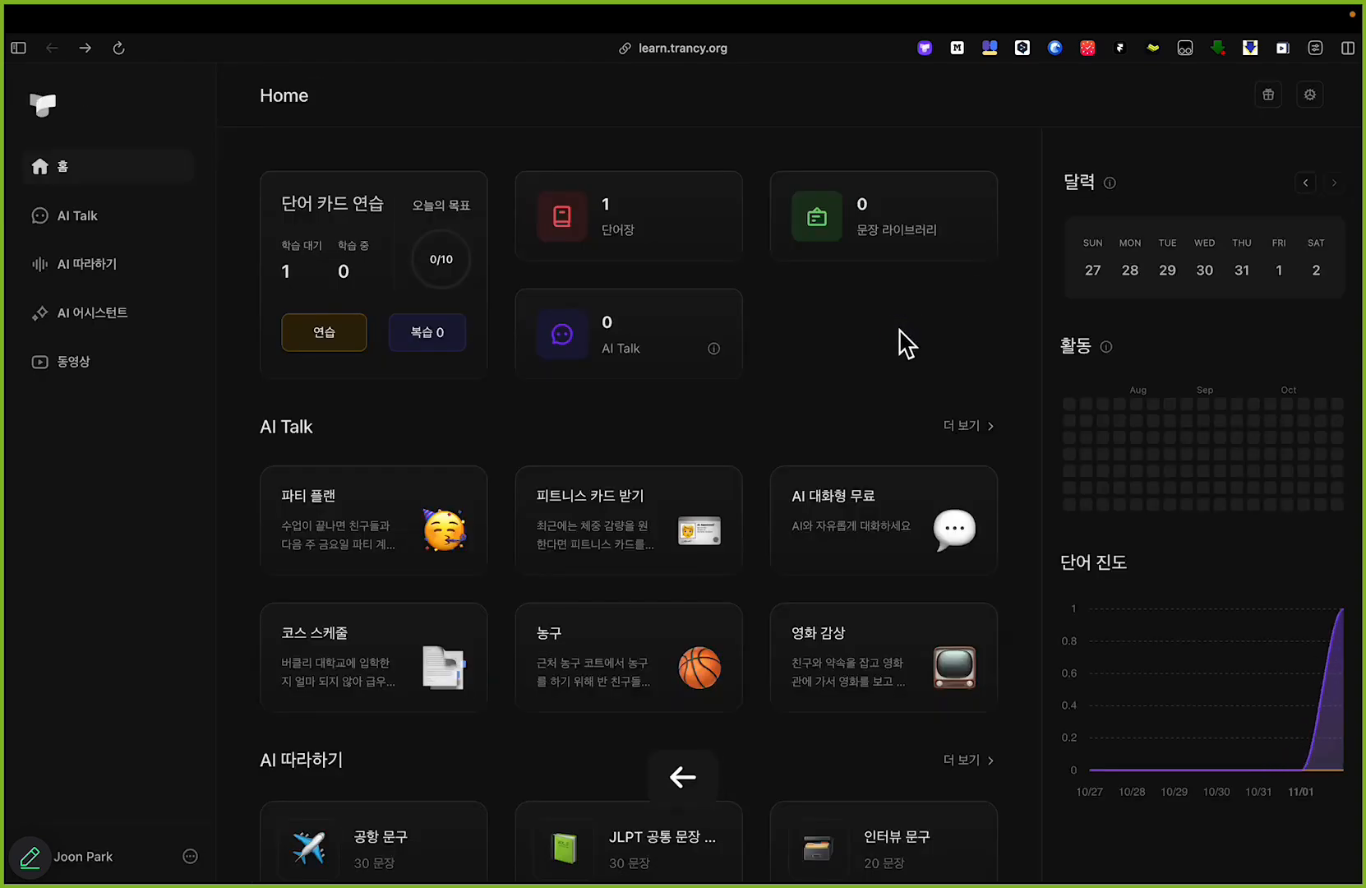
{"action": "key", "text": "super+Left"}
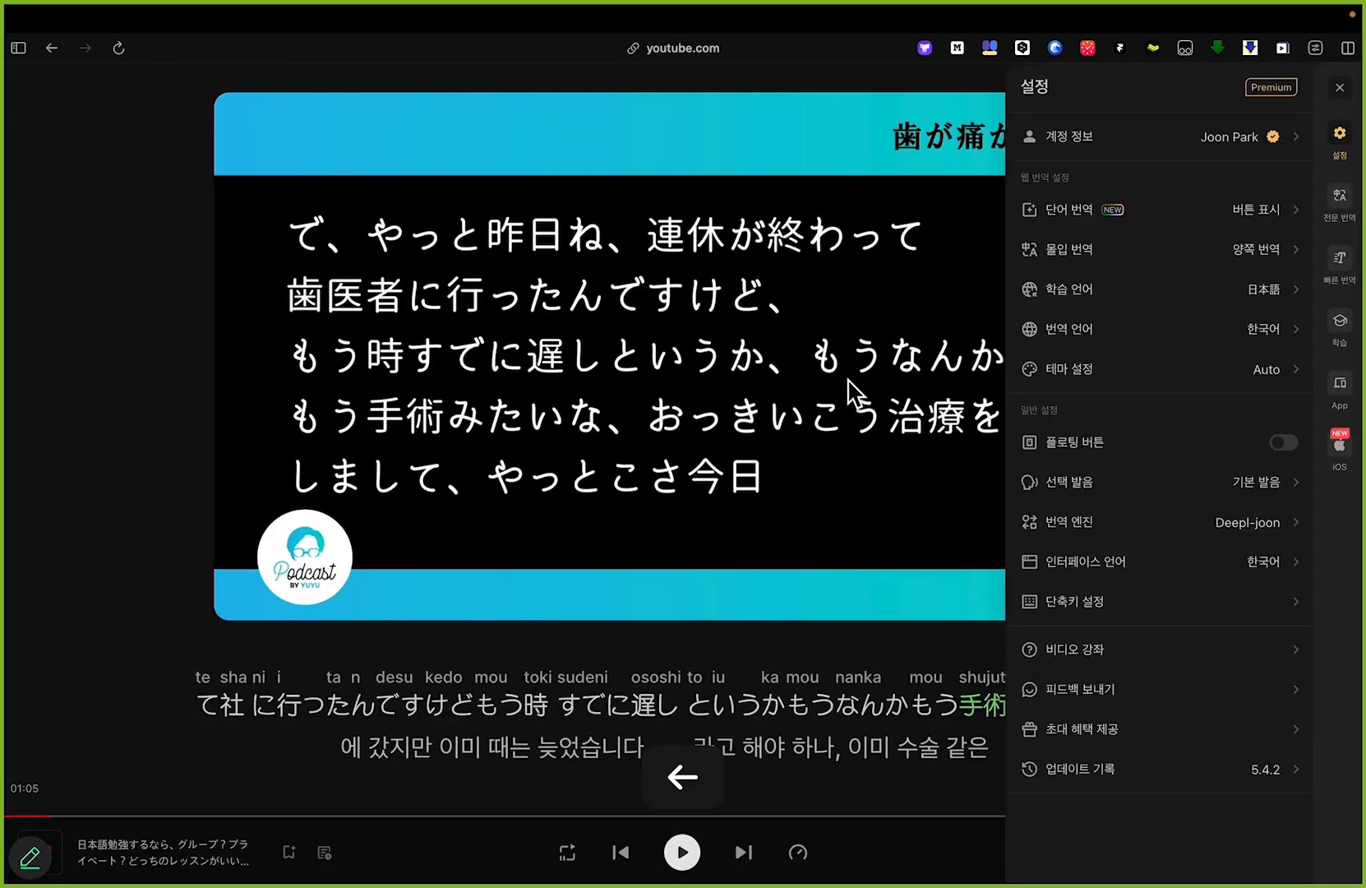
{"action": "left_click", "coordinate": [1342, 91]}
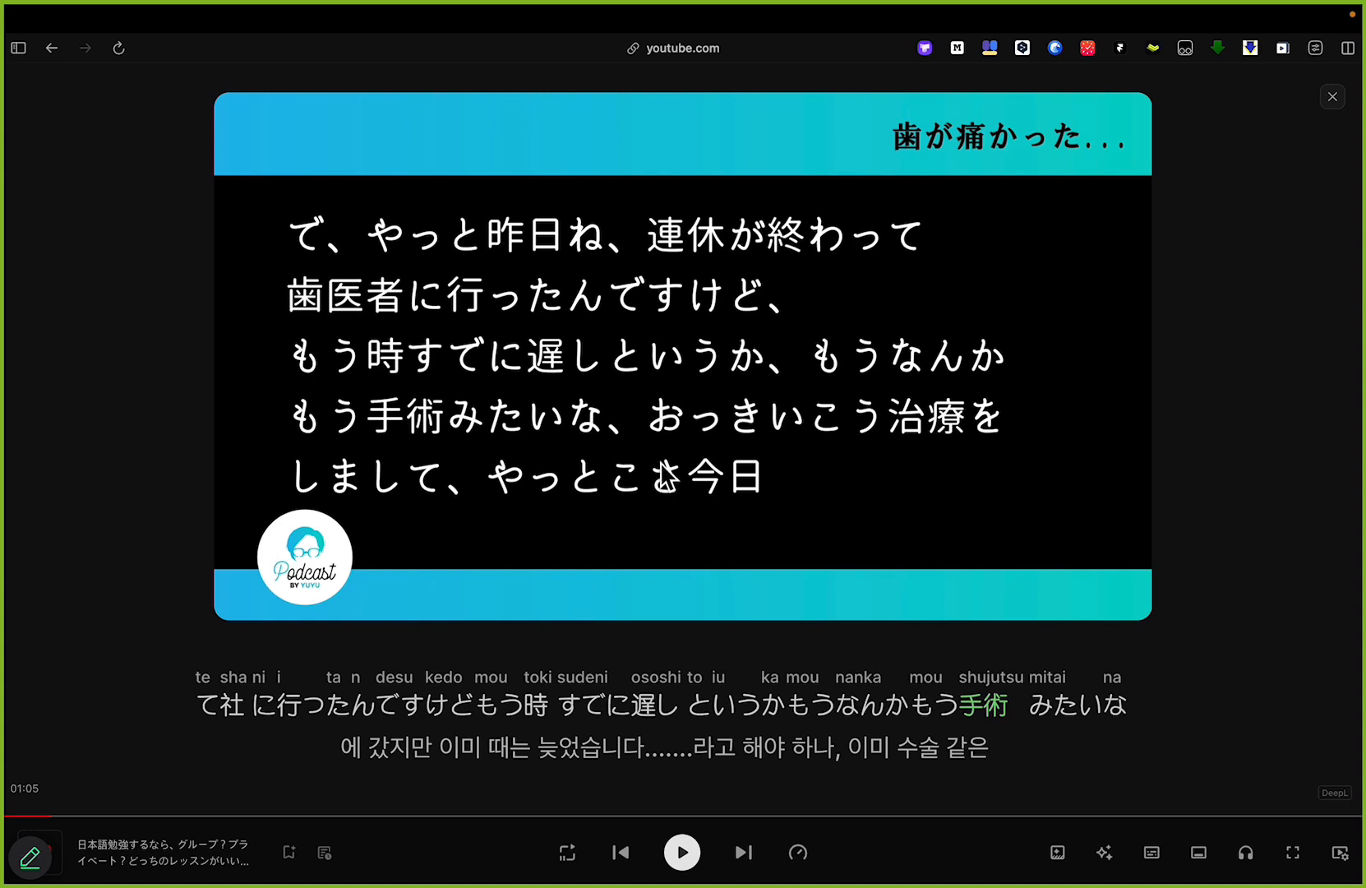
Step: Reopen the Trancy panel, underline the 학습 entry with the red annotation pen, and undo the mark
{"action": "left_click", "coordinate": [924, 51]}
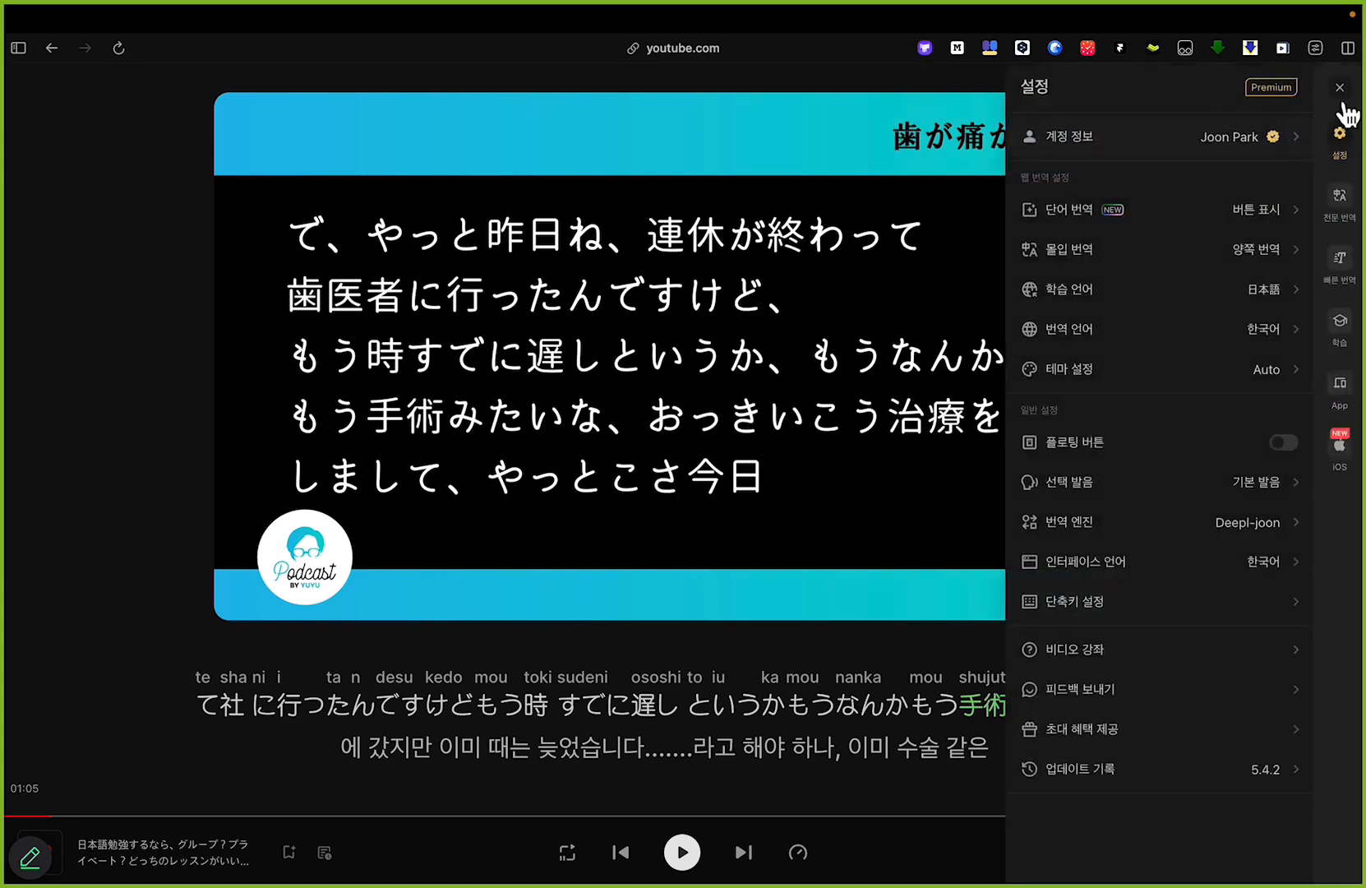
{"action": "key", "text": "alt+Tab"}
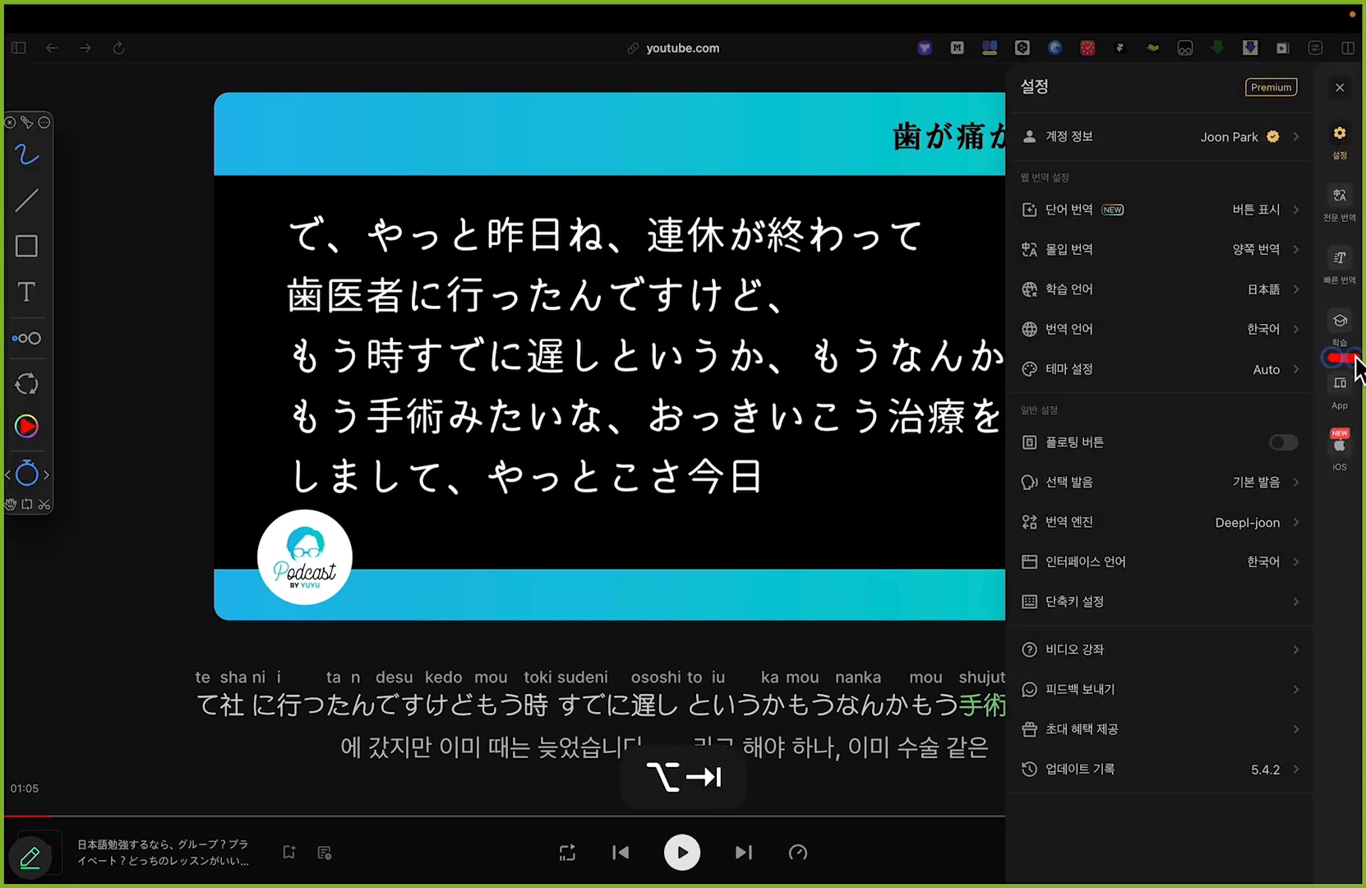
{"action": "key", "text": "super+z"}
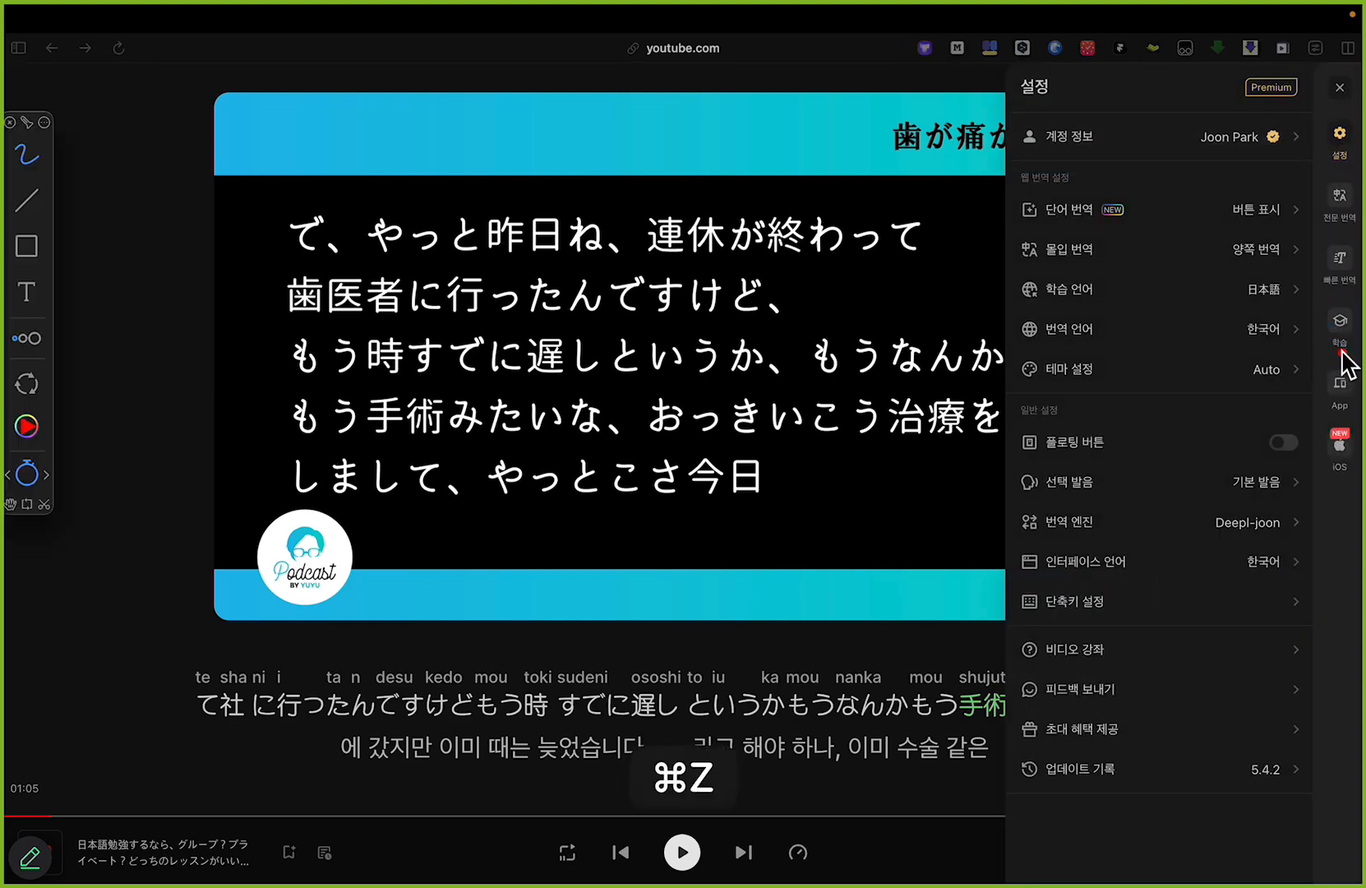
Step: Open Trancy's learning site from the extension panel and look closely at the 단어장 card on its home page
{"action": "key", "text": "alt+Tab"}
{"action": "left_click", "coordinate": [1304, 257]}
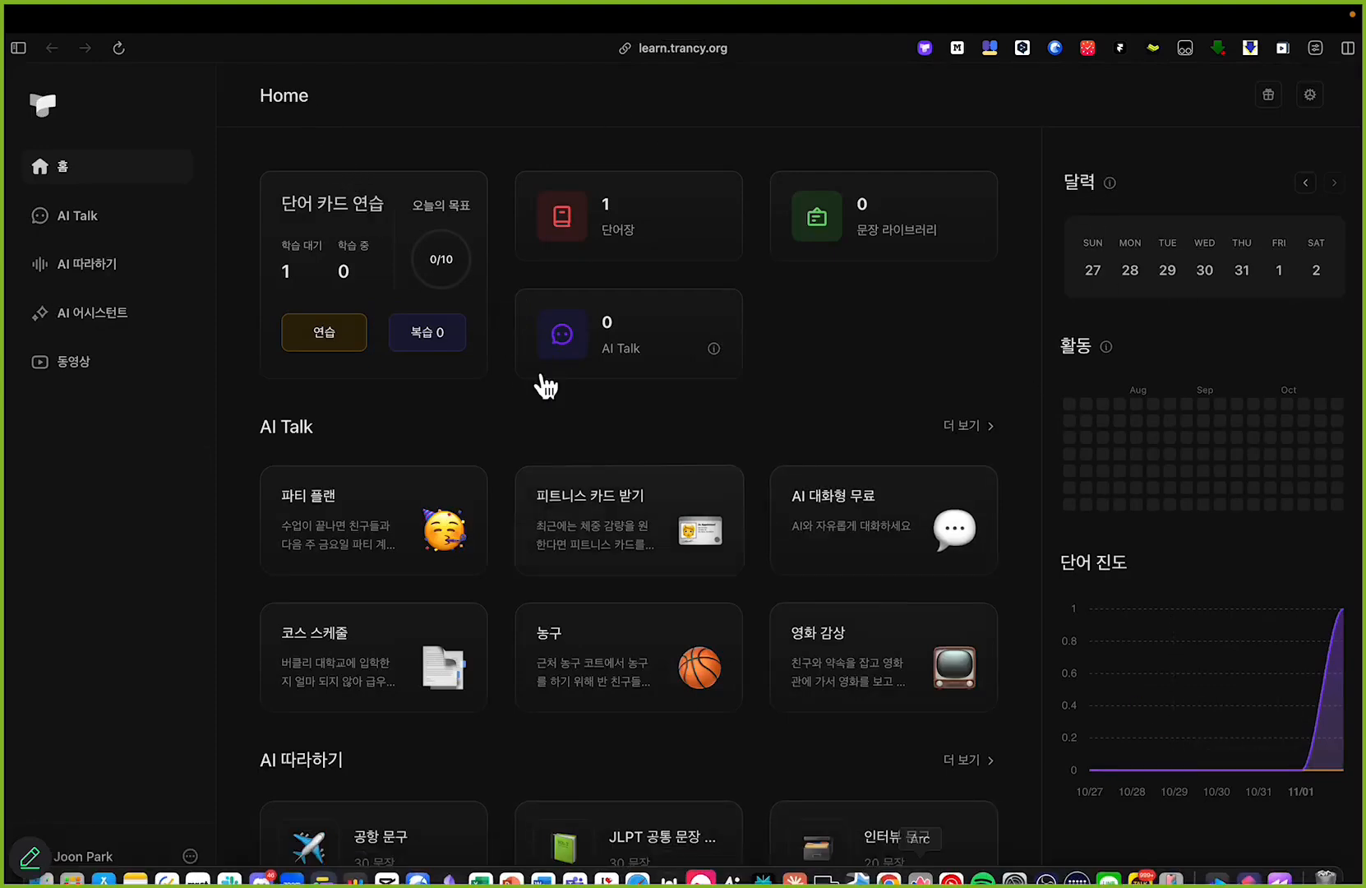
{"action": "scroll", "coordinate": [646, 107], "scroll_direction": "up", "scroll_amount": 5}
{"action": "scroll", "coordinate": [645, 115], "scroll_direction": "up", "scroll_amount": 2}
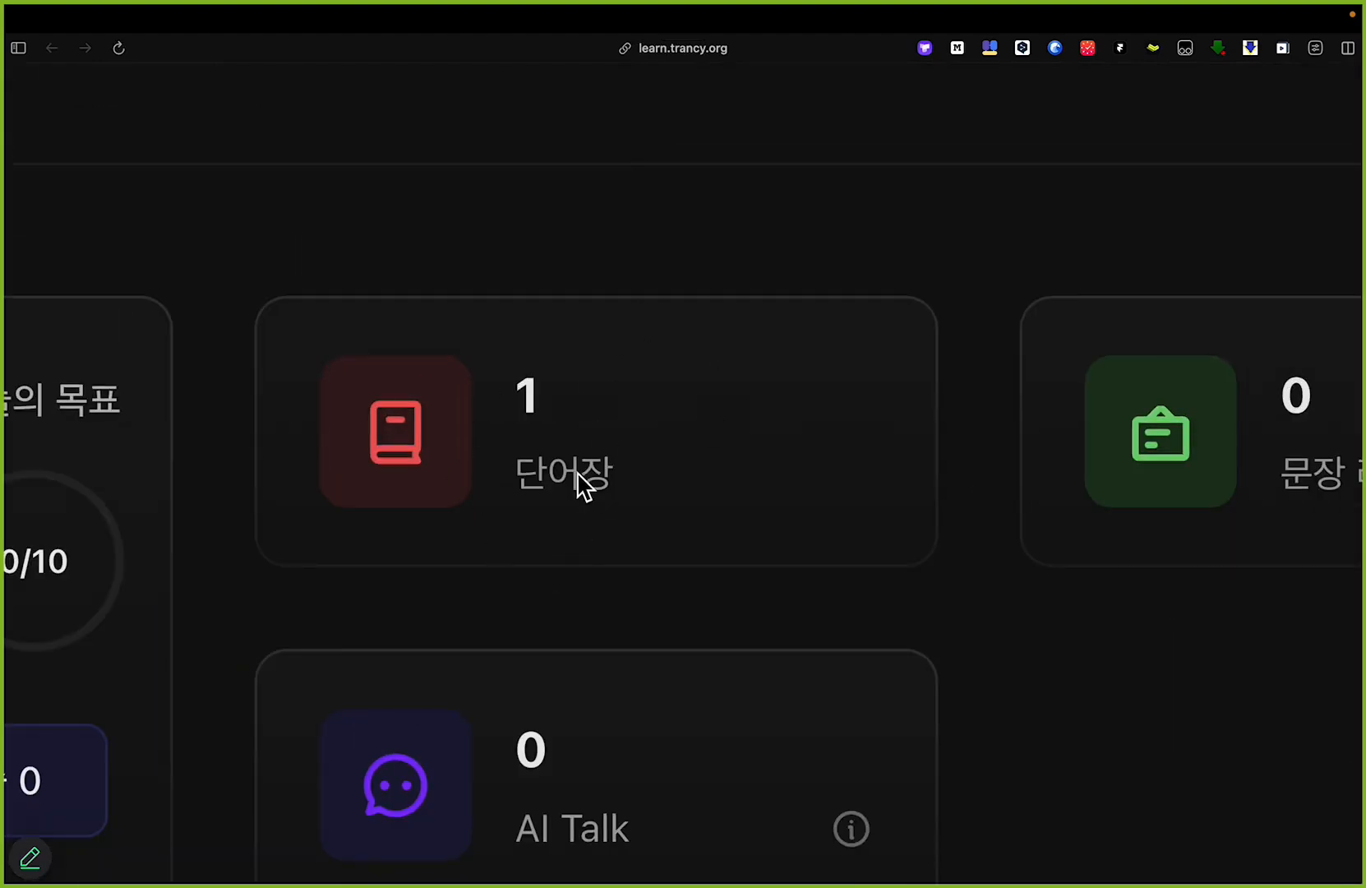
{"action": "scroll", "coordinate": [612, 443], "scroll_direction": "down", "scroll_amount": 8}
Step: Circle the 문장 라이브러리 card with the red annotation pen, undo the mark and leave annotation mode
{"action": "key", "text": "alt+Tab"}
{"action": "left_click_drag", "start_coordinate": [975, 314], "coordinate": [817, 189]}
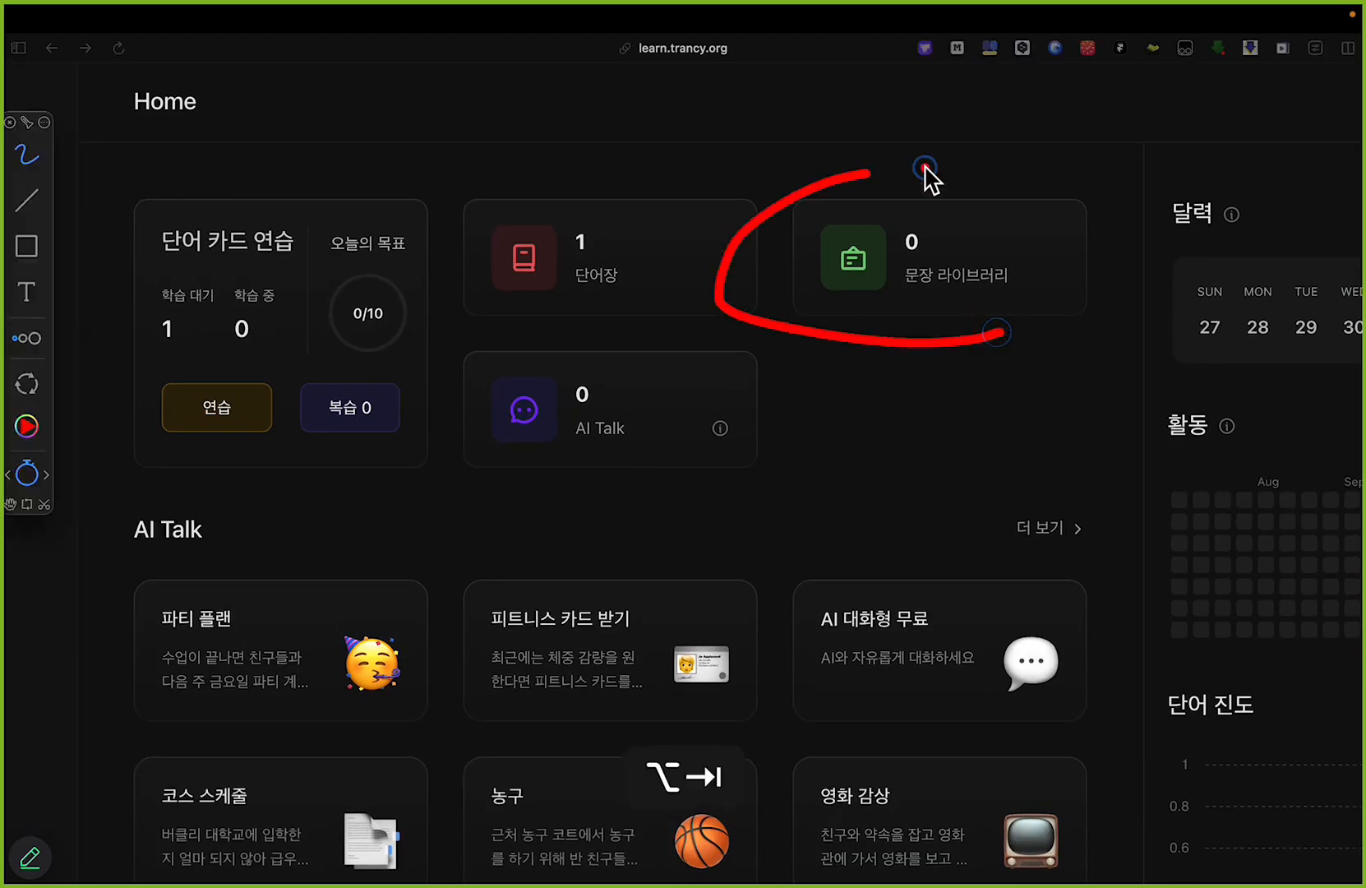
{"action": "key", "text": "super+z"}
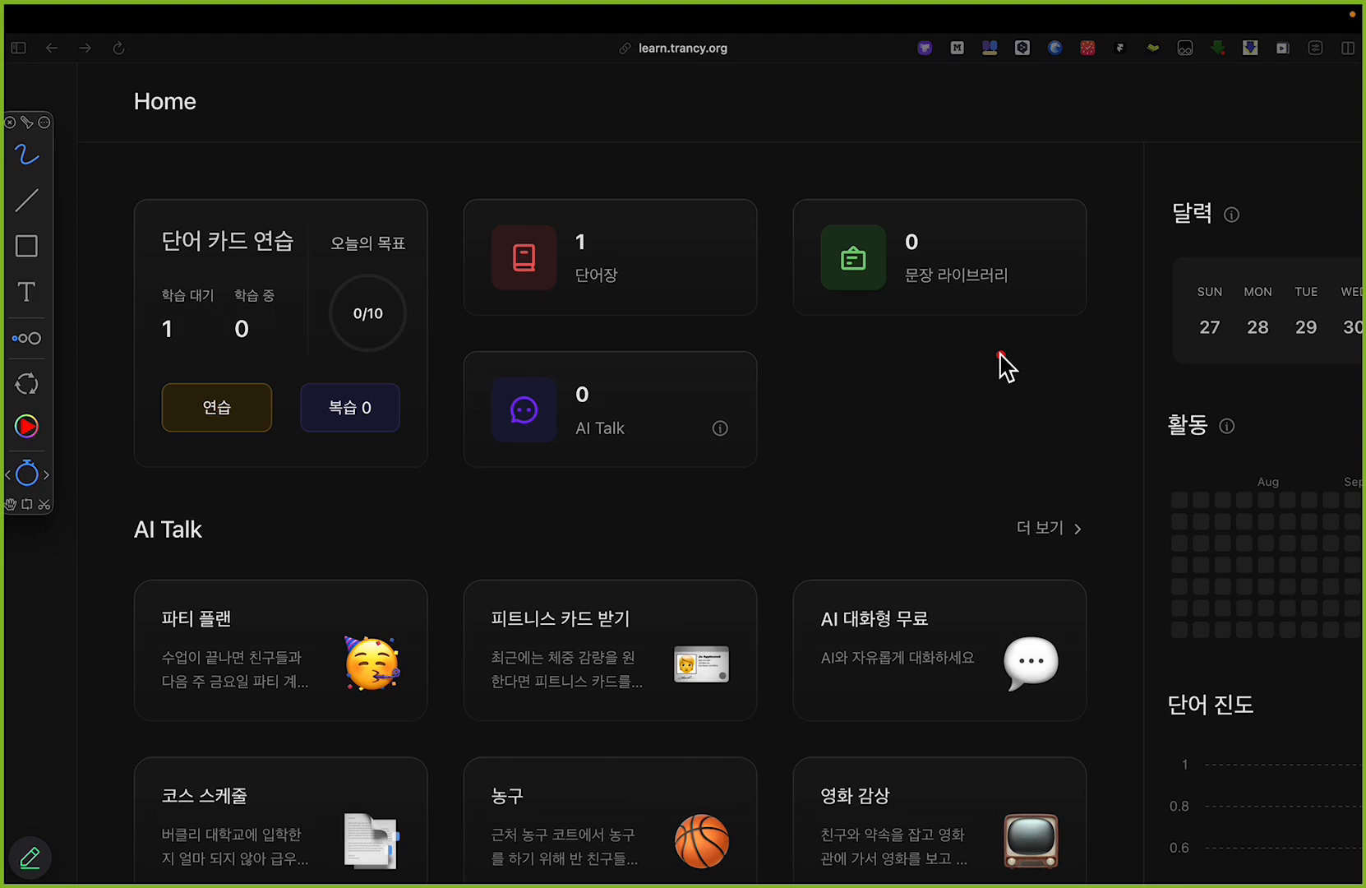
{"action": "key", "text": "alt+Tab"}
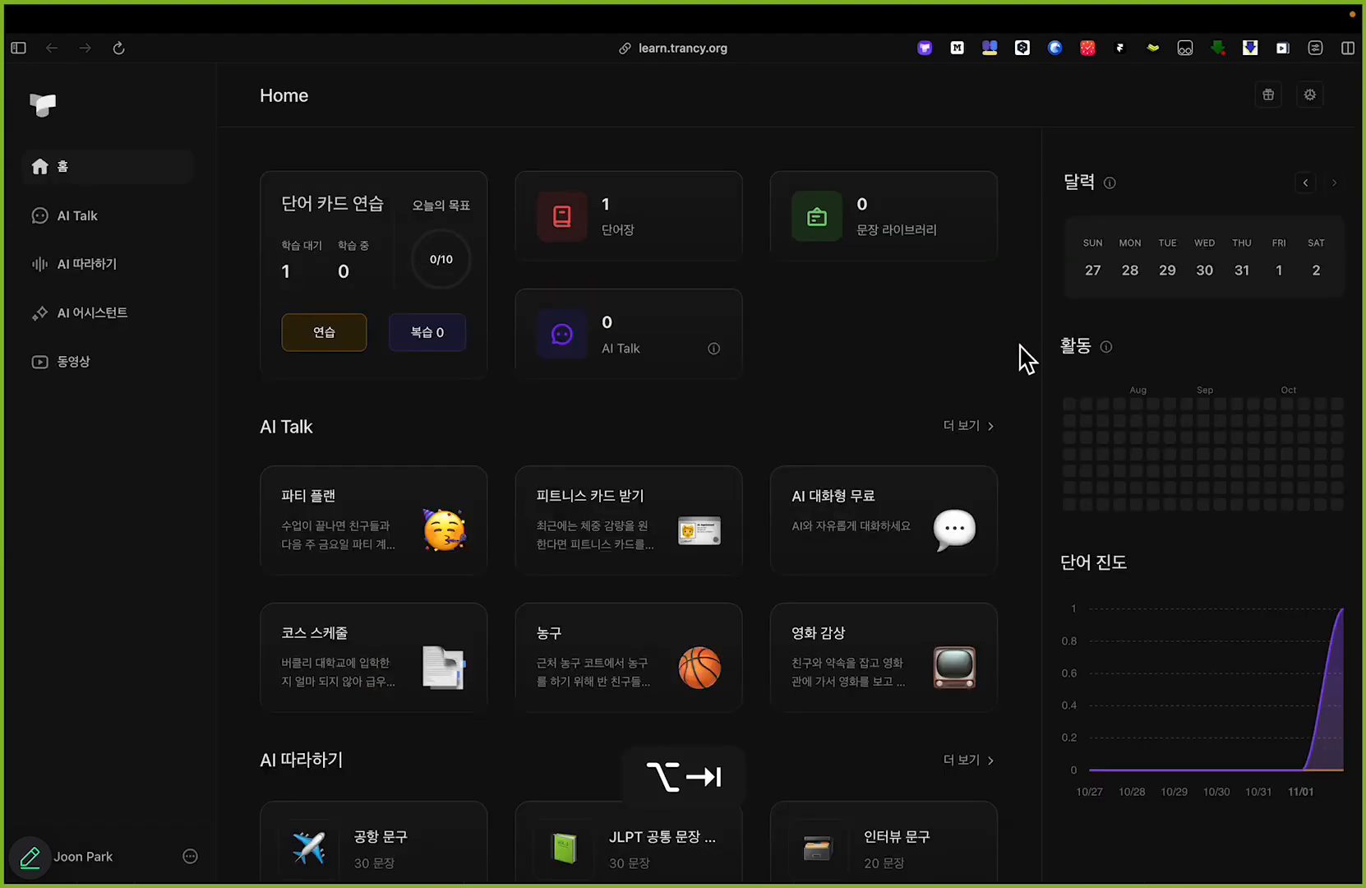
Step: Close the learning site and the Trancy extension panel to return to the podcast video in Trancy's player
{"action": "key", "text": "super+w"}
{"action": "scroll", "coordinate": [980, 380], "scroll_direction": "down", "scroll_amount": 5}
{"action": "left_click", "coordinate": [1339, 89]}
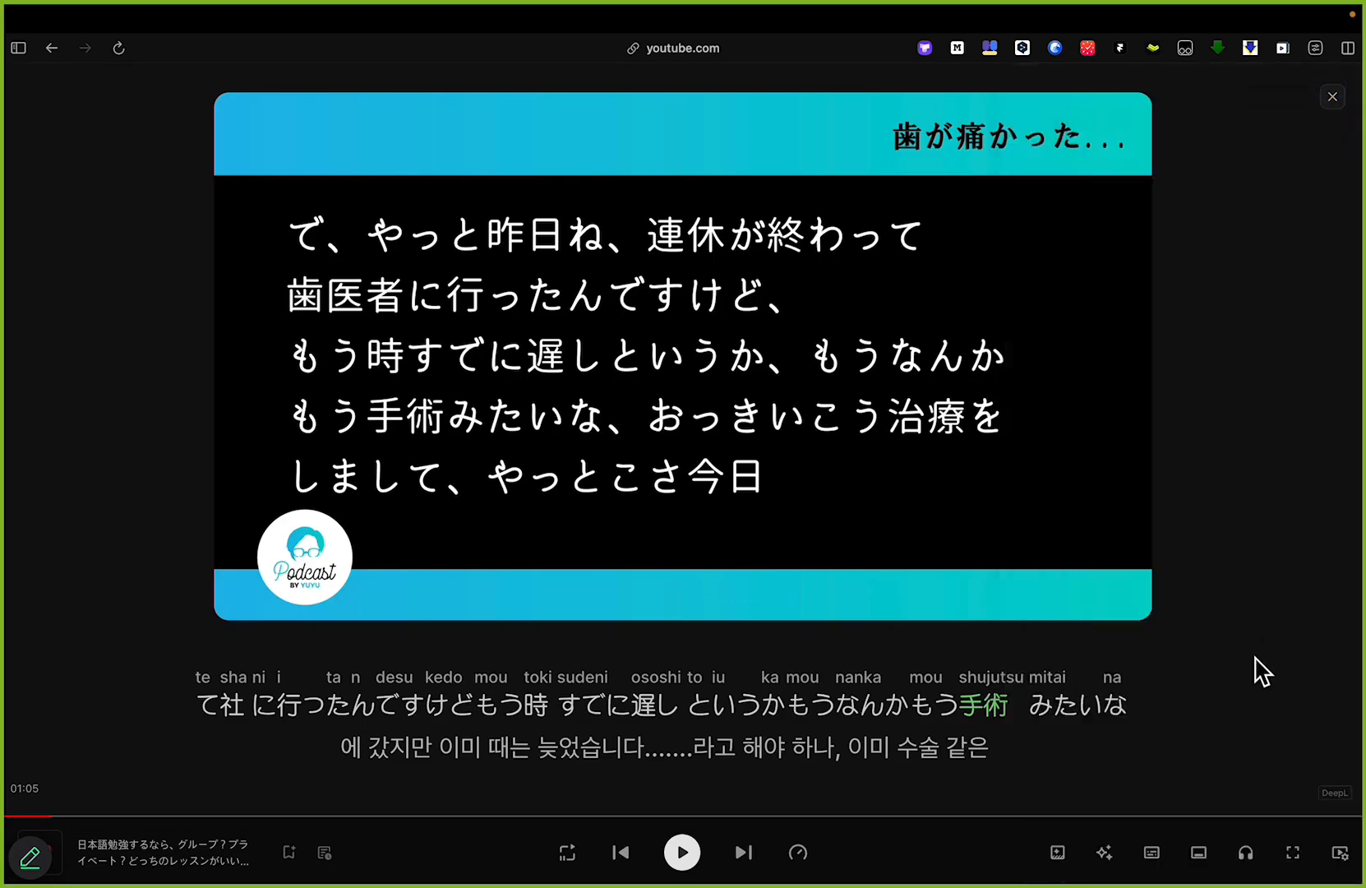
Step: Draw a red box around the player's headphone control for practice mode and undo the marks
{"action": "scroll", "coordinate": [1291, 871], "scroll_direction": "up", "scroll_amount": 5}
{"action": "key", "text": "alt+Tab"}
{"action": "mouse_move", "coordinate": [1141, 846]}
{"action": "left_mouse_down"}
{"action": "mouse_move", "coordinate": [1200, 850]}
{"action": "mouse_move", "coordinate": [1135, 734]}
{"action": "mouse_move", "coordinate": [1091, 826]}
{"action": "mouse_move", "coordinate": [1147, 848]}
{"action": "left_mouse_up"}
{"action": "left_click_drag", "start_coordinate": [1276, 775], "coordinate": [1183, 700]}
{"action": "key", "text": "super+z"}
{"action": "key", "text": "super+z"}
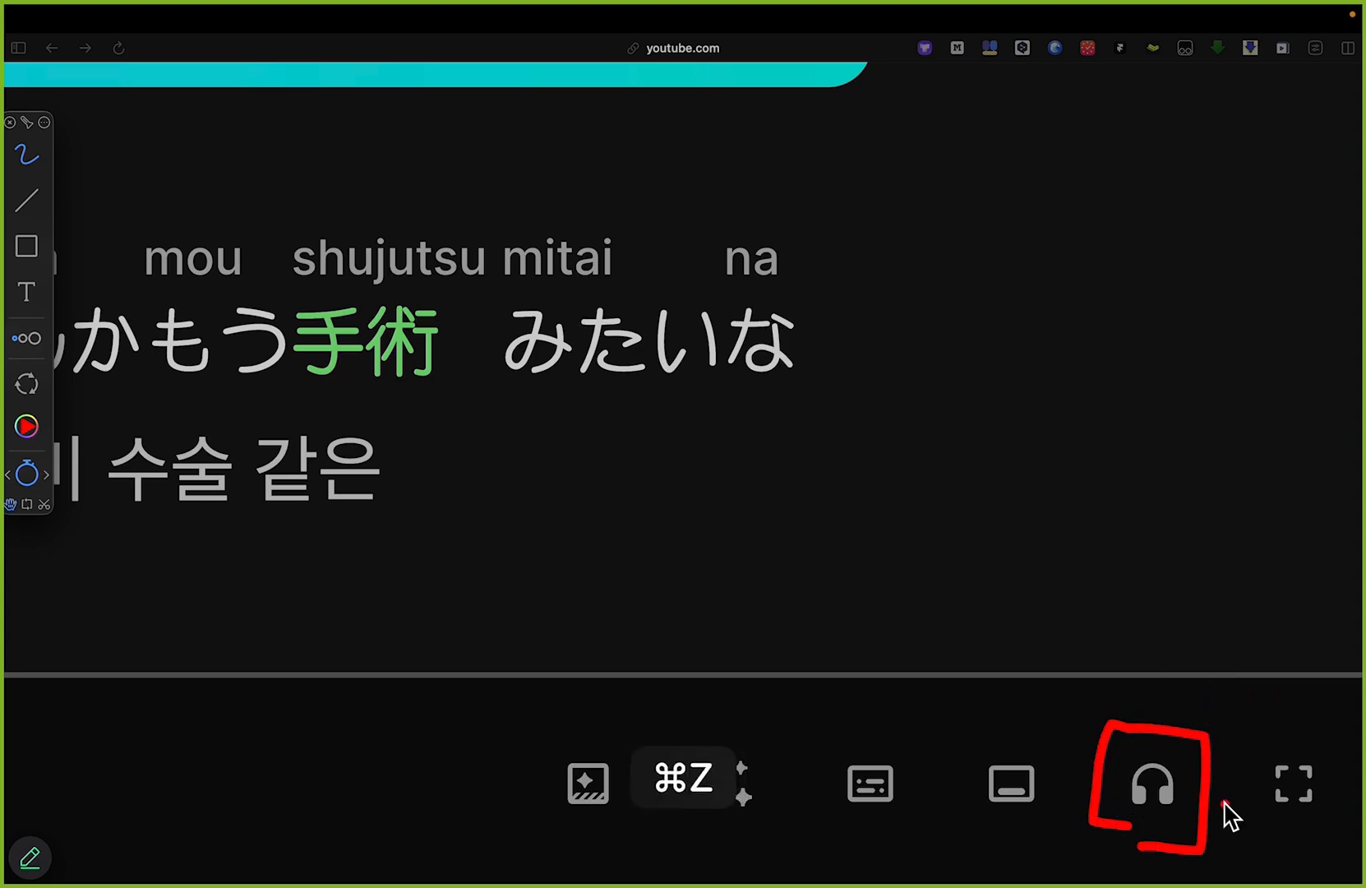
{"action": "key", "text": "alt+Tab"}
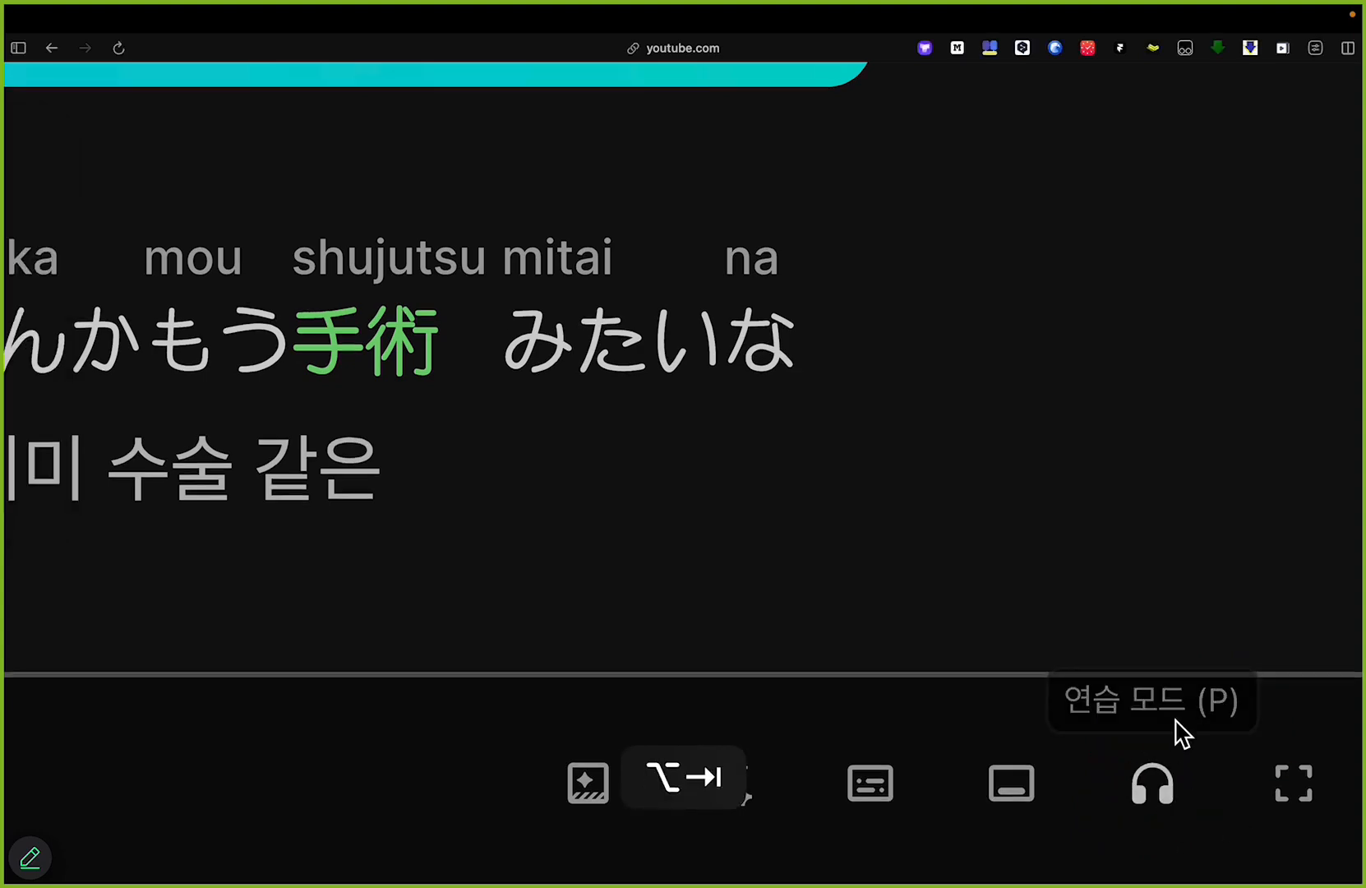
Step: Start practice mode (연습 모드) for the current podcast sentence and pause its playback
{"action": "scroll", "coordinate": [1179, 740], "scroll_direction": "down", "scroll_amount": 5}
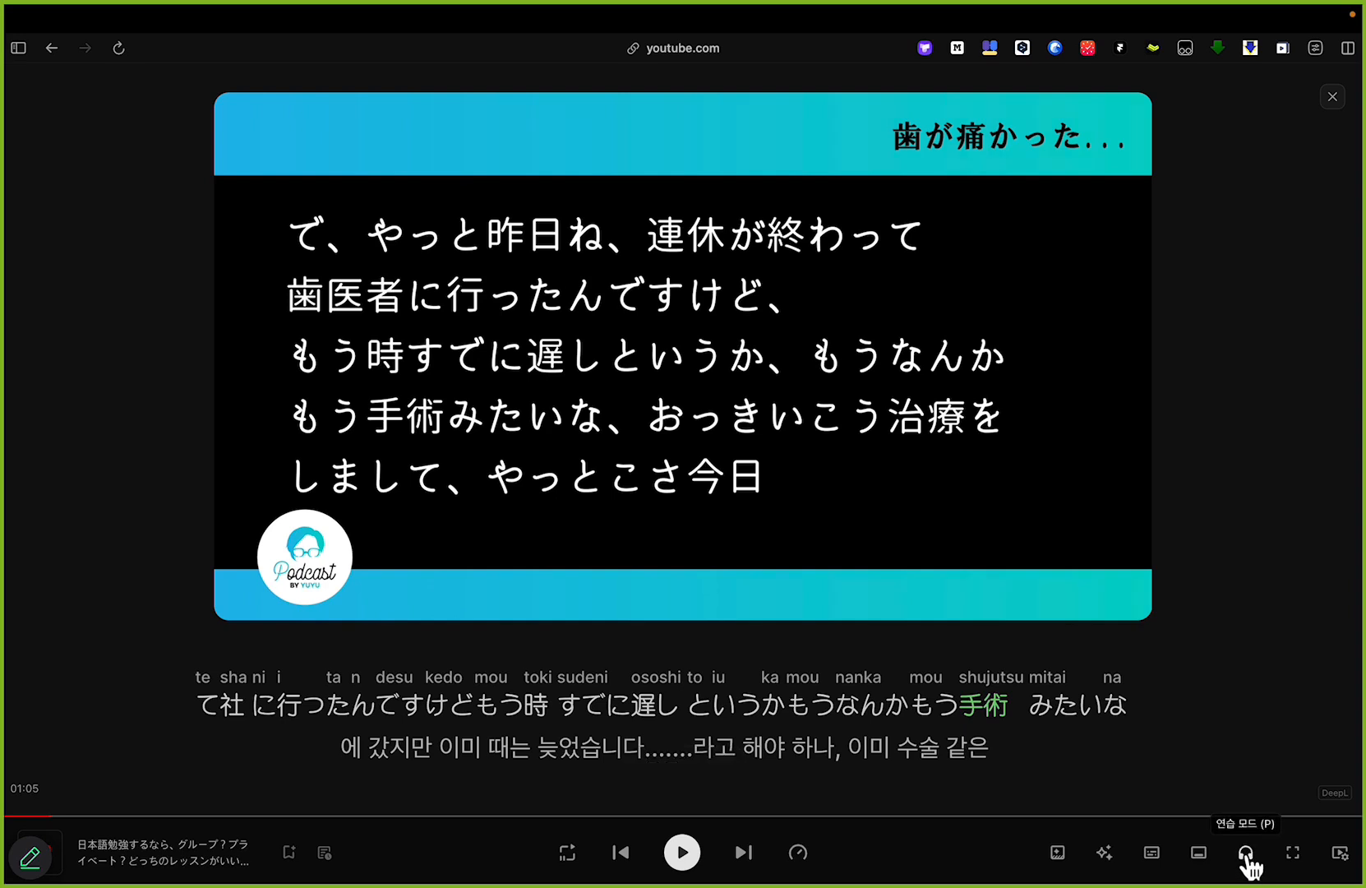
{"action": "left_click", "coordinate": [1246, 854]}
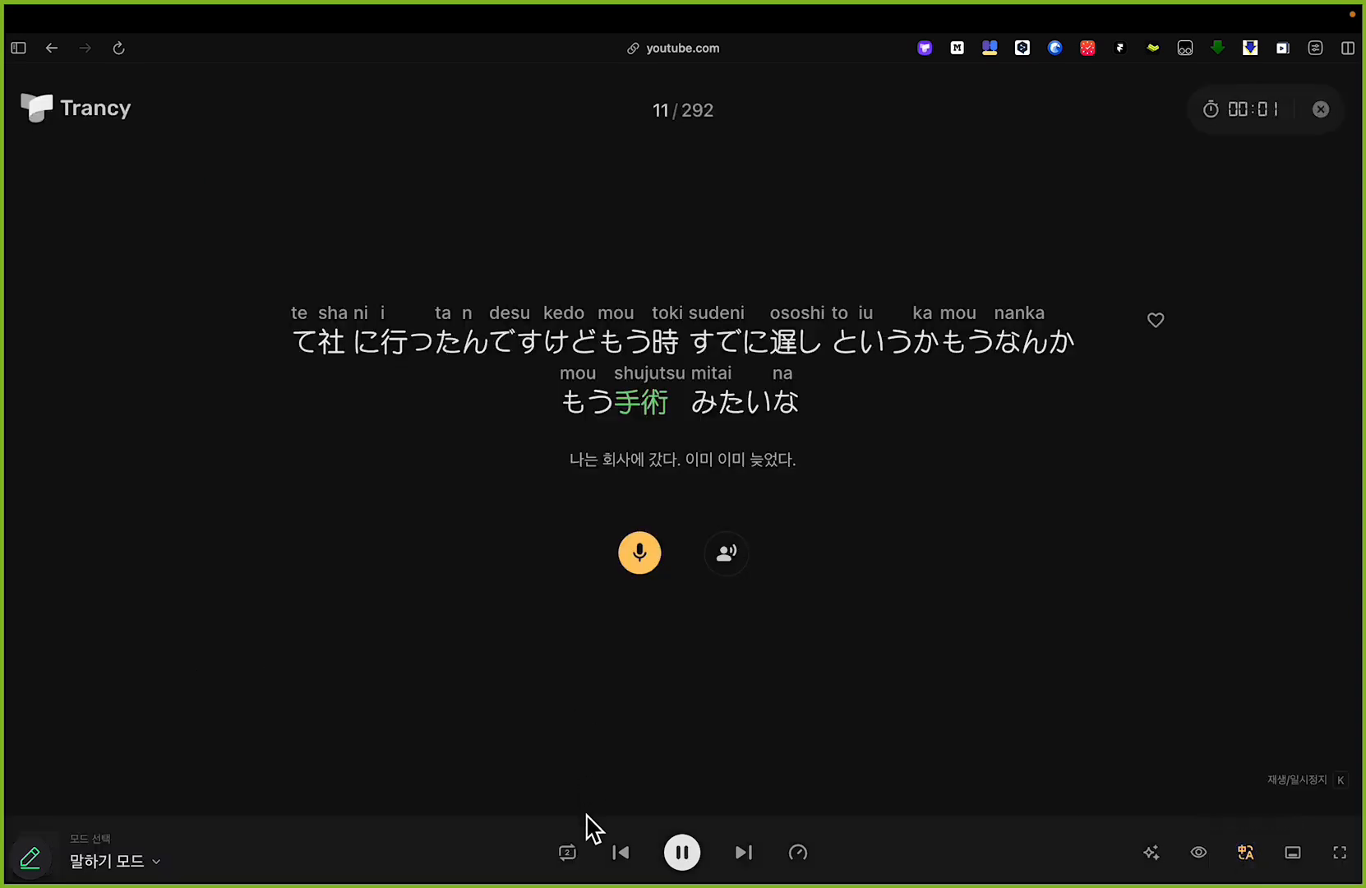
{"action": "left_click", "coordinate": [682, 853]}
Step: Box the 말하기 모드 mode selector with the red annotation pen, undo the mark and leave annotation mode
{"action": "key", "text": "alt+Tab"}
{"action": "mouse_move", "coordinate": [46, 818]}
{"action": "left_mouse_down"}
{"action": "mouse_move", "coordinate": [137, 822]}
{"action": "mouse_move", "coordinate": [162, 875]}
{"action": "mouse_move", "coordinate": [56, 882]}
{"action": "left_mouse_up"}
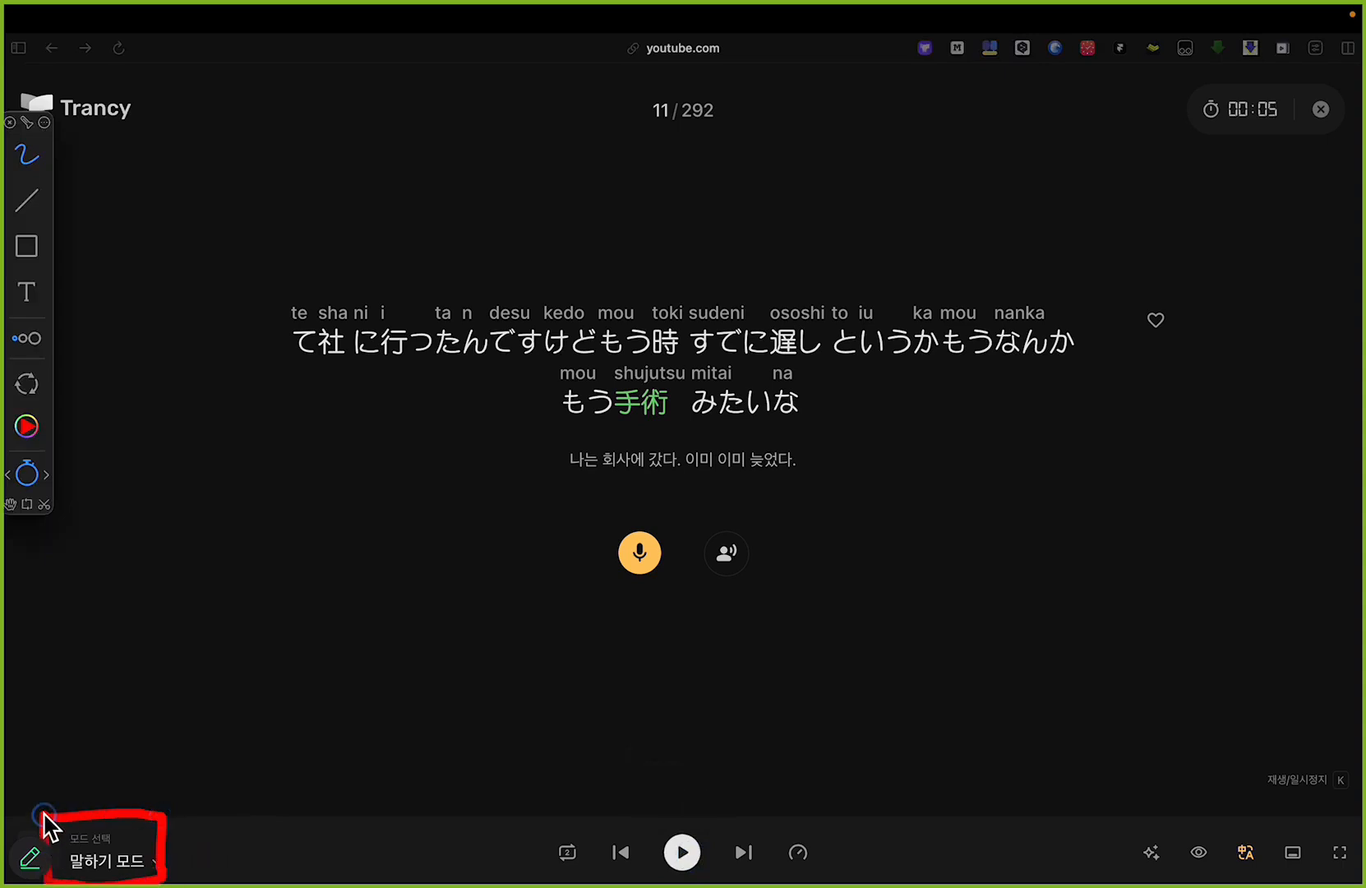
{"action": "key", "text": "super+z"}
{"action": "key", "text": "alt+Tab"}
Step: Review the available practice modes, from 말하기 모드 to 청취 및 타이핑 모드, and close the list without changing the mode
{"action": "left_click", "coordinate": [136, 871]}
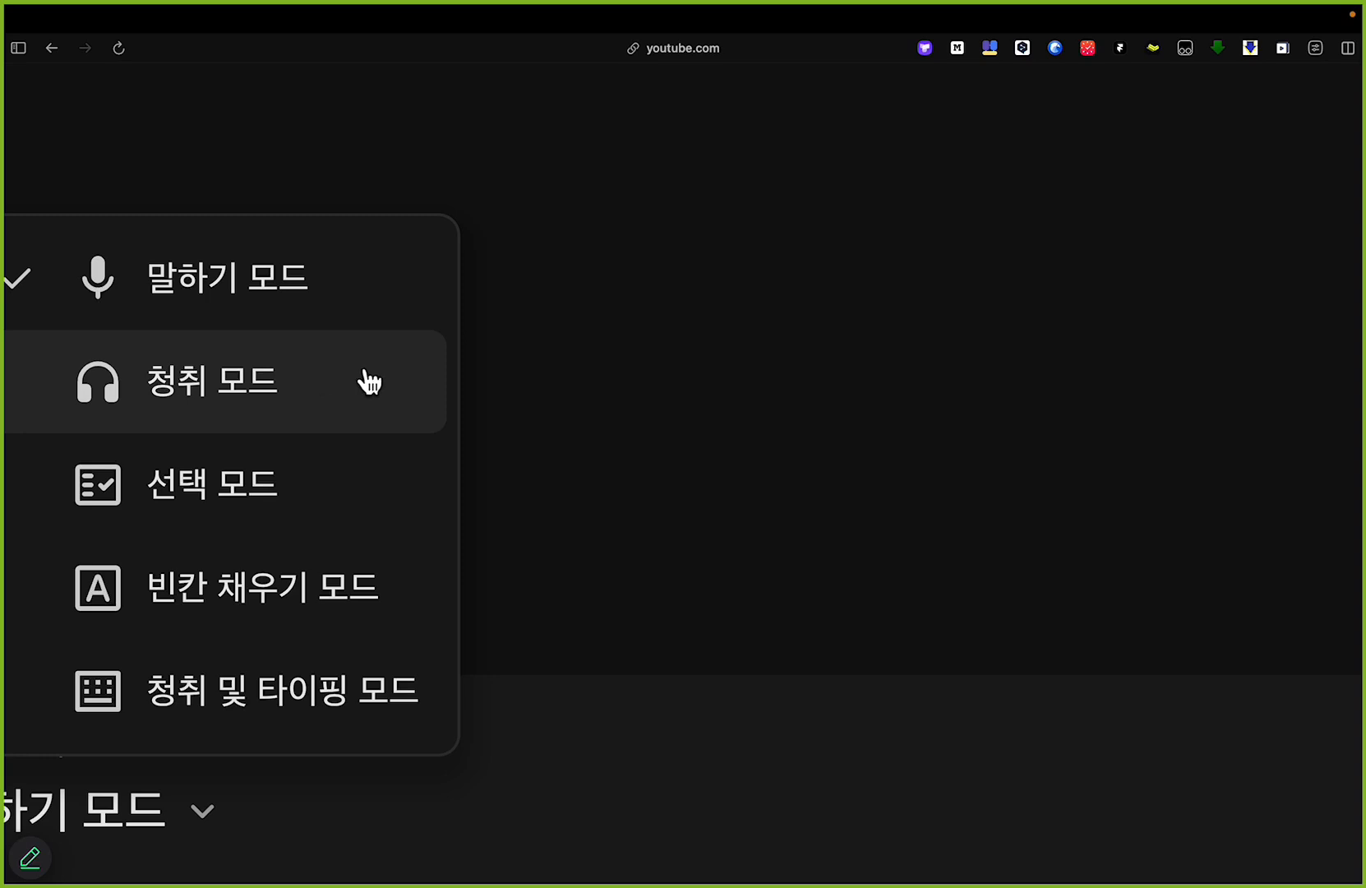
{"action": "scroll", "coordinate": [416, 348], "scroll_direction": "down", "scroll_amount": 5}
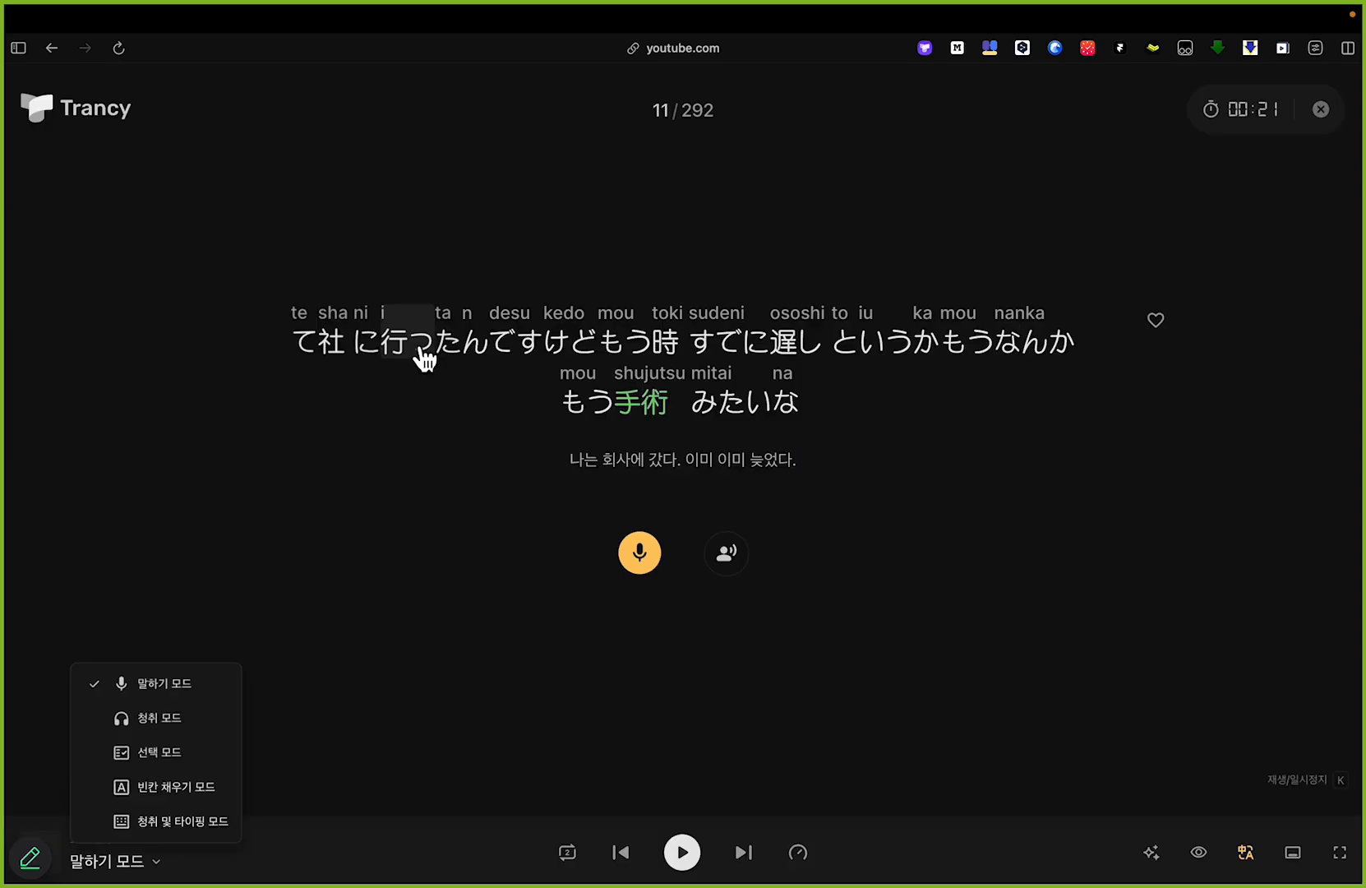
{"action": "left_click", "coordinate": [574, 621]}
Step: Show the podcast video on the practice screen, look closely at its visibility control and hide the video again
{"action": "key", "text": "alt"}
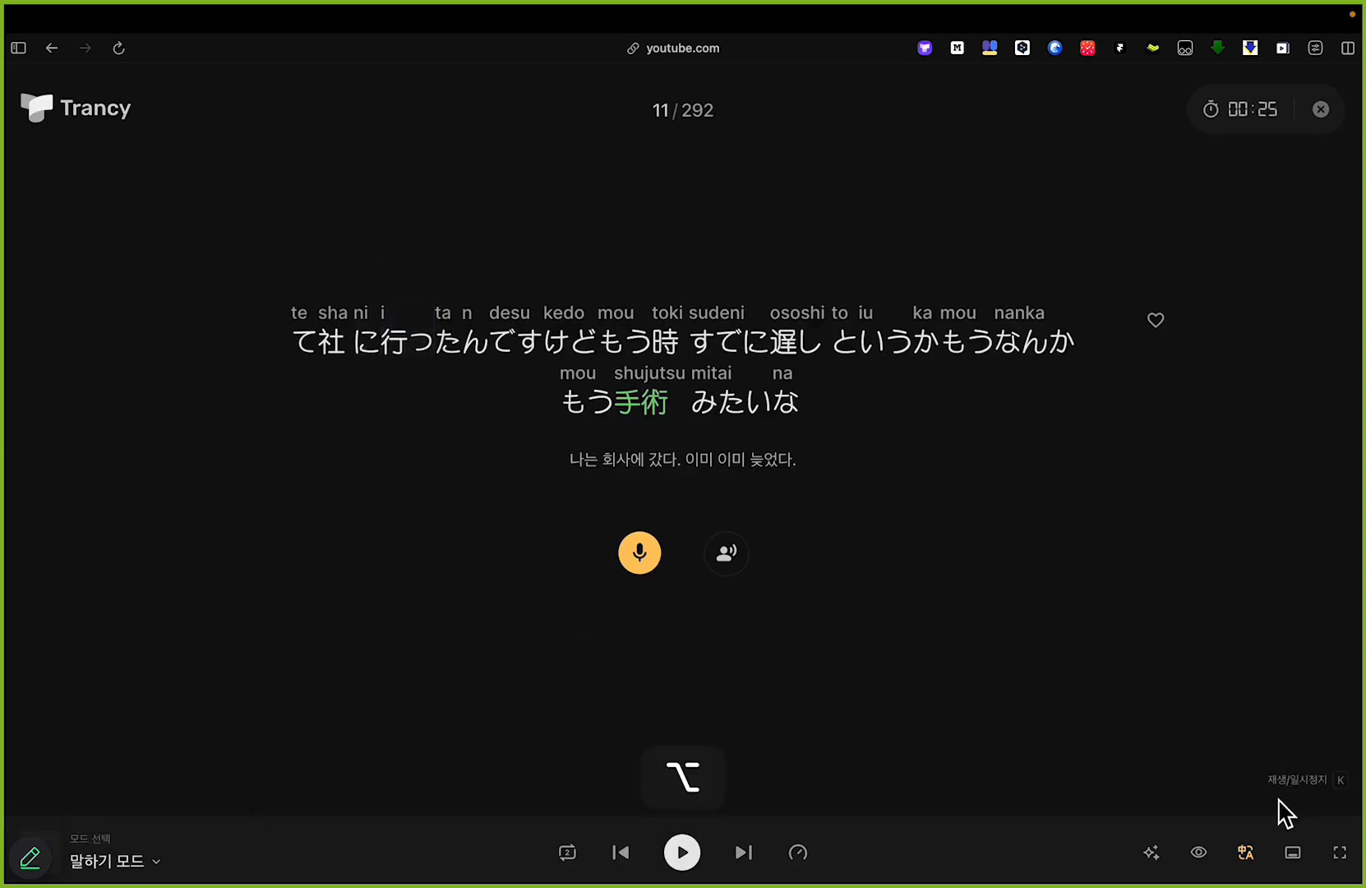
{"action": "left_click", "coordinate": [1294, 859]}
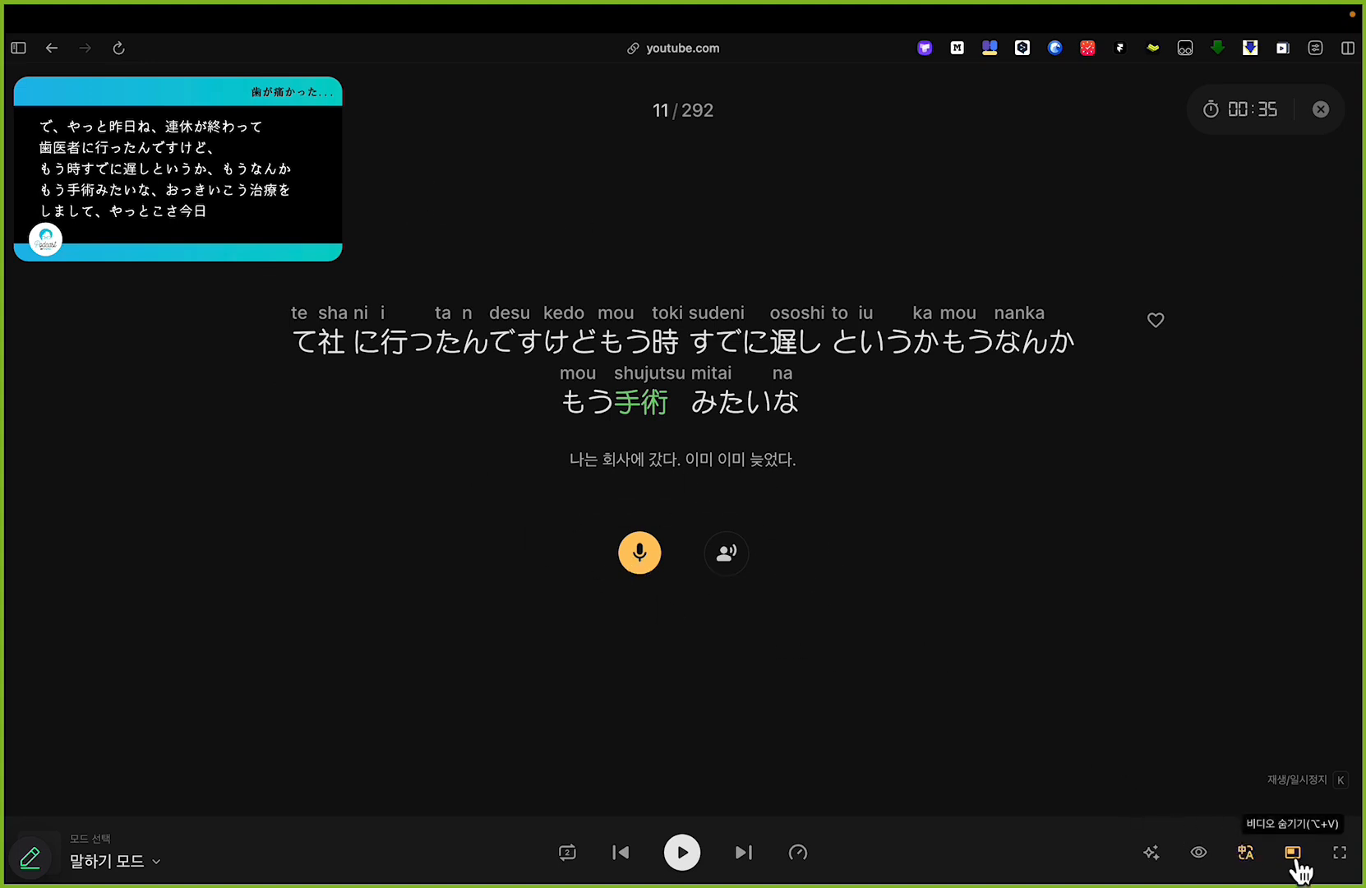
{"action": "key", "text": "alt+Tab"}
{"action": "key", "text": "alt+Tab"}
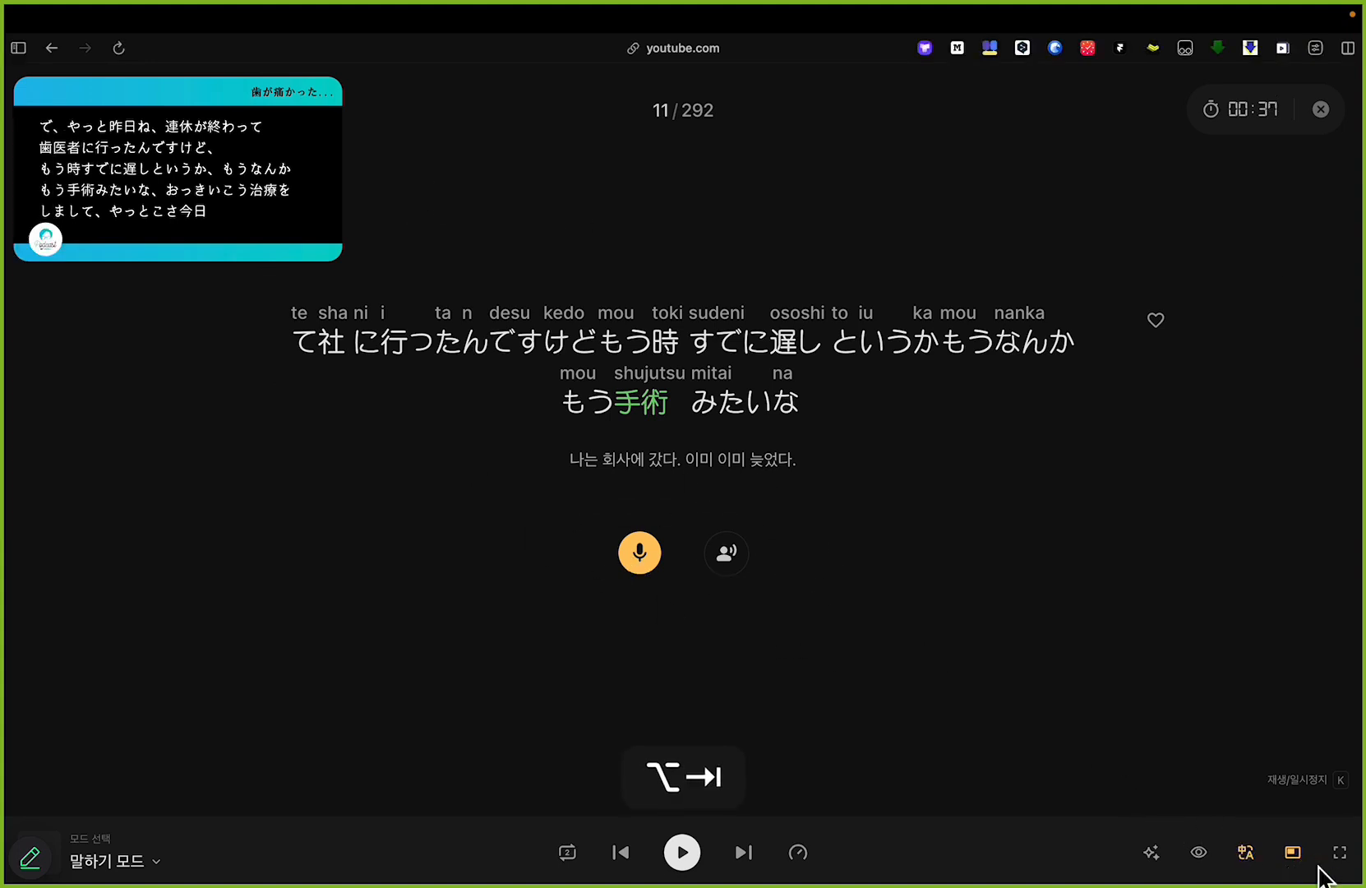
{"action": "scroll", "coordinate": [1318, 865], "scroll_direction": "up", "scroll_amount": 5}
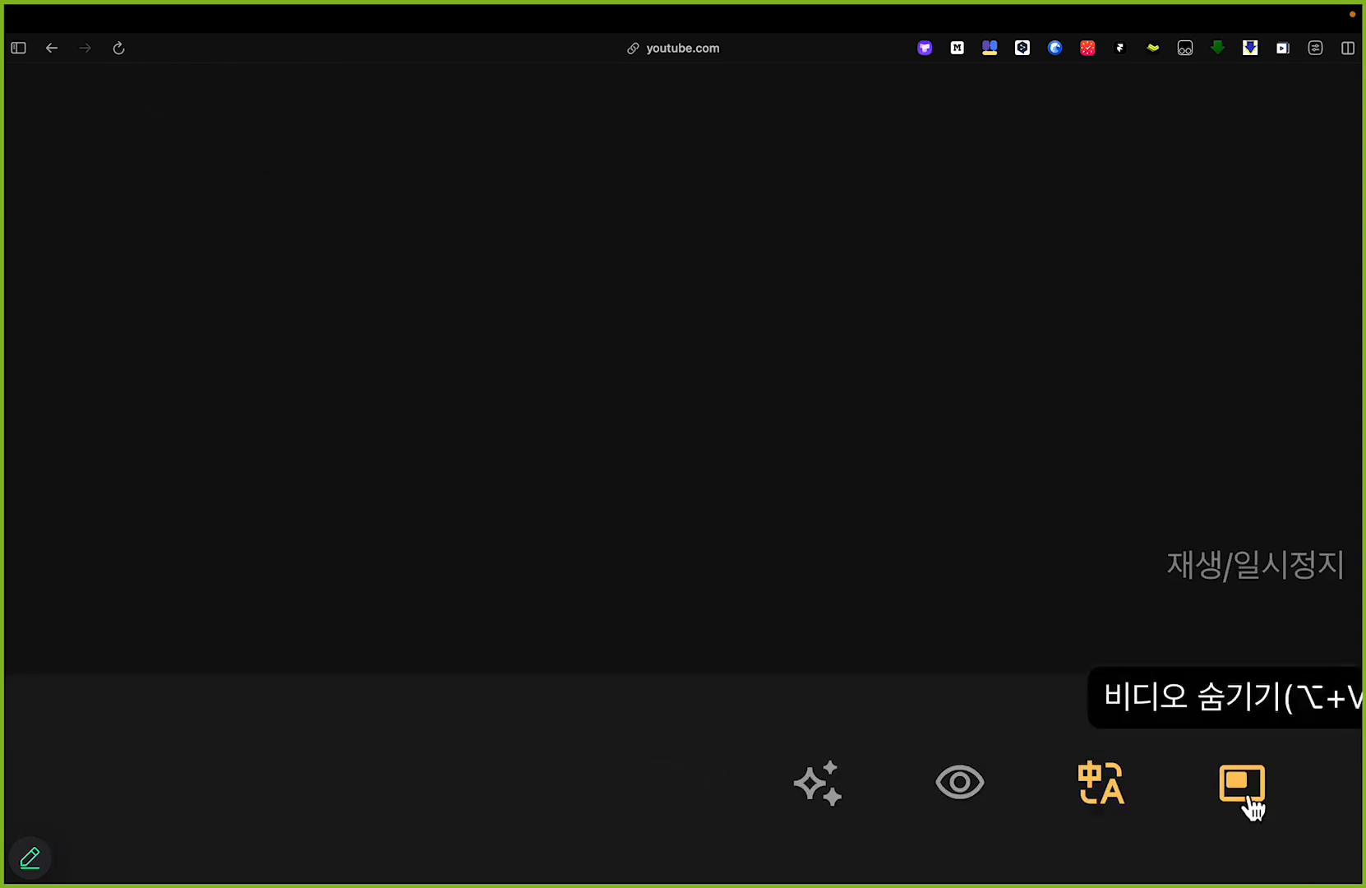
{"action": "scroll", "coordinate": [1249, 799], "scroll_direction": "down", "scroll_amount": 5}
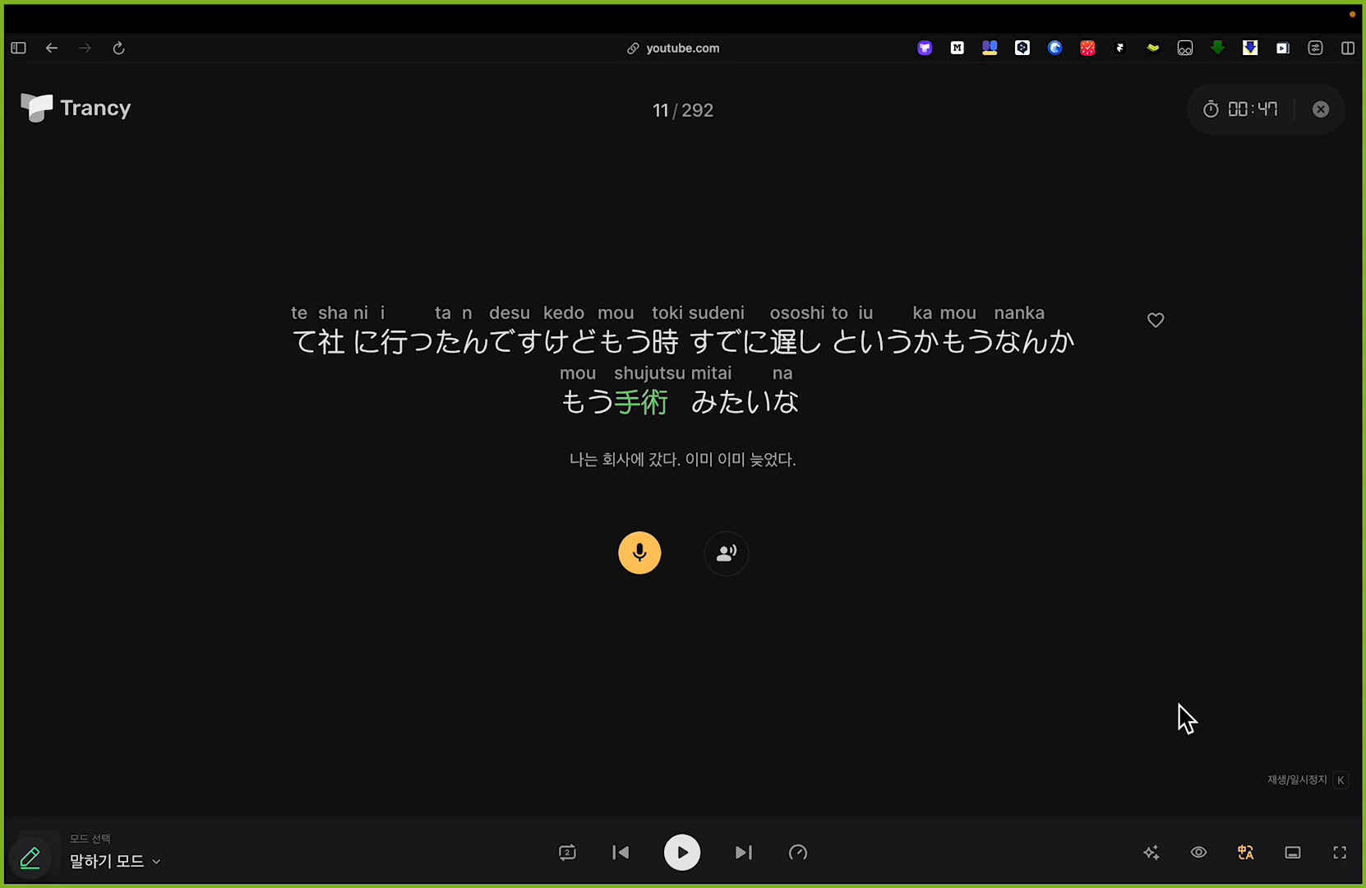
Step: Mark the Korean translation beneath the Japanese sentence with the red pen and undo the mark
{"action": "key", "text": "alt+Tab"}
{"action": "mouse_move", "coordinate": [608, 495]}
{"action": "left_mouse_down"}
{"action": "mouse_move", "coordinate": [672, 508]}
{"action": "mouse_move", "coordinate": [801, 453]}
{"action": "mouse_move", "coordinate": [613, 448]}
{"action": "mouse_move", "coordinate": [570, 478]}
{"action": "mouse_move", "coordinate": [650, 503]}
{"action": "left_mouse_up"}
{"action": "key", "text": "super+z"}
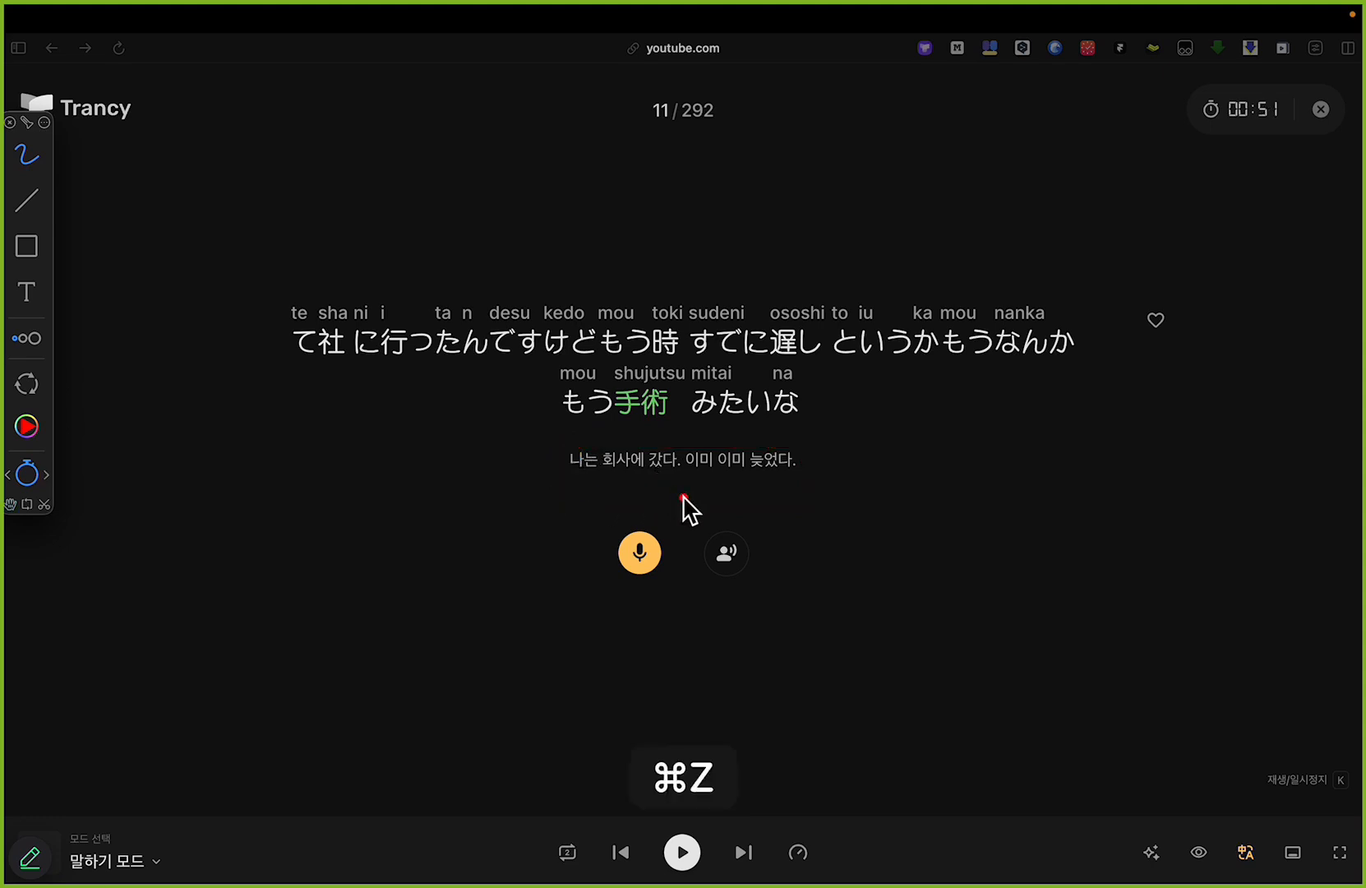
{"action": "key", "text": "alt+Tab"}
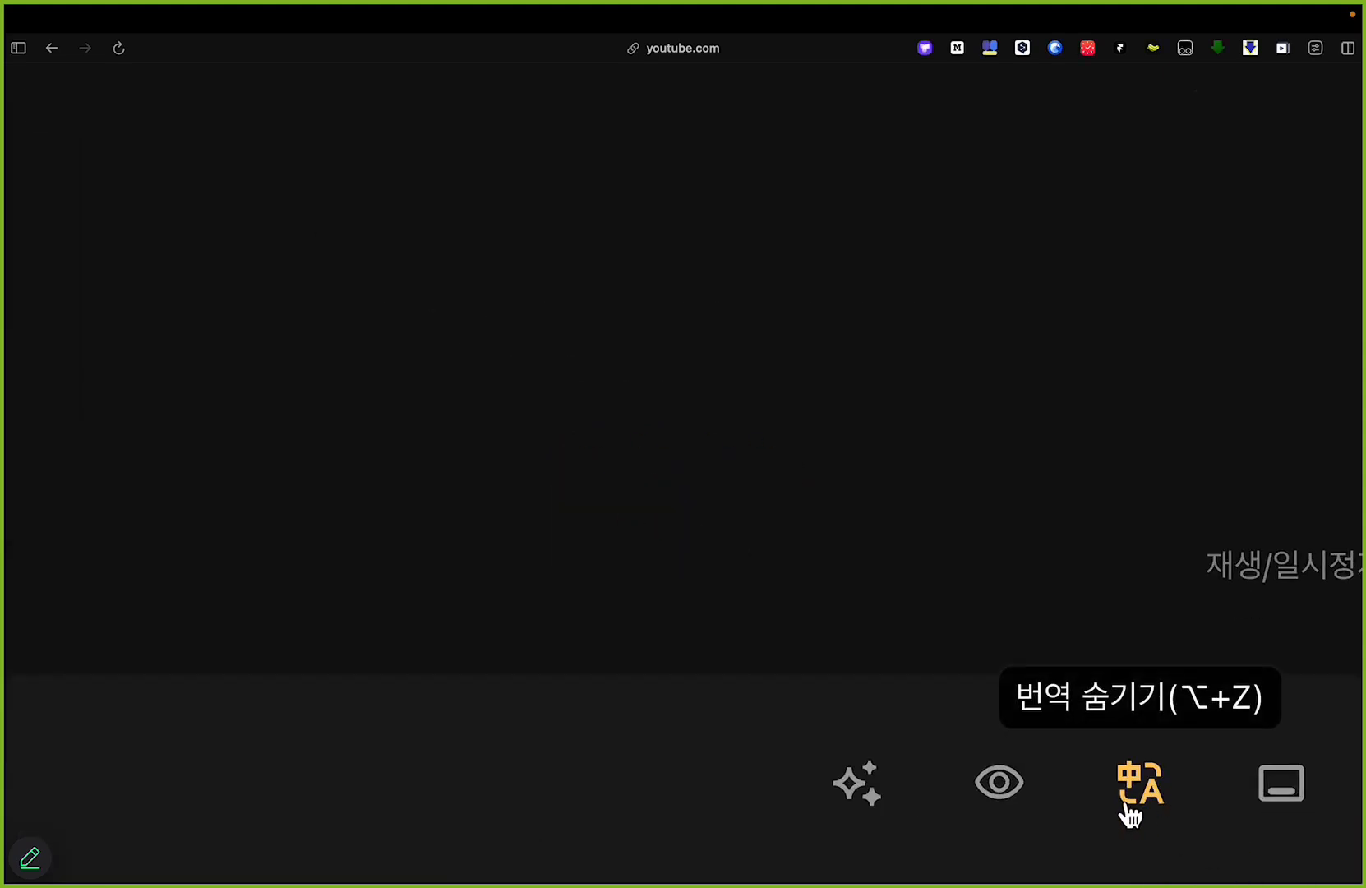
Step: Toggle the Korean translation of the practice sentence on and off, leaving it hidden
{"action": "left_click", "coordinate": [1148, 791]}
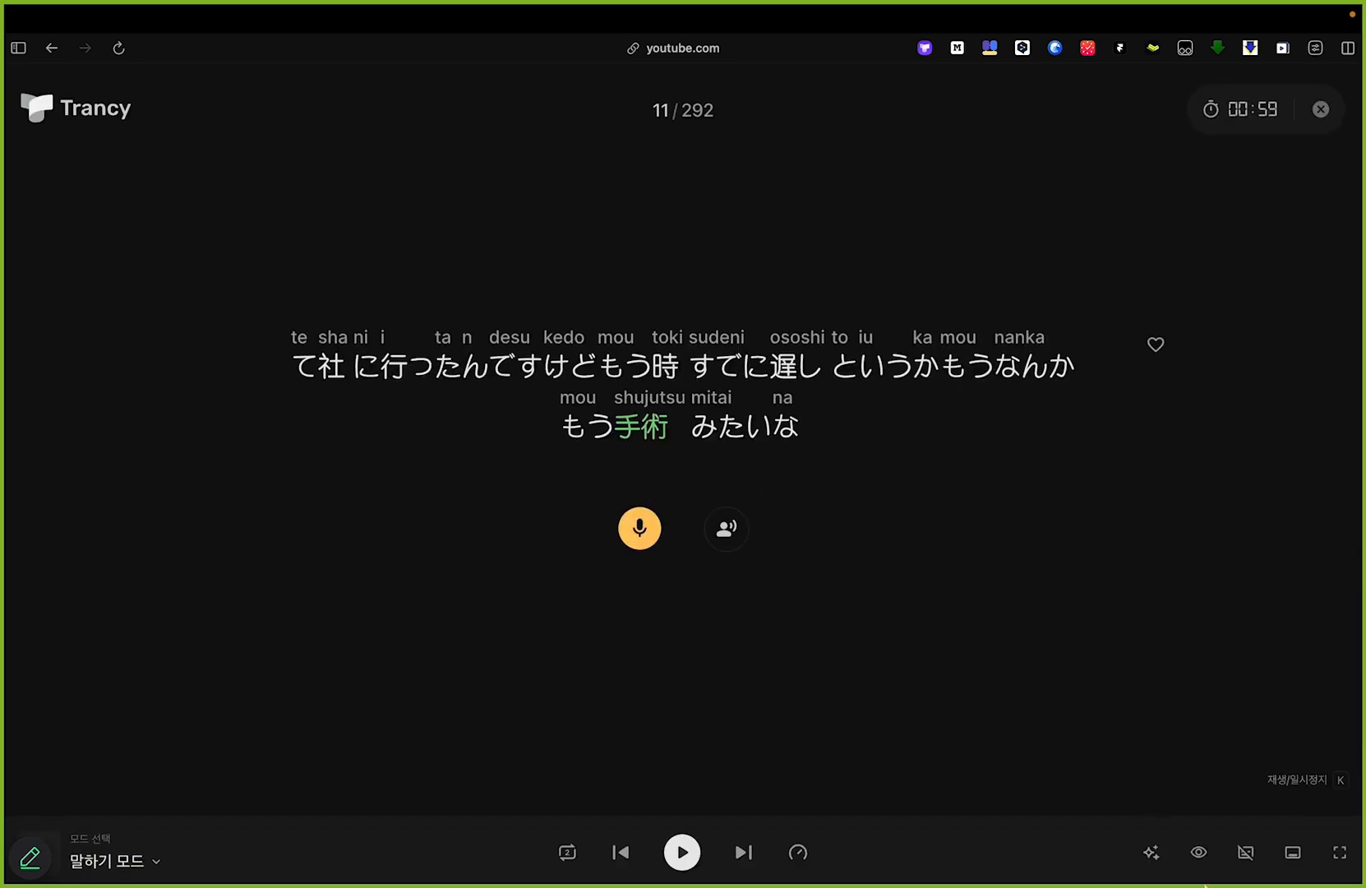
{"action": "left_click", "coordinate": [1246, 853]}
{"action": "left_click", "coordinate": [1247, 853]}
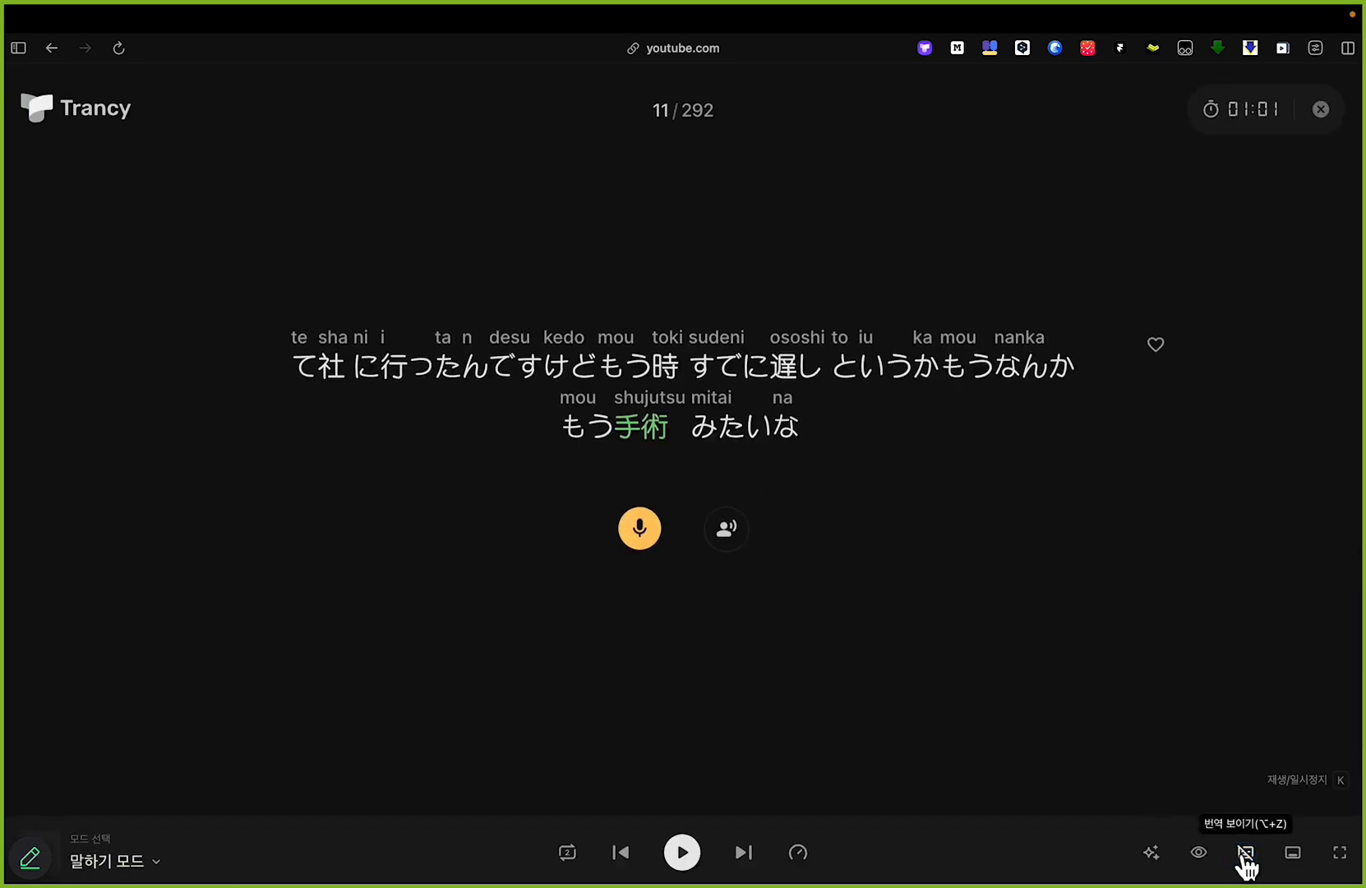
Step: Hide the words of the Japanese practice sentence, peek at the covered text and show the words again
{"action": "left_click", "coordinate": [1200, 853]}
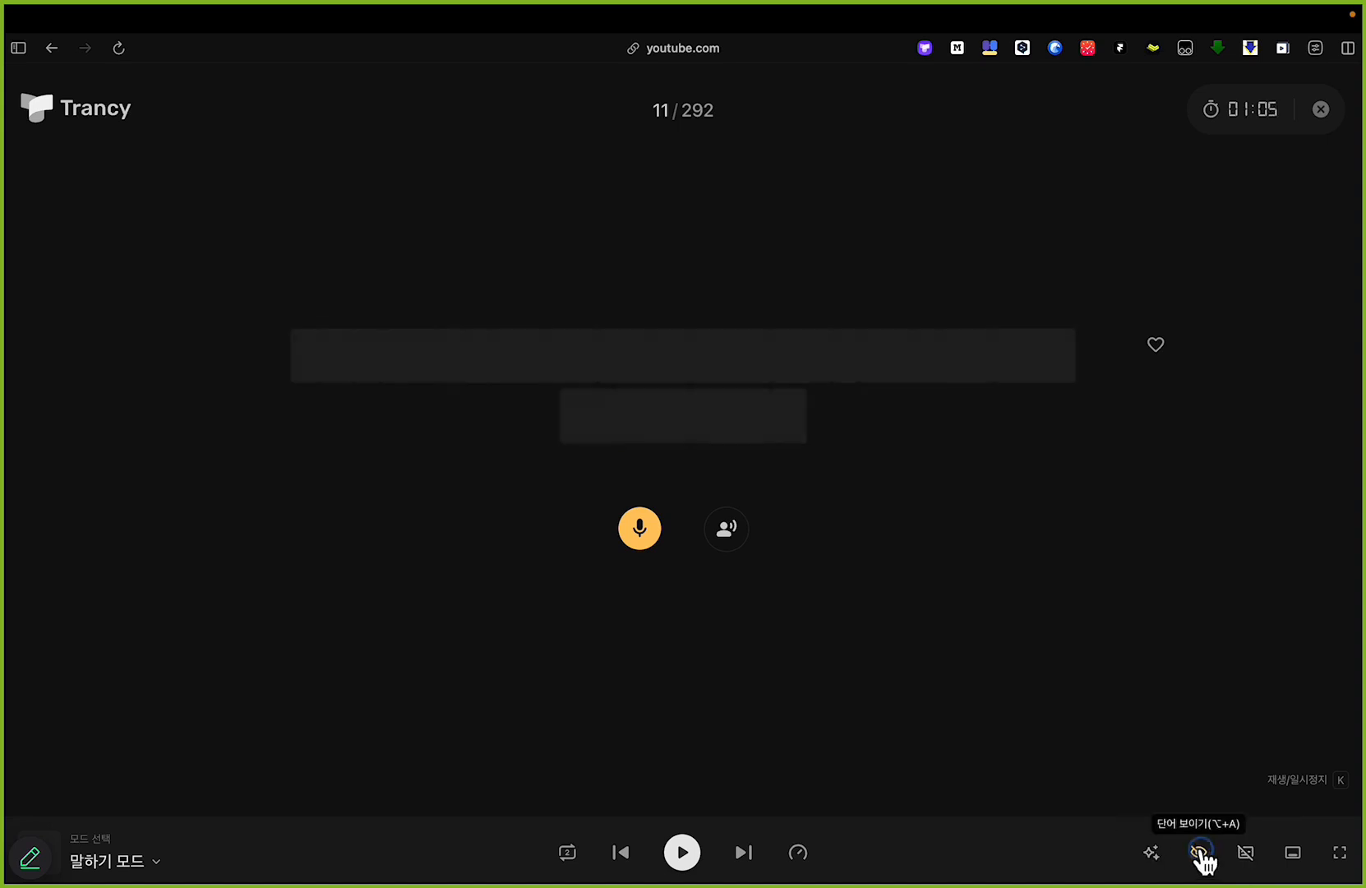
{"action": "mouse_move", "coordinate": [616, 382]}
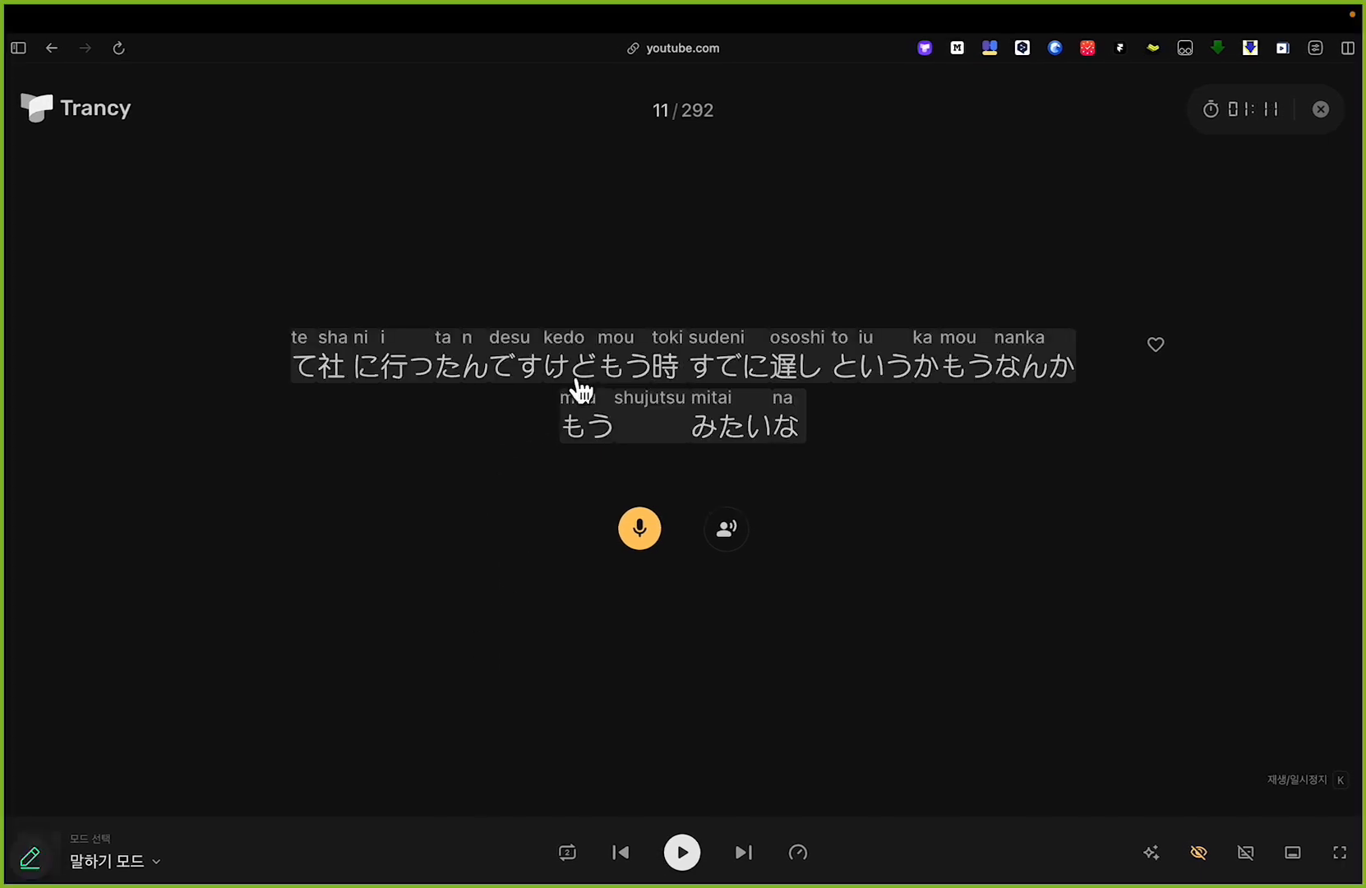
{"action": "mouse_move", "coordinate": [585, 360]}
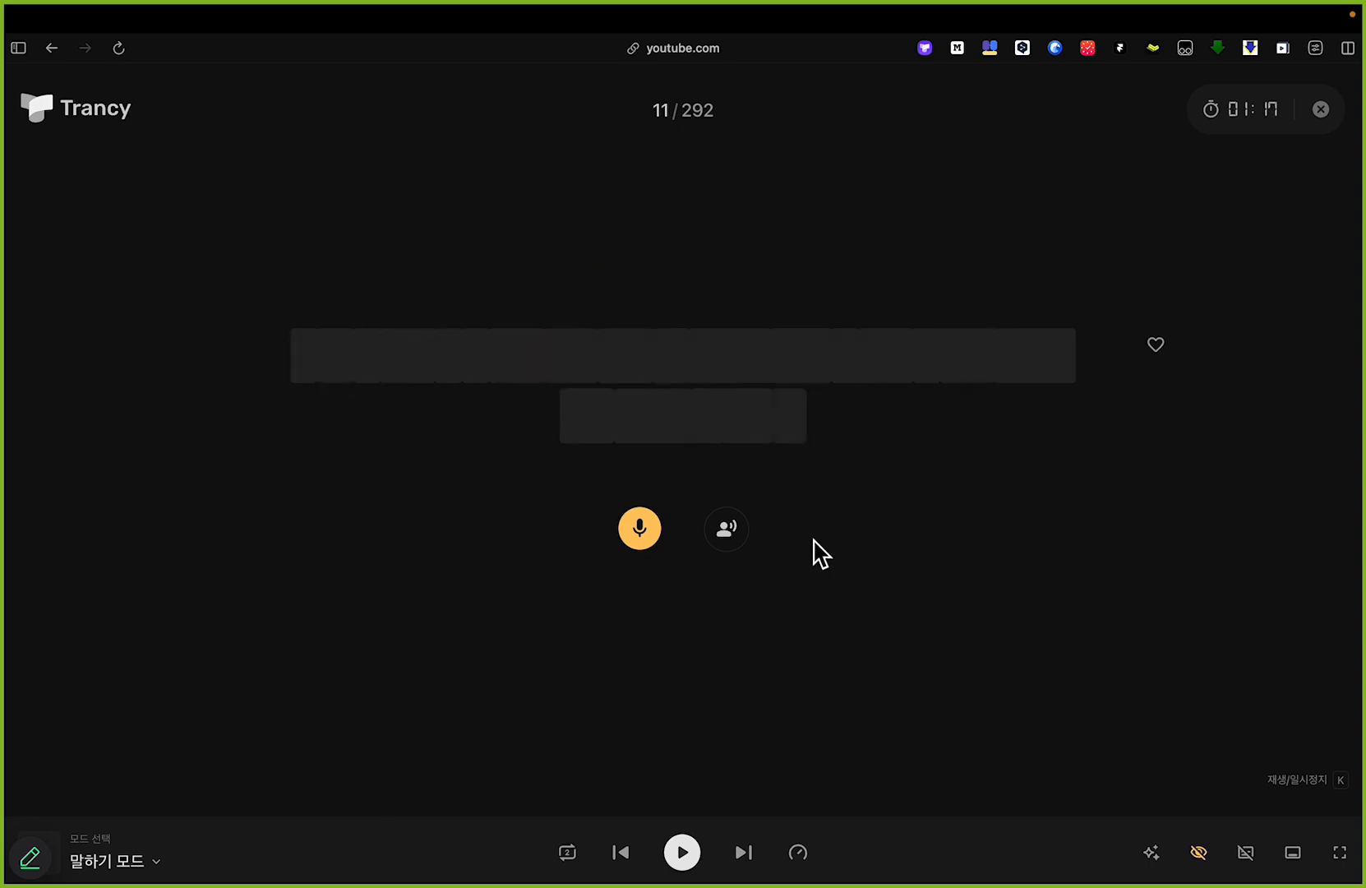
{"action": "left_click", "coordinate": [1201, 857]}
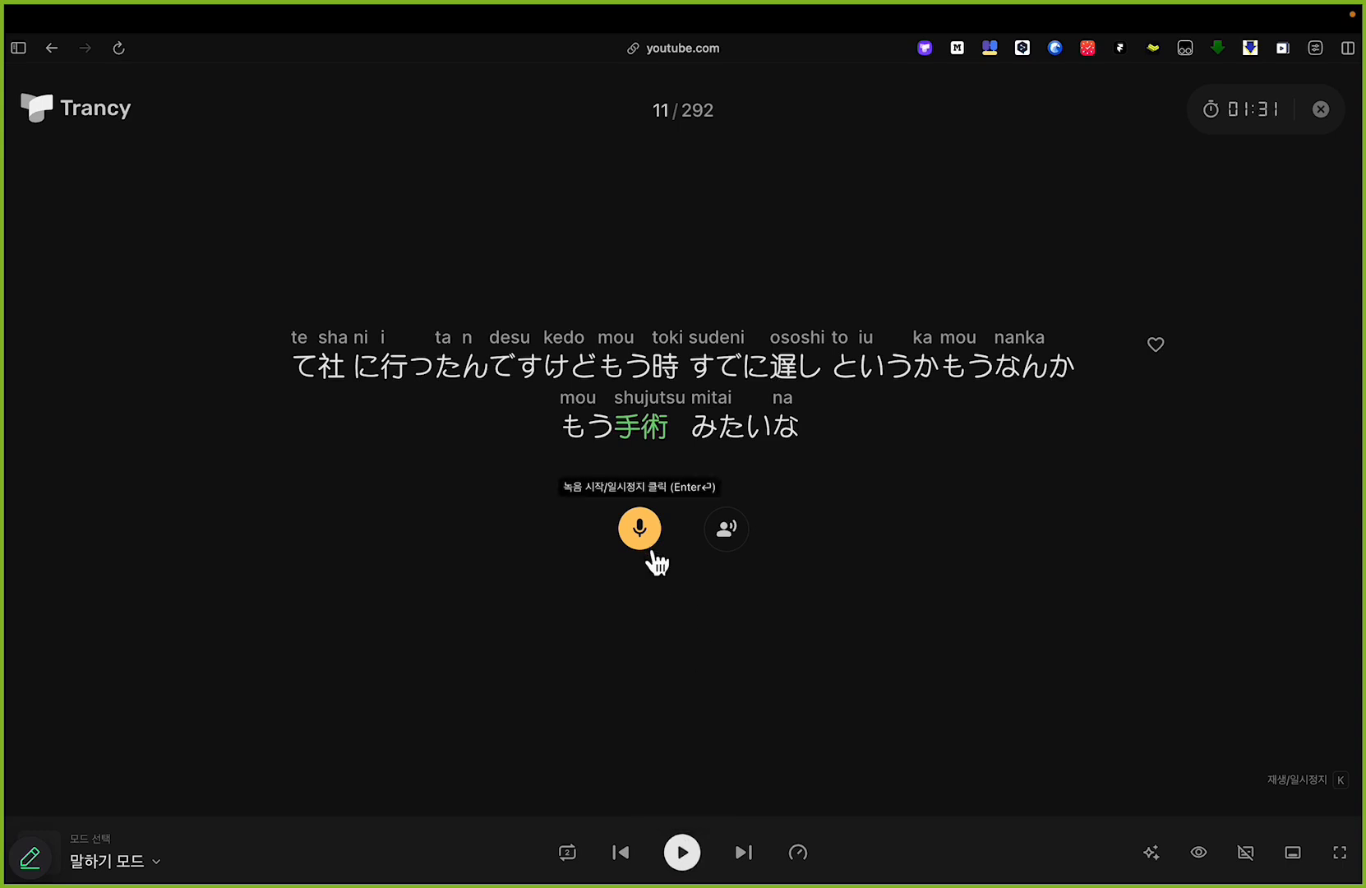
Step: Mark the microphone control with the red annotation pen, undo the mark and leave annotation mode
{"action": "key", "text": "alt+Tab"}
{"action": "mouse_move", "coordinate": [626, 565]}
{"action": "left_mouse_down"}
{"action": "mouse_move", "coordinate": [676, 541]}
{"action": "mouse_move", "coordinate": [649, 510]}
{"action": "mouse_move", "coordinate": [618, 576]}
{"action": "left_mouse_up"}
{"action": "key", "text": "super+z"}
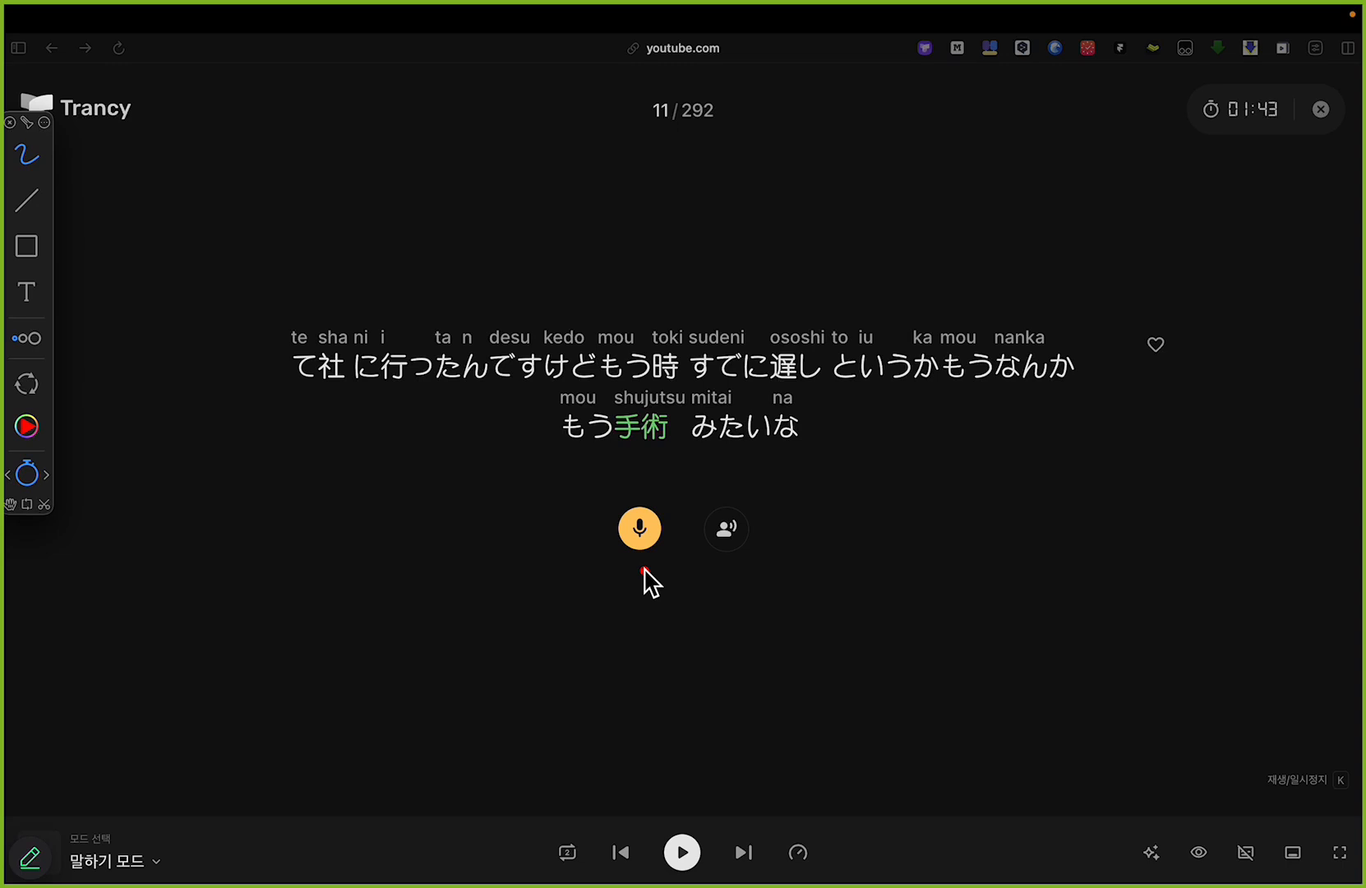
{"action": "key", "text": "alt+Tab"}
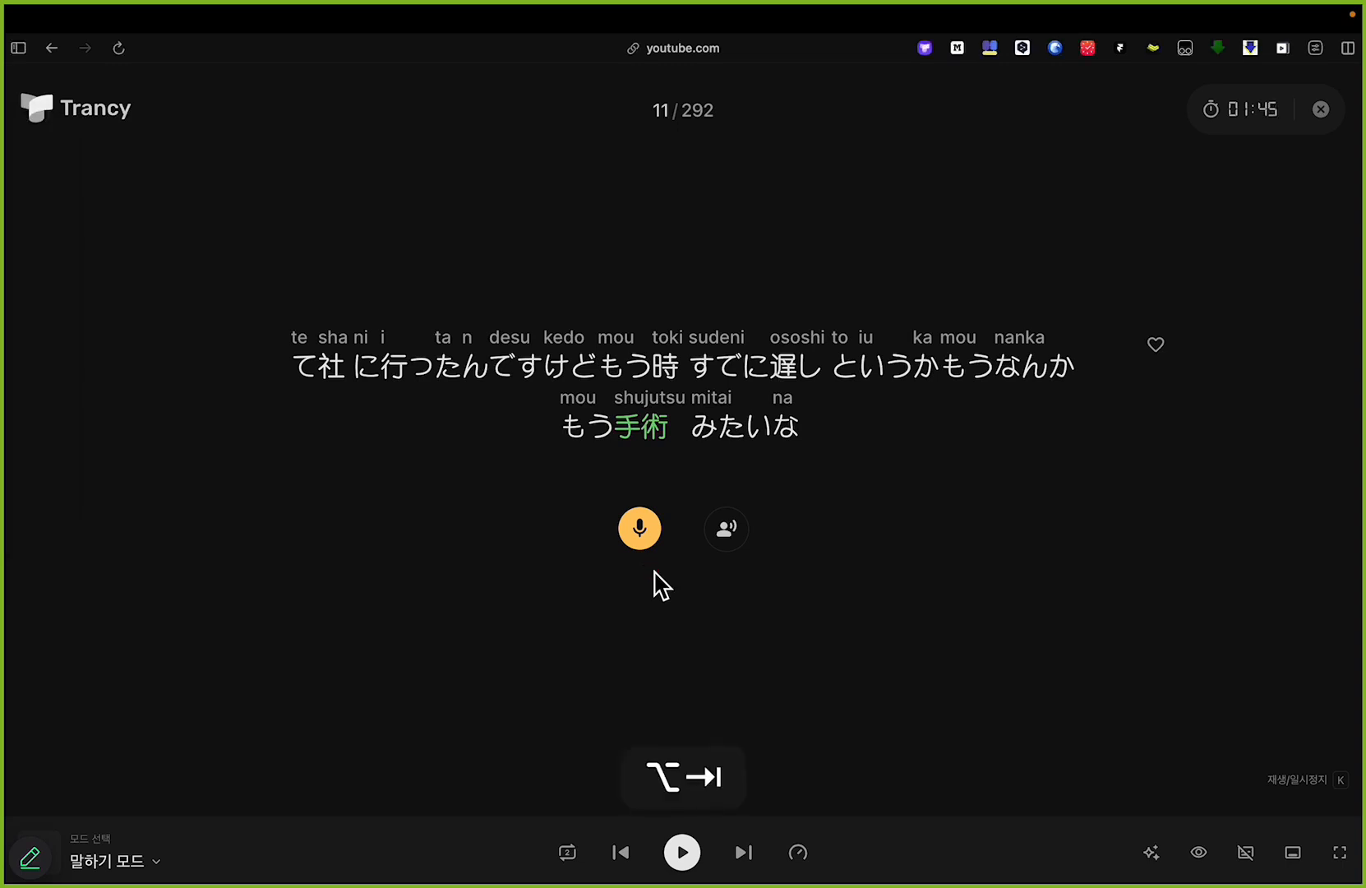
Step: Record the current Japanese sentence read aloud and stop the recording to have the pronunciation scored
{"action": "left_click", "coordinate": [640, 530]}
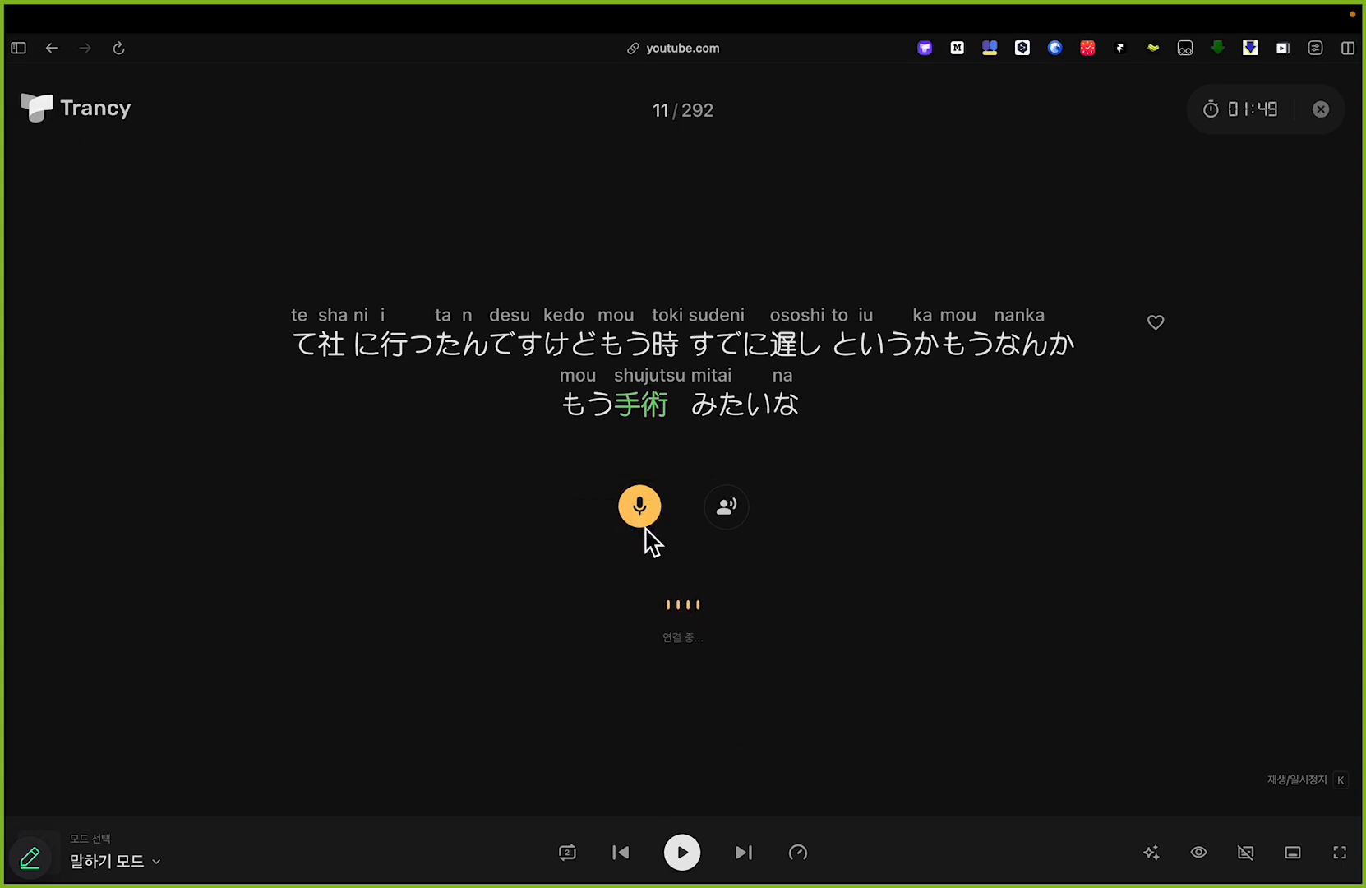
{"action": "left_click", "coordinate": [643, 530]}
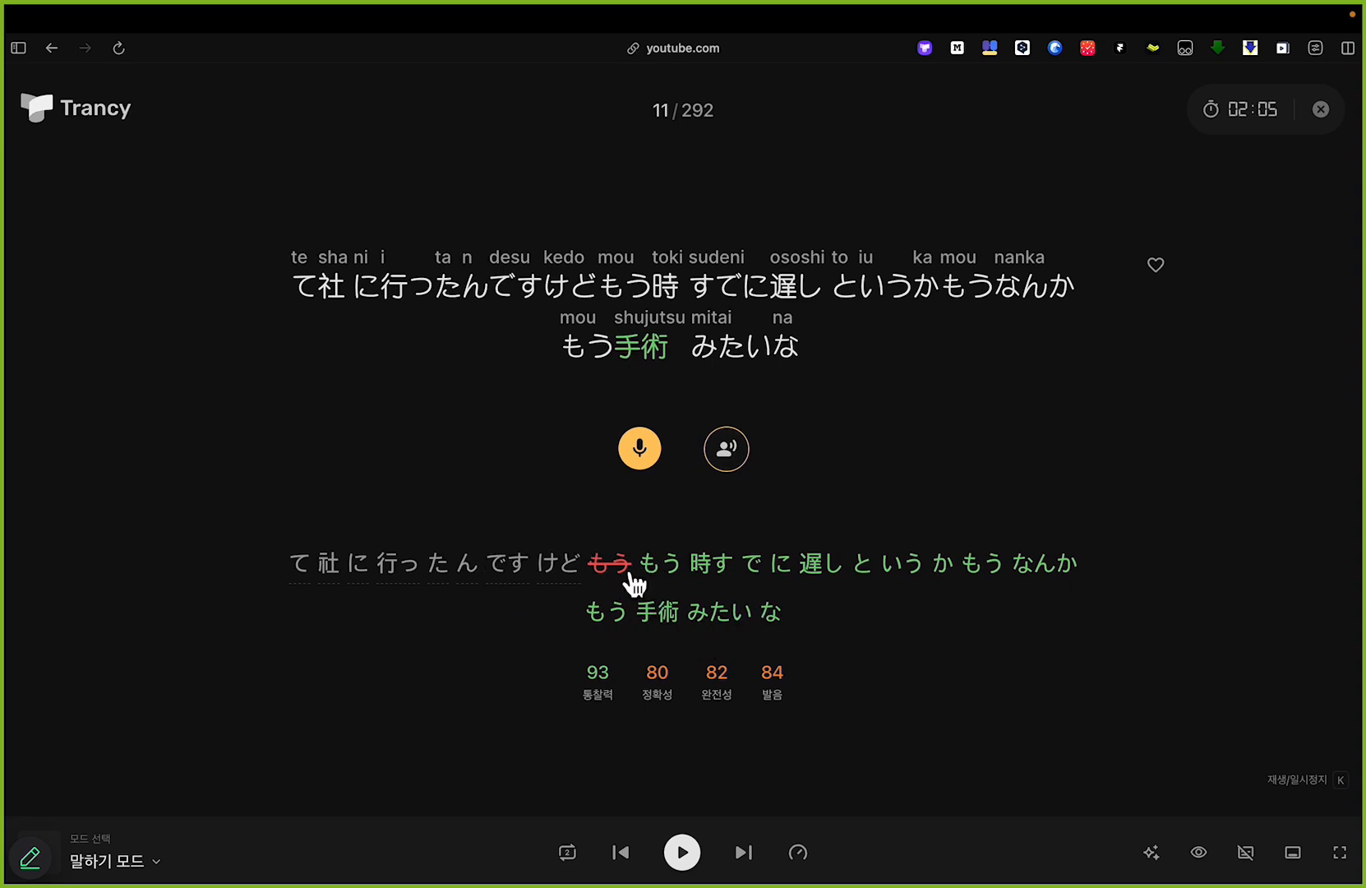
Step: Underline the 정확성, 완전성 and 발음 scores and mark part of the Japanese sentence in red, and undo all the marks
{"action": "key", "text": "alt+Tab"}
{"action": "left_click_drag", "start_coordinate": [643, 717], "coordinate": [737, 713]}
{"action": "left_click_drag", "start_coordinate": [750, 708], "coordinate": [763, 709]}
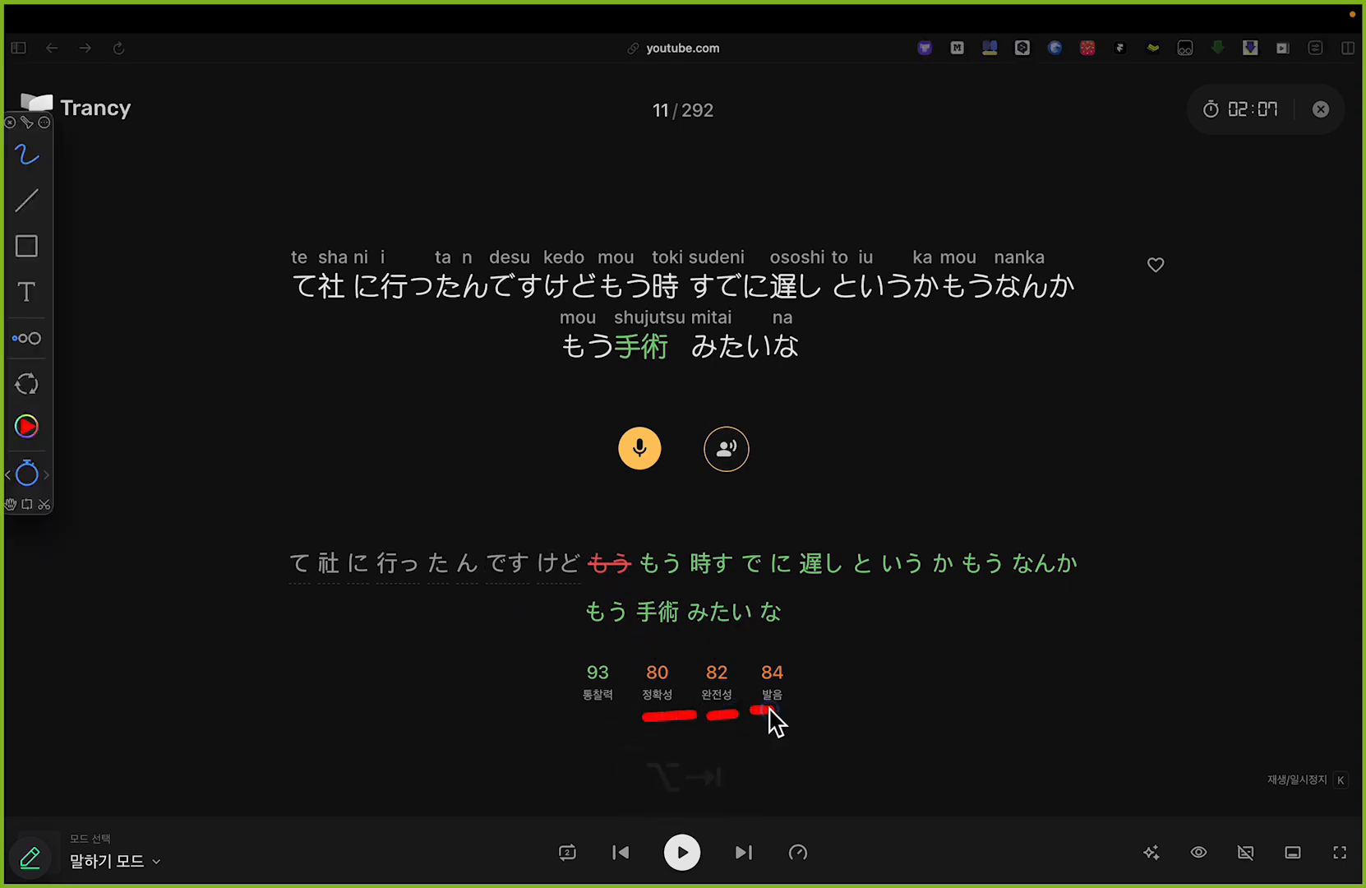
{"action": "mouse_move", "coordinate": [418, 259]}
{"action": "left_mouse_down"}
{"action": "mouse_move", "coordinate": [580, 296]}
{"action": "mouse_move", "coordinate": [497, 330]}
{"action": "left_mouse_up"}
{"action": "key", "text": "super+z"}
{"action": "key", "text": "super+z"}
{"action": "key", "text": "super+z"}
{"action": "key", "text": "alt+Tab"}
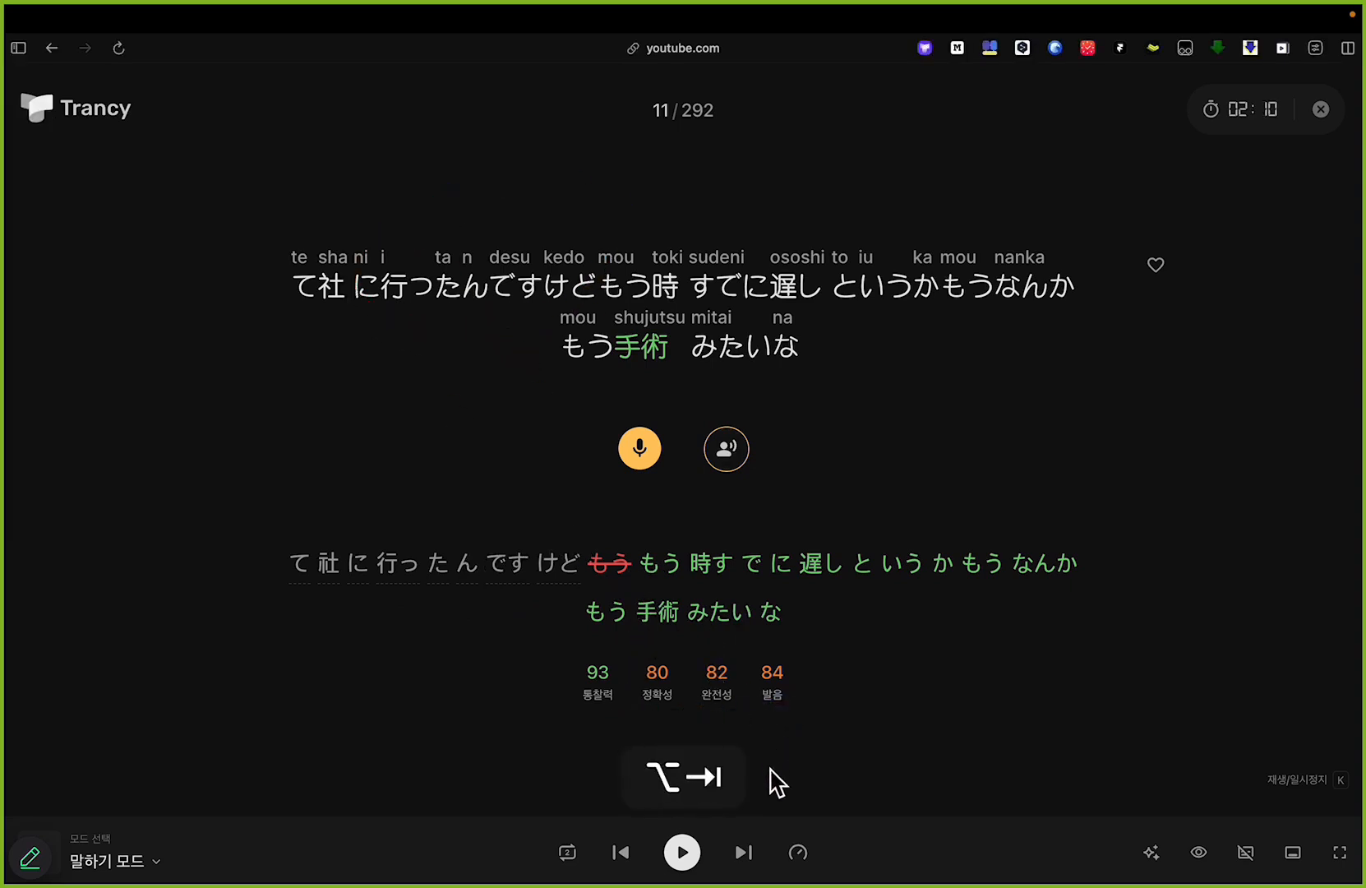
Step: Record the next practice sentence read aloud for scoring and play the recording back
{"action": "left_click", "coordinate": [745, 855]}
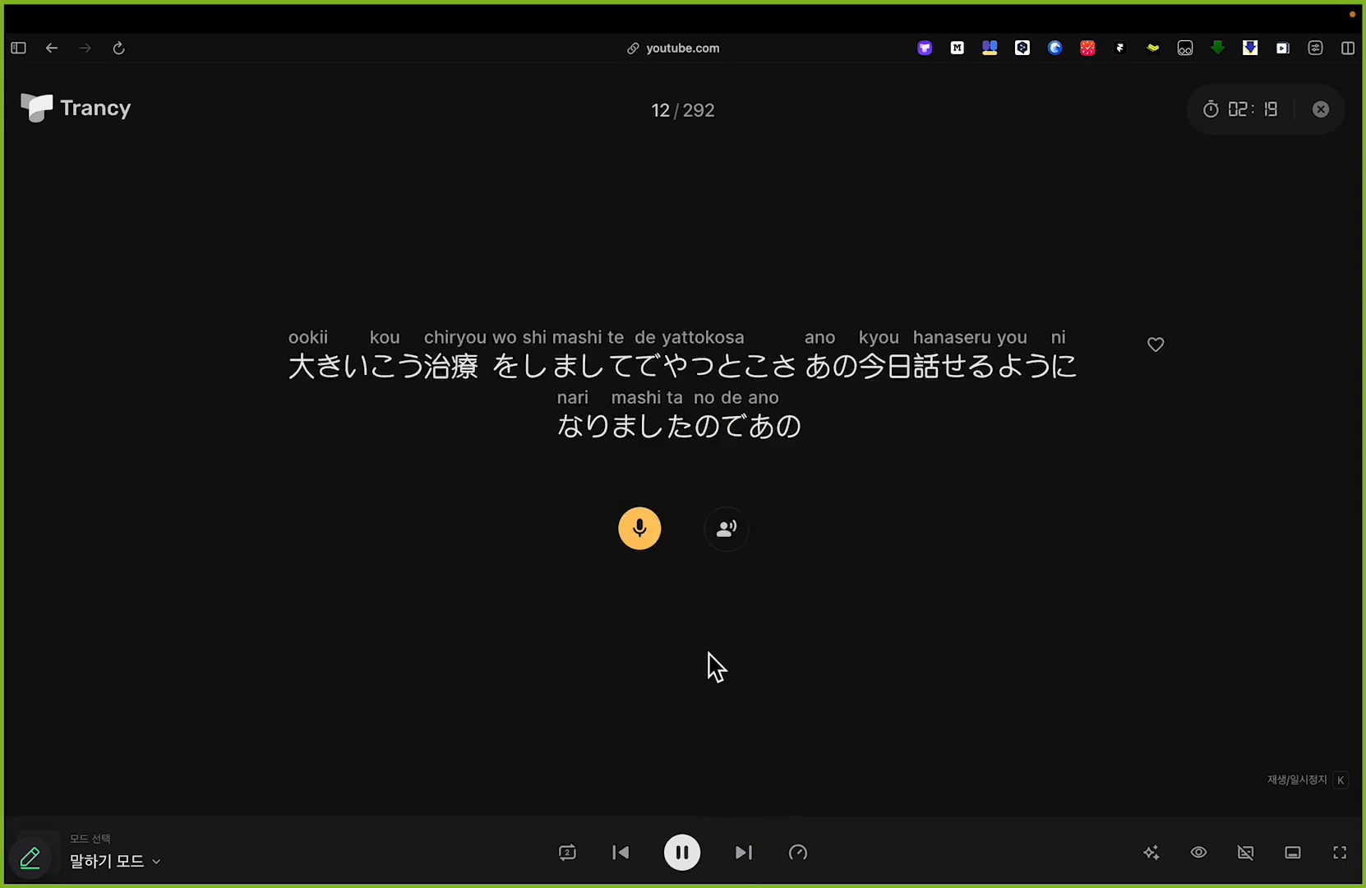
{"action": "left_click", "coordinate": [645, 534]}
{"action": "left_click", "coordinate": [645, 534]}
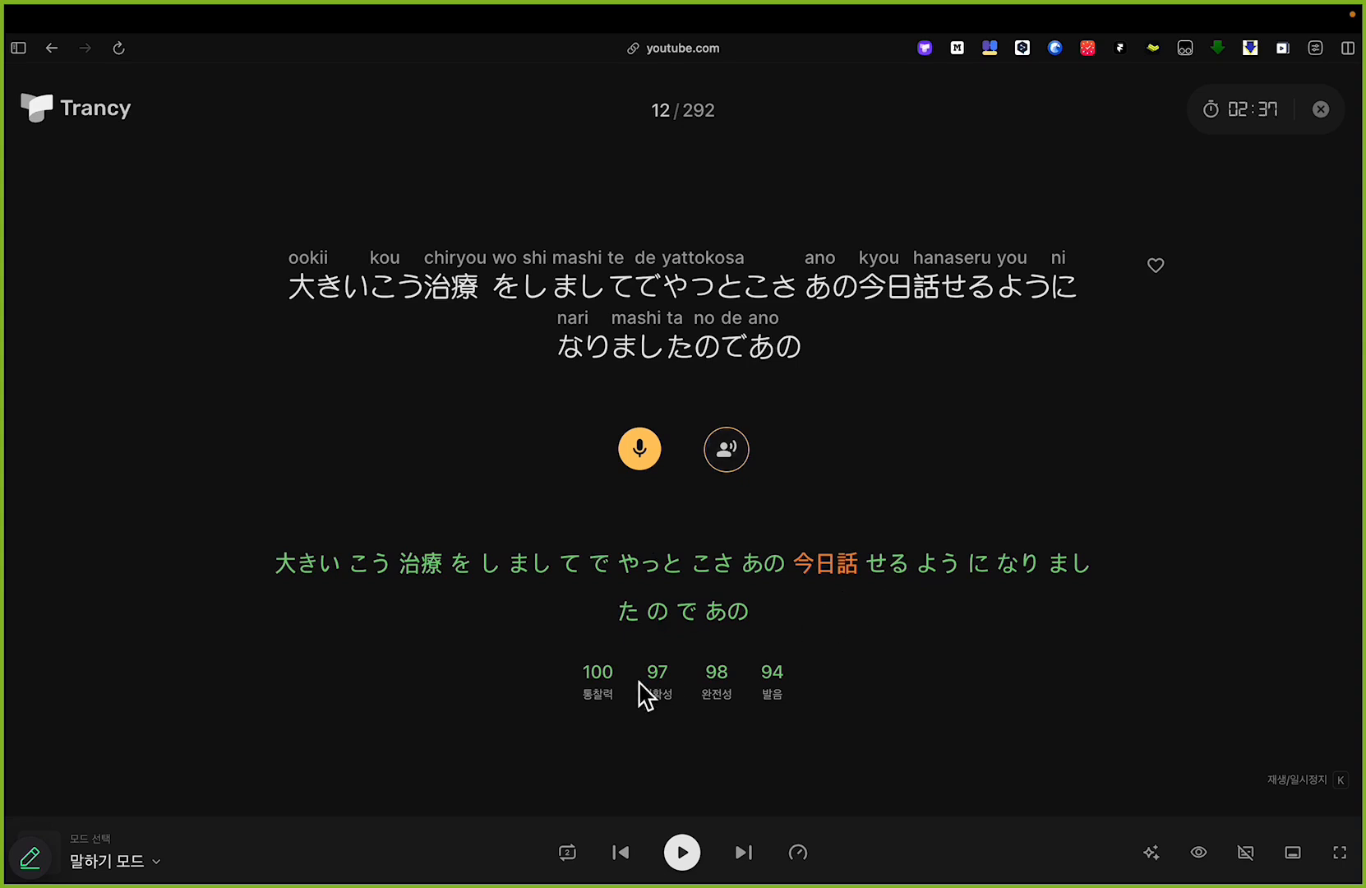
{"action": "left_click", "coordinate": [729, 454]}
Step: Circle the heart beside sentence 12 in red, undo the marks and save the sentence as a favourite
{"action": "key", "text": "alt+Tab"}
{"action": "mouse_move", "coordinate": [1164, 301]}
{"action": "left_mouse_down"}
{"action": "mouse_move", "coordinate": [1134, 255]}
{"action": "mouse_move", "coordinate": [1187, 265]}
{"action": "mouse_move", "coordinate": [1174, 305]}
{"action": "left_mouse_up"}
{"action": "left_click_drag", "start_coordinate": [1154, 212], "coordinate": [1184, 194]}
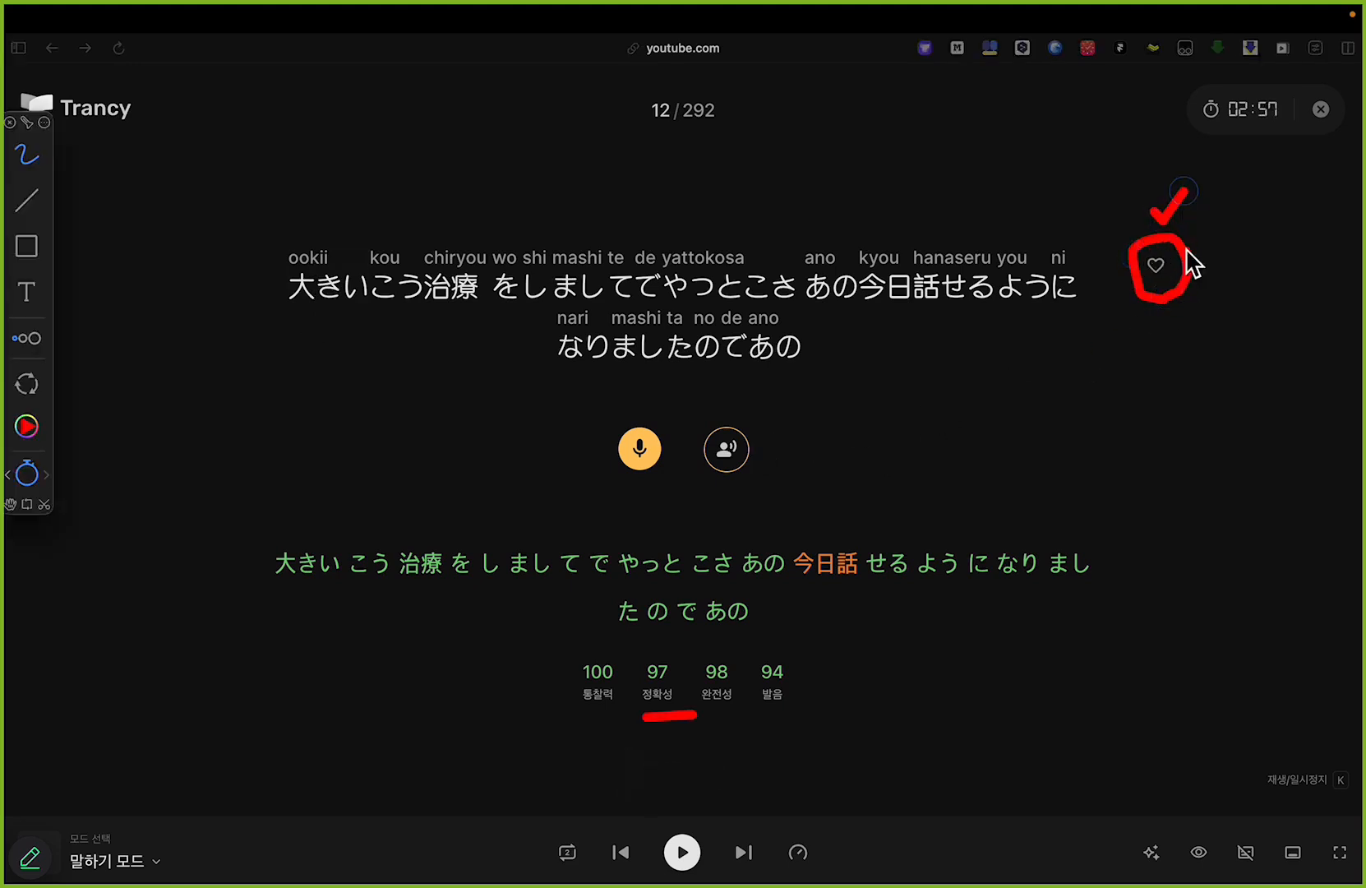
{"action": "key", "text": "super+z"}
{"action": "key", "text": "super+z"}
{"action": "key", "text": "alt+Tab"}
{"action": "left_click", "coordinate": [1155, 271]}
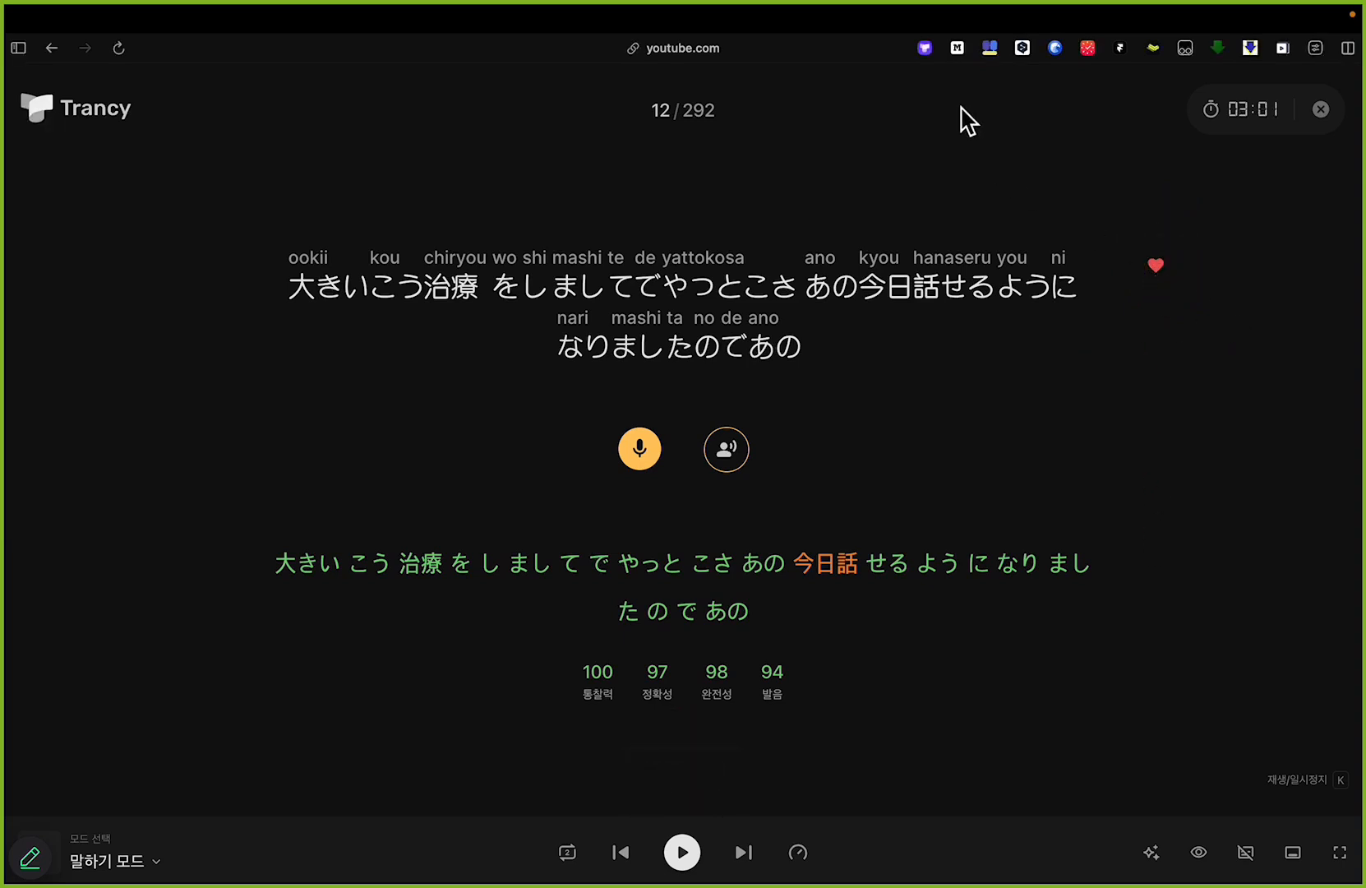
Step: Open Trancy's learning site, circle the 문장 라이브러리 card in red, undo the latest mark and open the sentence library
{"action": "left_click", "coordinate": [924, 48]}
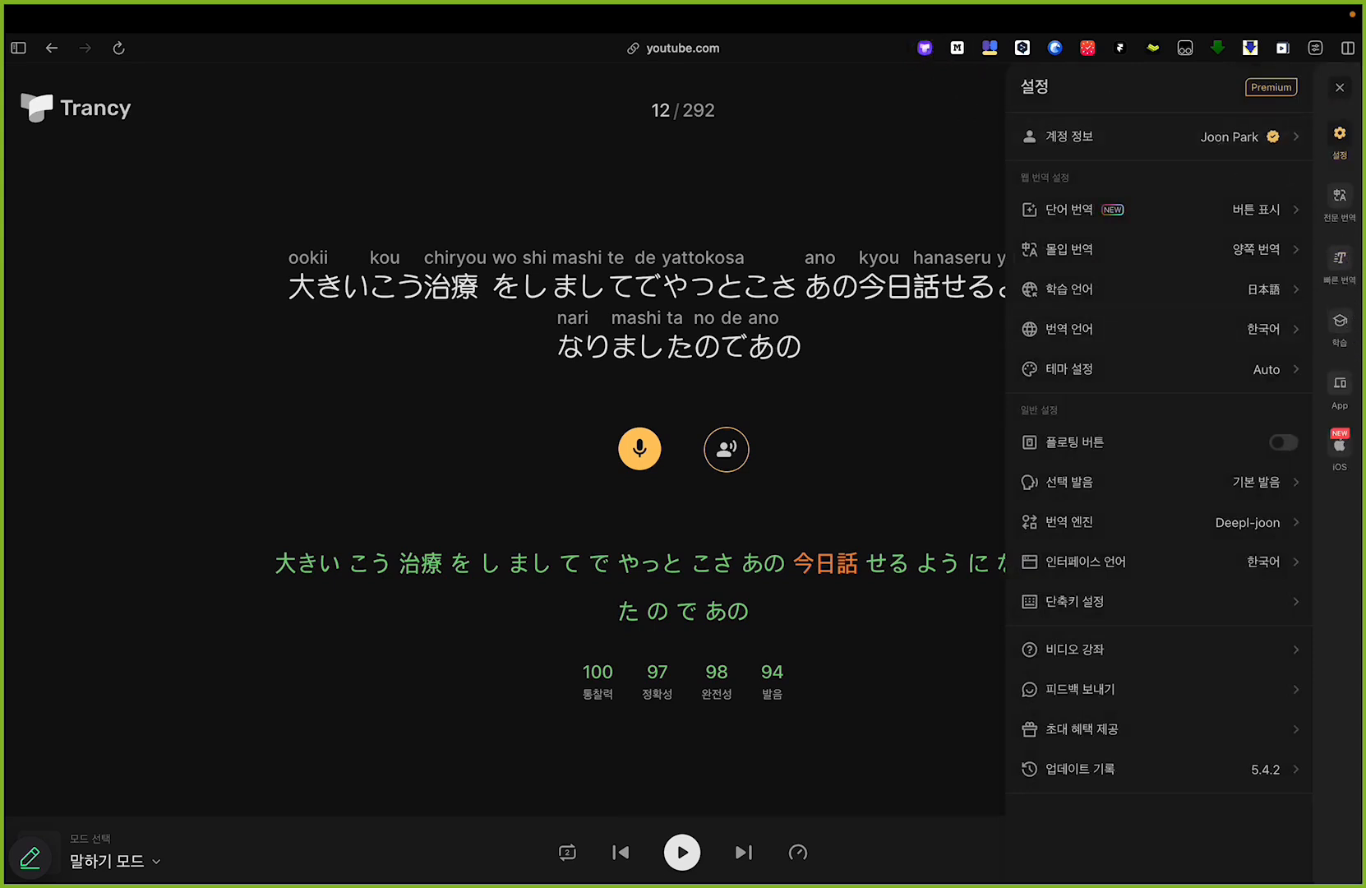
{"action": "left_click", "coordinate": [1342, 326]}
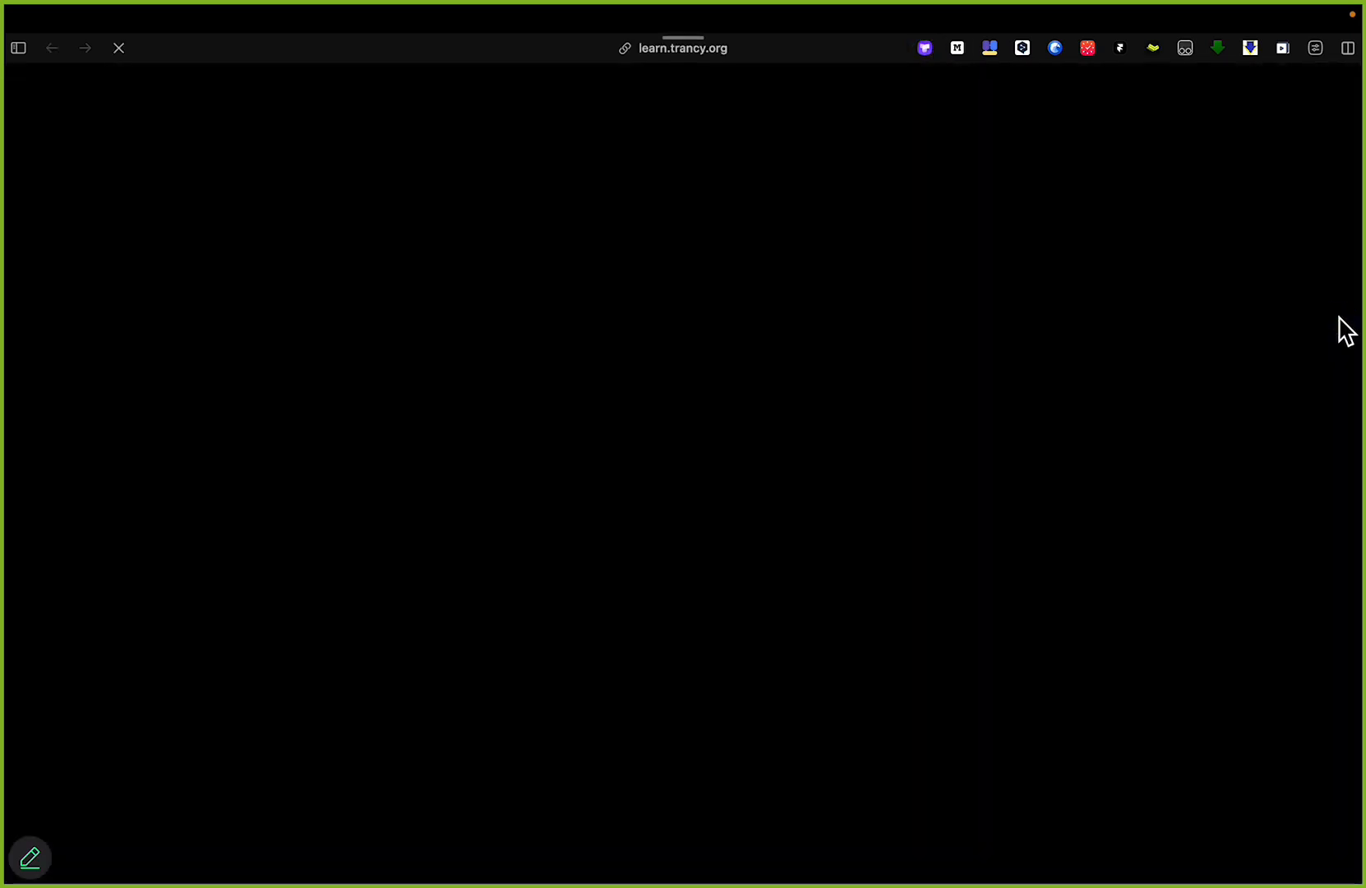
{"action": "key", "text": "alt+Tab"}
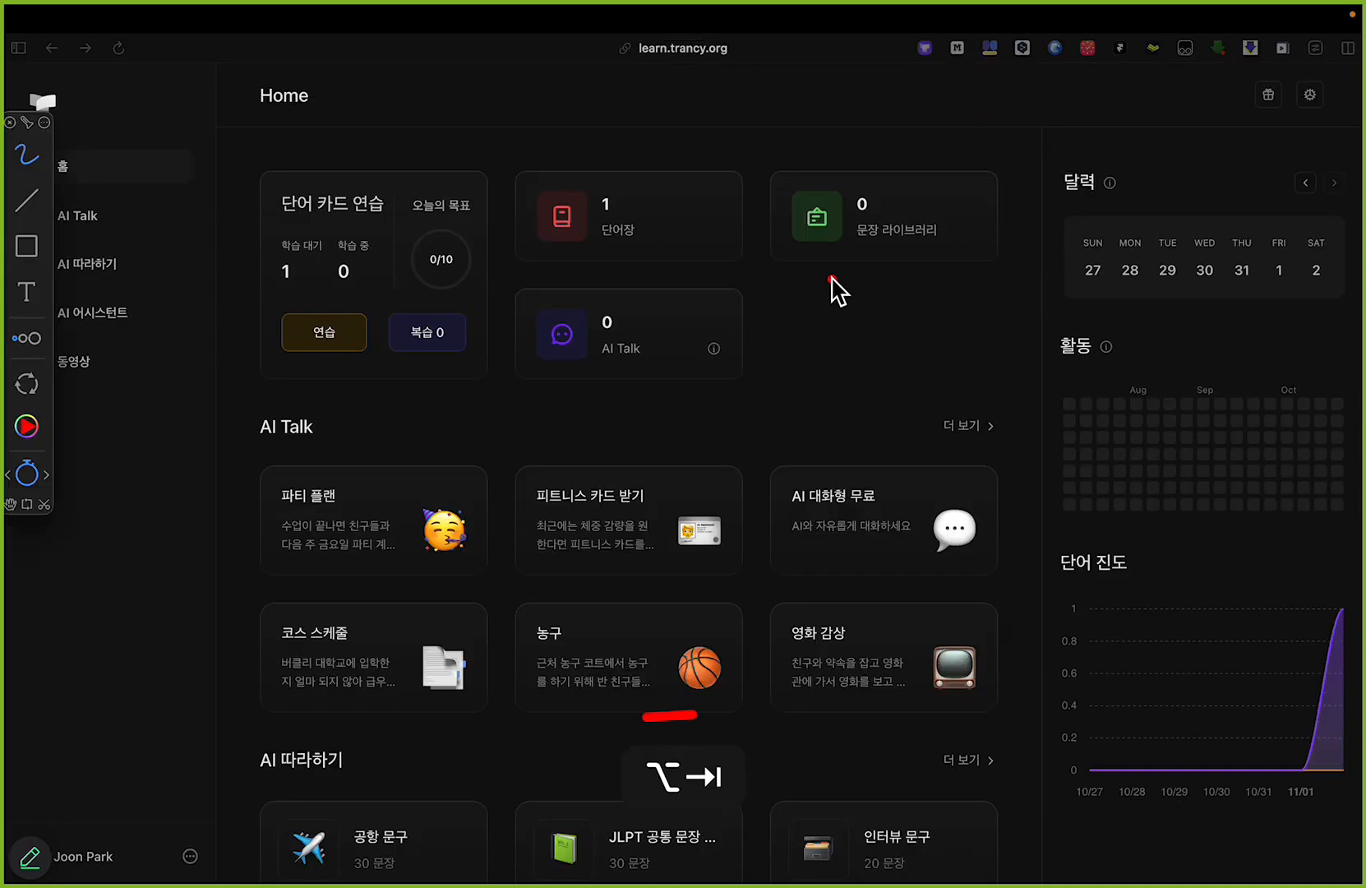
{"action": "mouse_move", "coordinate": [808, 274]}
{"action": "left_mouse_down"}
{"action": "mouse_move", "coordinate": [976, 274]}
{"action": "mouse_move", "coordinate": [986, 179]}
{"action": "mouse_move", "coordinate": [803, 170]}
{"action": "mouse_move", "coordinate": [812, 276]}
{"action": "left_mouse_up"}
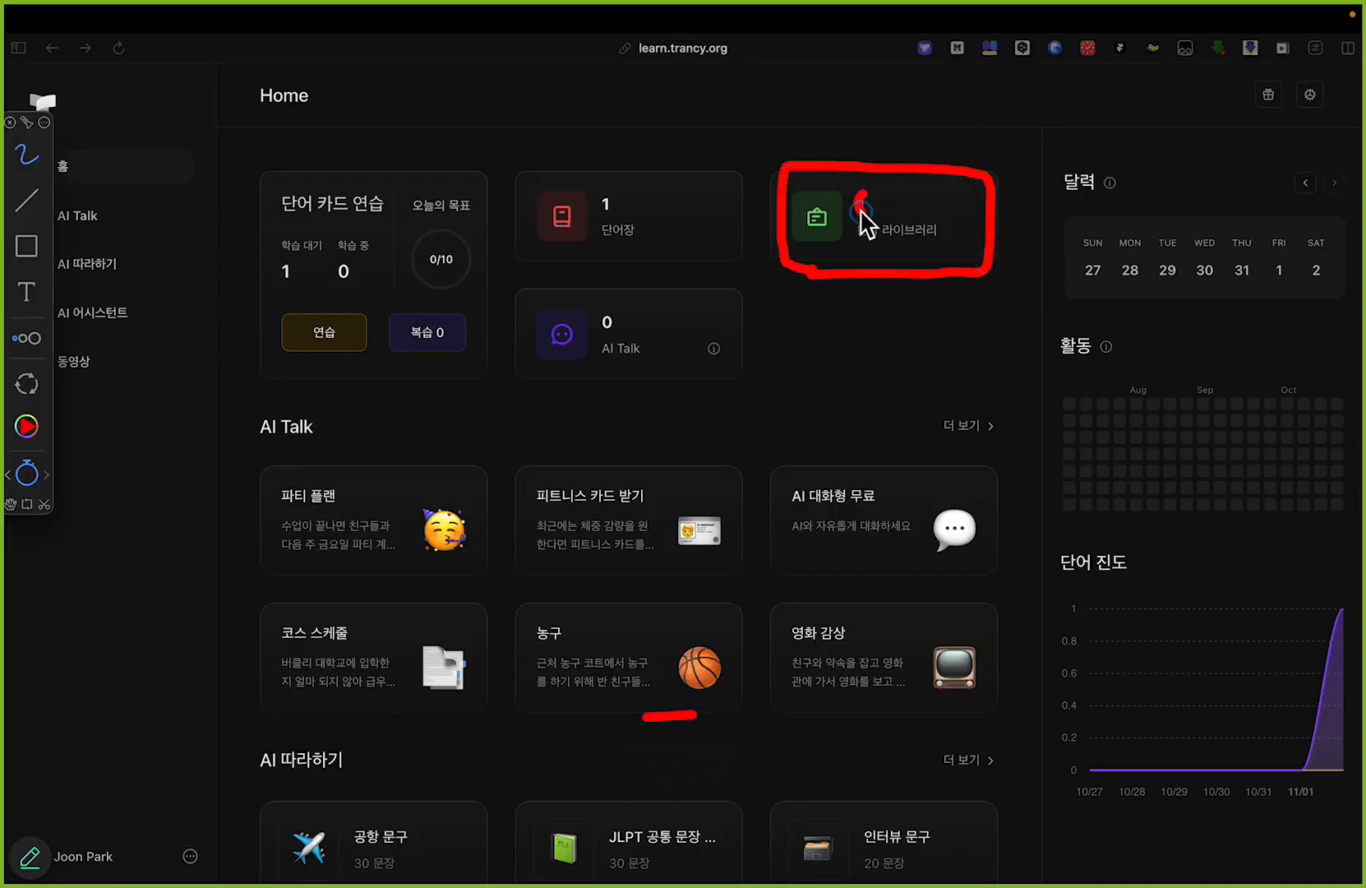
{"action": "key", "text": "super+z"}
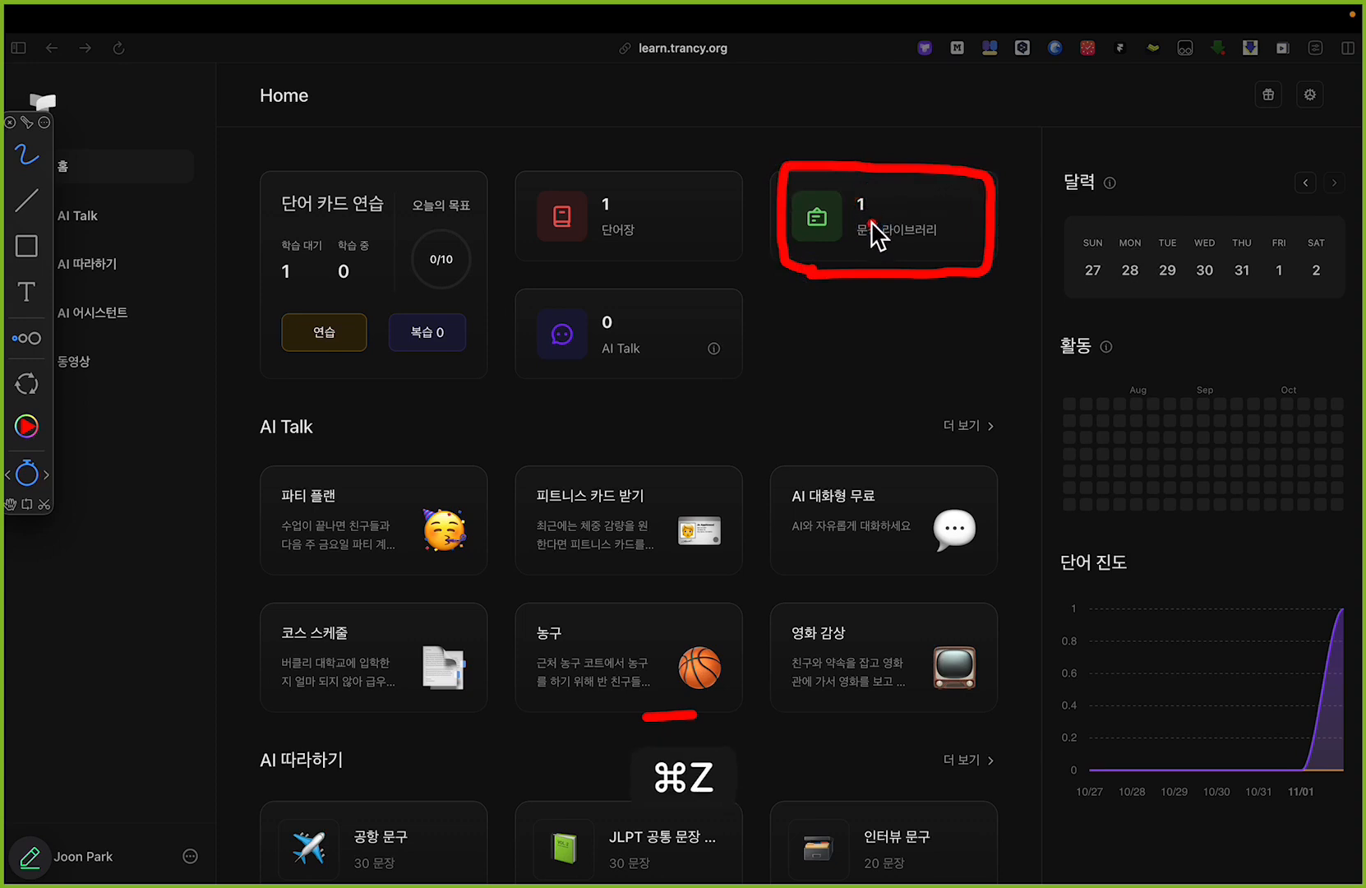
{"action": "key", "text": "alt+Tab"}
{"action": "left_click", "coordinate": [869, 221]}
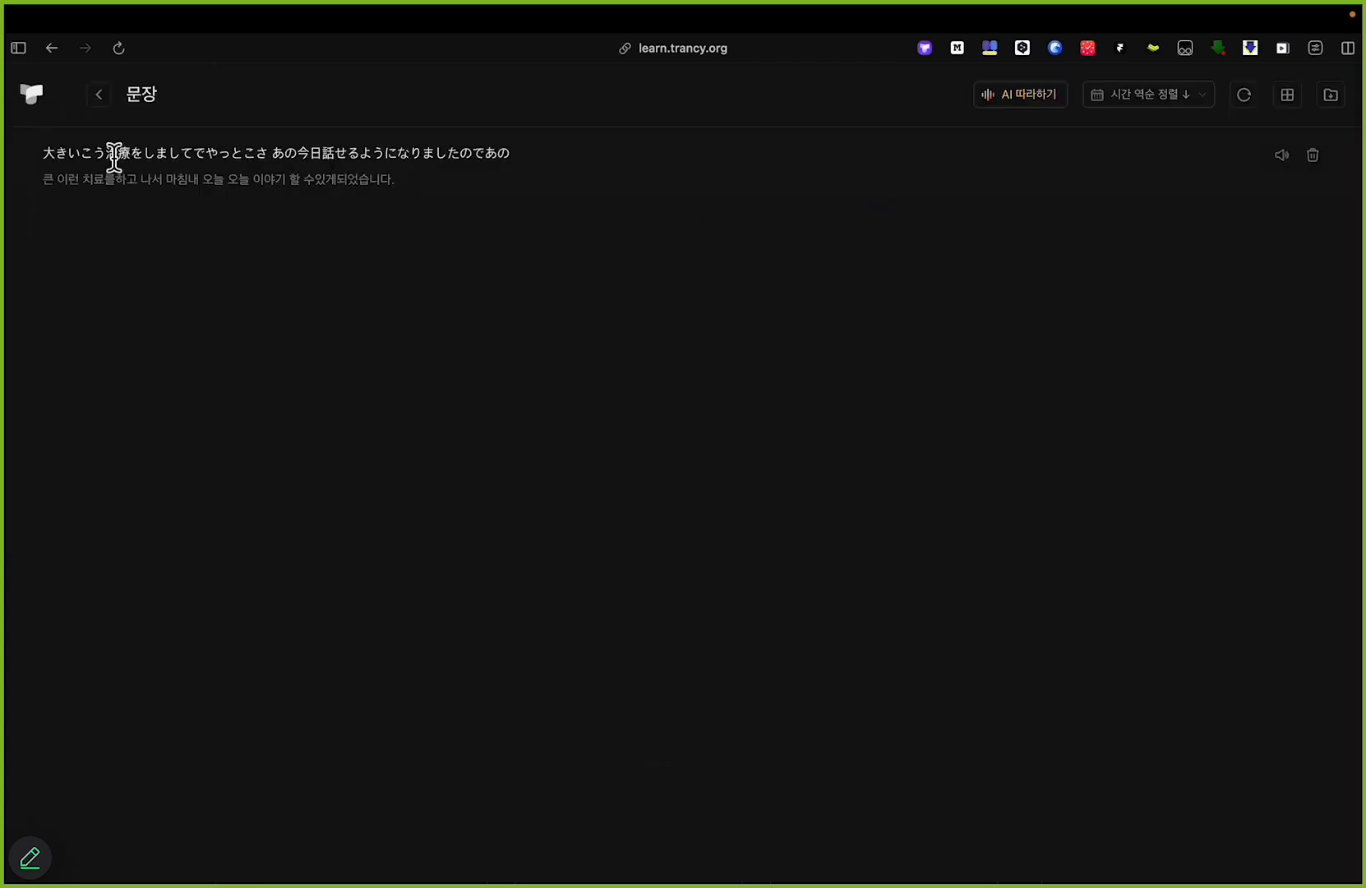
Step: Examine the saved Japanese sentence and its Korean translation by highlighting each line, and play the sentence's audio
{"action": "scroll", "coordinate": [115, 160], "scroll_direction": "up", "scroll_amount": 5}
{"action": "scroll", "coordinate": [124, 164], "scroll_direction": "left", "scroll_amount": 3}
{"action": "key", "text": "alt"}
{"action": "left_click_drag", "start_coordinate": [105, 149], "coordinate": [1243, 145]}
{"action": "mouse_move", "coordinate": [4, 240]}
{"action": "left_click_drag", "start_coordinate": [107, 210], "coordinate": [951, 215]}
{"action": "scroll", "coordinate": [884, 308], "scroll_direction": "down", "scroll_amount": 5}
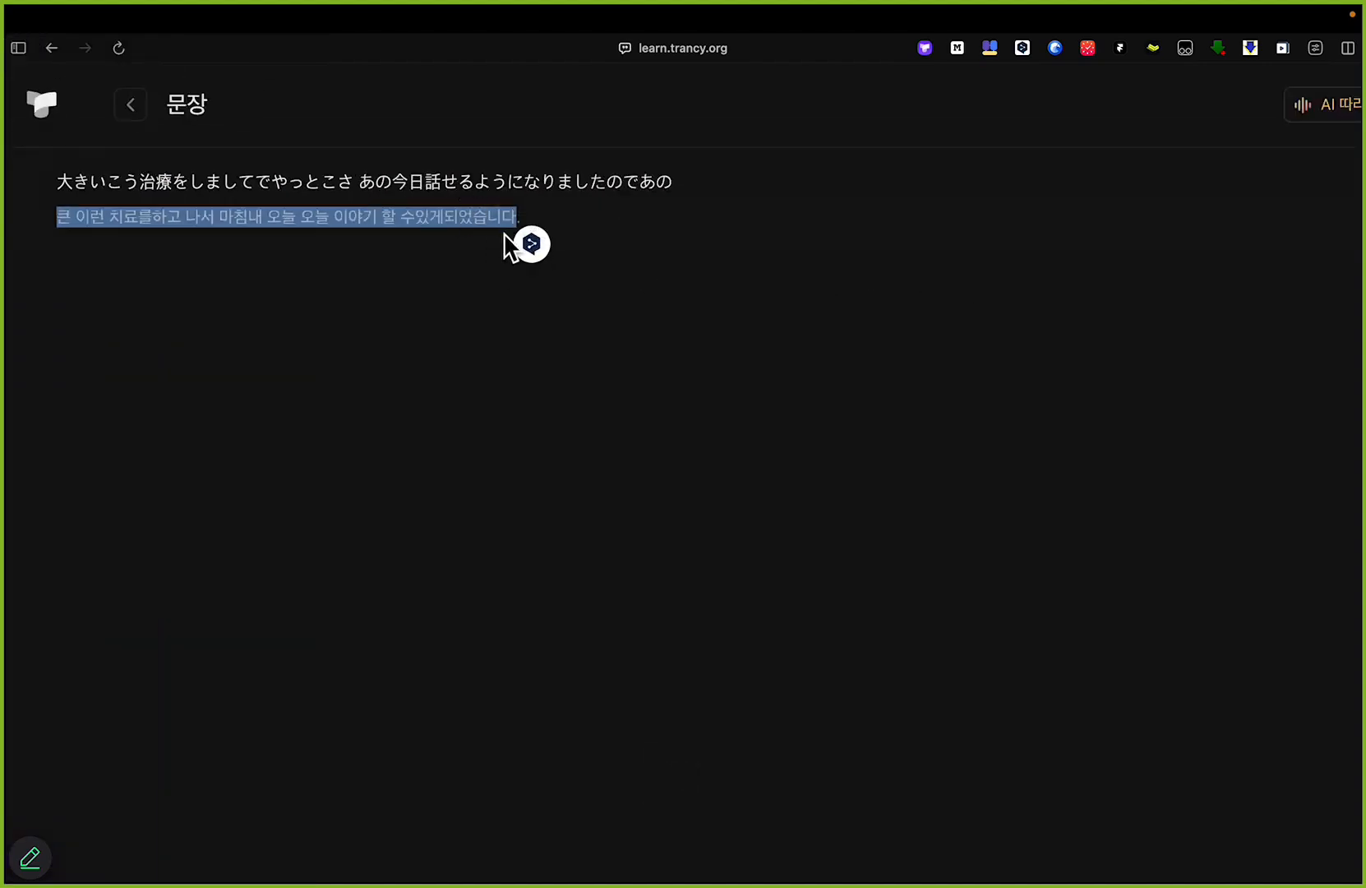
{"action": "scroll", "coordinate": [503, 243], "scroll_direction": "down", "scroll_amount": 3}
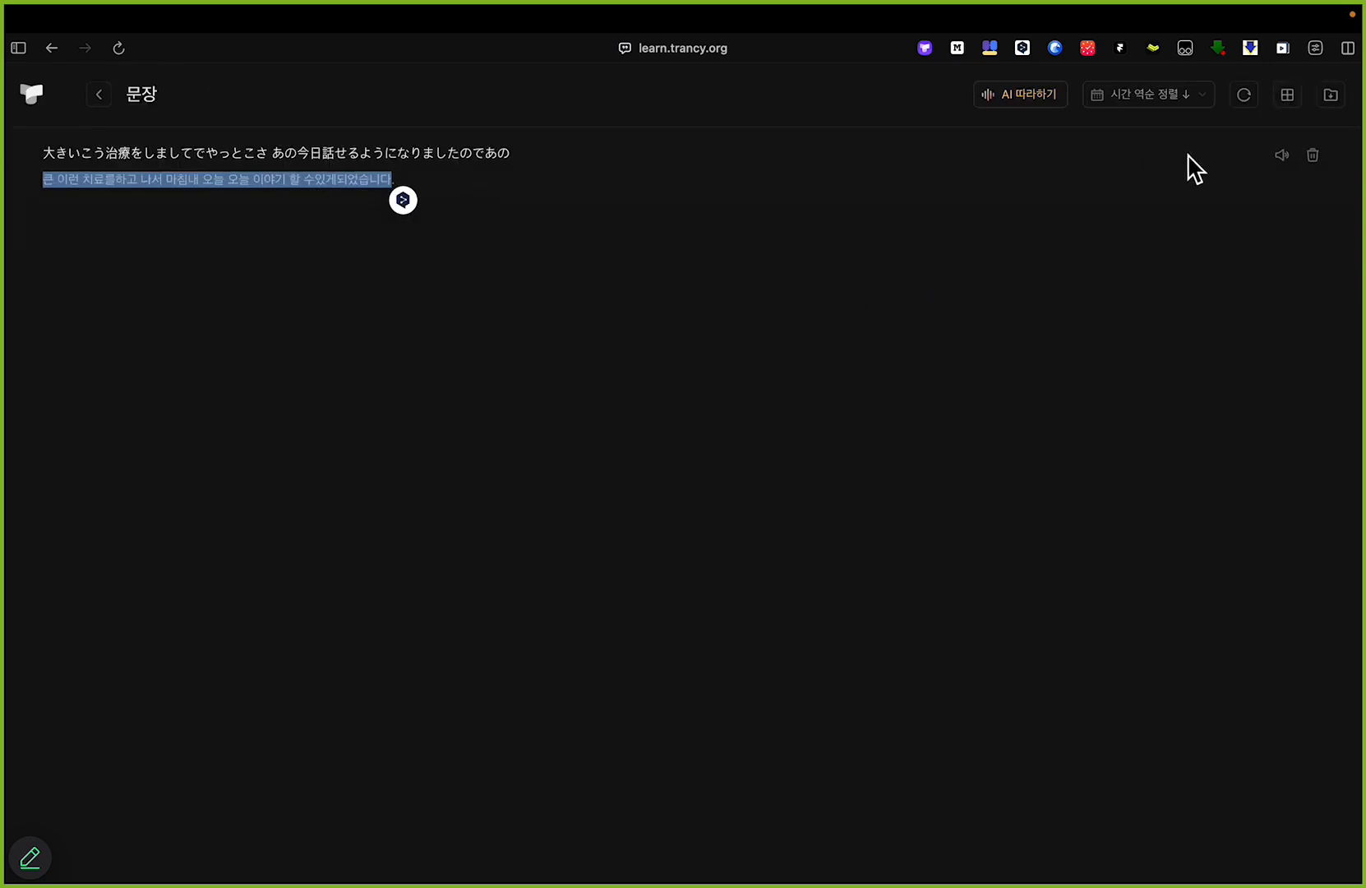
{"action": "left_click", "coordinate": [1282, 157]}
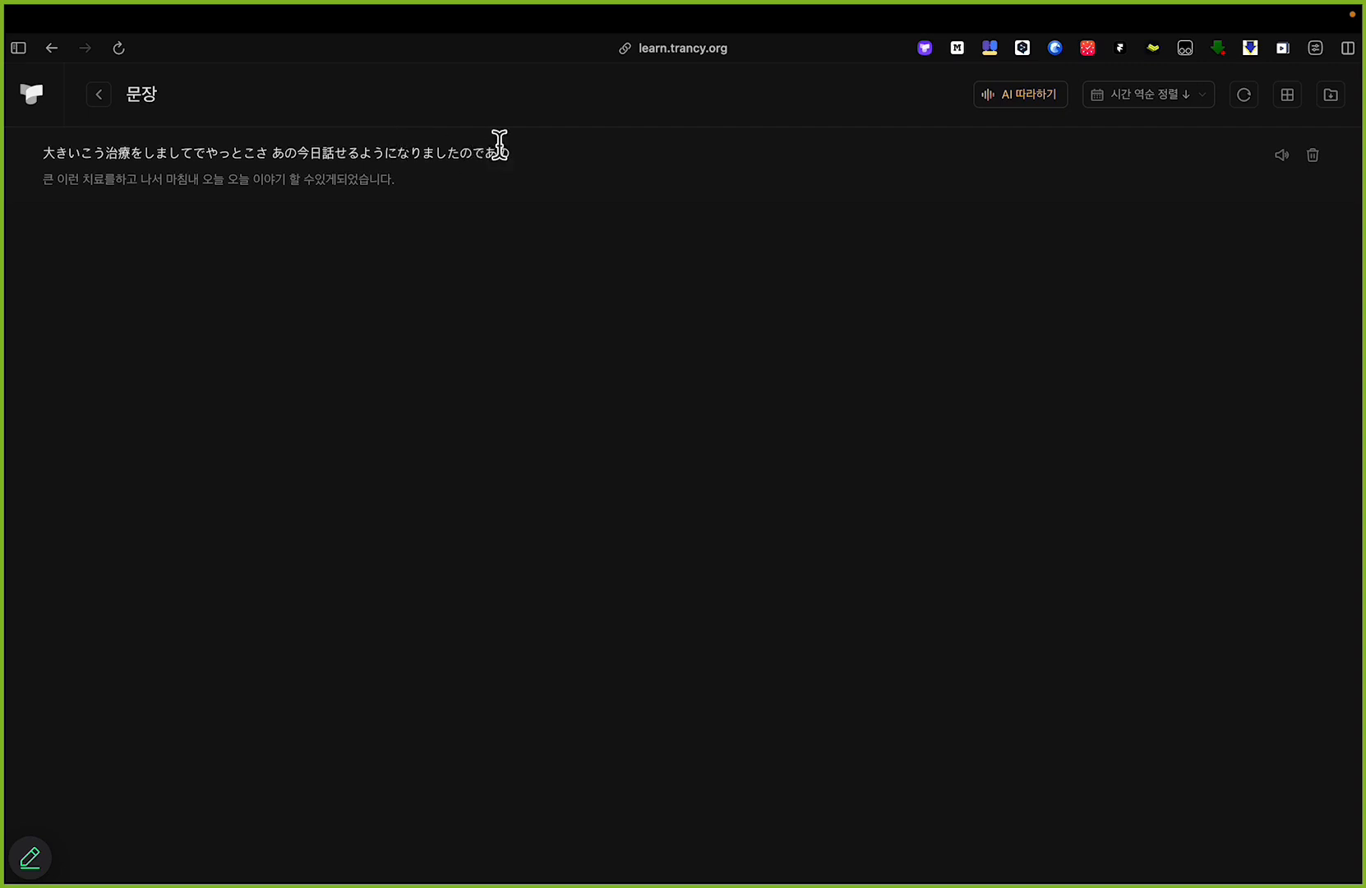
Step: Highlight parts and full lines of the saved sentence and its Korean translation for comparison, and clear the selection
{"action": "left_click_drag", "start_coordinate": [156, 152], "coordinate": [451, 140]}
{"action": "left_click_drag", "start_coordinate": [238, 179], "coordinate": [335, 179]}
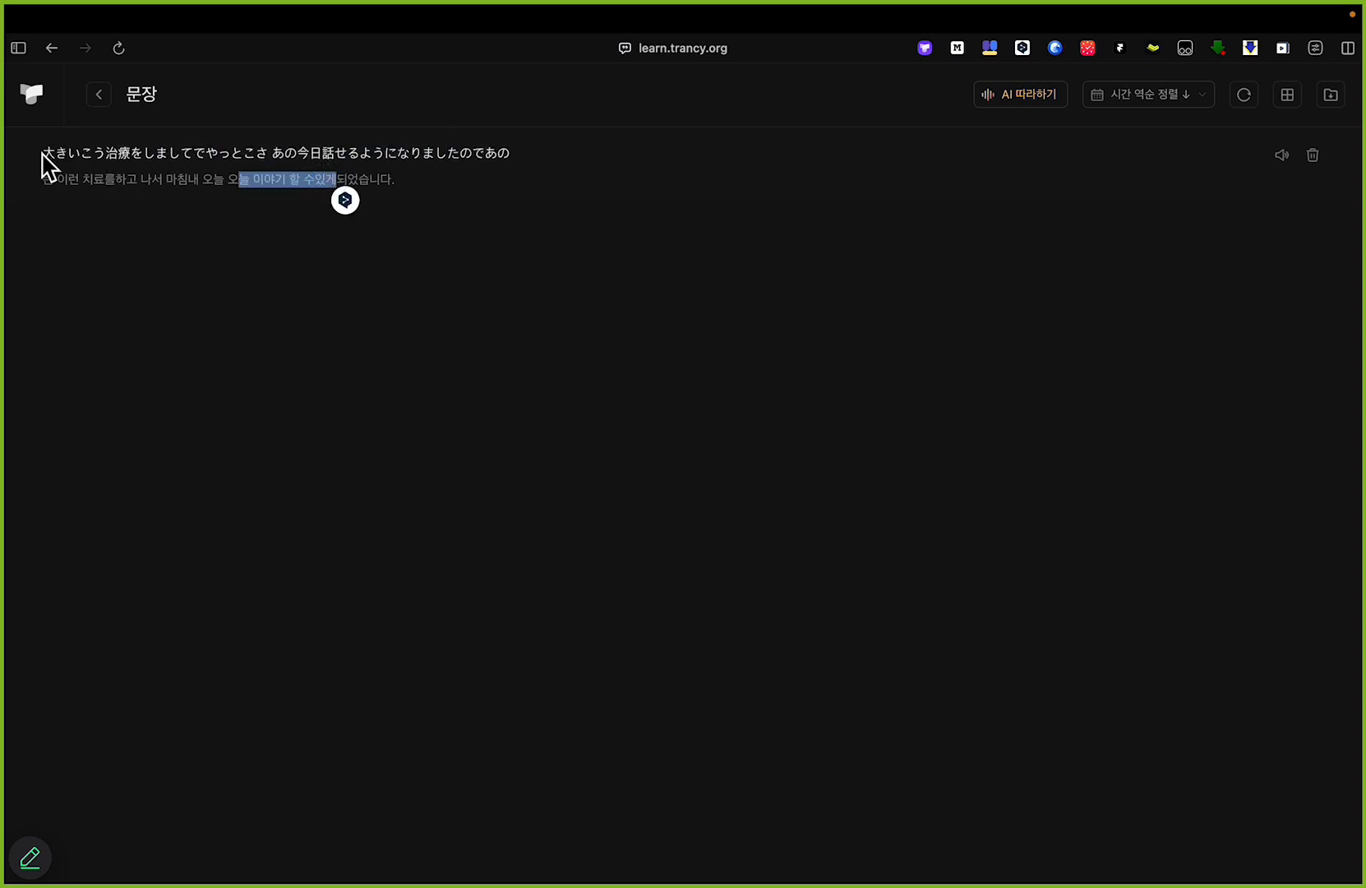
{"action": "left_click_drag", "start_coordinate": [43, 152], "coordinate": [510, 154]}
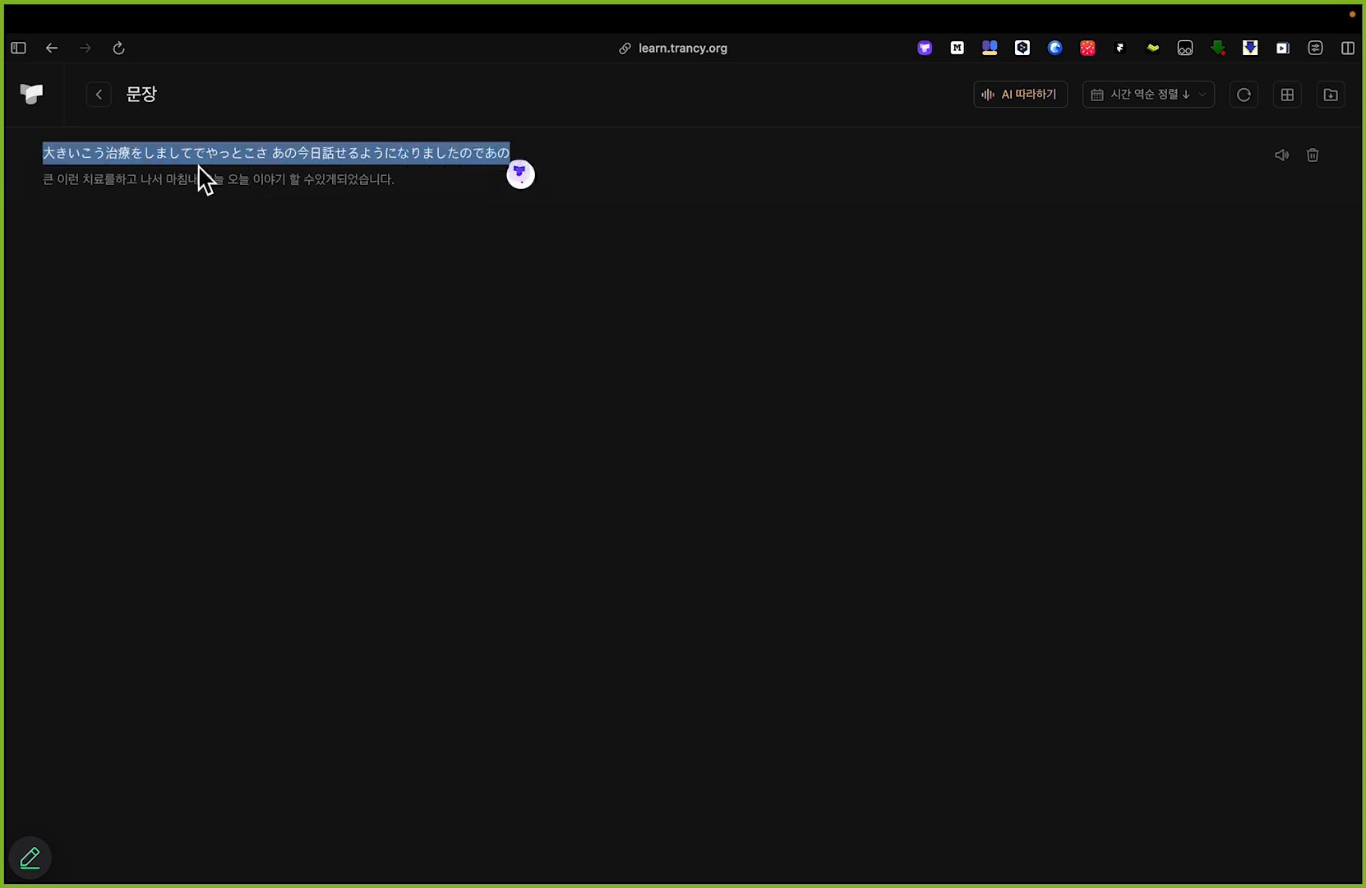
{"action": "left_click_drag", "start_coordinate": [42, 178], "coordinate": [398, 178]}
{"action": "scroll", "coordinate": [162, 204], "scroll_direction": "up", "scroll_amount": 5}
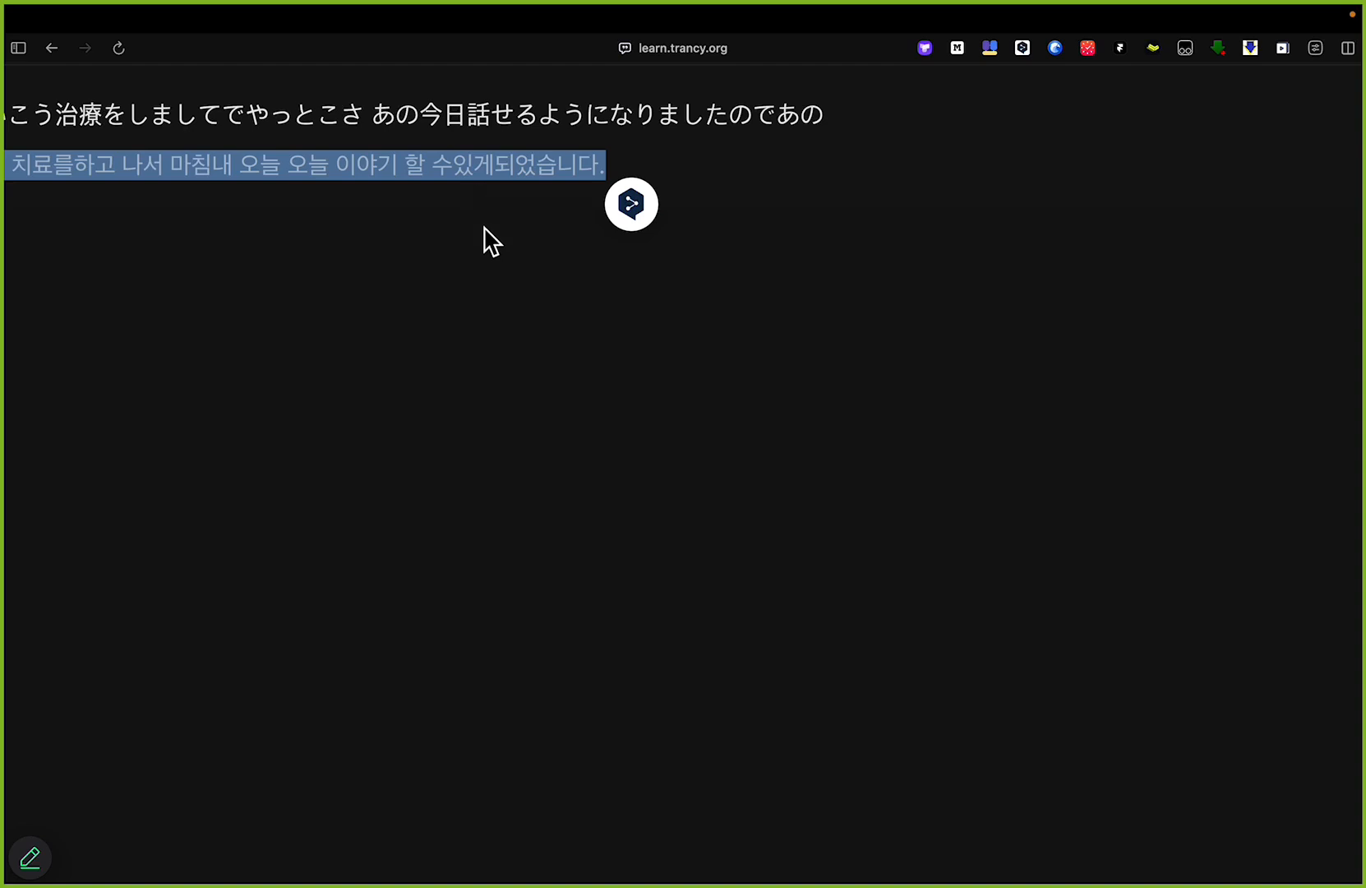
{"action": "scroll", "coordinate": [482, 230], "scroll_direction": "down", "scroll_amount": 5}
{"action": "left_click", "coordinate": [842, 375]}
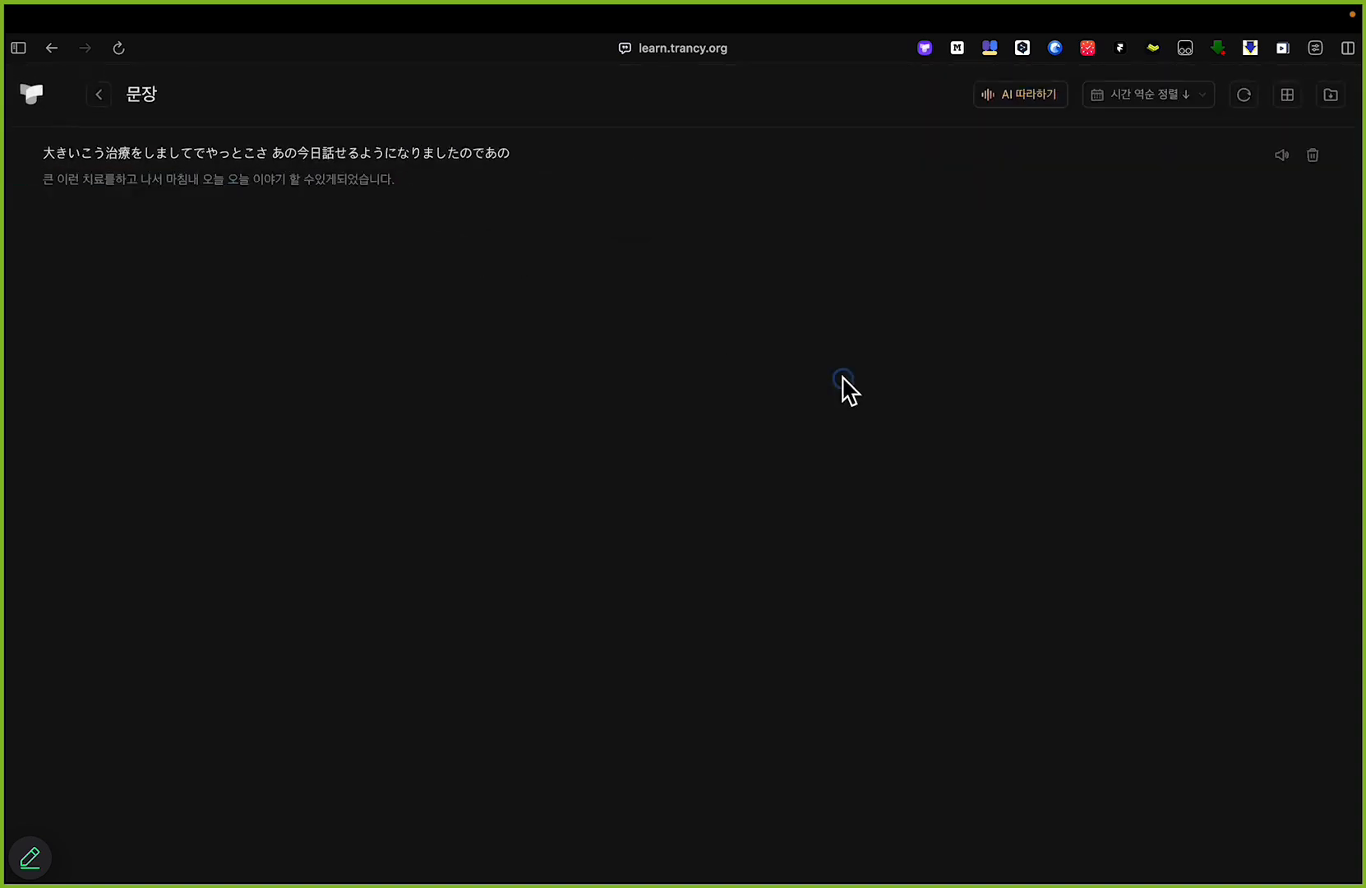
Step: View the export page of the sentence list, and close the learning site and the Trancy settings
{"action": "left_click", "coordinate": [1332, 96]}
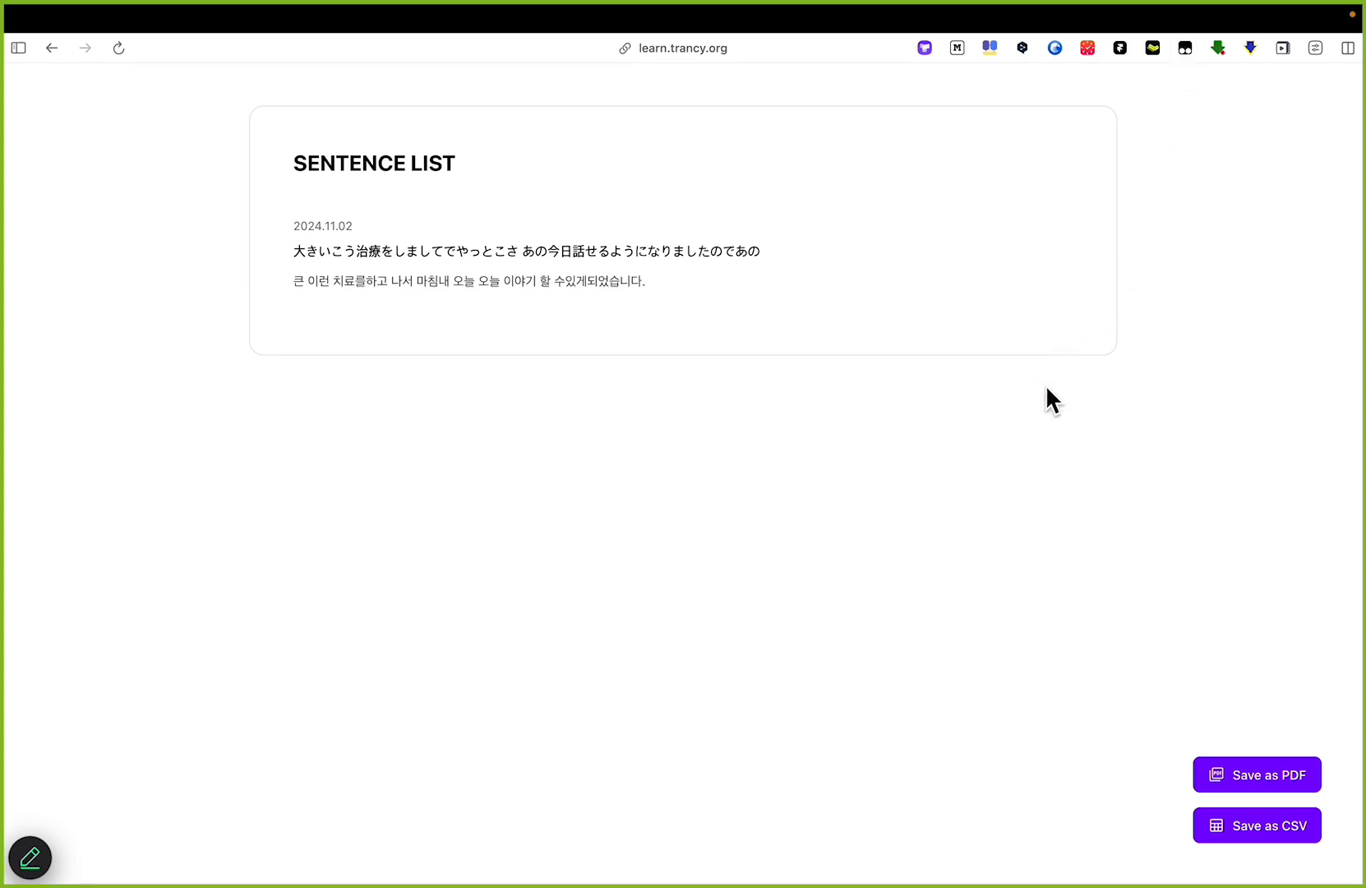
{"action": "key", "text": "super+["}
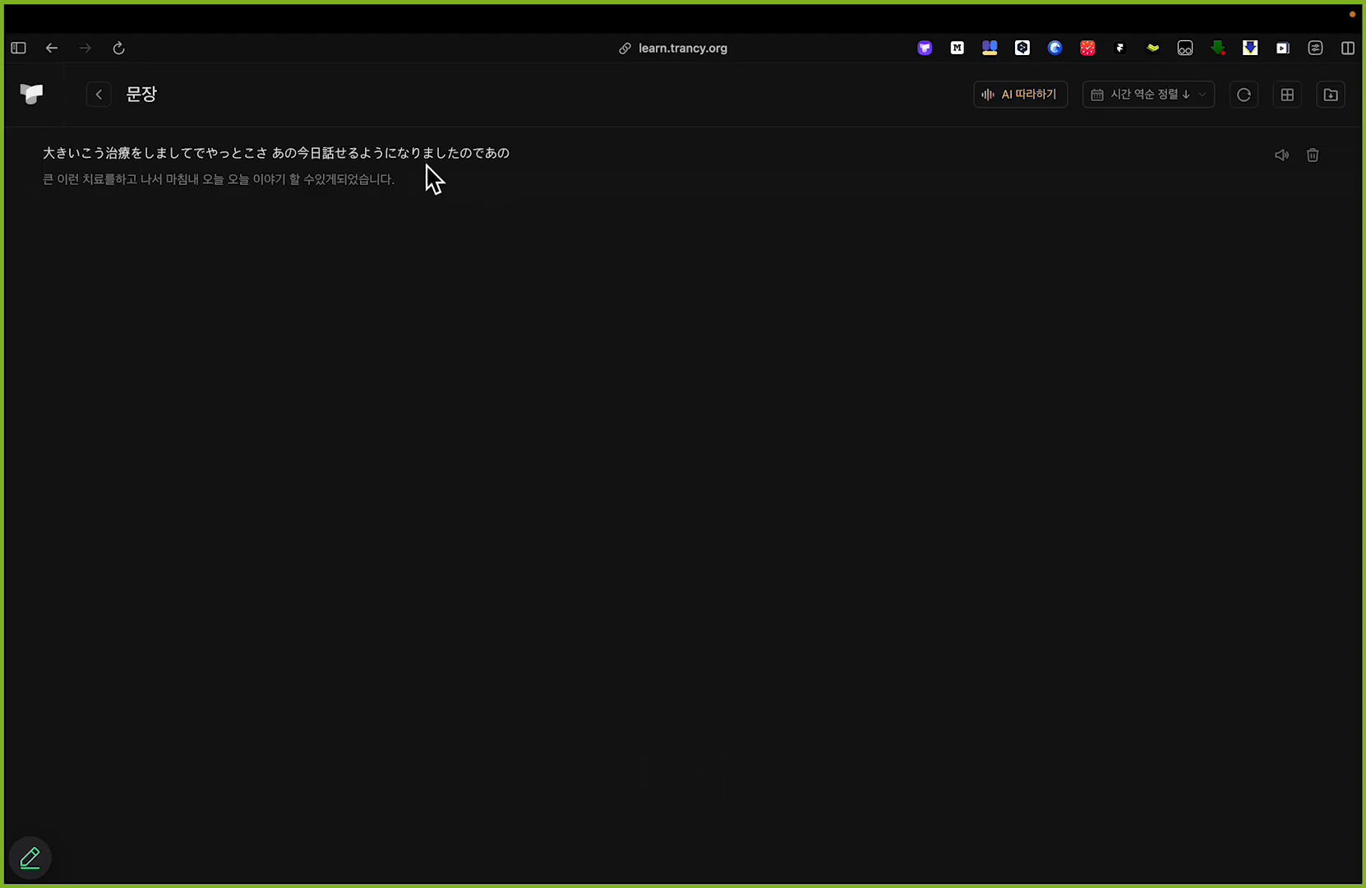
{"action": "key", "text": "super+w"}
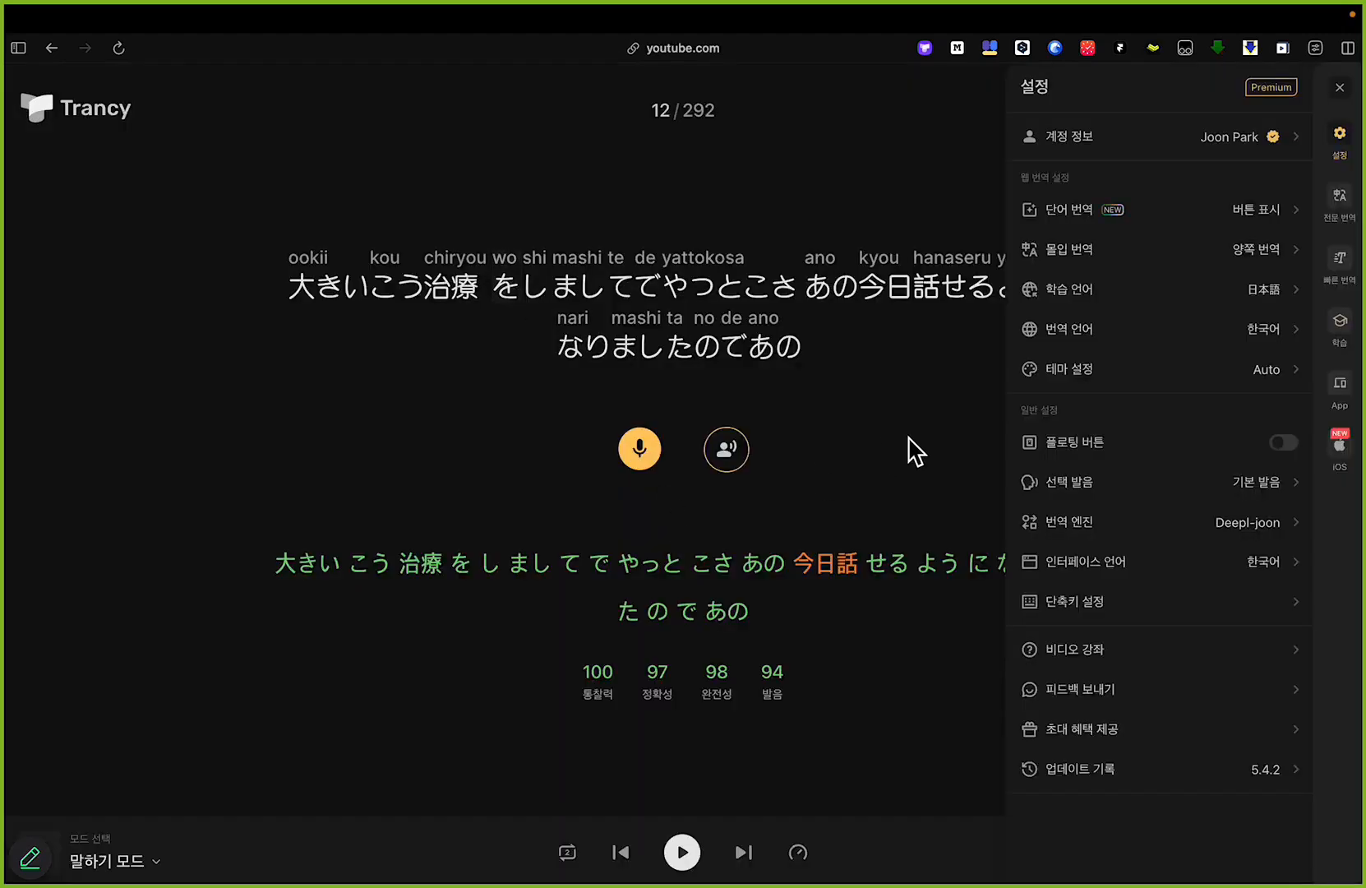
{"action": "left_click", "coordinate": [1340, 87]}
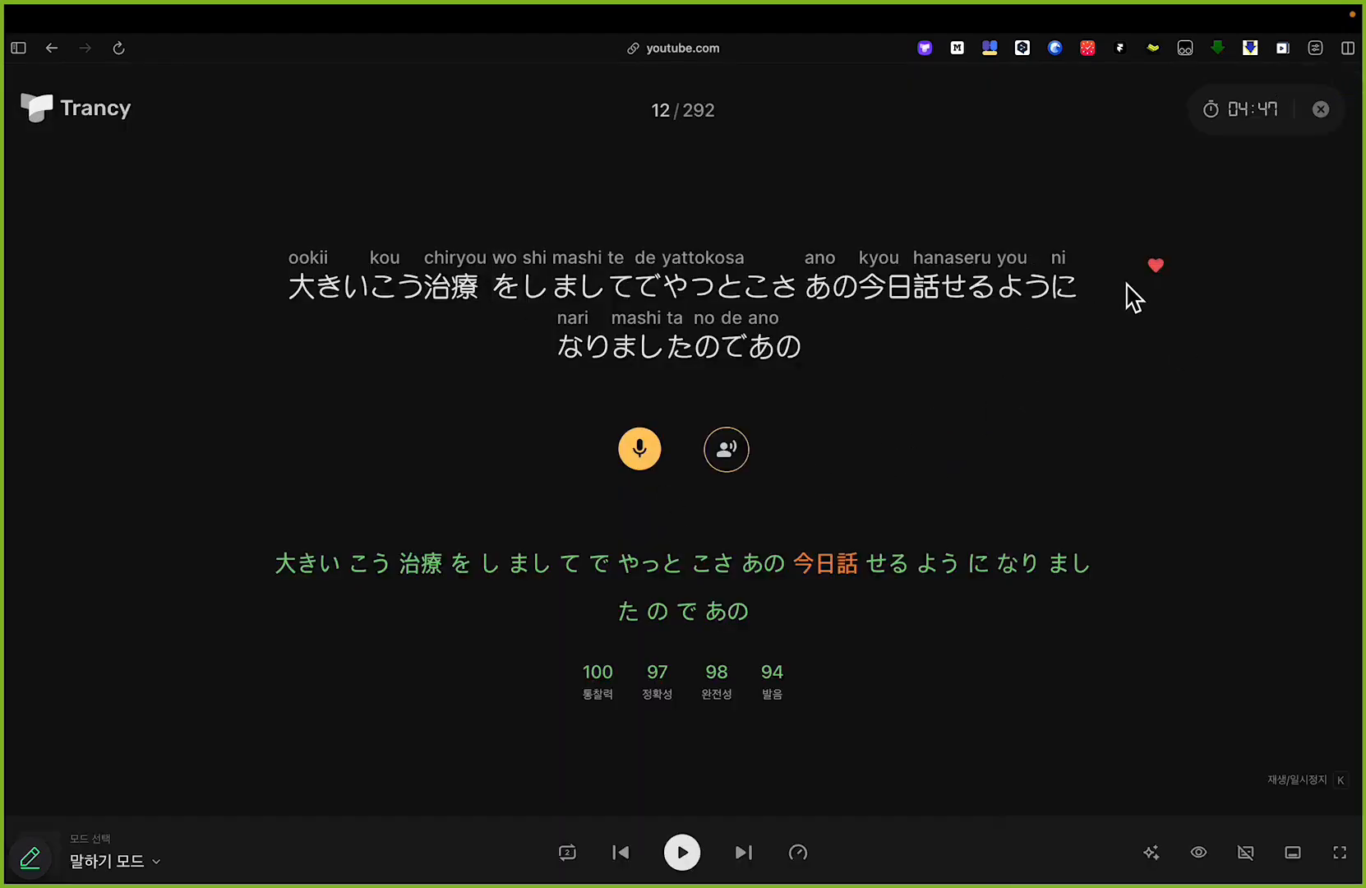
Step: Go back to practice sentence 11, pause playback and save the sentence as a favourite
{"action": "left_click", "coordinate": [620, 853]}
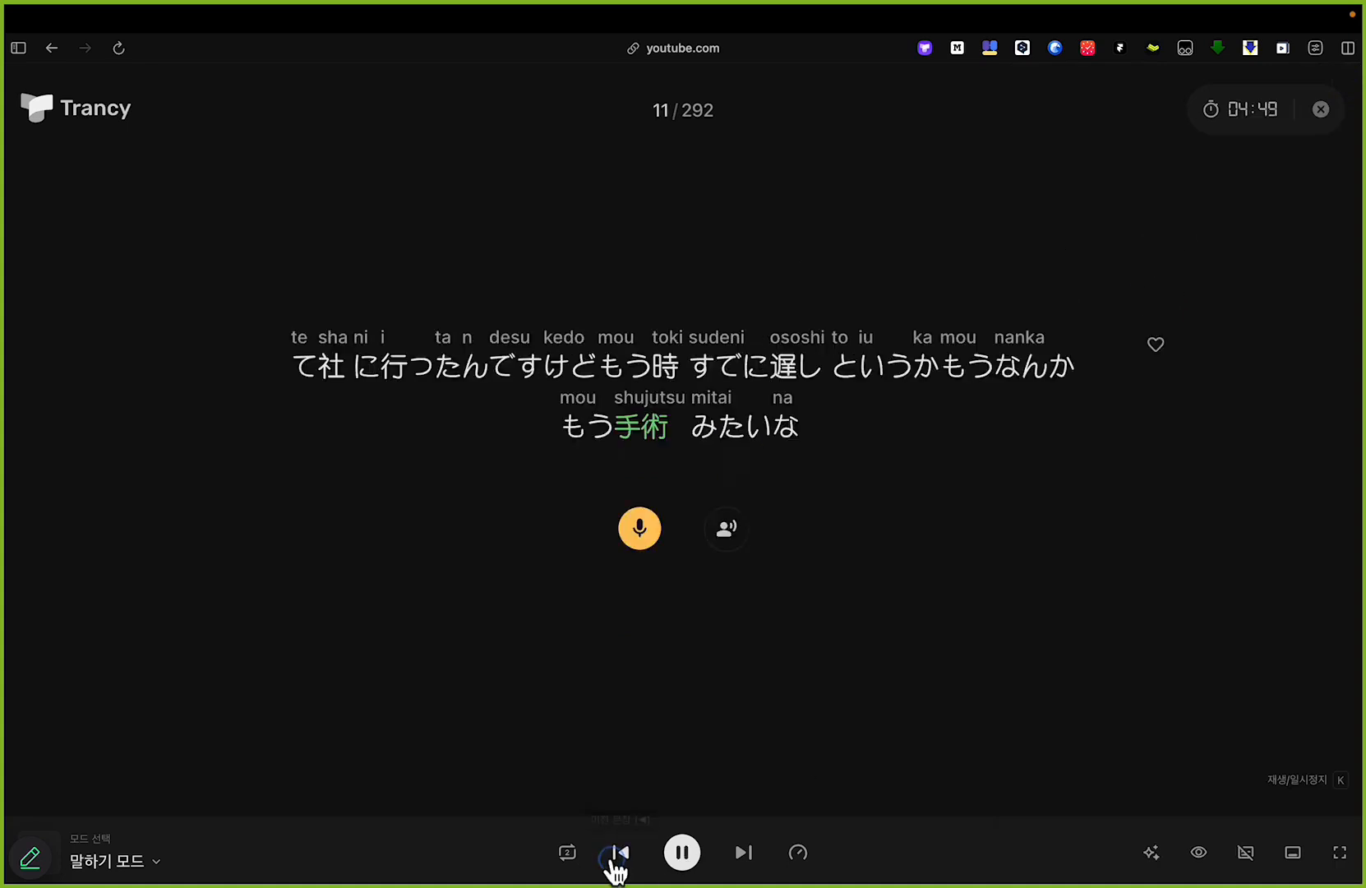
{"action": "left_click", "coordinate": [682, 868]}
{"action": "left_click", "coordinate": [1157, 346]}
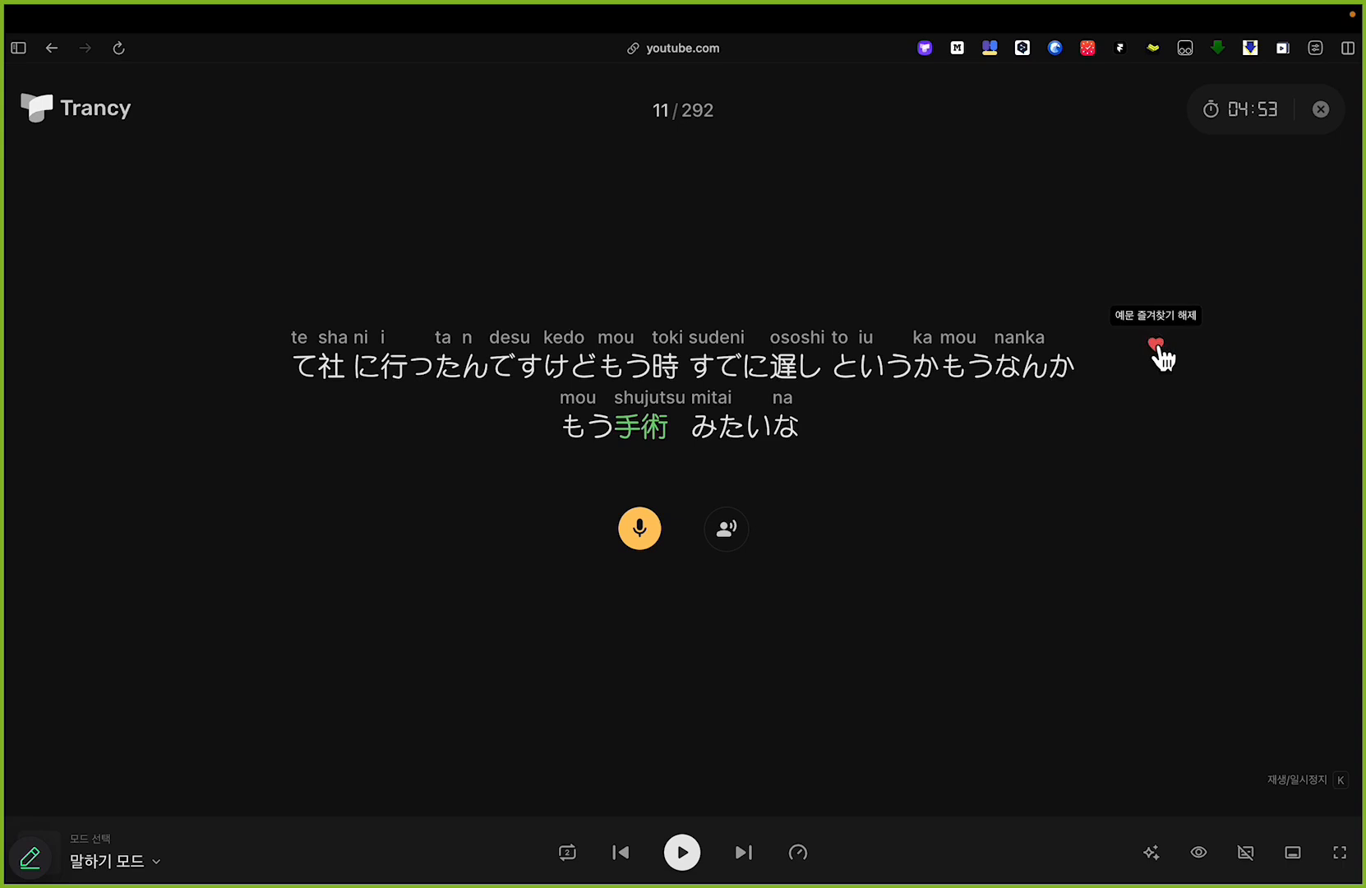
Step: Reopen Trancy's learning site and open the 문장 라이브러리 sentence library
{"action": "left_click", "coordinate": [925, 48]}
{"action": "left_click", "coordinate": [1345, 331]}
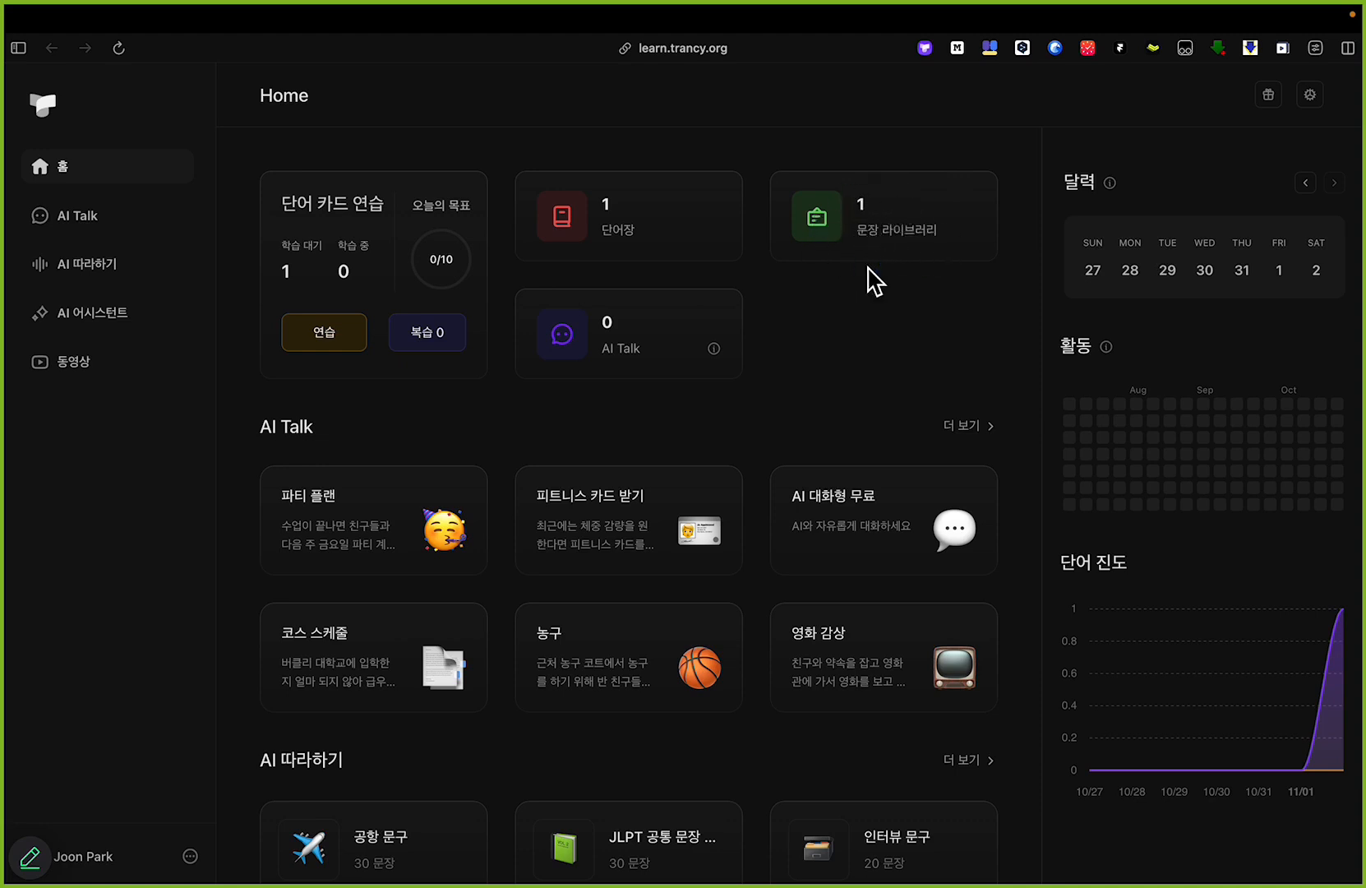
{"action": "left_click", "coordinate": [875, 225]}
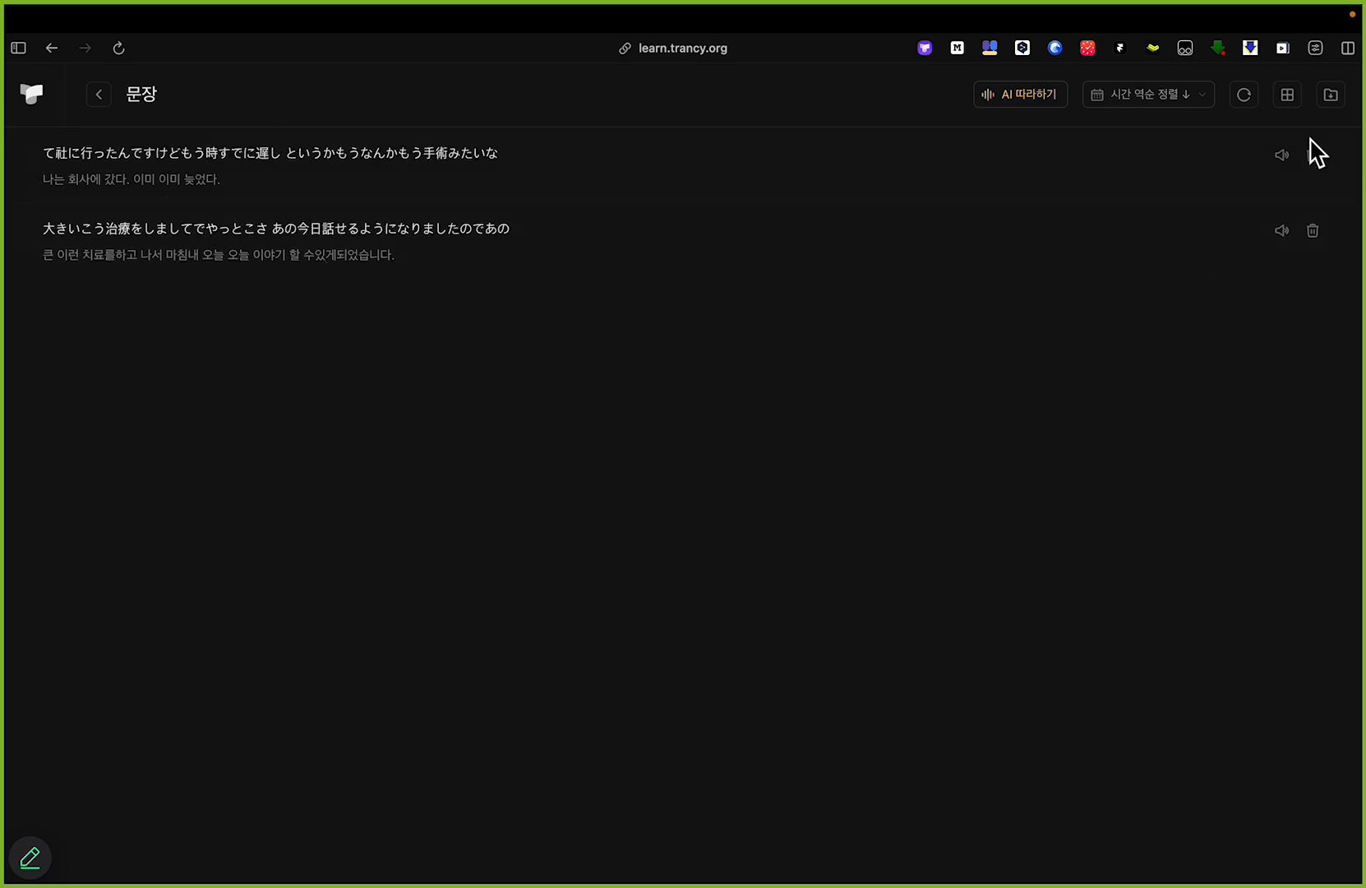
Step: Mark the sentence library's export control with the annotation pen, leave annotation mode and open the export page
{"action": "scroll", "coordinate": [1253, 249], "scroll_direction": "up", "scroll_amount": 5}
{"action": "scroll", "coordinate": [1253, 250], "scroll_direction": "right", "scroll_amount": 1}
{"action": "scroll", "coordinate": [1252, 263], "scroll_direction": "up", "scroll_amount": 2}
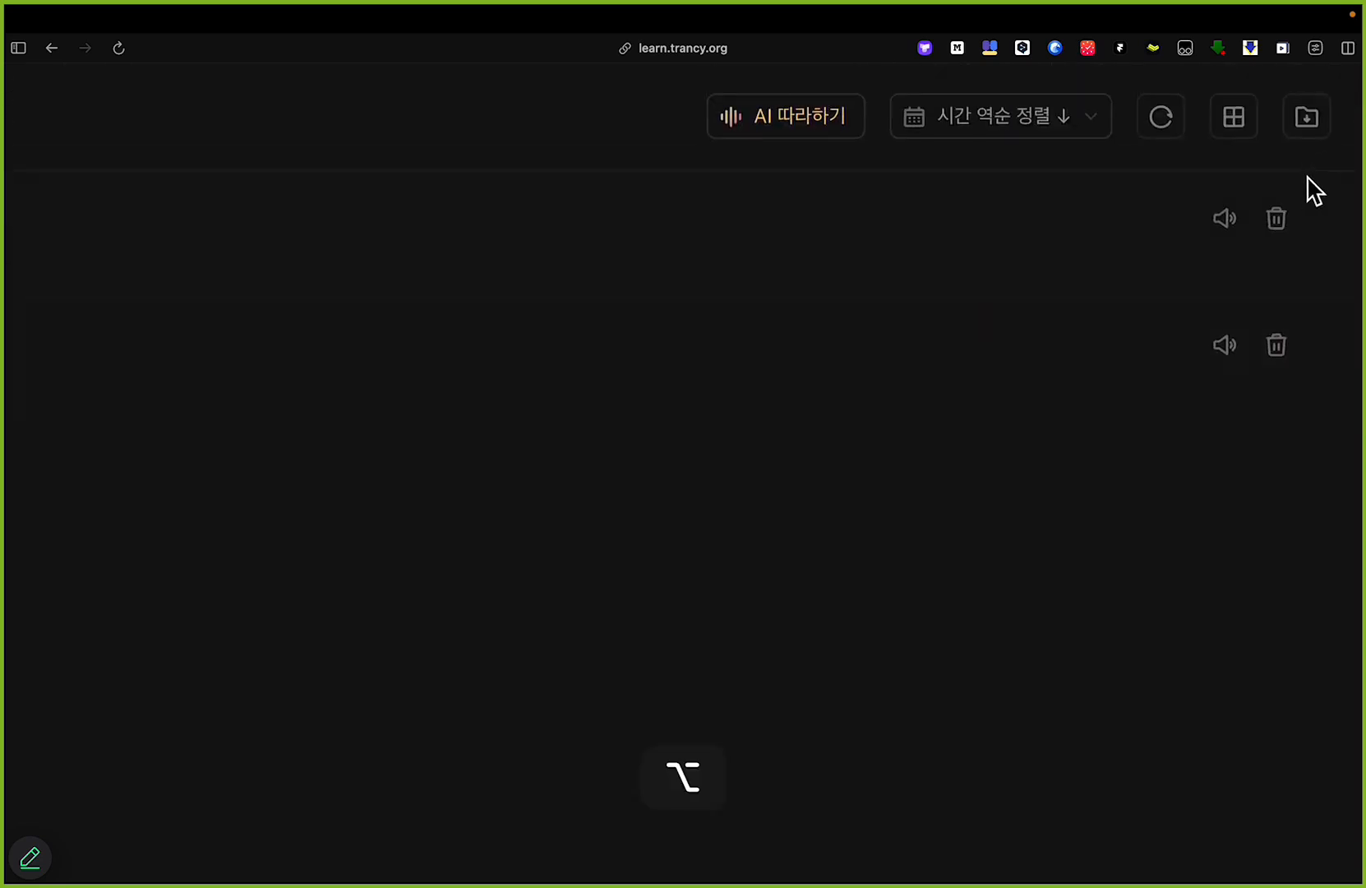
{"action": "key", "text": "alt+Tab"}
{"action": "mouse_move", "coordinate": [1285, 158]}
{"action": "left_mouse_down"}
{"action": "mouse_move", "coordinate": [1348, 150]}
{"action": "mouse_move", "coordinate": [1333, 92]}
{"action": "mouse_move", "coordinate": [1284, 100]}
{"action": "mouse_move", "coordinate": [1278, 155]}
{"action": "left_mouse_up"}
{"action": "key", "text": "ctrl"}
{"action": "left_click_drag", "start_coordinate": [626, 166], "coordinate": [987, 331]}
{"action": "key", "text": "alt+Tab"}
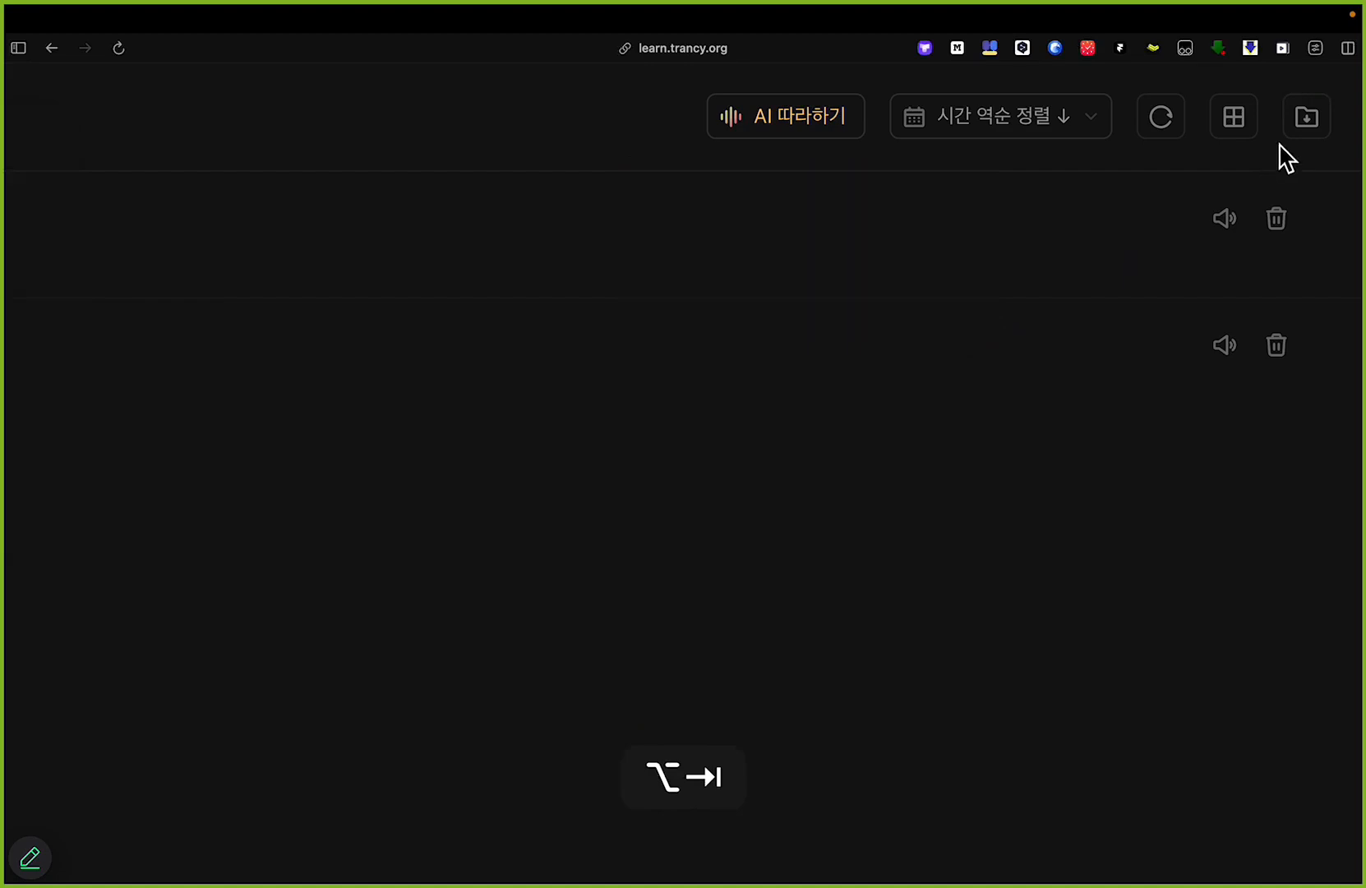
{"action": "left_click", "coordinate": [1315, 124]}
Step: Highlight the sentence list's contents, circle the save options with the annotation pen and leave annotation mode
{"action": "left_click_drag", "start_coordinate": [294, 162], "coordinate": [606, 415]}
{"action": "left_click", "coordinate": [602, 454]}
{"action": "key", "text": "alt+Tab"}
{"action": "left_click_drag", "start_coordinate": [1257, 806], "coordinate": [1315, 787]}
{"action": "key", "text": "alt+Tab"}
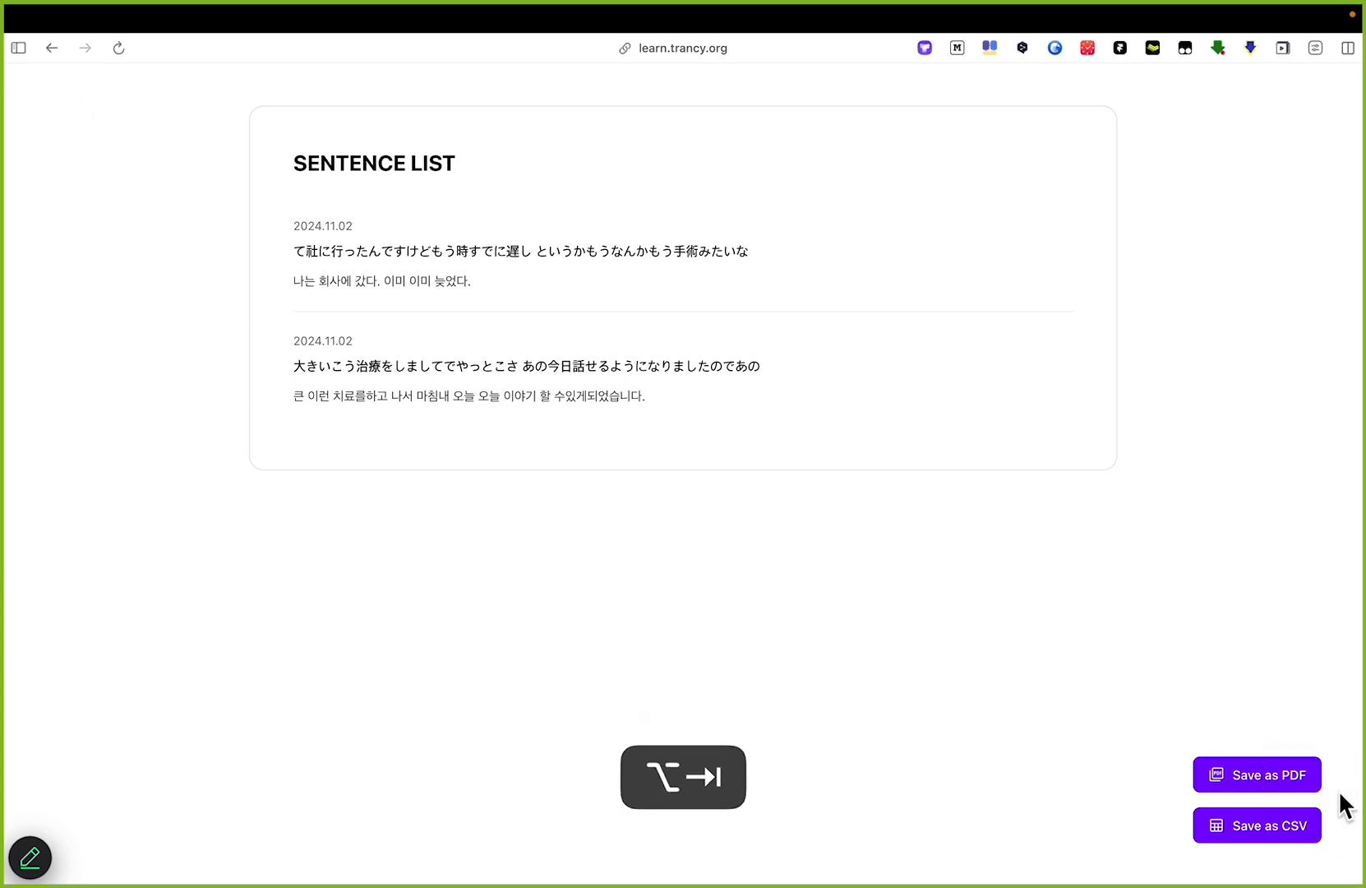
Step: Mark the Save as PDF and Save as CSV options in red at close range, and undo the mark
{"action": "scroll", "coordinate": [1340, 803], "scroll_direction": "up", "scroll_amount": 5}
{"action": "scroll", "coordinate": [1291, 762], "scroll_direction": "down", "scroll_amount": 2}
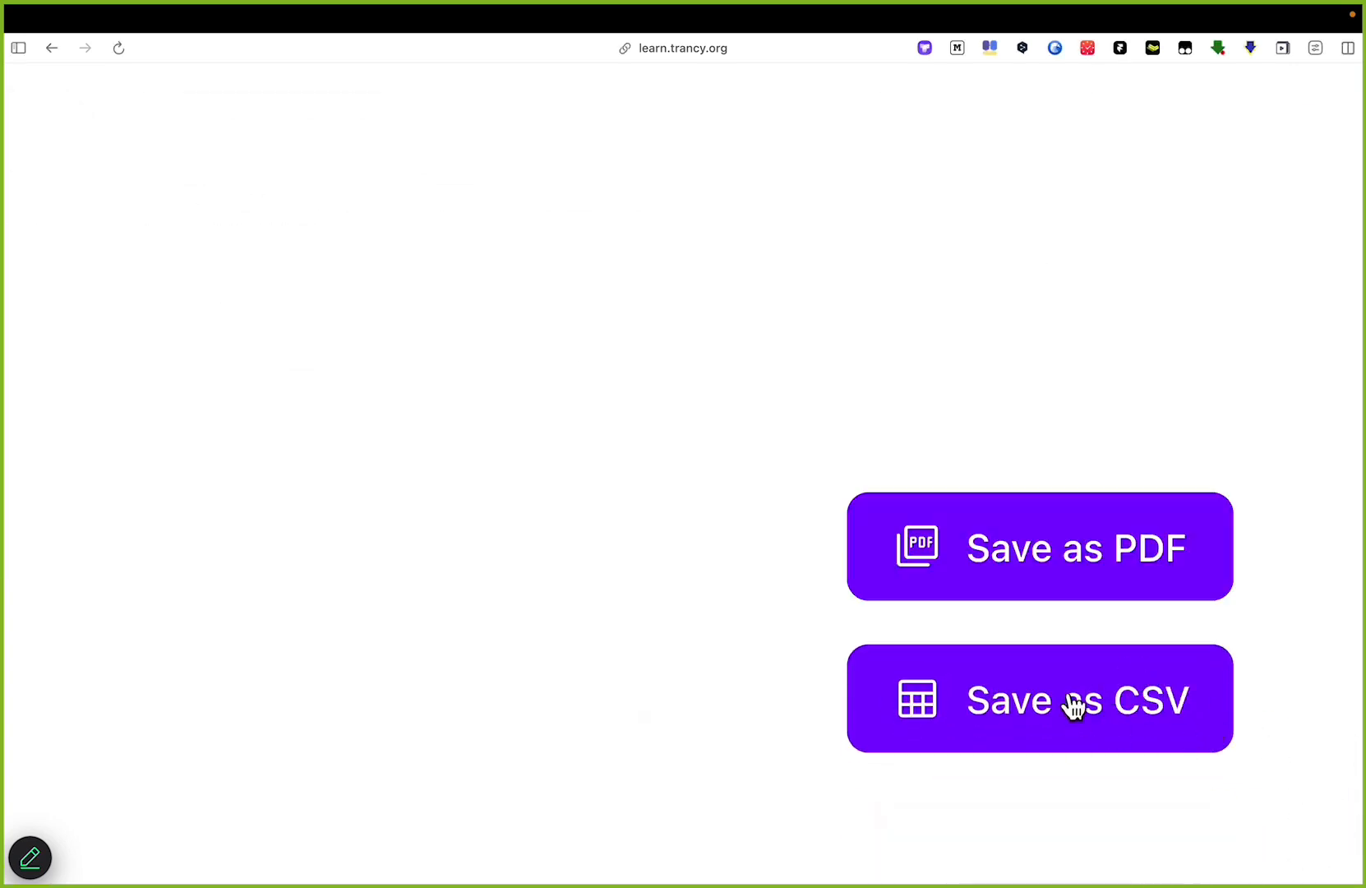
{"action": "key", "text": "alt+Tab"}
{"action": "left_click_drag", "start_coordinate": [828, 479], "coordinate": [839, 808]}
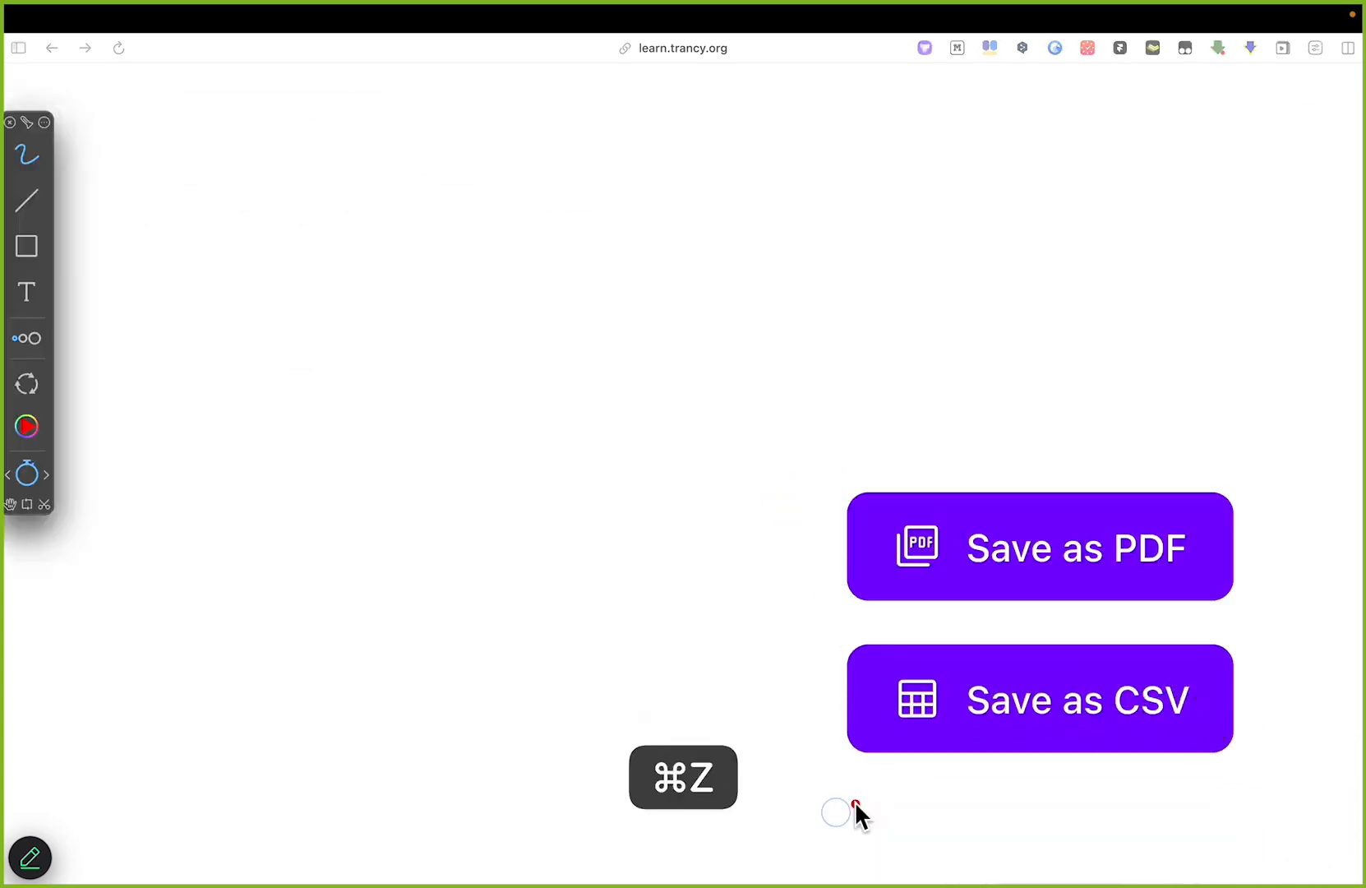
{"action": "key", "text": "alt+Tab"}
{"action": "scroll", "coordinate": [766, 501], "scroll_direction": "down", "scroll_amount": 5}
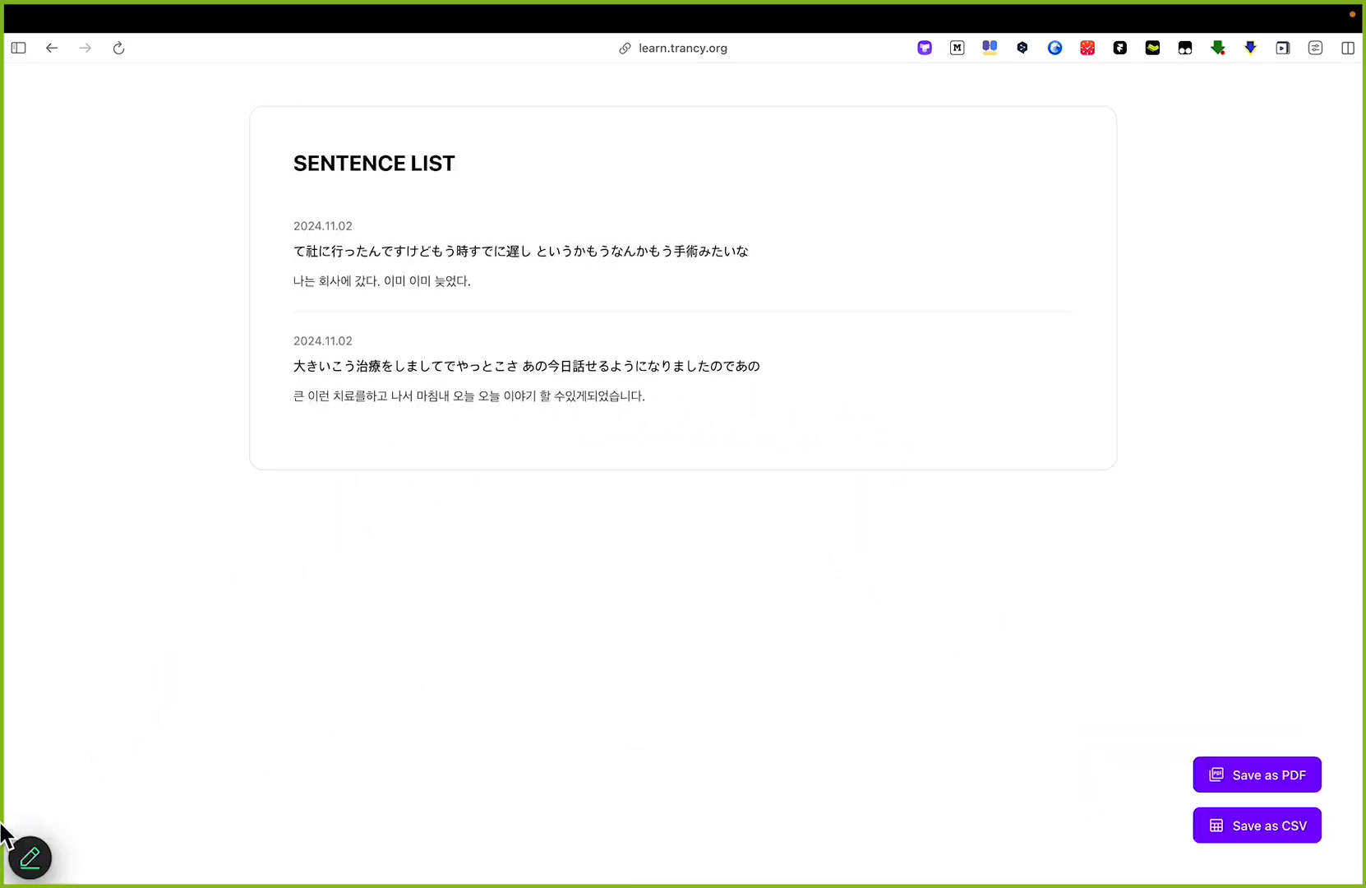
Step: Open the exported SENTENCE LIST.csv in Excel and cancel the replacement of existing cell data
{"action": "mouse_move", "coordinate": [7, 831]}
{"action": "mouse_move", "coordinate": [37, 863]}
{"action": "left_click", "coordinate": [114, 829]}
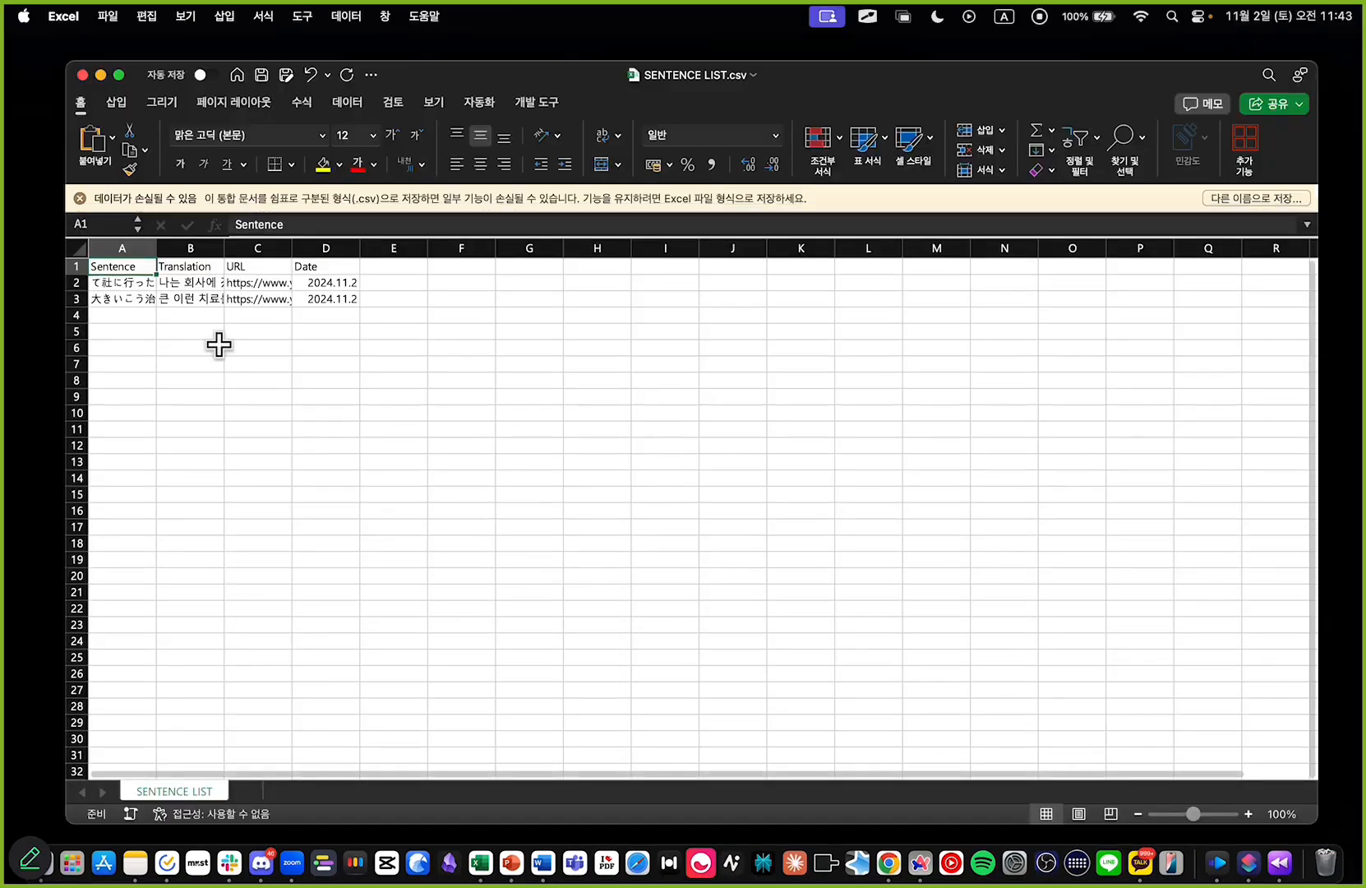
{"action": "left_click_drag", "start_coordinate": [126, 275], "coordinate": [309, 275]}
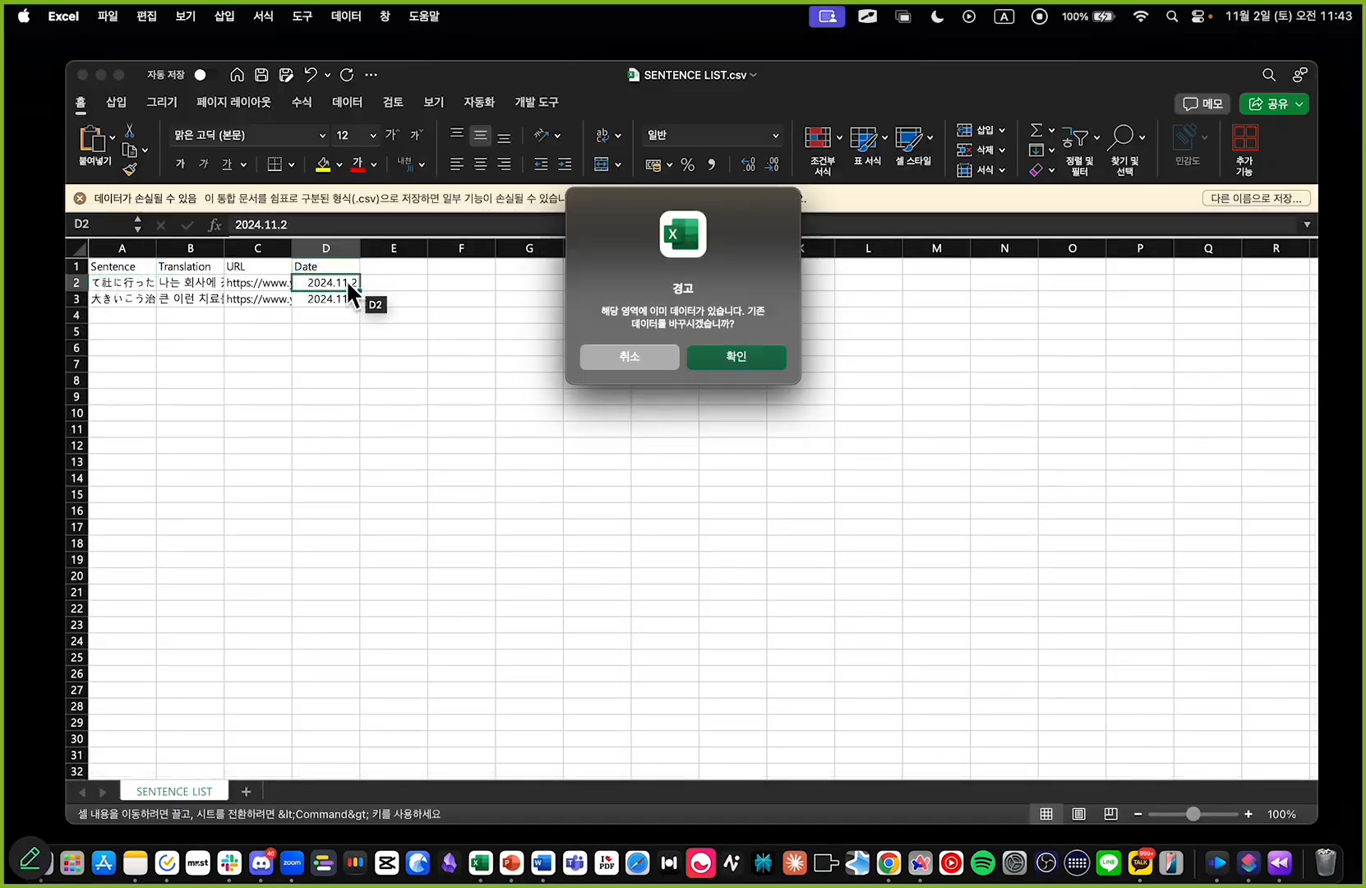
{"action": "left_click", "coordinate": [593, 359]}
{"action": "left_click", "coordinate": [353, 383]}
{"action": "scroll", "coordinate": [198, 351], "scroll_direction": "up", "scroll_amount": 5}
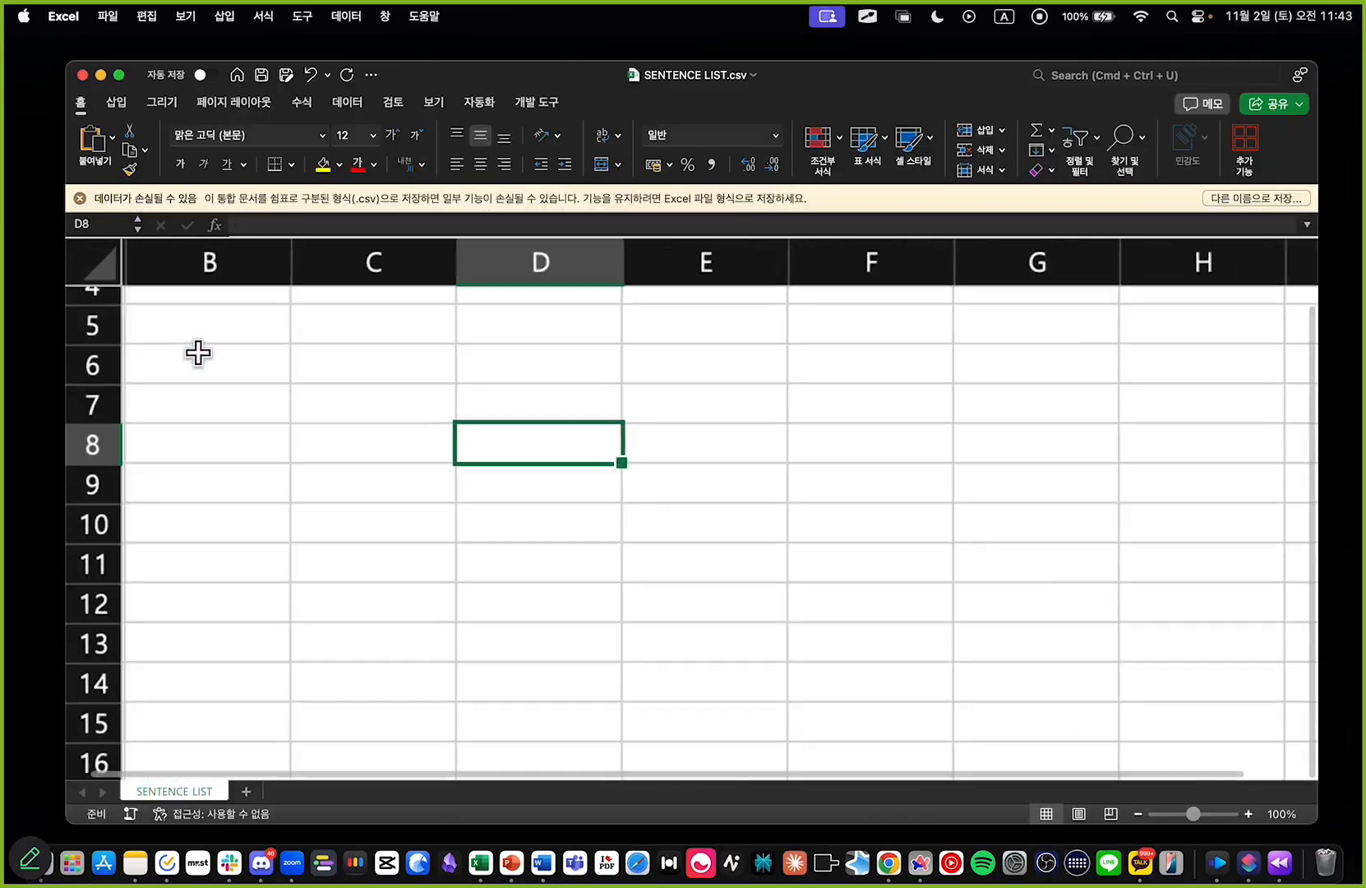
{"action": "scroll", "coordinate": [207, 354], "scroll_direction": "left", "scroll_amount": 2}
{"action": "scroll", "coordinate": [226, 408], "scroll_direction": "up", "scroll_amount": 3}
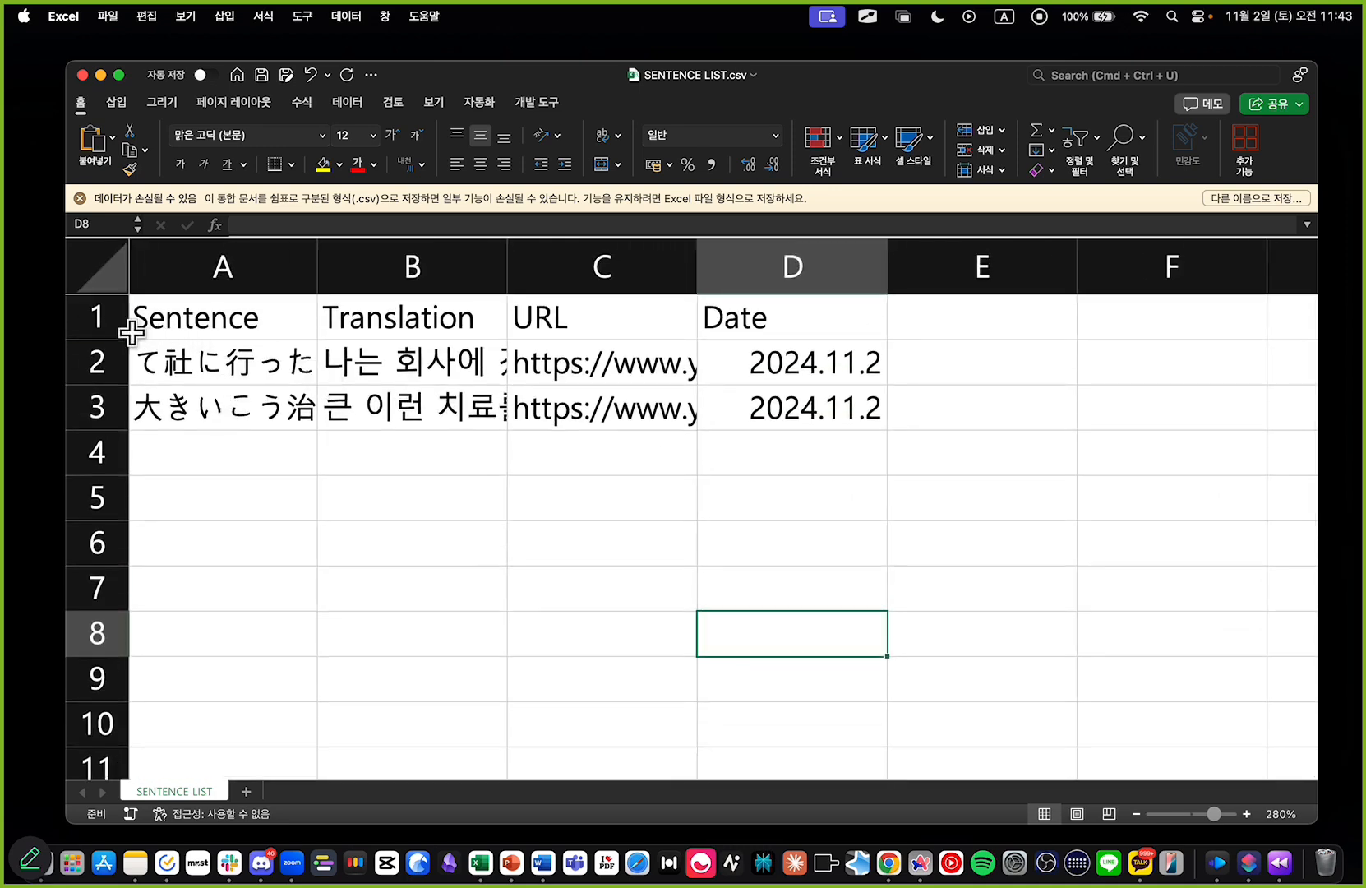
Step: Delete the header row containing Sentence, Translation, URL and Date
{"action": "left_click", "coordinate": [103, 321]}
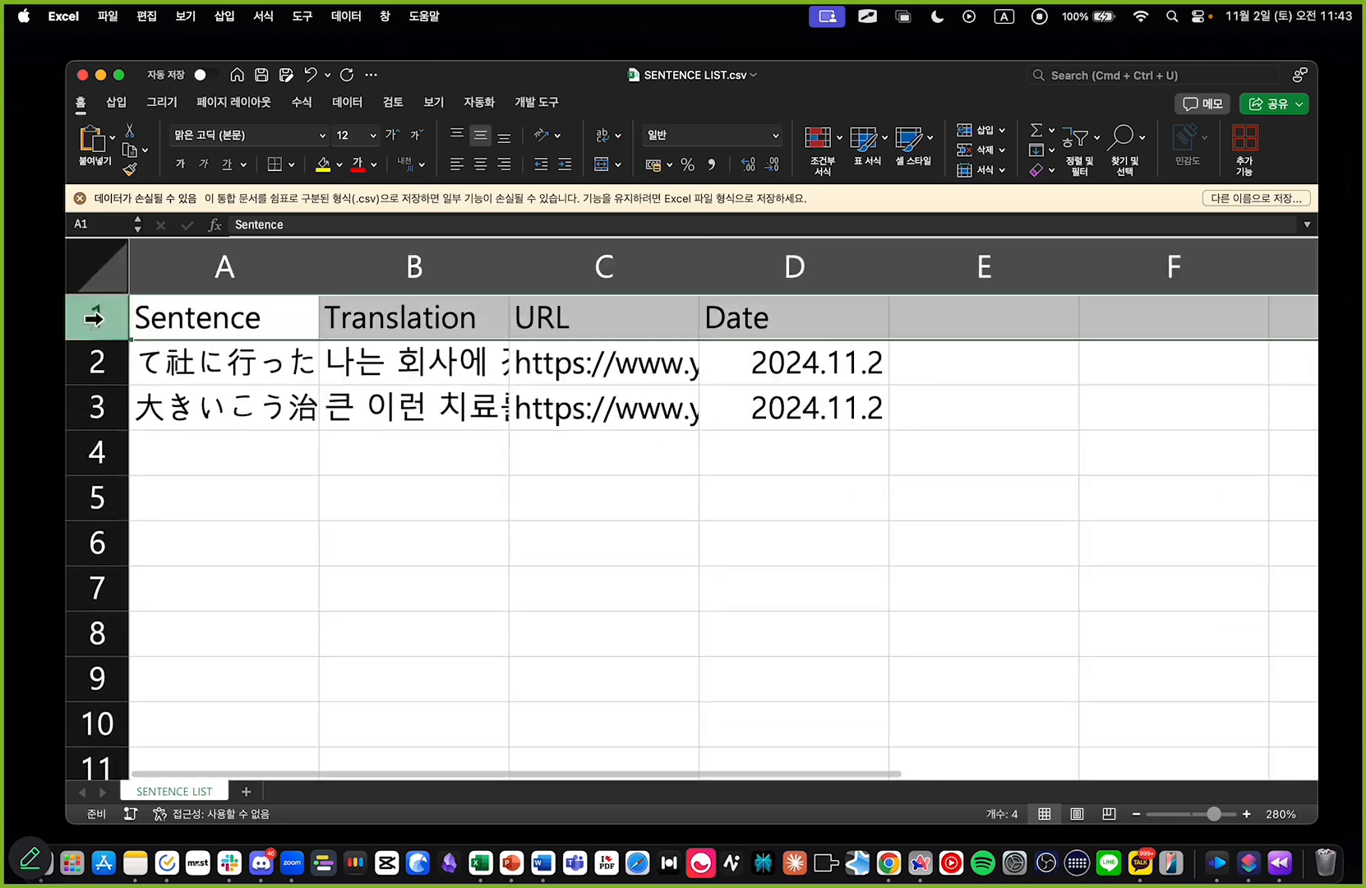
{"action": "right_click", "coordinate": [95, 319]}
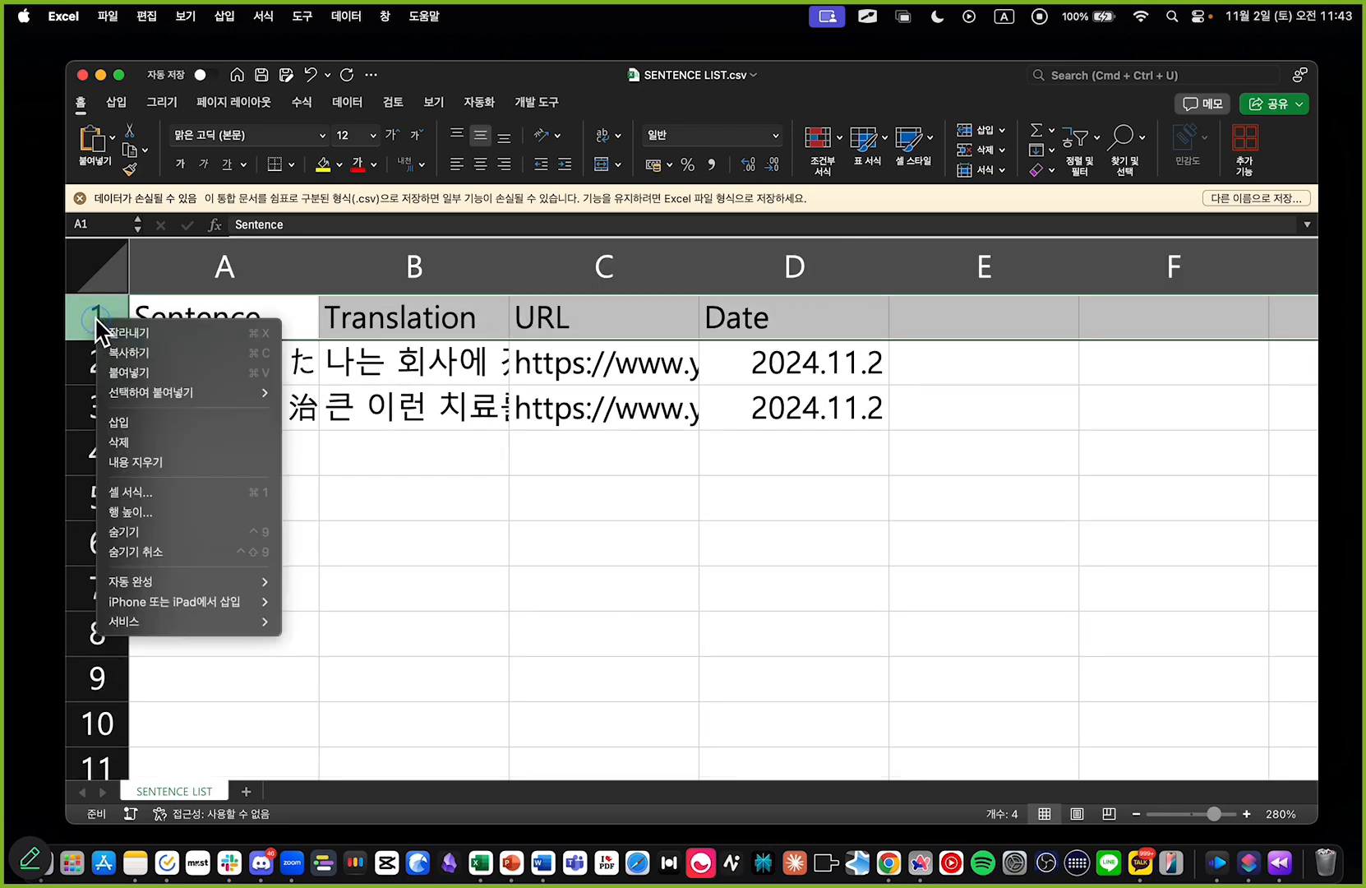
{"action": "left_click", "coordinate": [136, 442]}
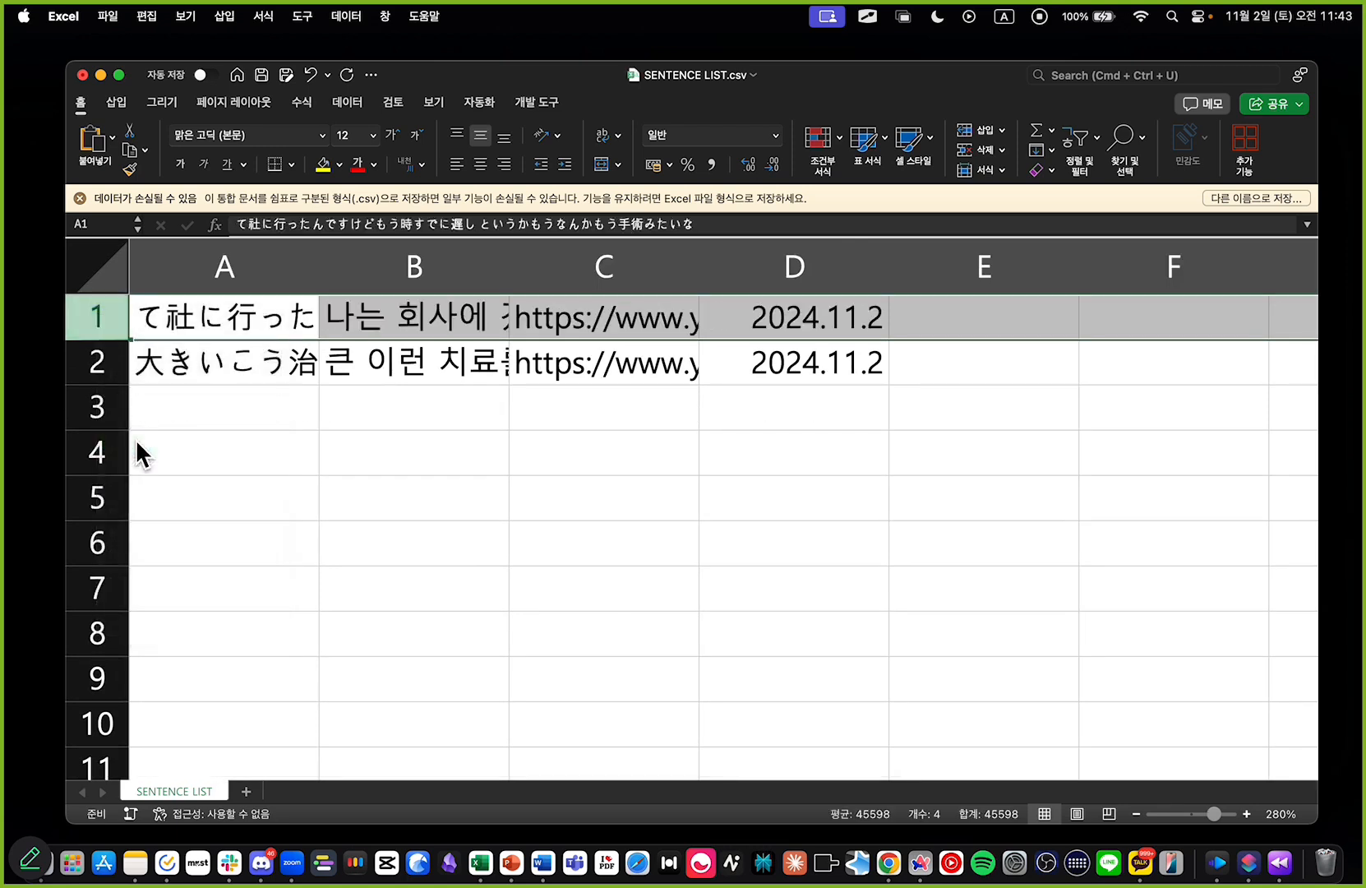
Step: Delete columns C and D, which hold the video URLs and the dates
{"action": "left_click_drag", "start_coordinate": [605, 431], "coordinate": [607, 425]}
{"action": "left_click_drag", "start_coordinate": [623, 264], "coordinate": [830, 256]}
{"action": "right_click", "coordinate": [844, 259]}
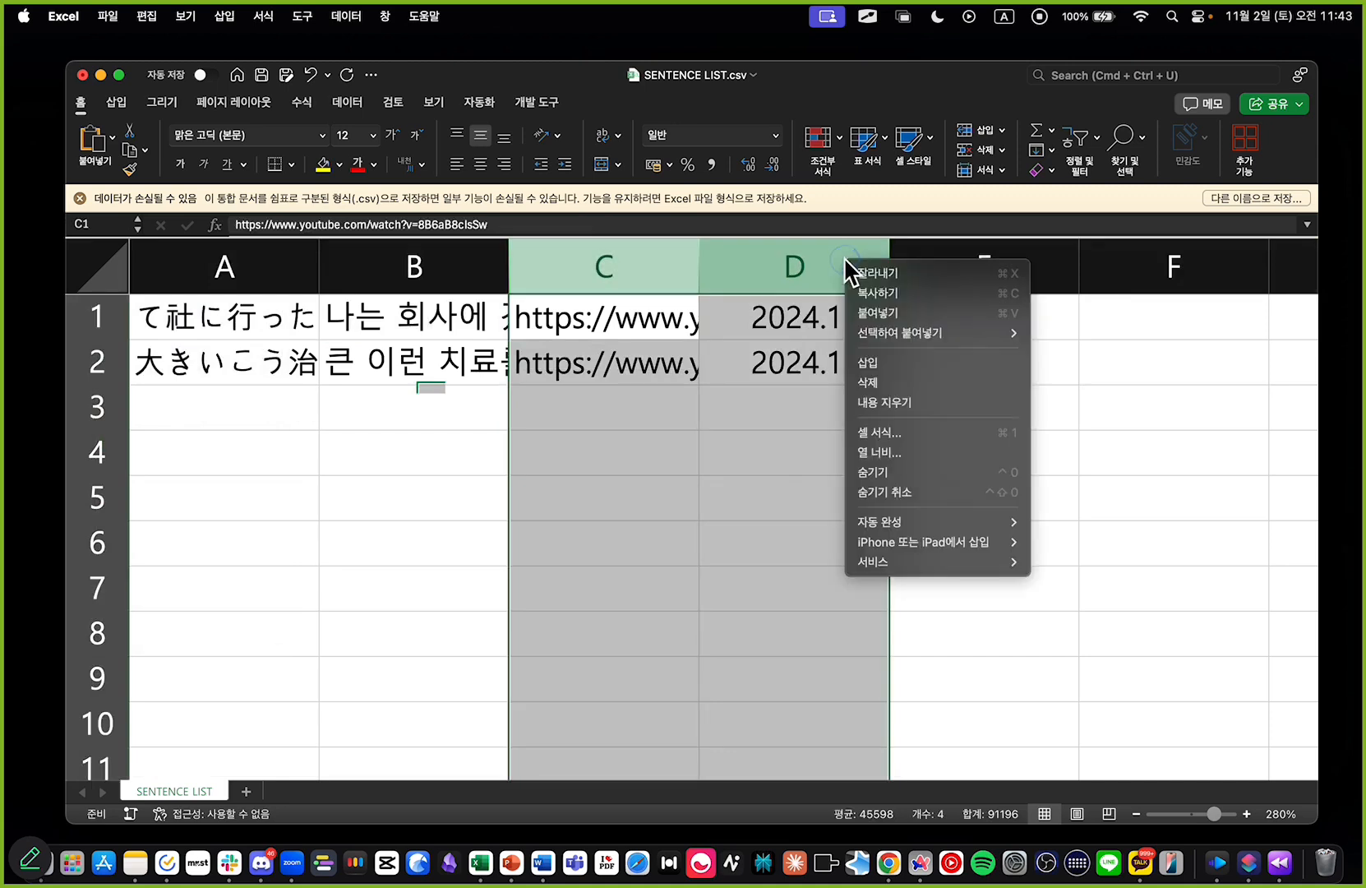
{"action": "left_click", "coordinate": [879, 376]}
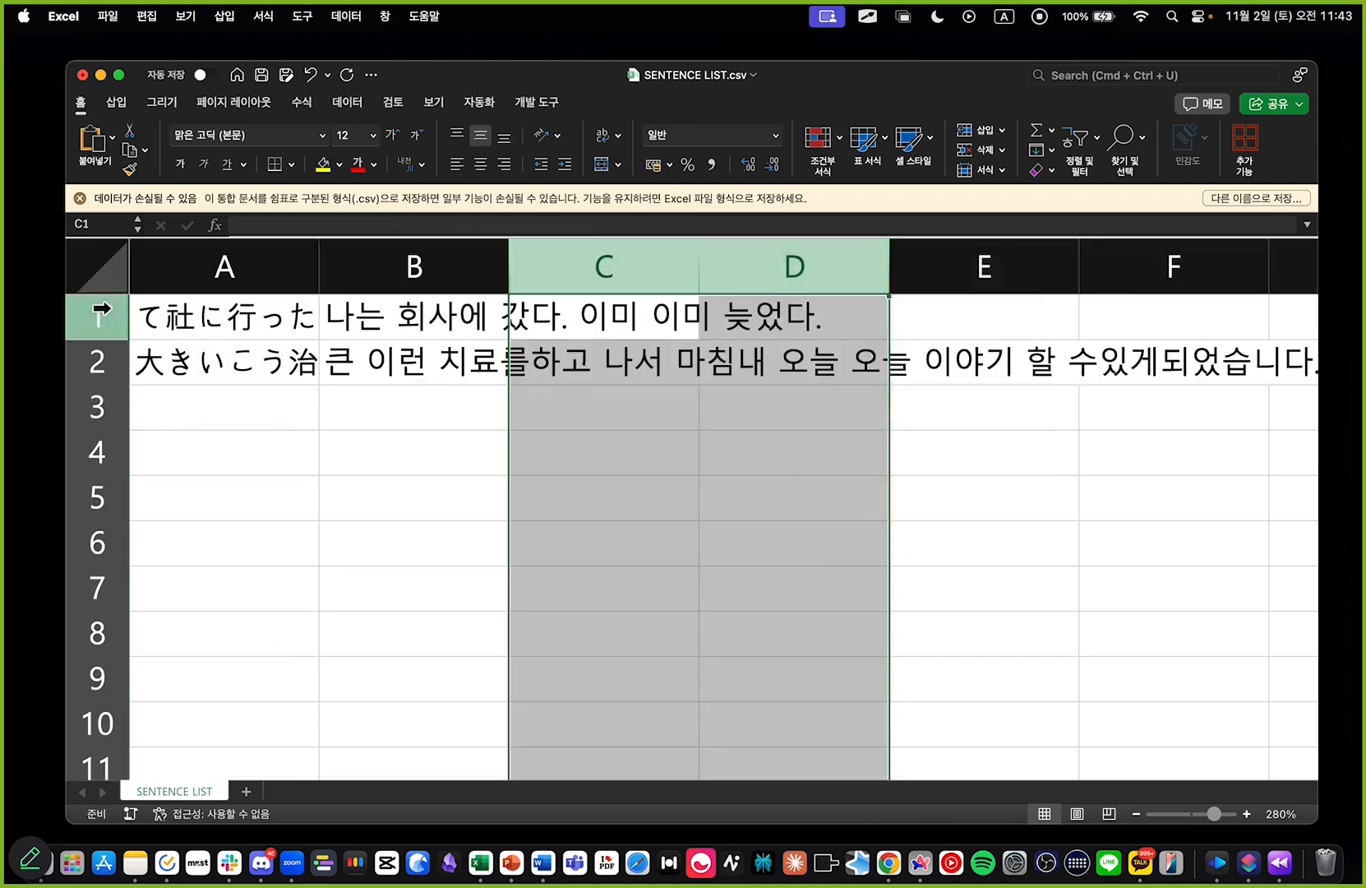
{"action": "left_click", "coordinate": [372, 577]}
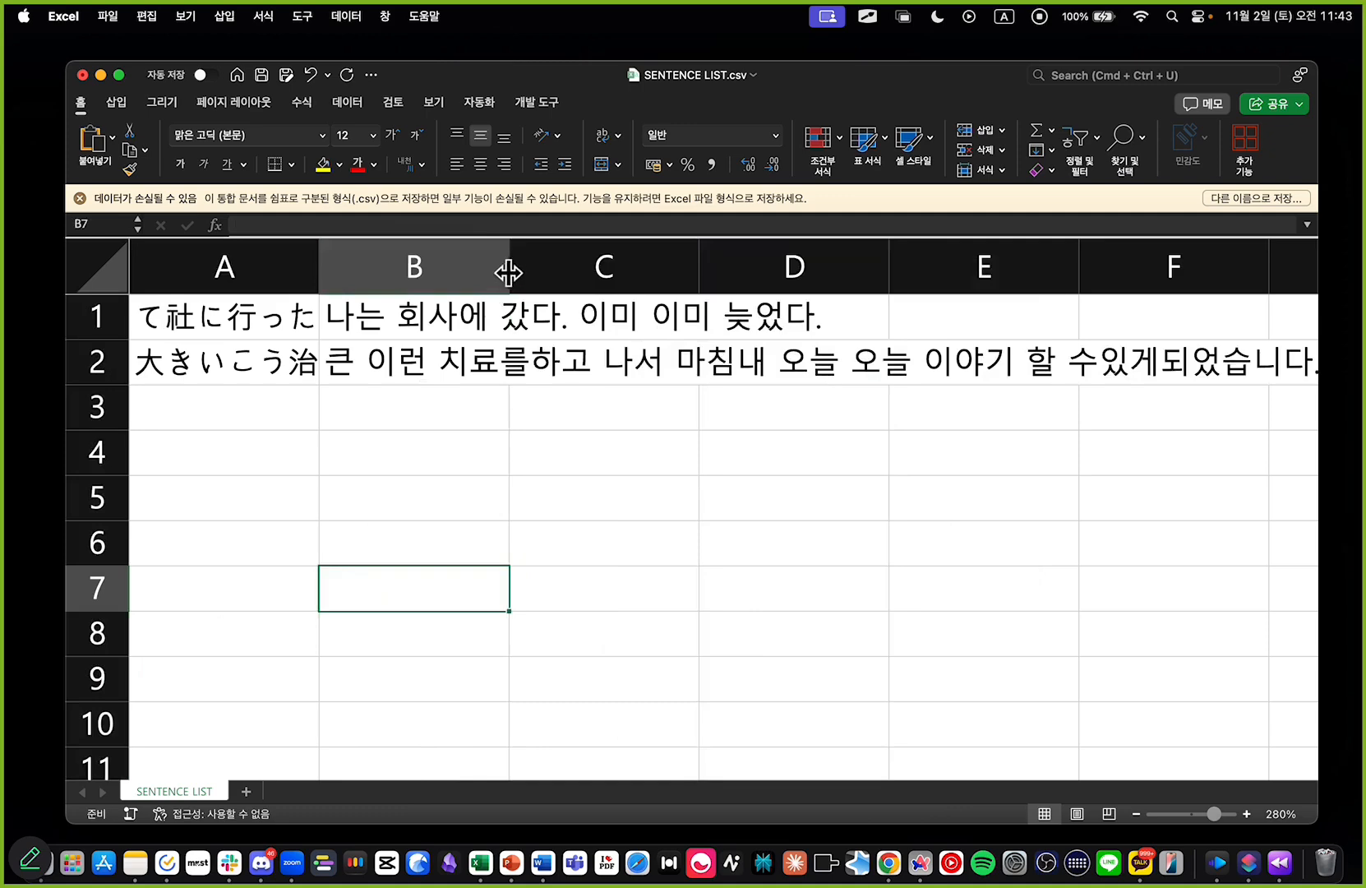
Step: Widen column B to about 40.14, widen column A to show more of the Japanese sentences, and save the CSV file
{"action": "left_click", "coordinate": [499, 265]}
{"action": "left_click_drag", "start_coordinate": [504, 262], "coordinate": [1043, 263]}
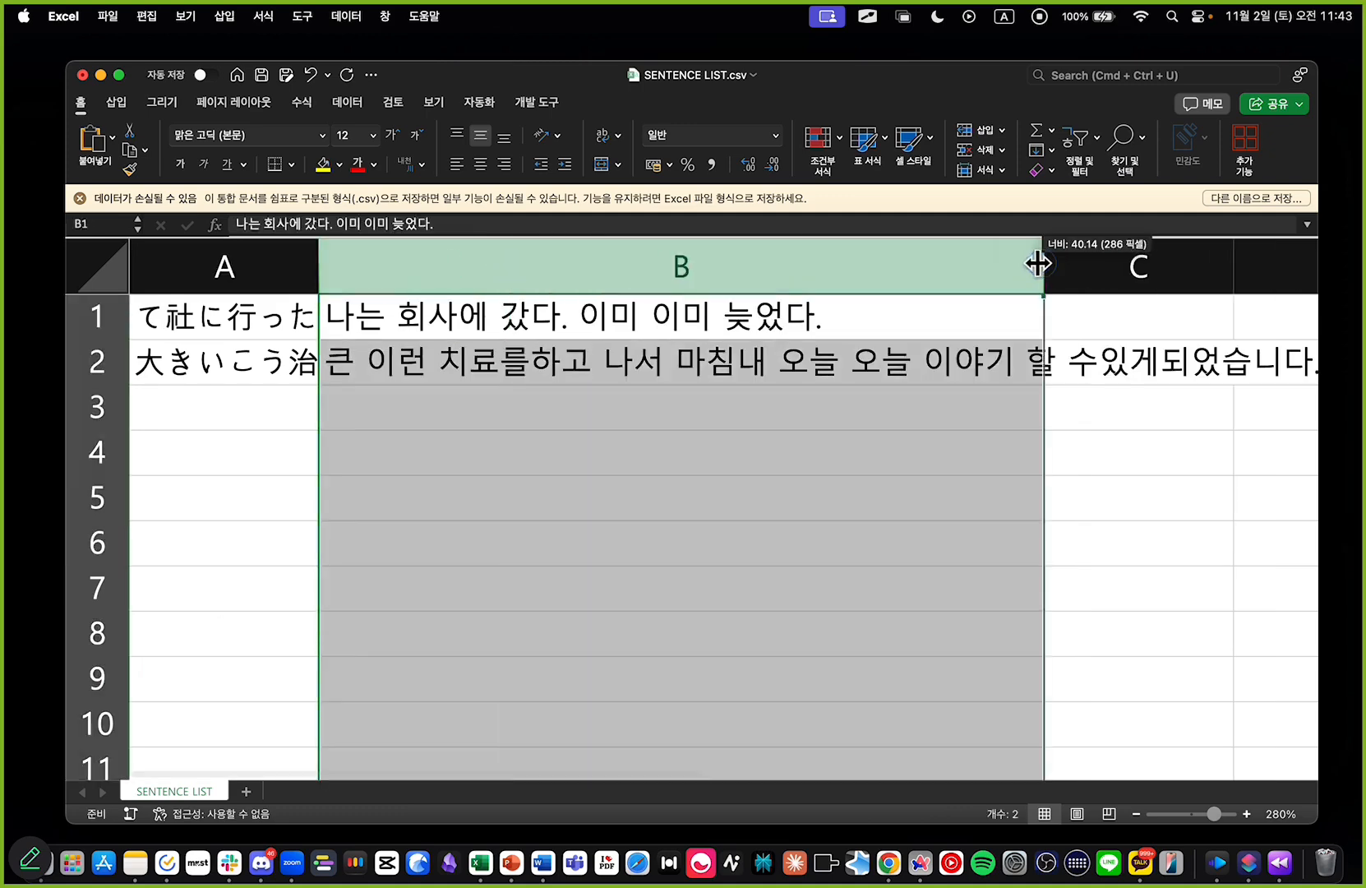
{"action": "left_click_drag", "start_coordinate": [318, 265], "coordinate": [831, 265]}
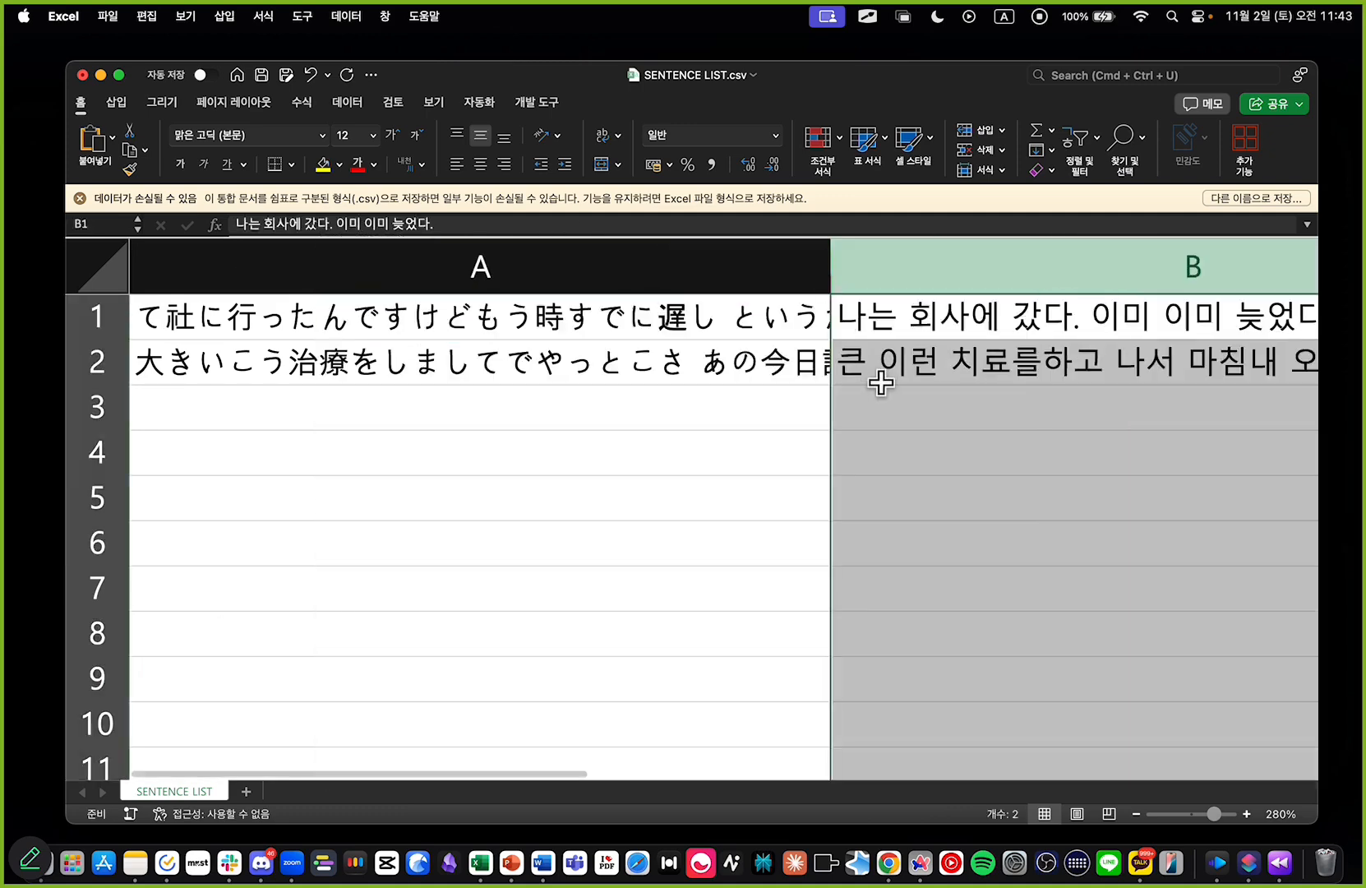
{"action": "left_click", "coordinate": [594, 442]}
{"action": "scroll", "coordinate": [599, 440], "scroll_direction": "down", "scroll_amount": 10}
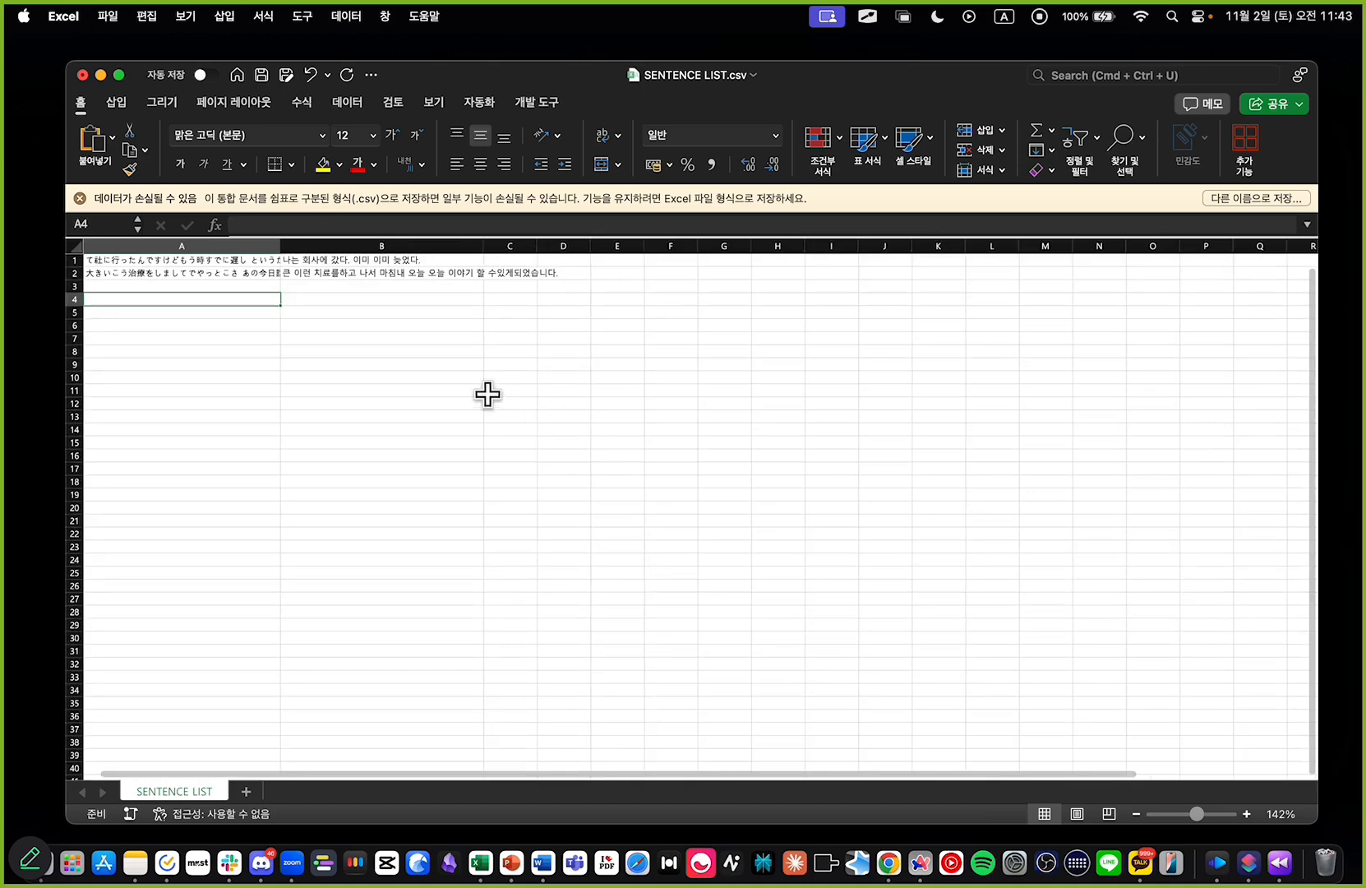
{"action": "left_click", "coordinate": [381, 362]}
{"action": "key", "text": "super+s"}
{"action": "left_click", "coordinate": [360, 320]}
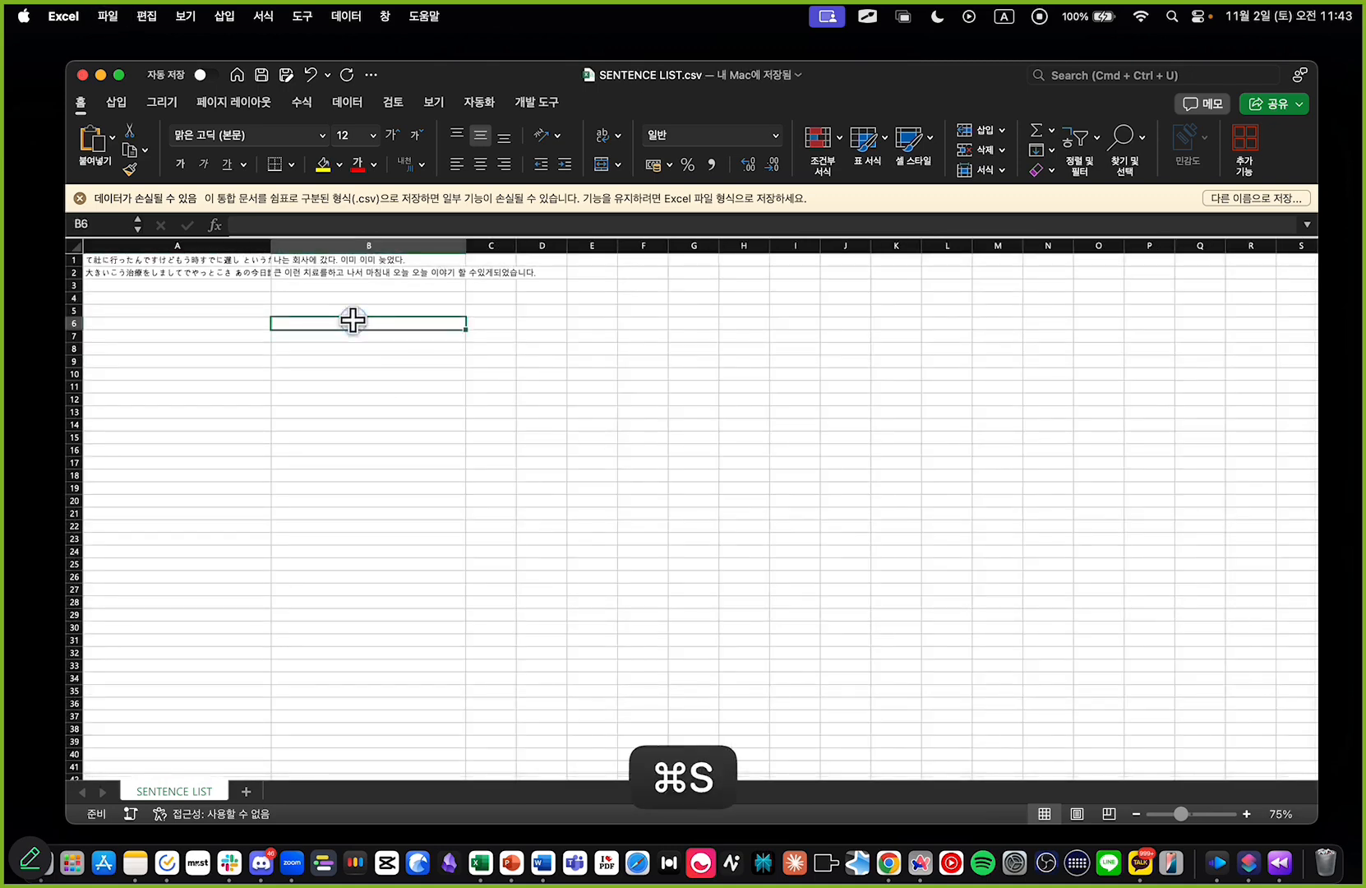
Step: Switch to Anki and place its deck window over the middle of the spreadsheet
{"action": "left_click", "coordinate": [855, 862]}
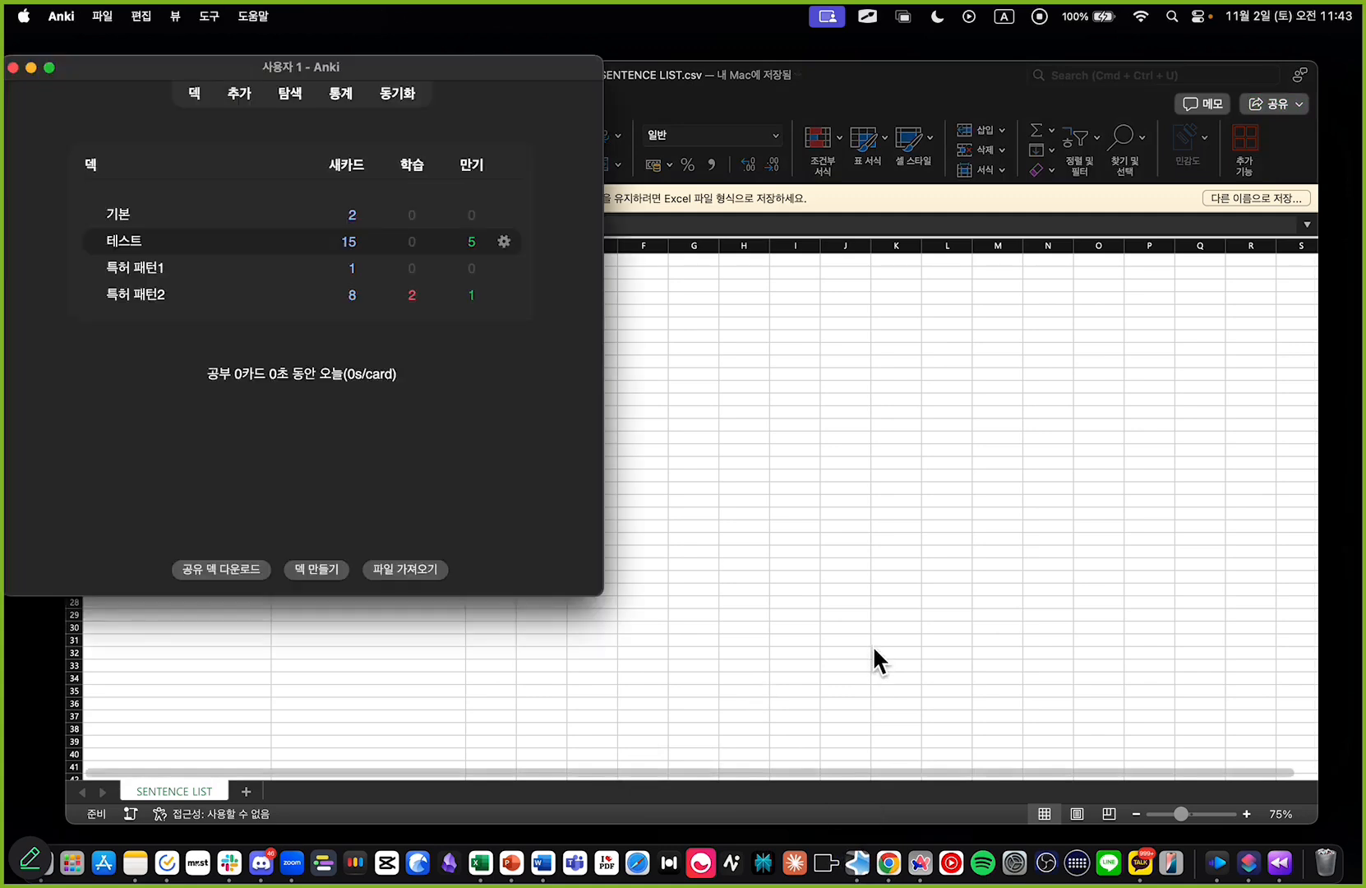
{"action": "left_click_drag", "start_coordinate": [455, 76], "coordinate": [631, 244]}
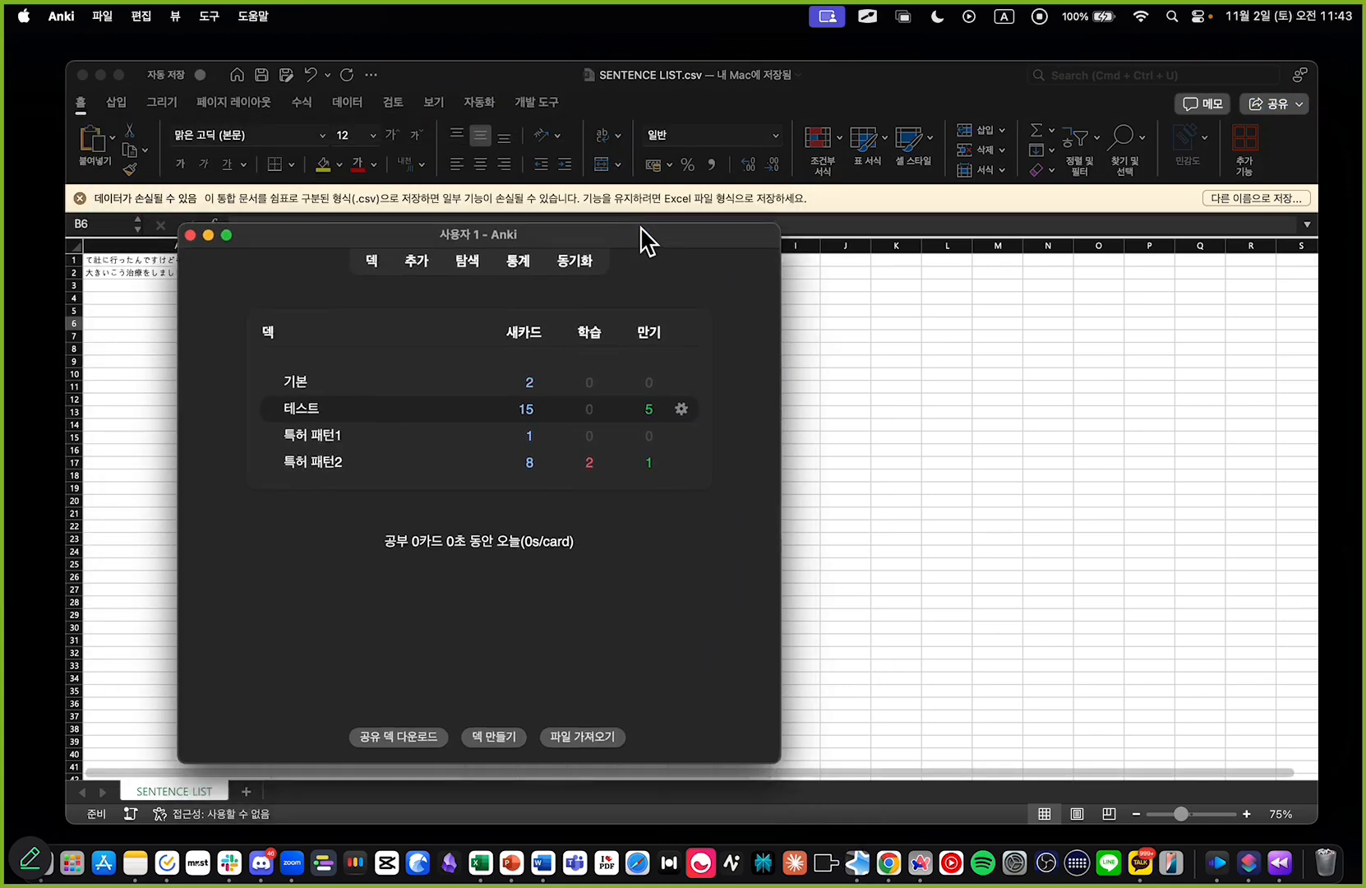
{"action": "left_click_drag", "start_coordinate": [623, 245], "coordinate": [721, 277]}
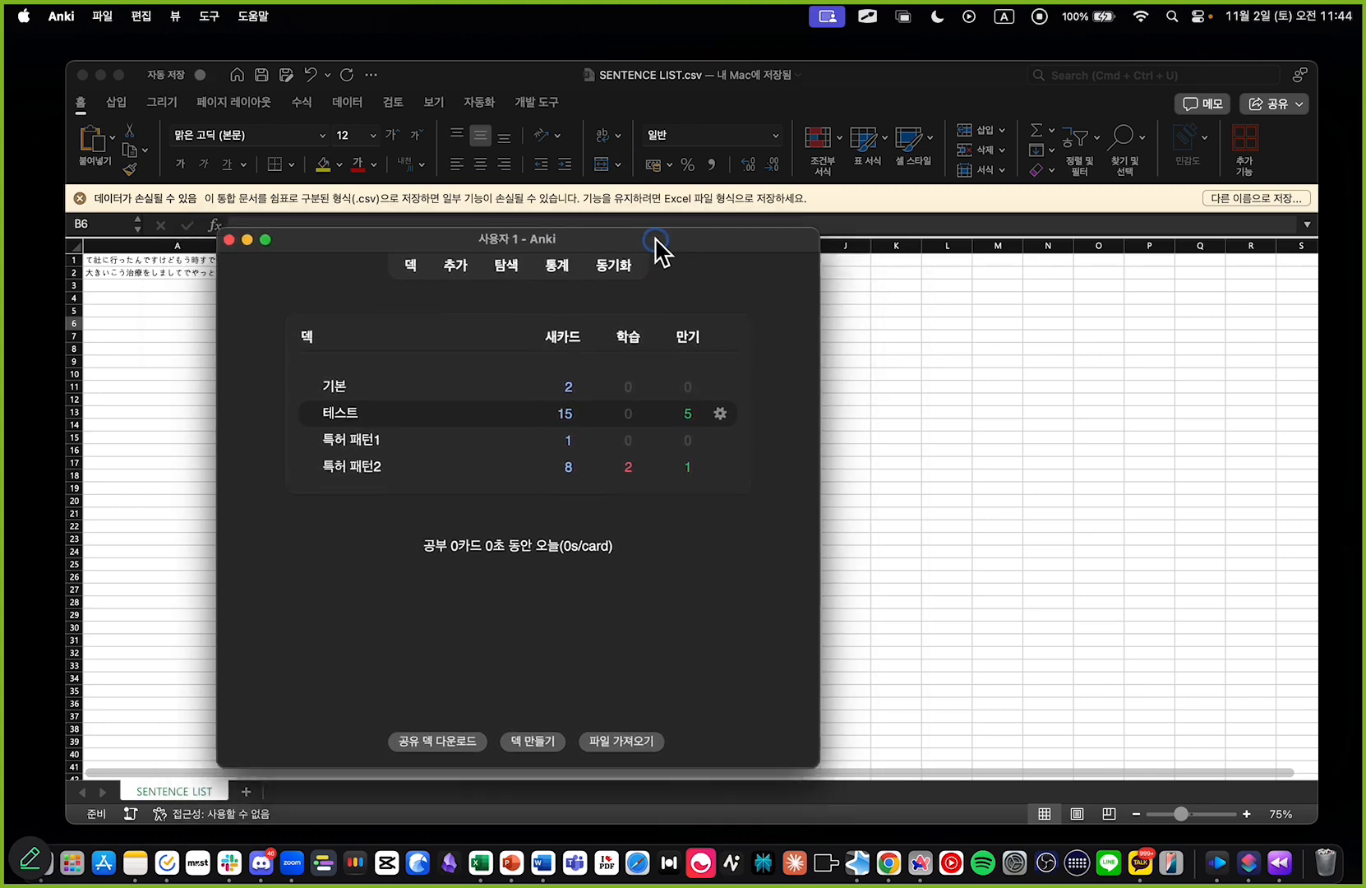
{"action": "left_click", "coordinate": [712, 92]}
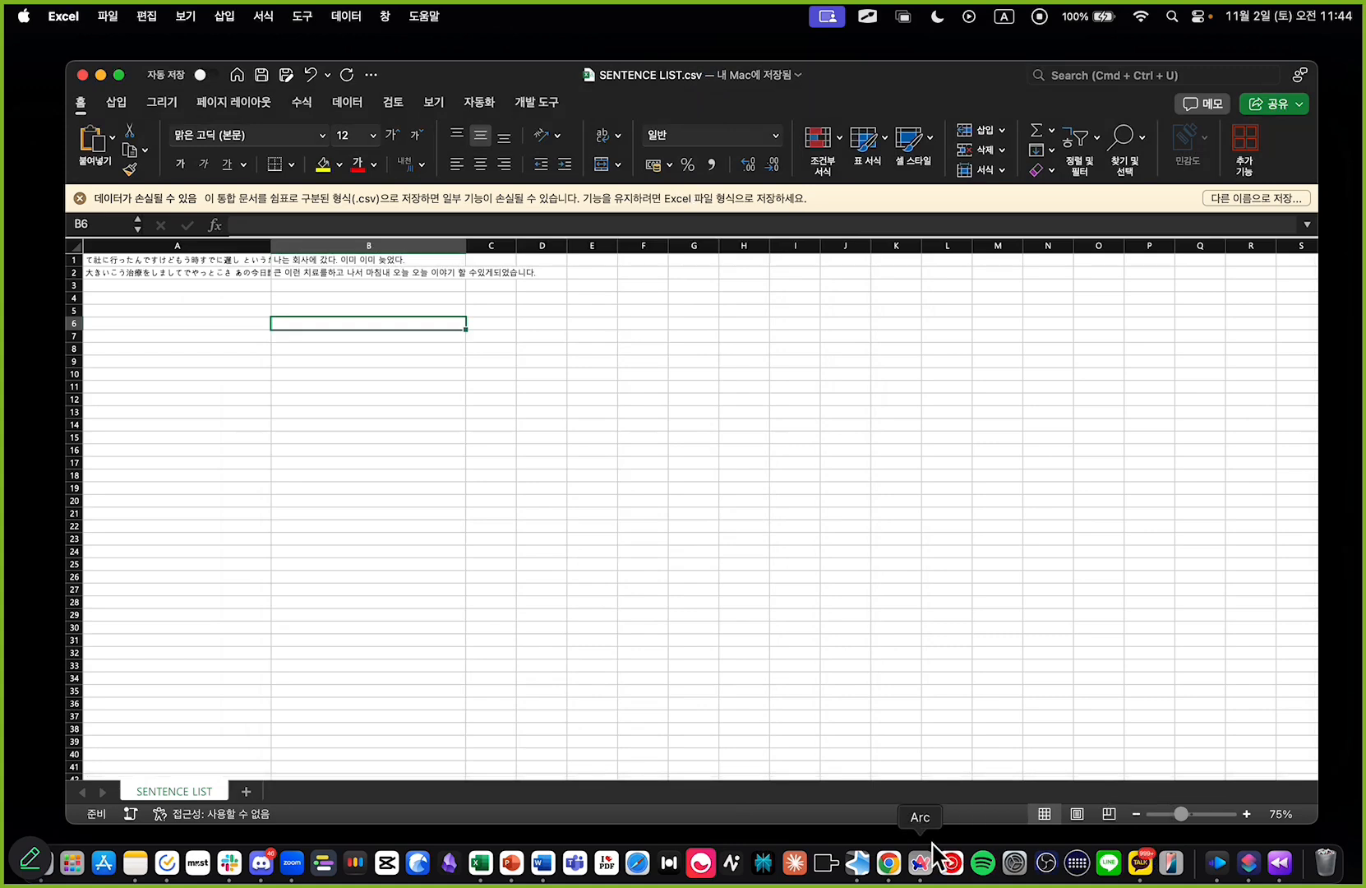
{"action": "left_click", "coordinate": [859, 863]}
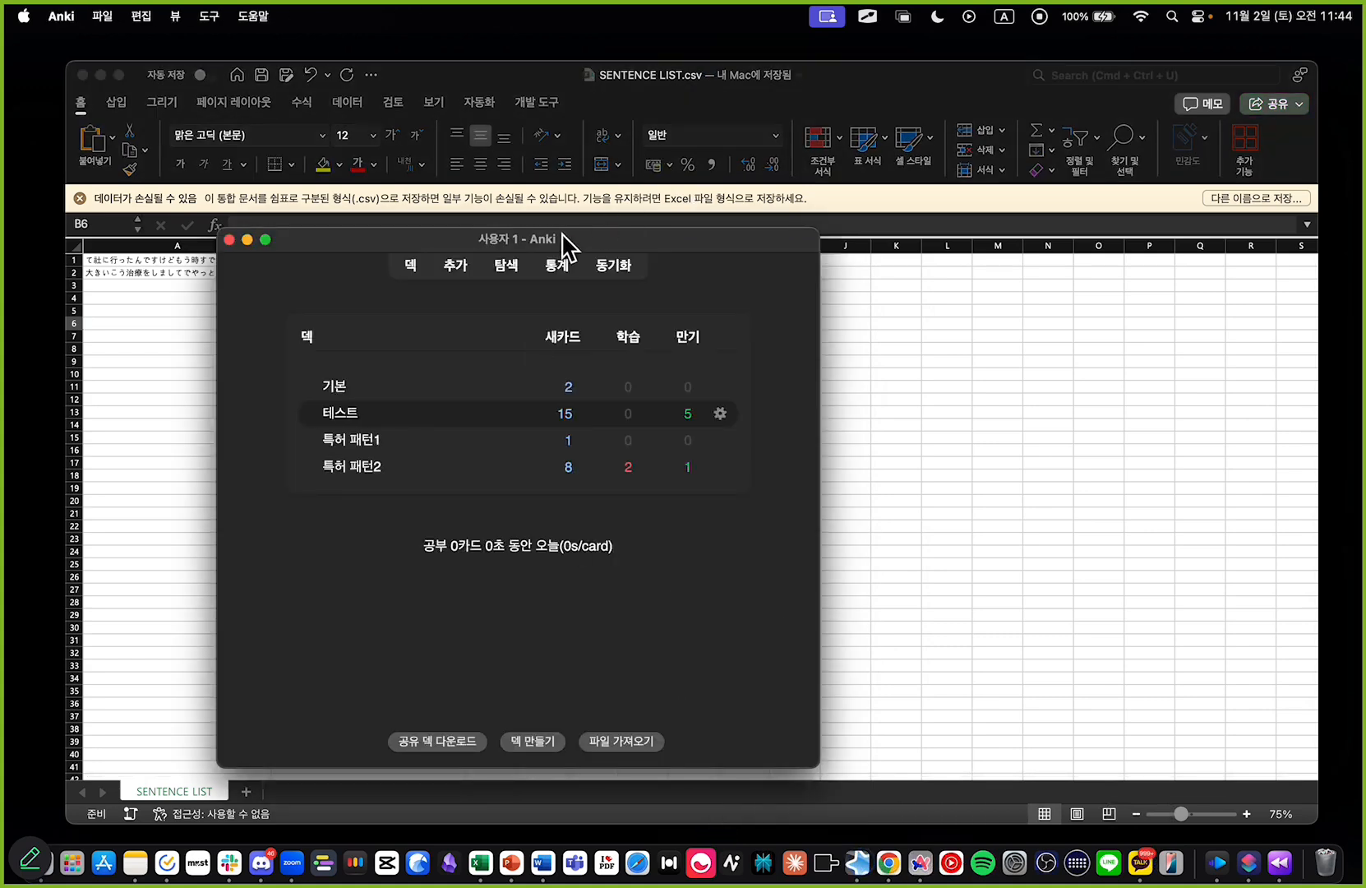
{"action": "left_click_drag", "start_coordinate": [544, 247], "coordinate": [529, 240]}
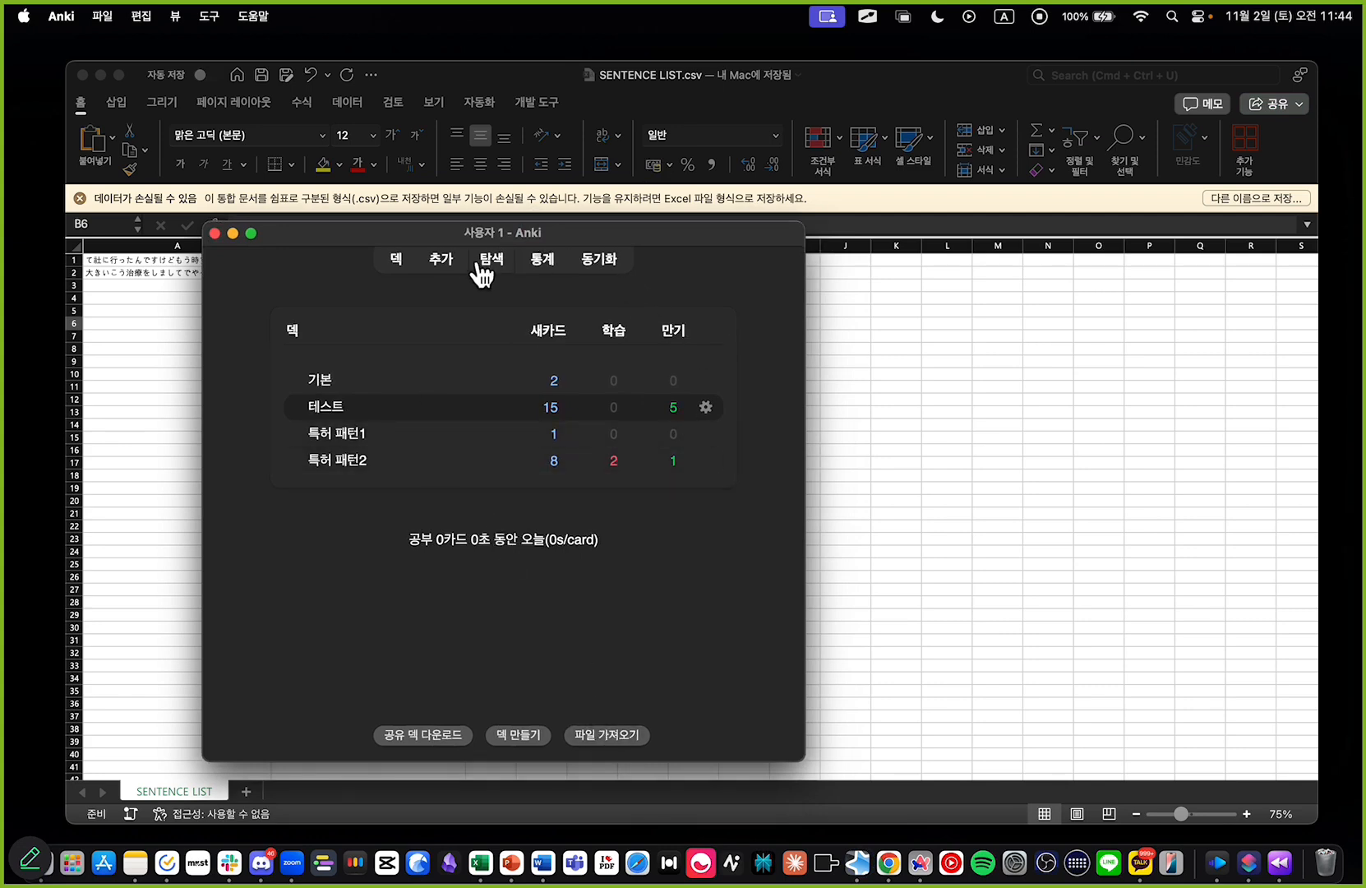
Step: Dismiss the new-note form and create a new deck named 유튜브
{"action": "left_click", "coordinate": [455, 265]}
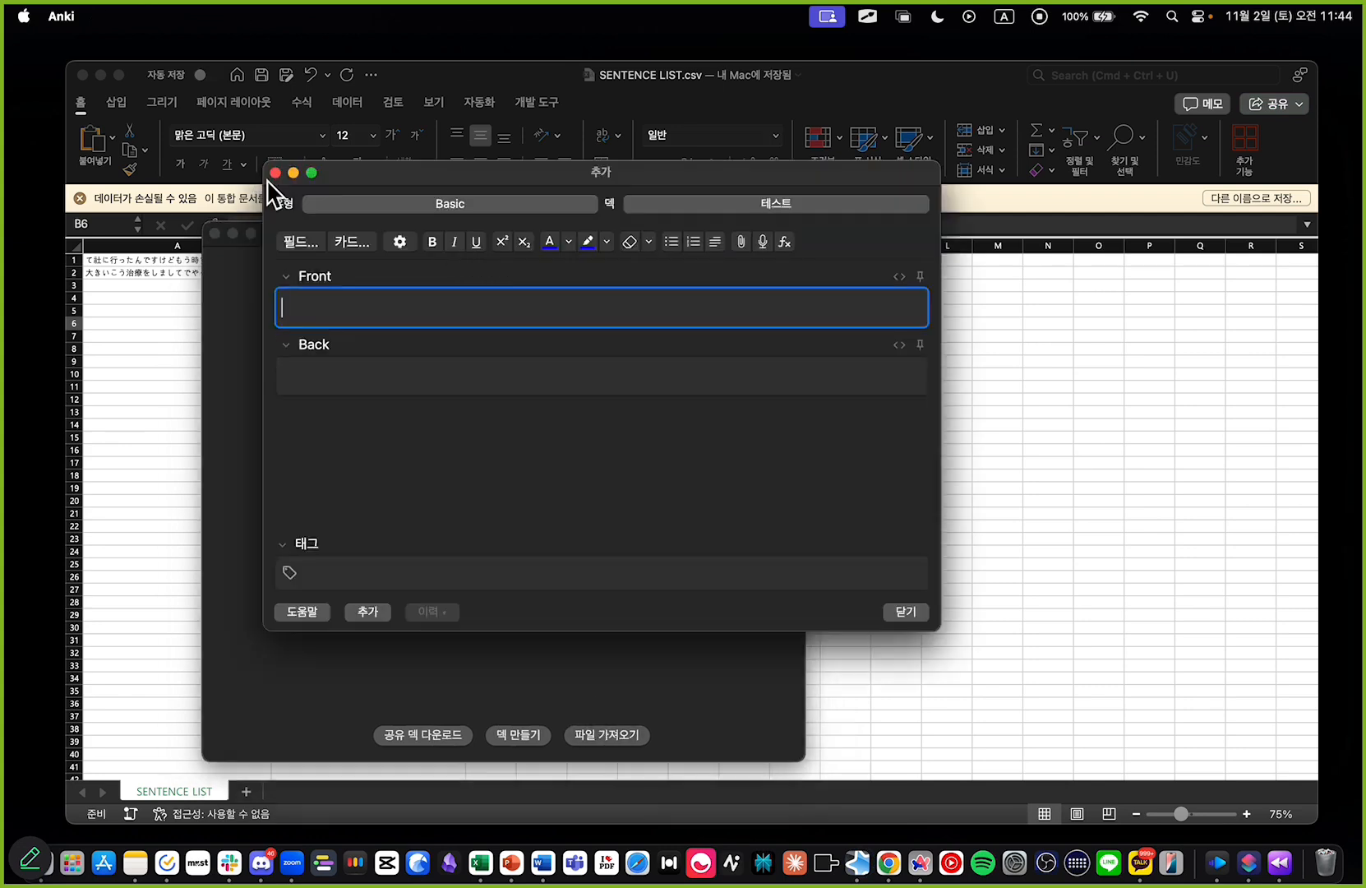
{"action": "left_click", "coordinate": [275, 173]}
{"action": "left_click", "coordinate": [526, 736]}
{"action": "type", "text": "d"}
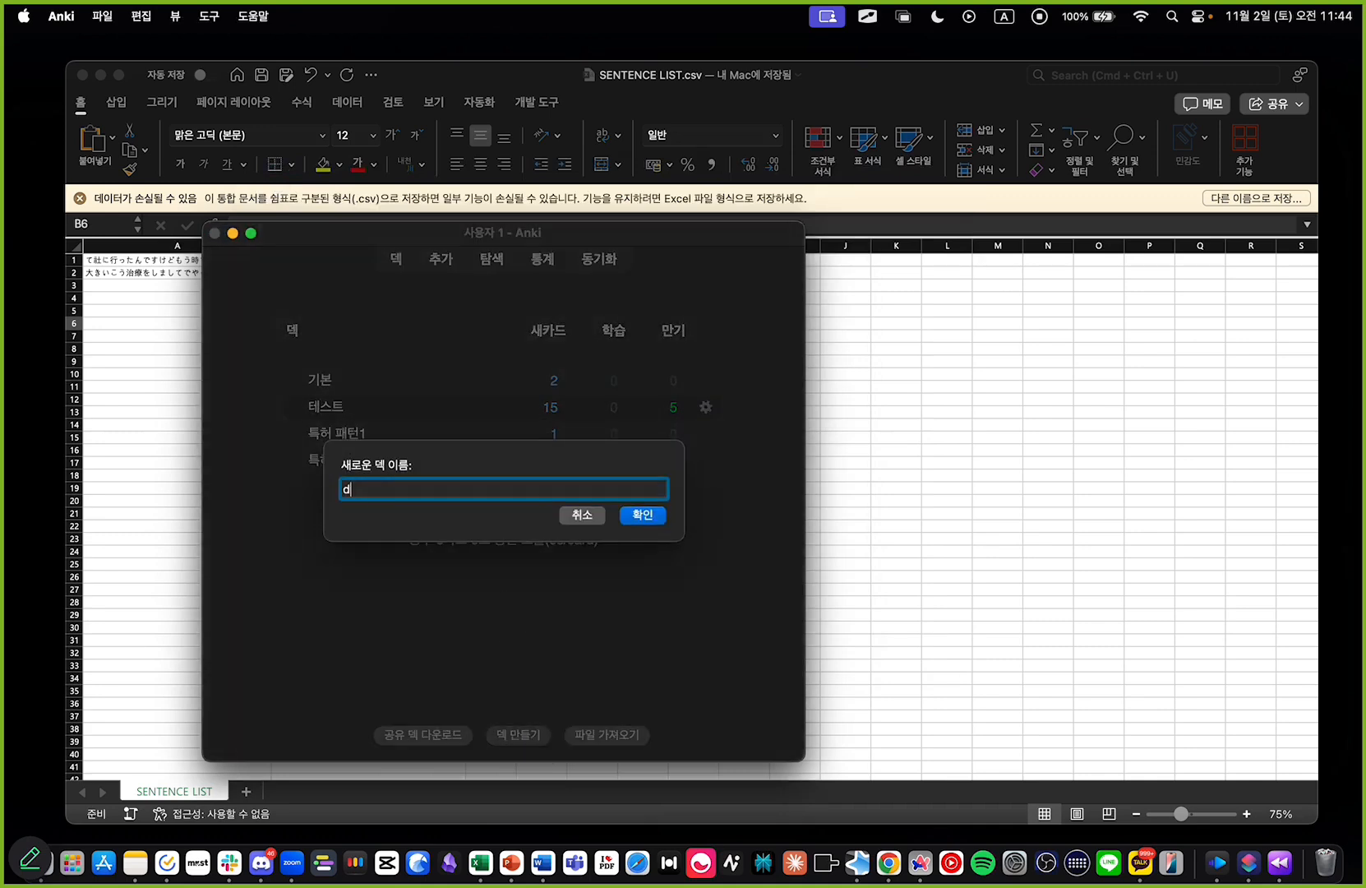
{"action": "type", "text": "튜브"}
{"action": "left_click", "coordinate": [642, 515]}
Step: Import SENTENCE LIST.csv from Downloads into the 테스트 deck as Basic notes and close the import summary
{"action": "left_click", "coordinate": [605, 734]}
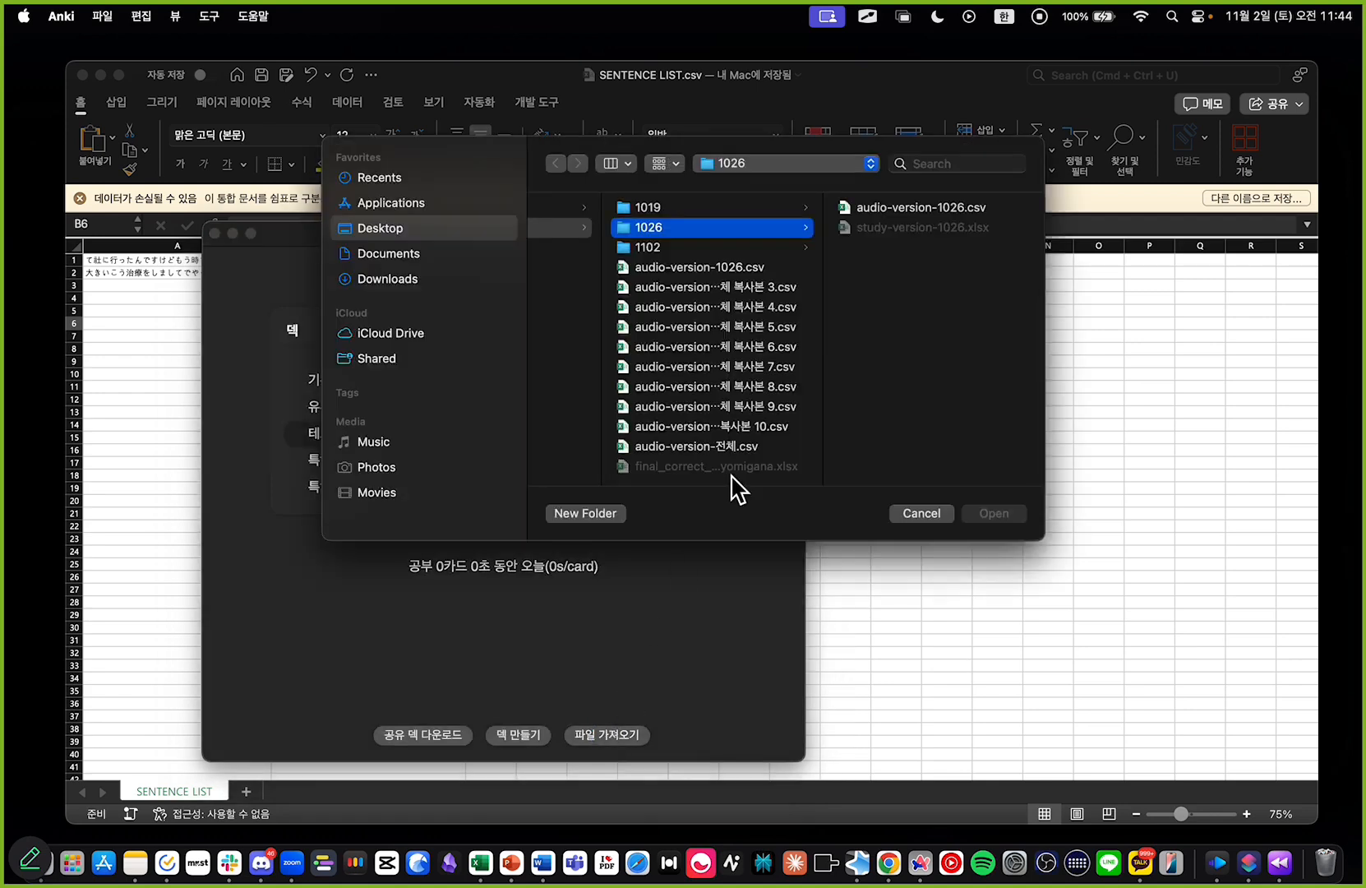
{"action": "left_click", "coordinate": [399, 279]}
{"action": "scroll", "coordinate": [666, 296], "scroll_direction": "down", "scroll_amount": 10}
{"action": "scroll", "coordinate": [664, 304], "scroll_direction": "down", "scroll_amount": 10}
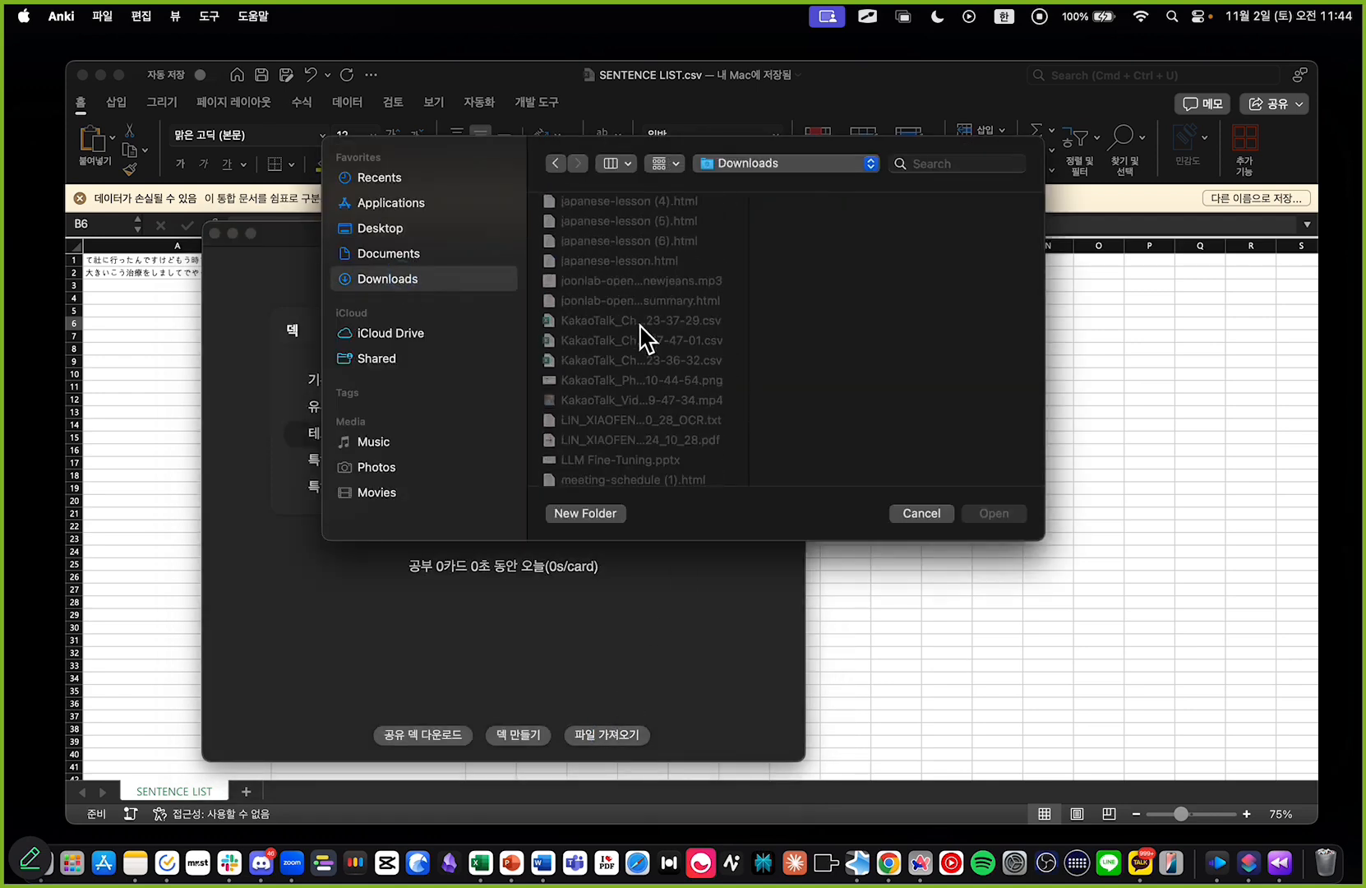
{"action": "scroll", "coordinate": [638, 337], "scroll_direction": "down", "scroll_amount": 15}
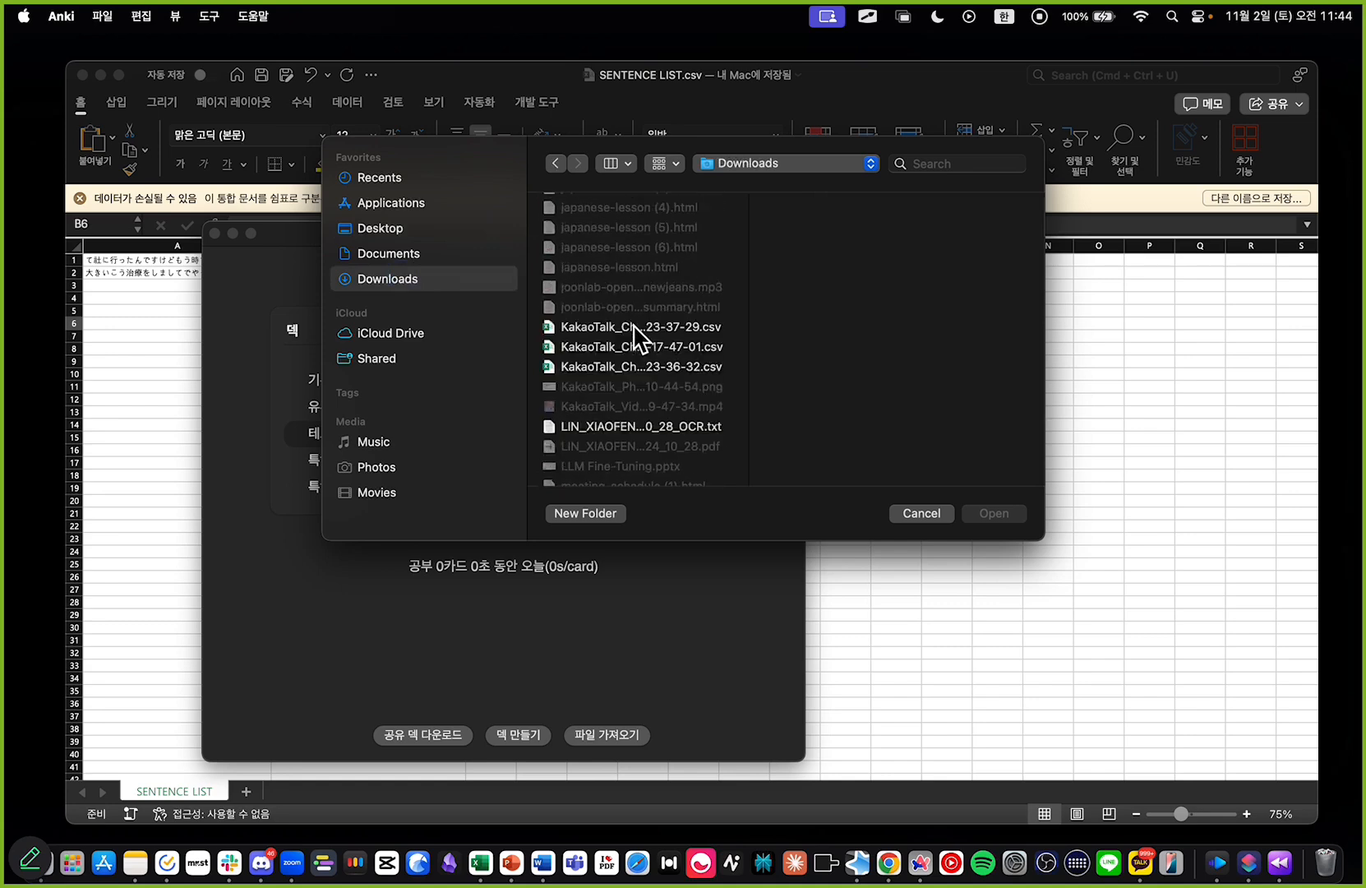
{"action": "scroll", "coordinate": [634, 337], "scroll_direction": "up", "scroll_amount": 2}
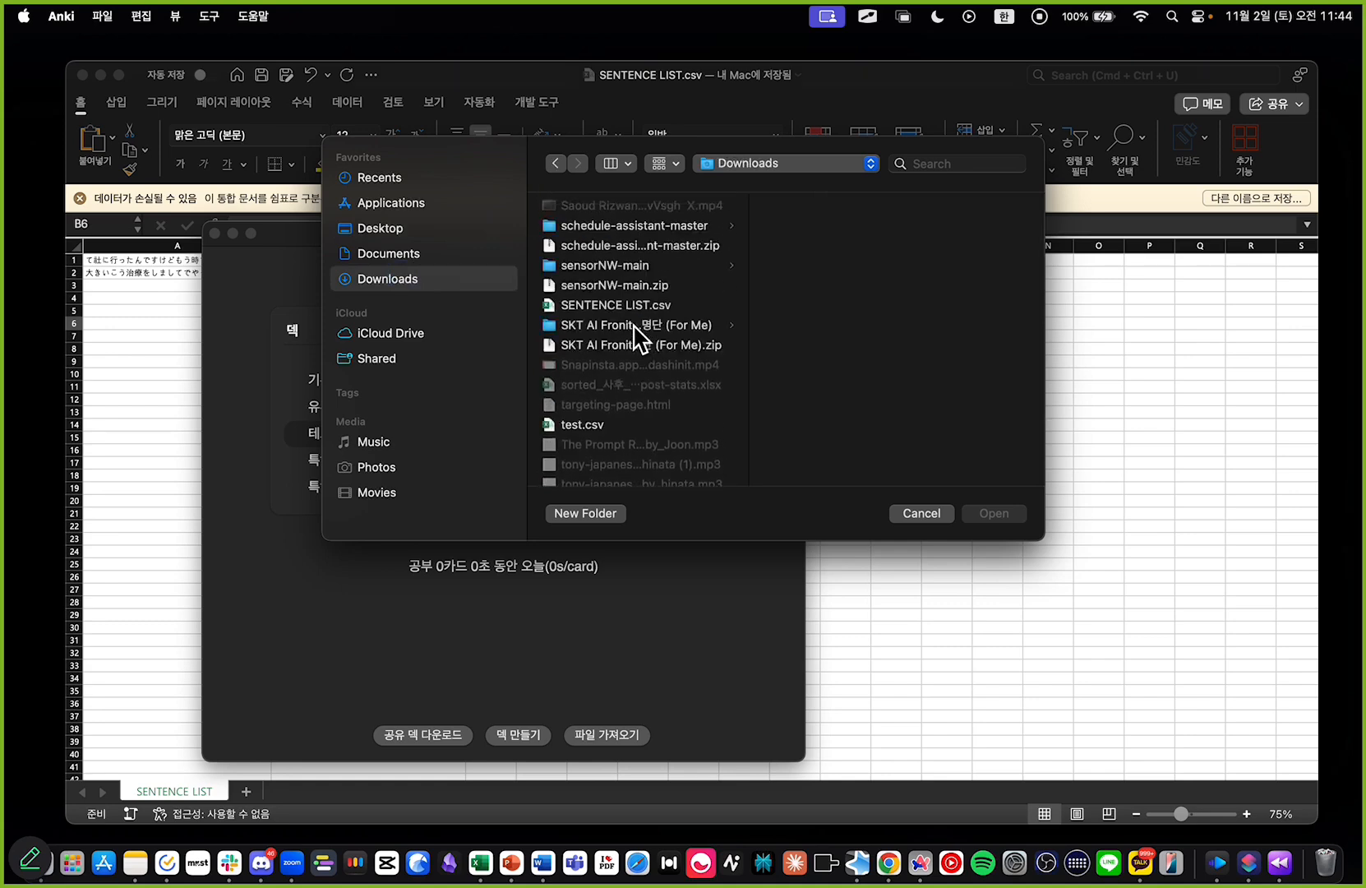
{"action": "double_click", "coordinate": [623, 306]}
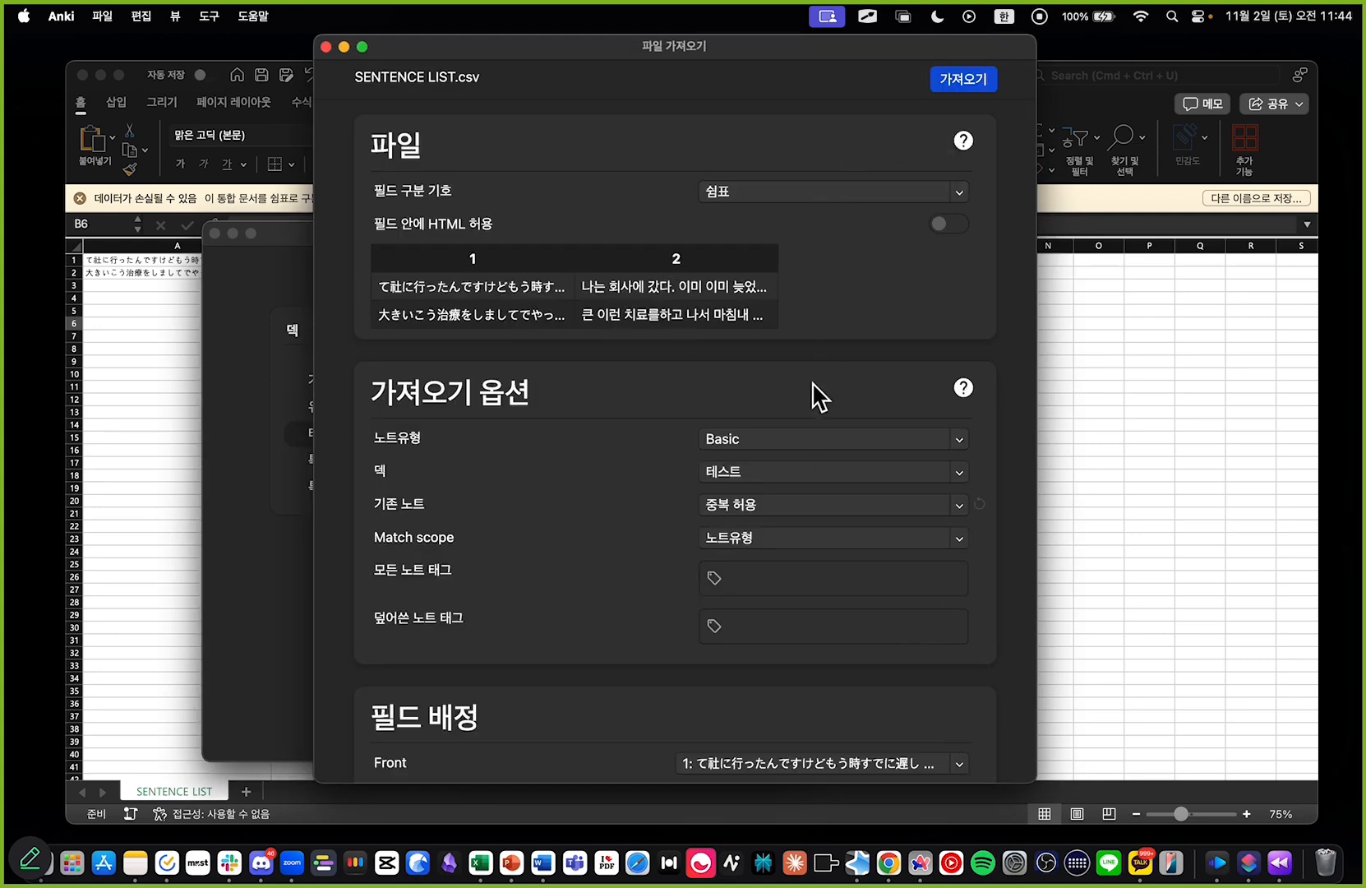
{"action": "left_click", "coordinate": [949, 81]}
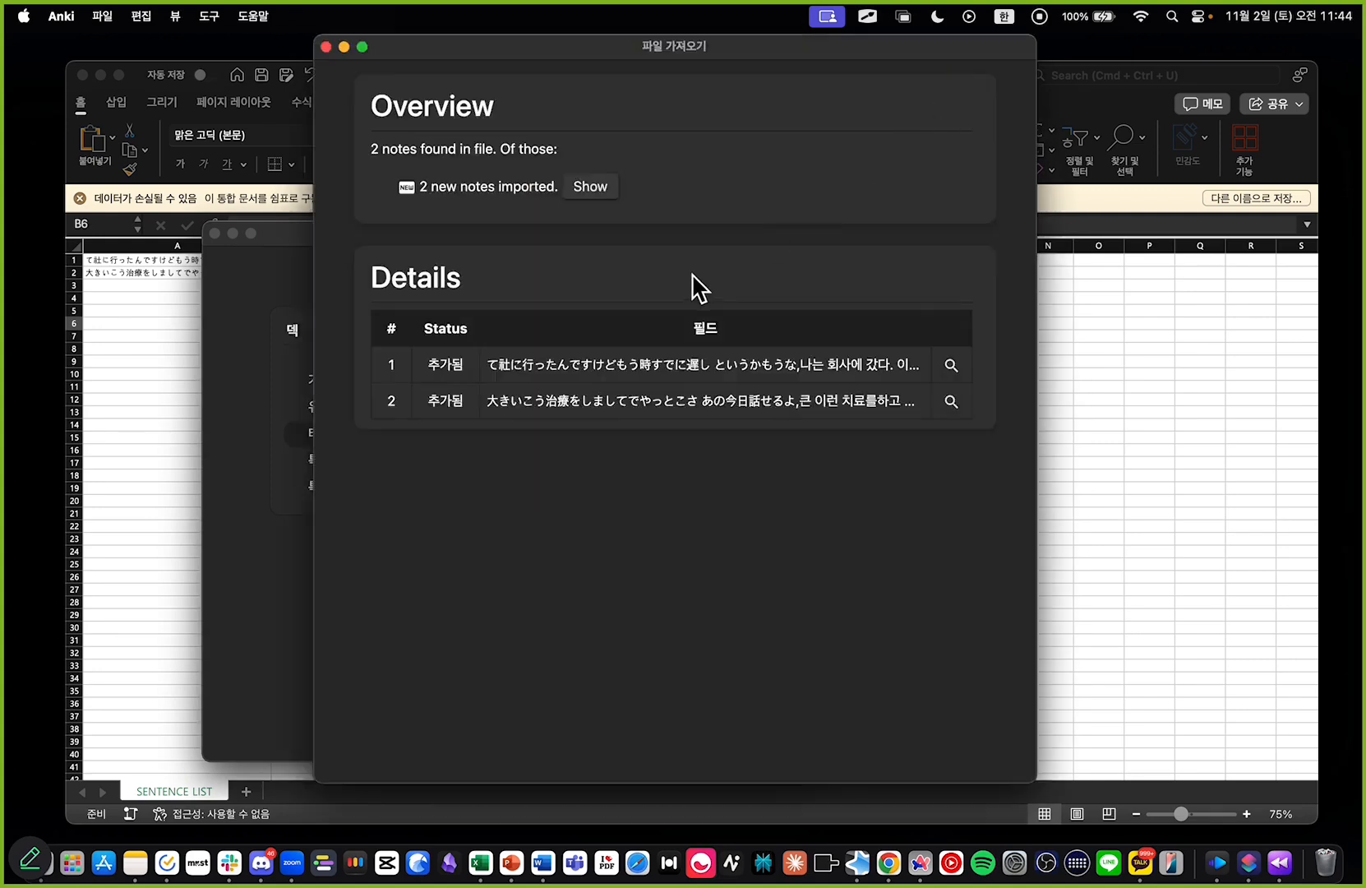
{"action": "left_click", "coordinate": [325, 46]}
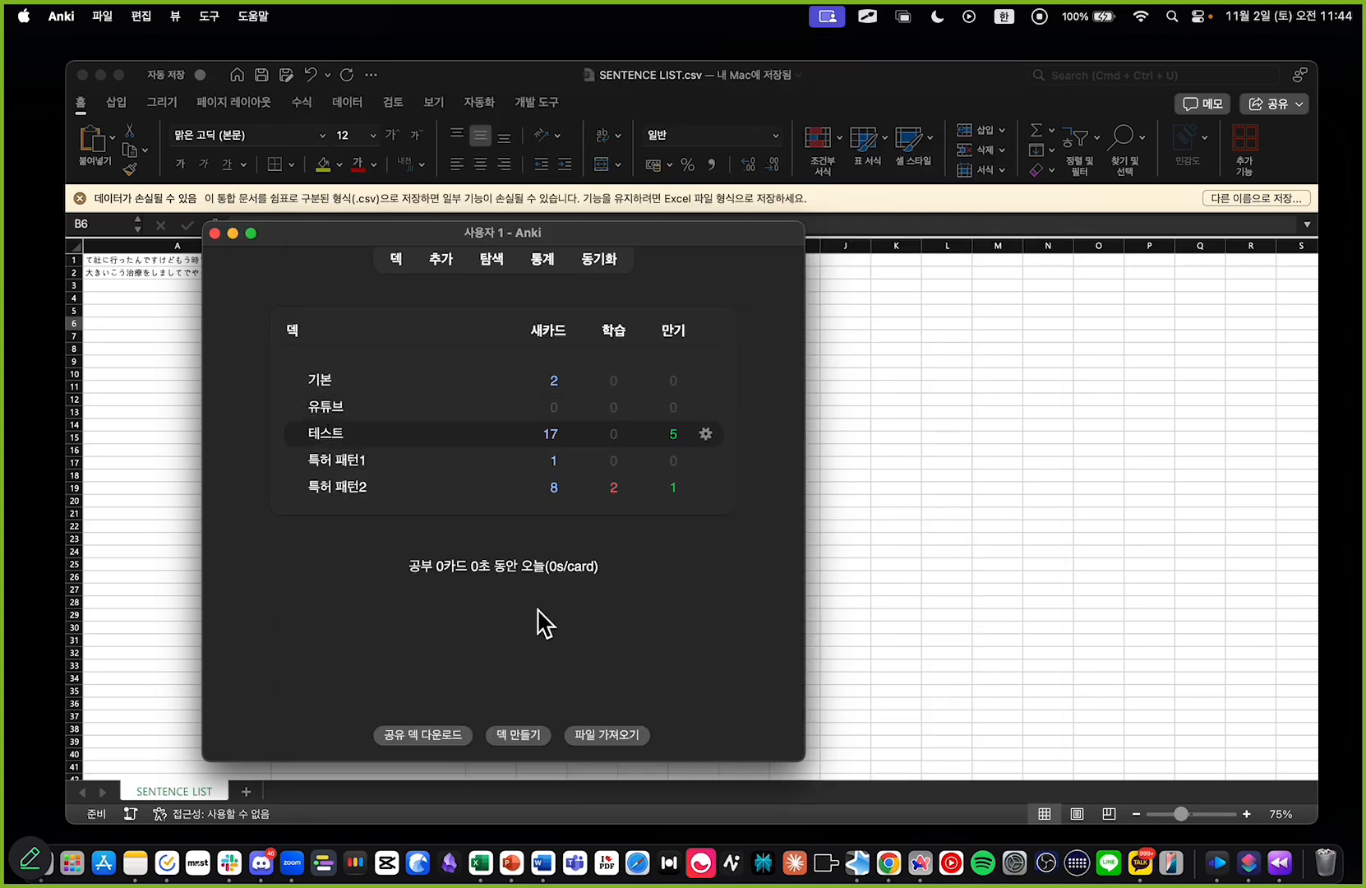
Step: Choose SENTENCE LIST.csv from Downloads again as the file to import
{"action": "left_click", "coordinate": [613, 737]}
{"action": "scroll", "coordinate": [641, 357], "scroll_direction": "down", "scroll_amount": 10}
{"action": "scroll", "coordinate": [641, 357], "scroll_direction": "down", "scroll_amount": 15}
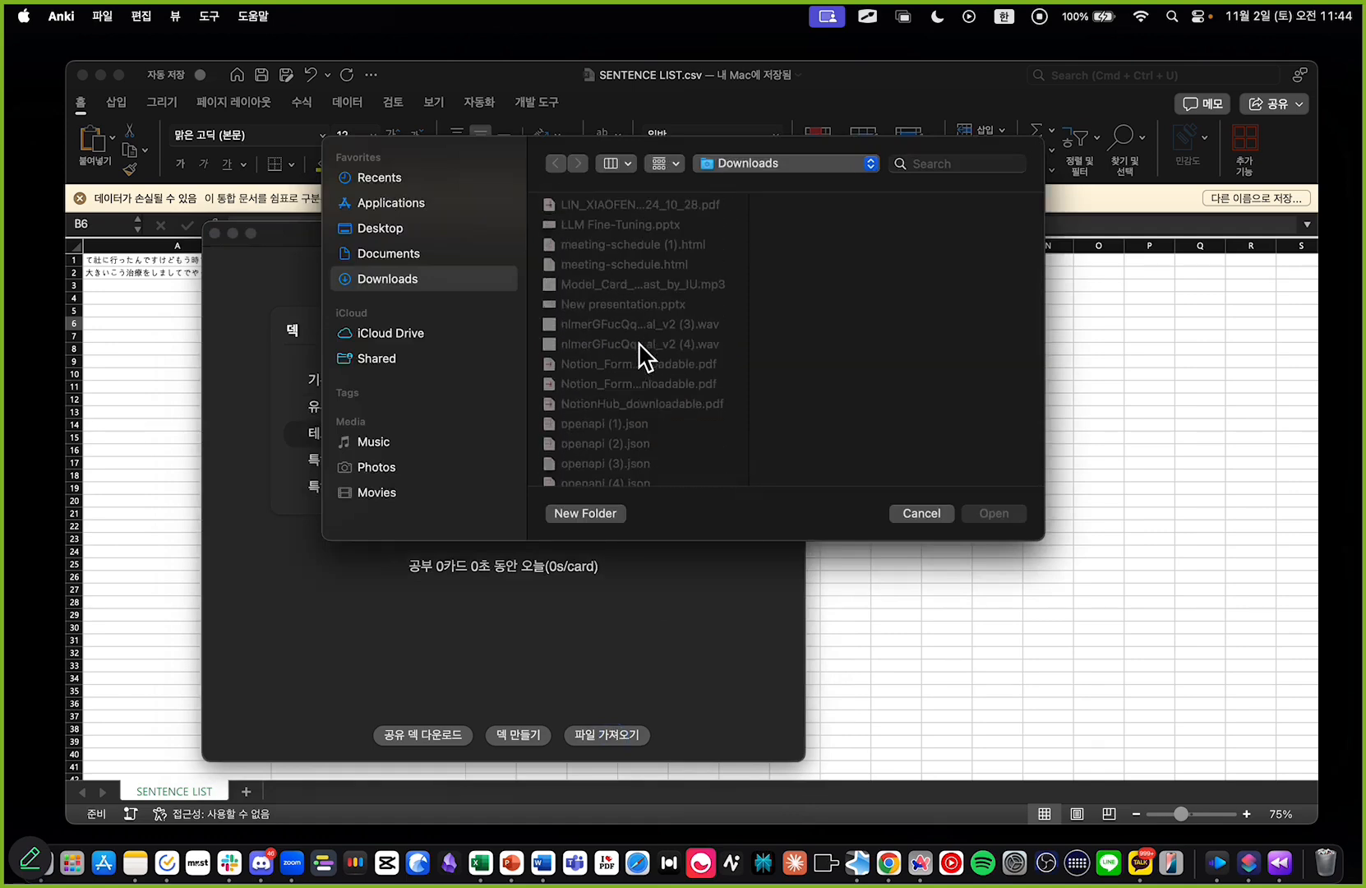
{"action": "scroll", "coordinate": [641, 357], "scroll_direction": "up", "scroll_amount": 5}
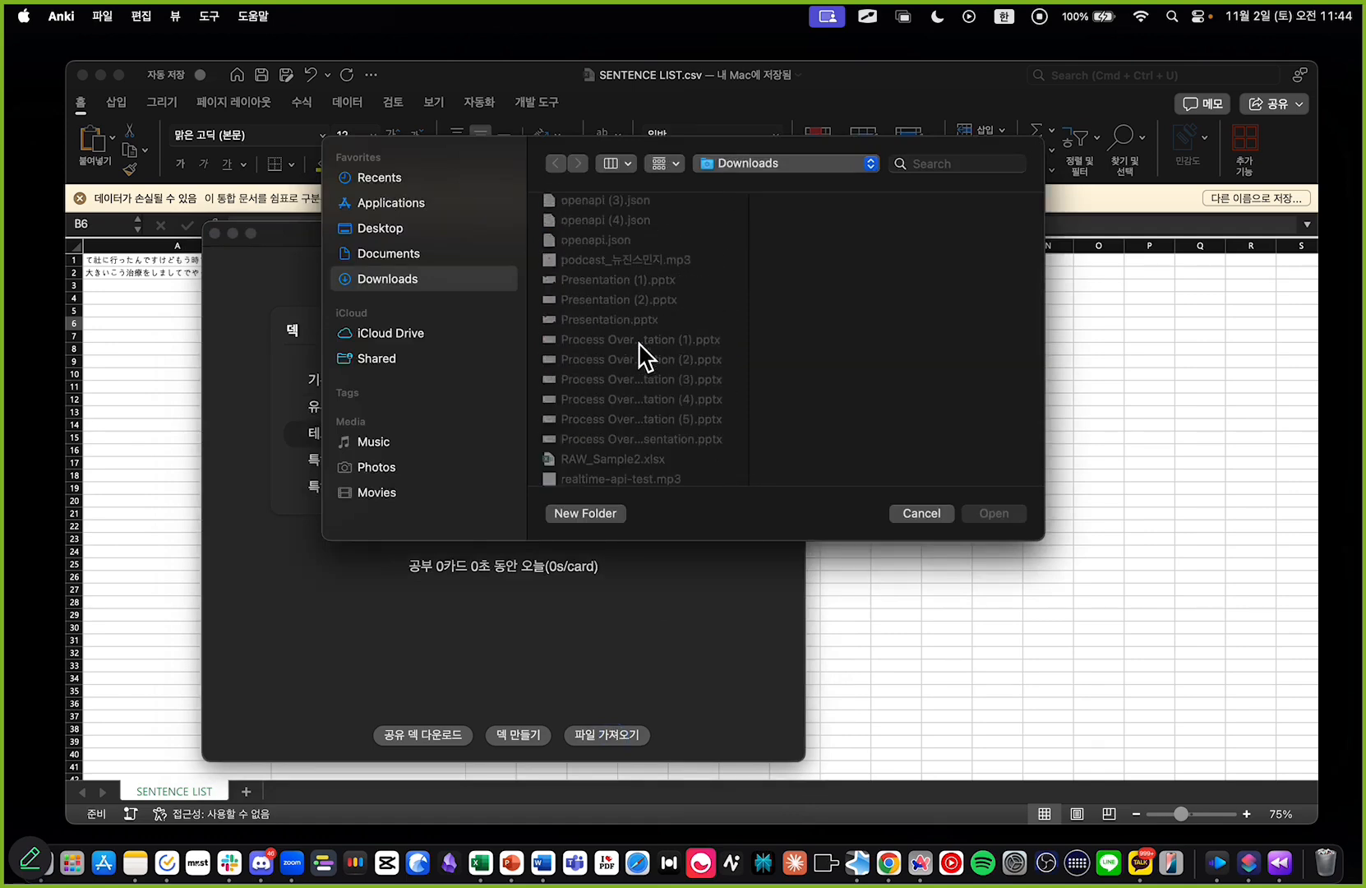
{"action": "left_click", "coordinate": [624, 393]}
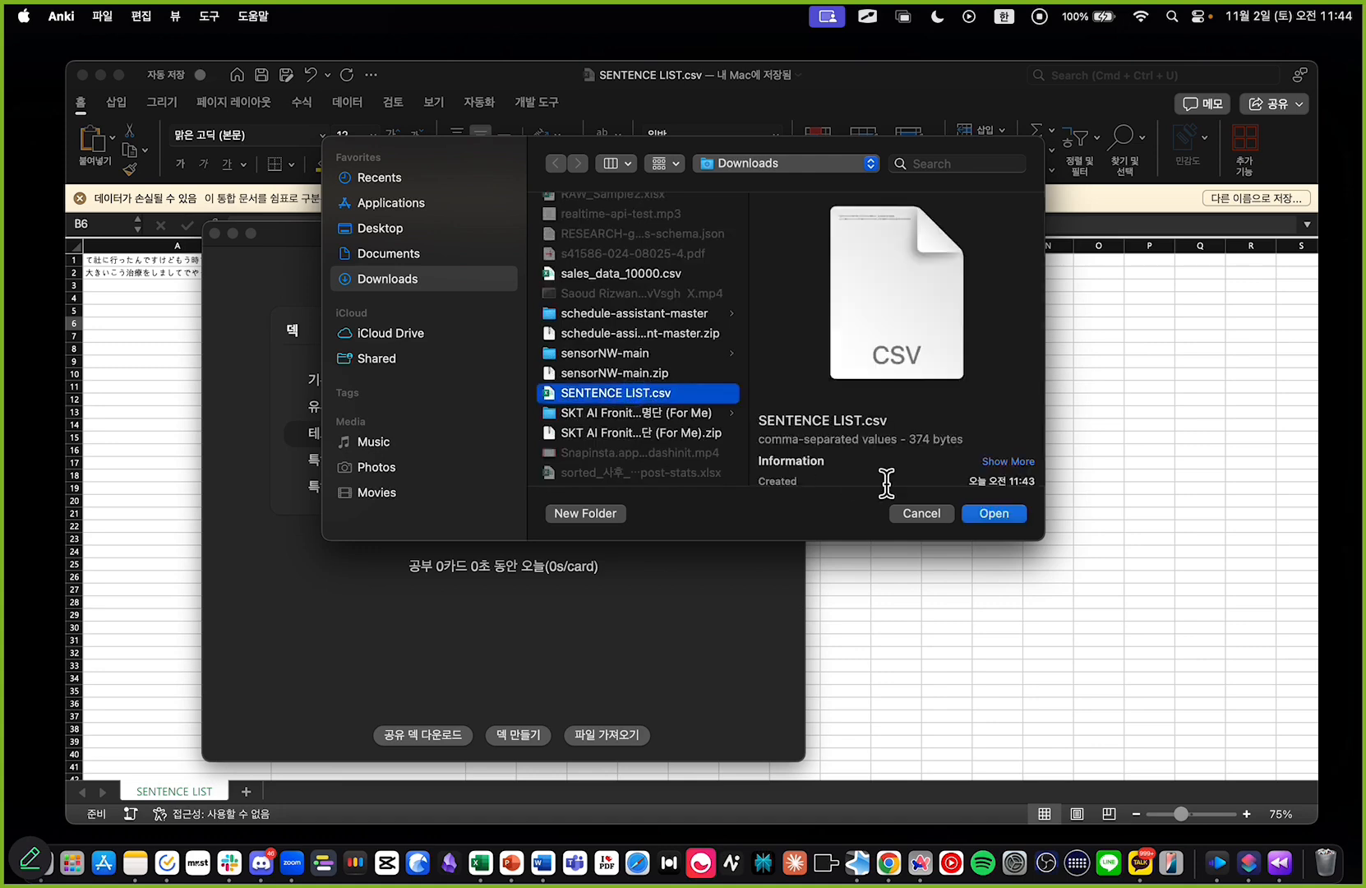
{"action": "left_click", "coordinate": [978, 513]}
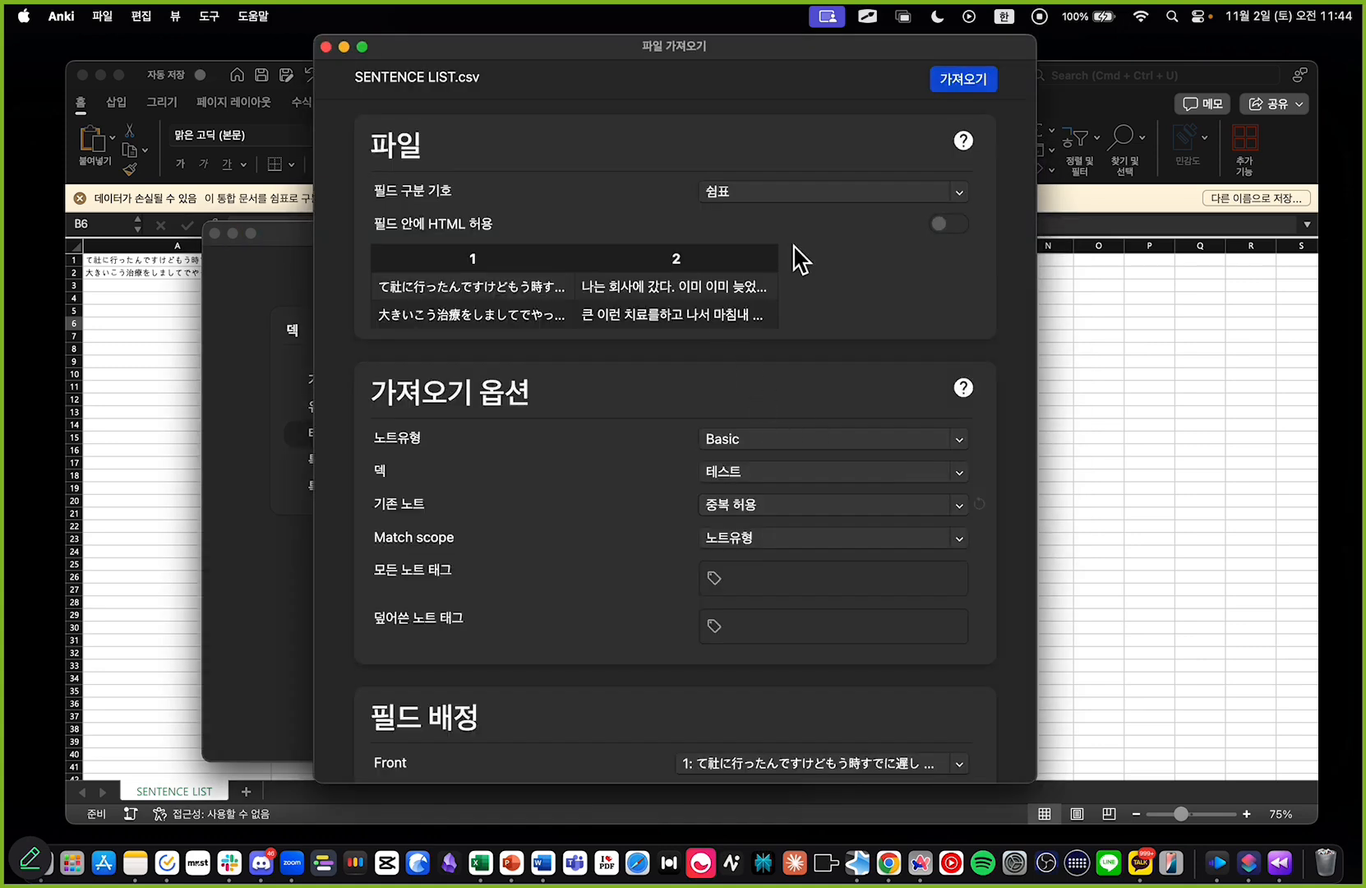
Step: Allow HTML in fields, set the target deck to 유튜브, import the notes and close the summary
{"action": "left_click", "coordinate": [950, 225]}
{"action": "left_click", "coordinate": [770, 474]}
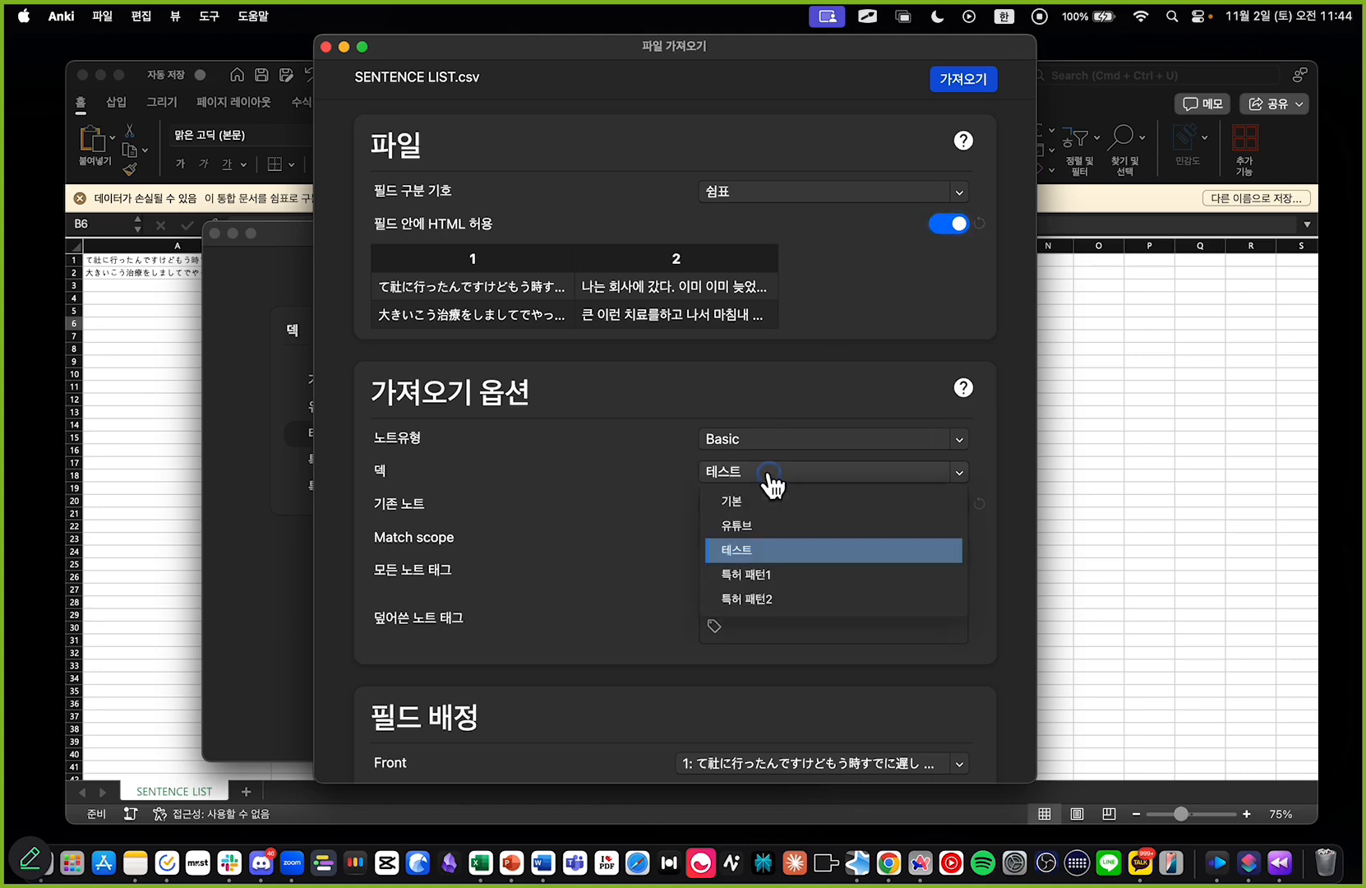
{"action": "left_click", "coordinate": [754, 530]}
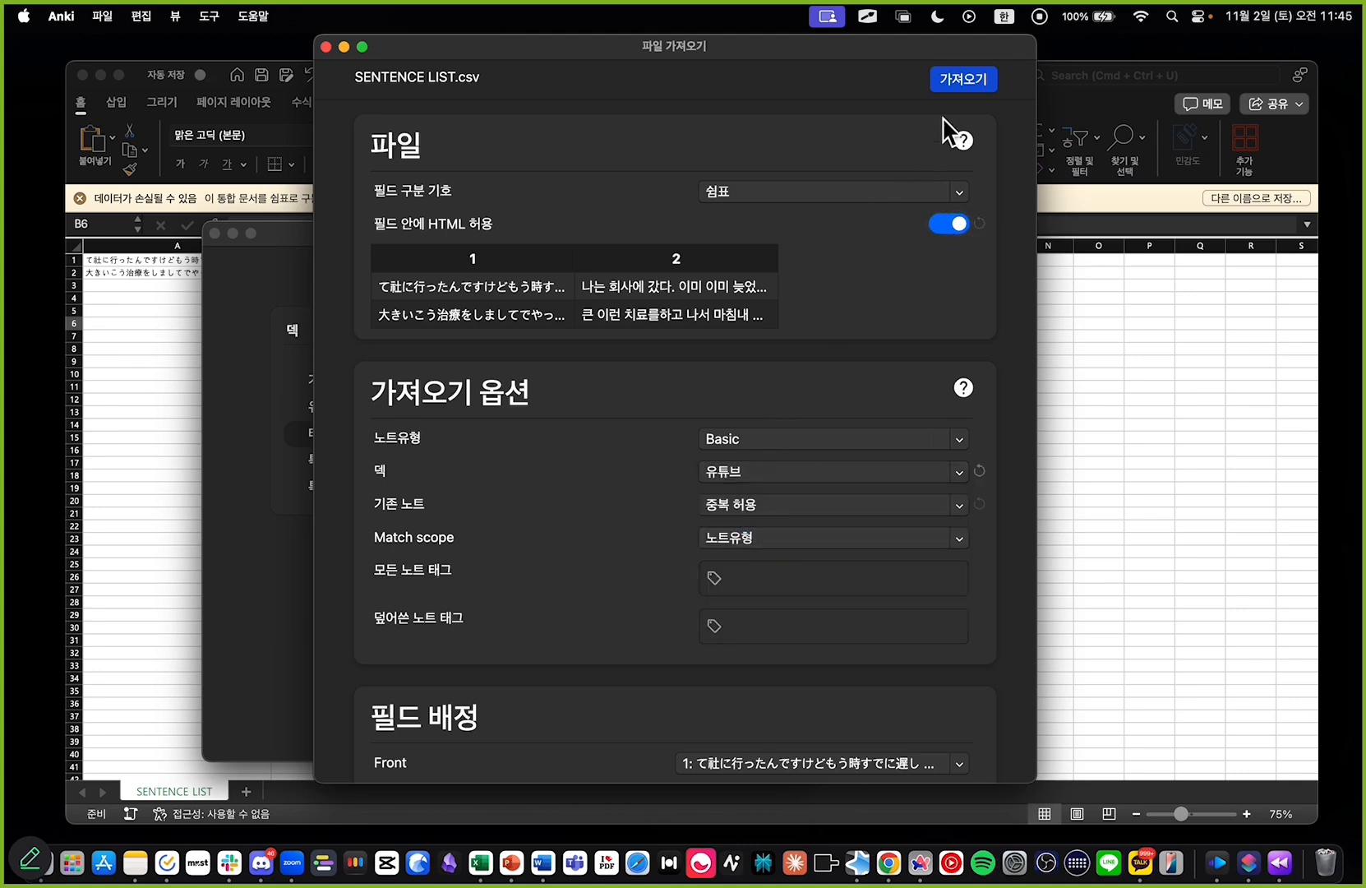
{"action": "left_click", "coordinate": [960, 82]}
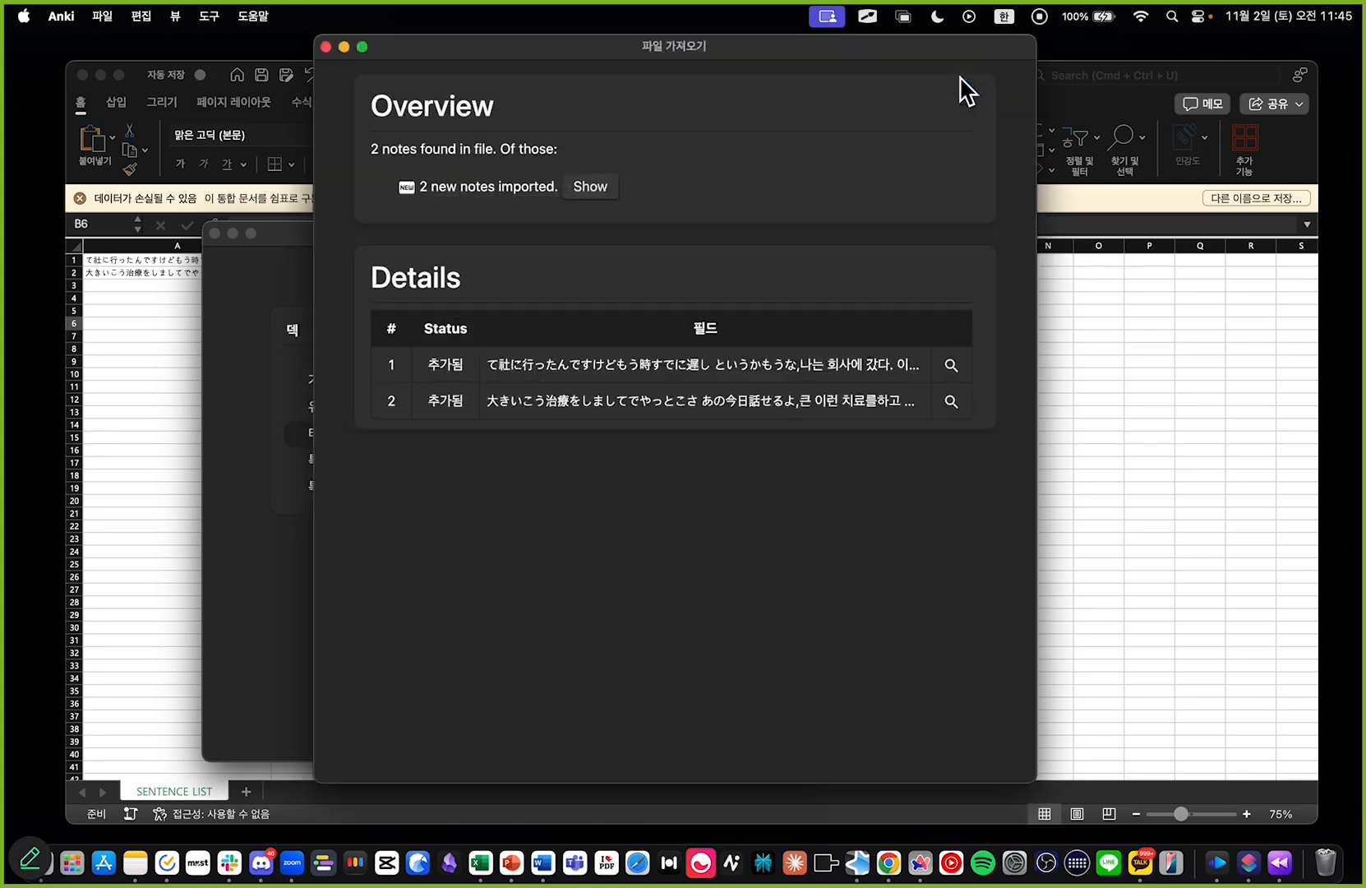
{"action": "left_click", "coordinate": [325, 47]}
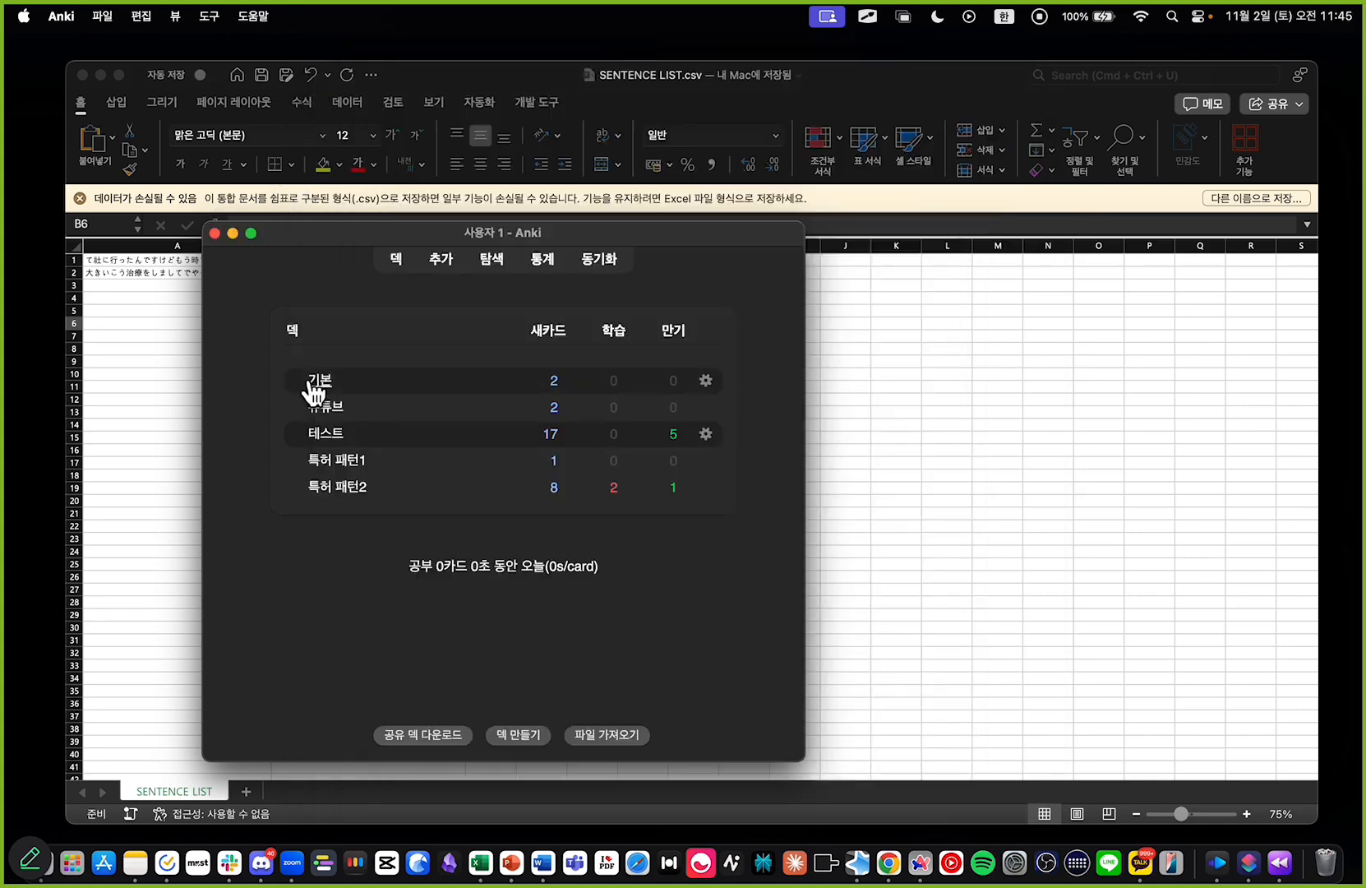
Step: Start studying the 유튜브 deck and highlight the Japanese sentence on the first card
{"action": "left_click", "coordinate": [337, 417]}
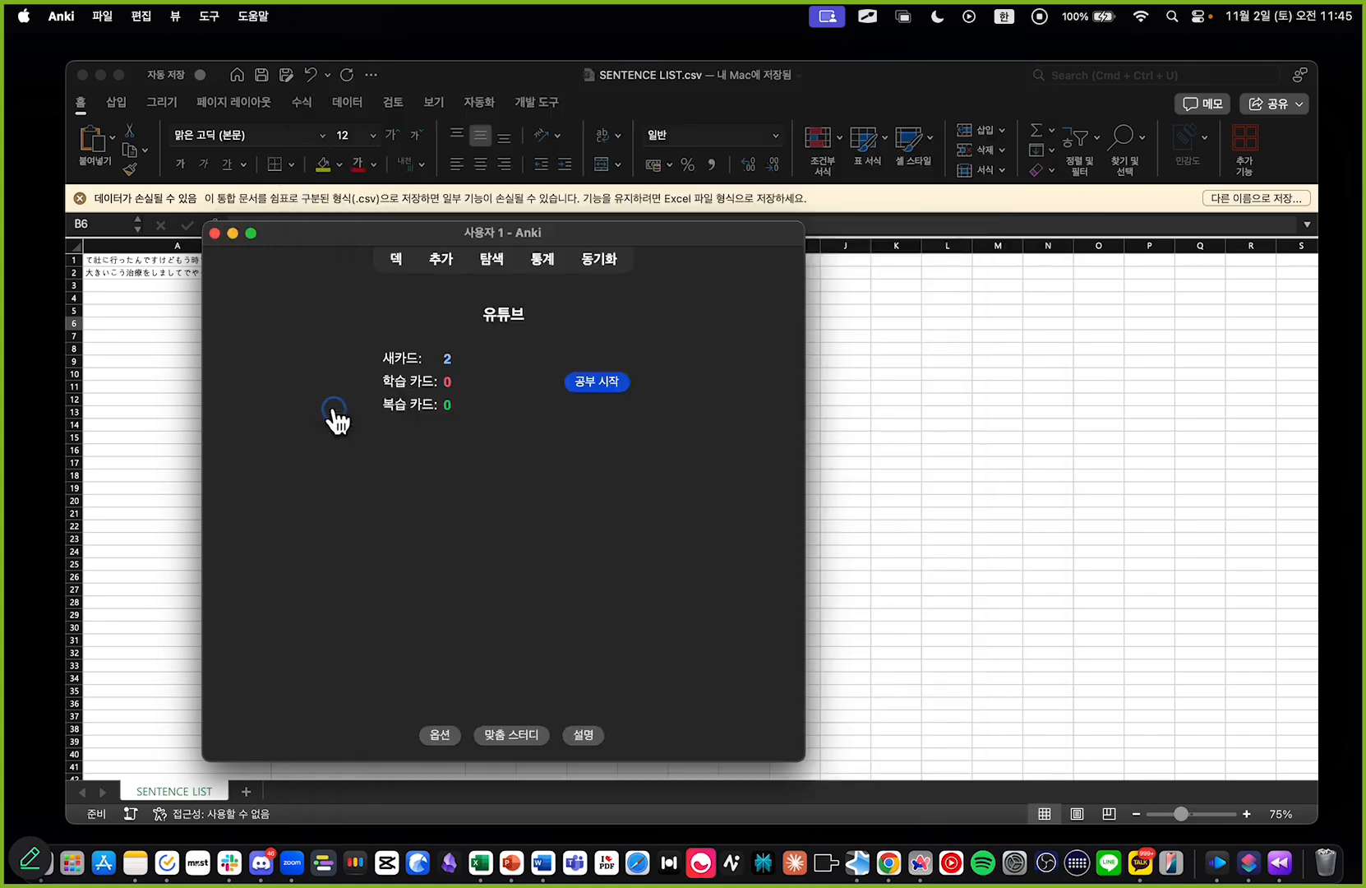
{"action": "left_click", "coordinate": [615, 383]}
{"action": "left_click_drag", "start_coordinate": [237, 310], "coordinate": [756, 351]}
{"action": "left_click", "coordinate": [723, 362]}
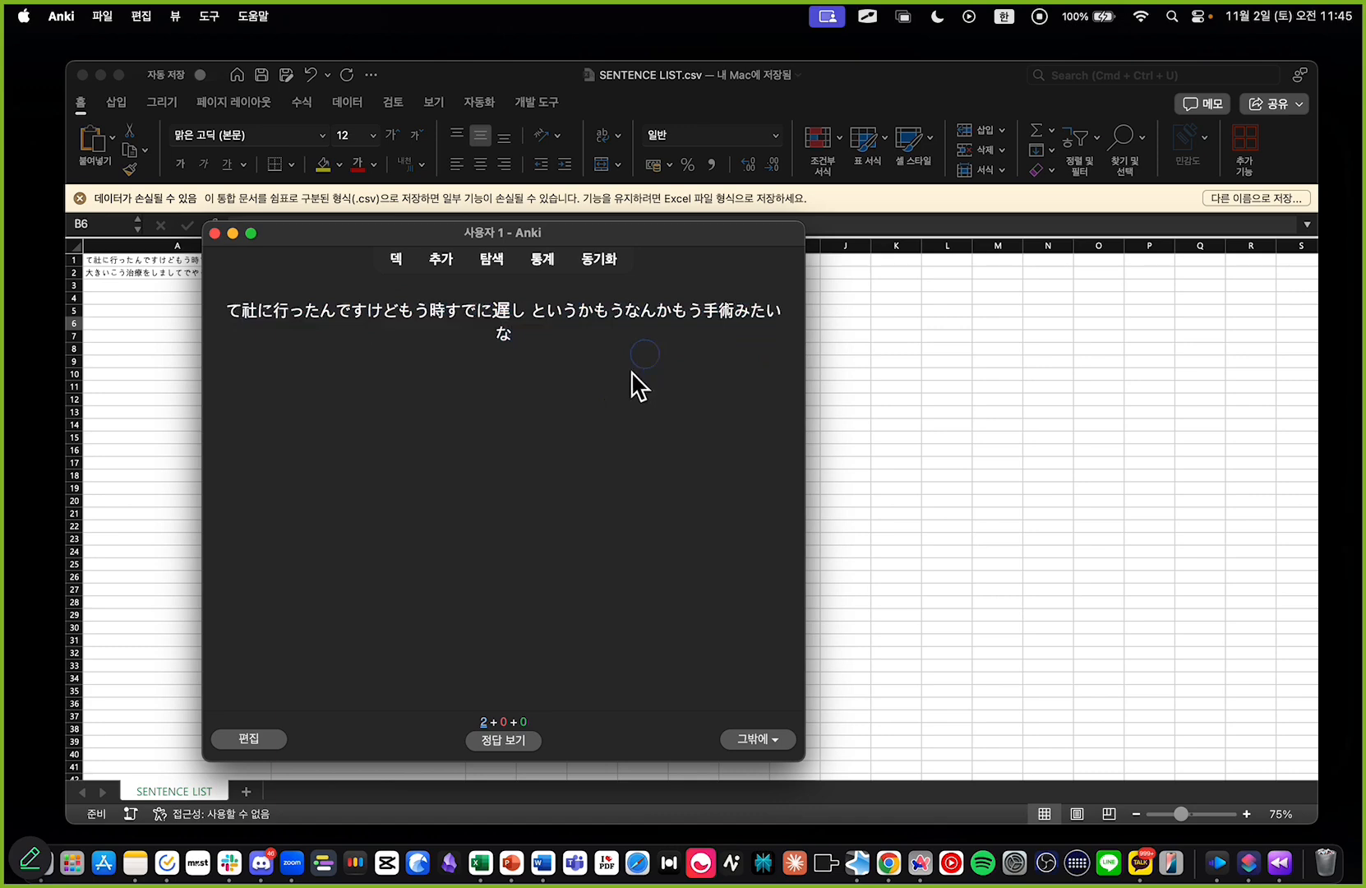
Step: Reveal the card's Korean answer, highlight both sides, and close Anki to return to the Excel spreadsheet
{"action": "left_click", "coordinate": [511, 744]}
{"action": "left_click_drag", "start_coordinate": [374, 375], "coordinate": [642, 377]}
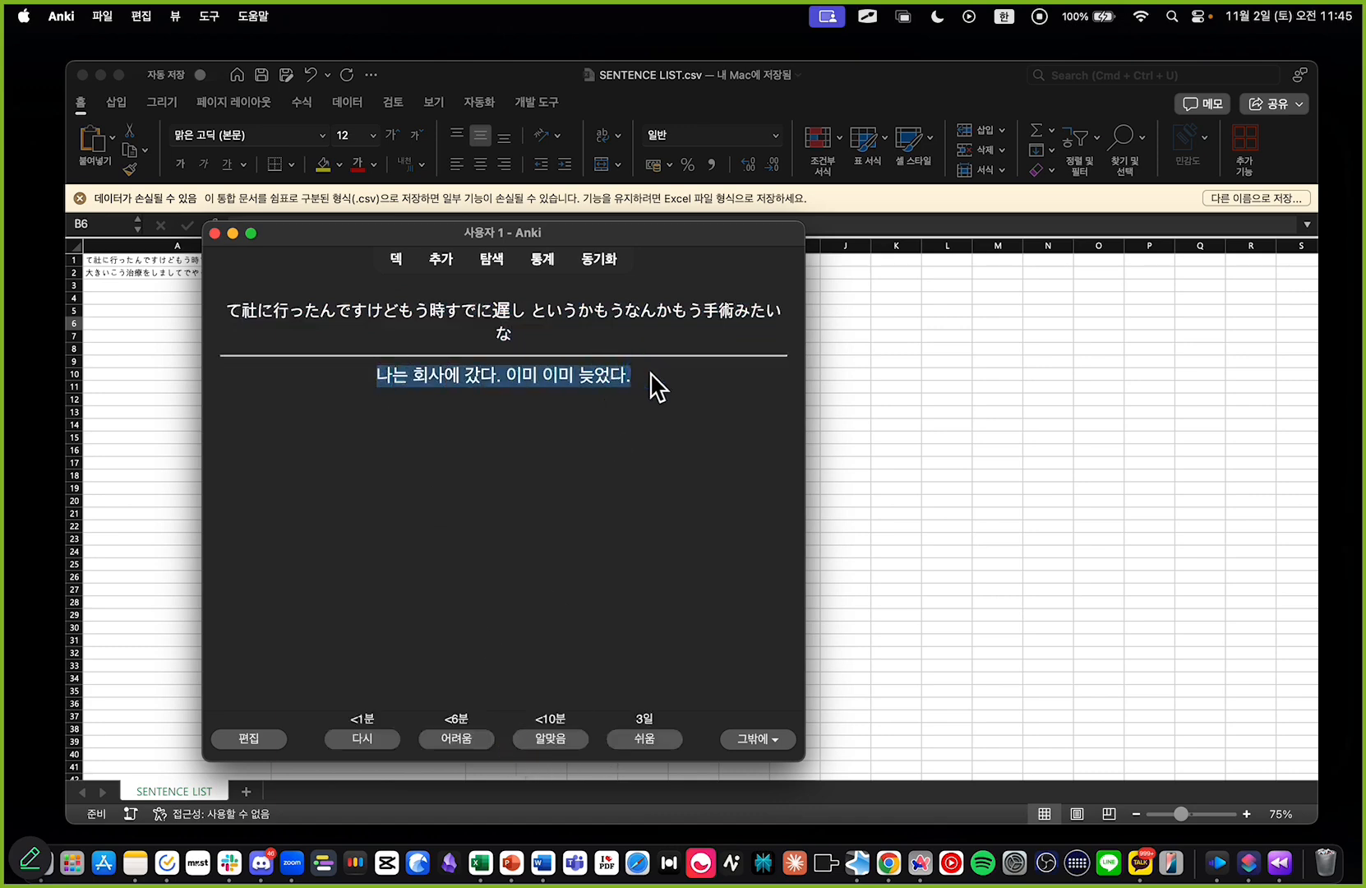
{"action": "left_click", "coordinate": [650, 374]}
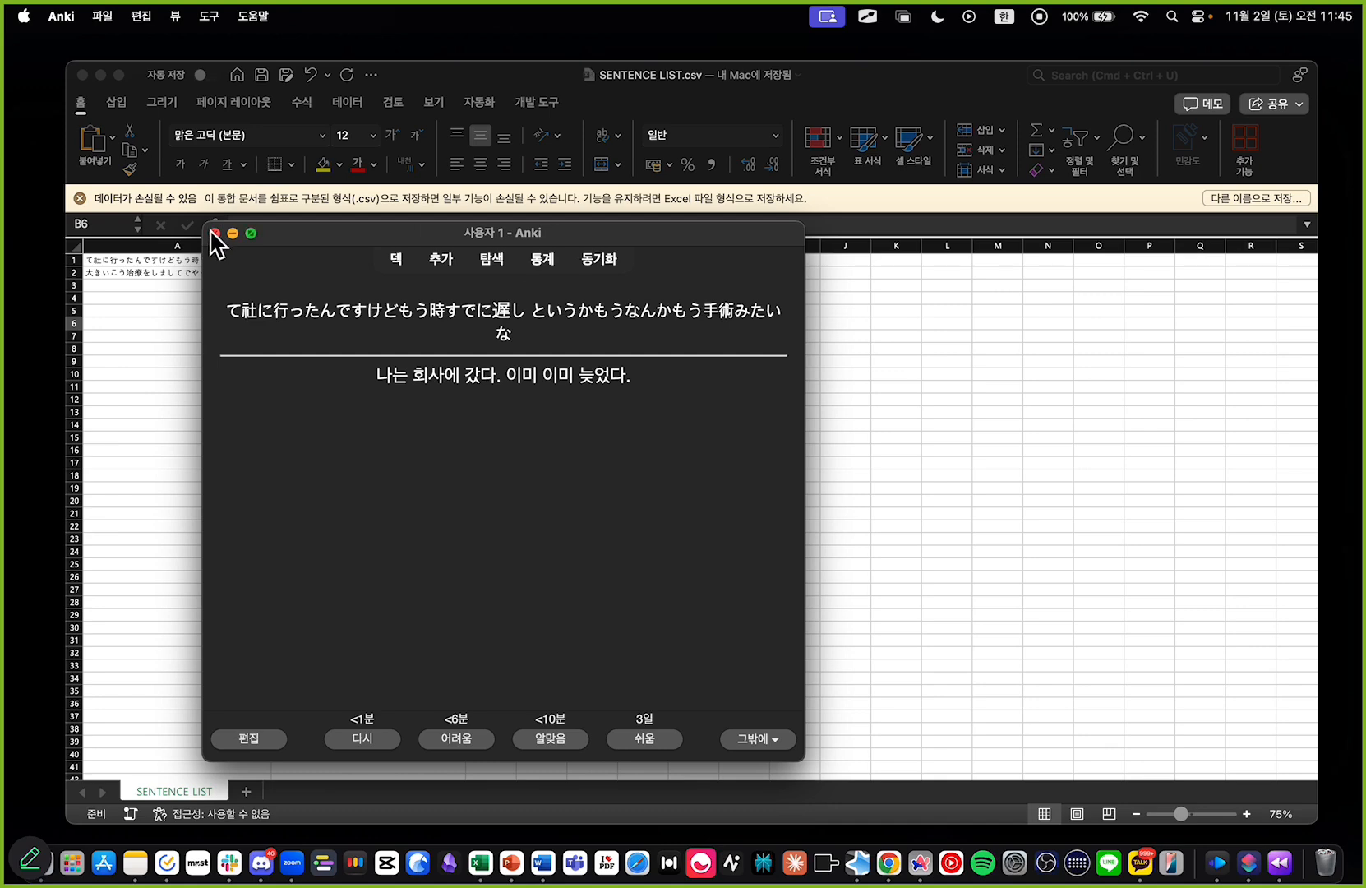
{"action": "left_click_drag", "start_coordinate": [226, 310], "coordinate": [658, 382]}
{"action": "left_click", "coordinate": [633, 394]}
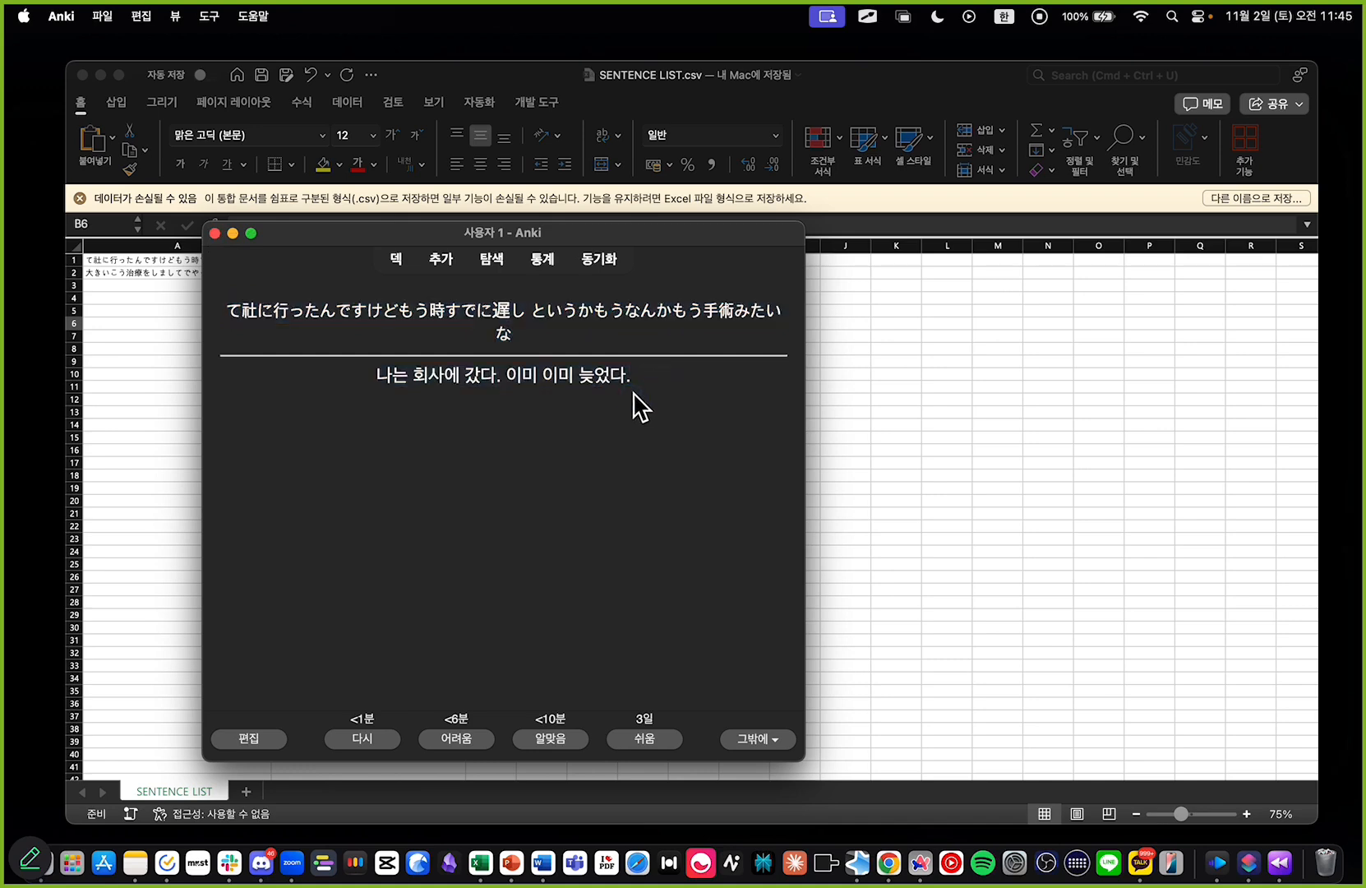
{"action": "left_click", "coordinate": [214, 234]}
{"action": "left_click", "coordinate": [177, 325]}
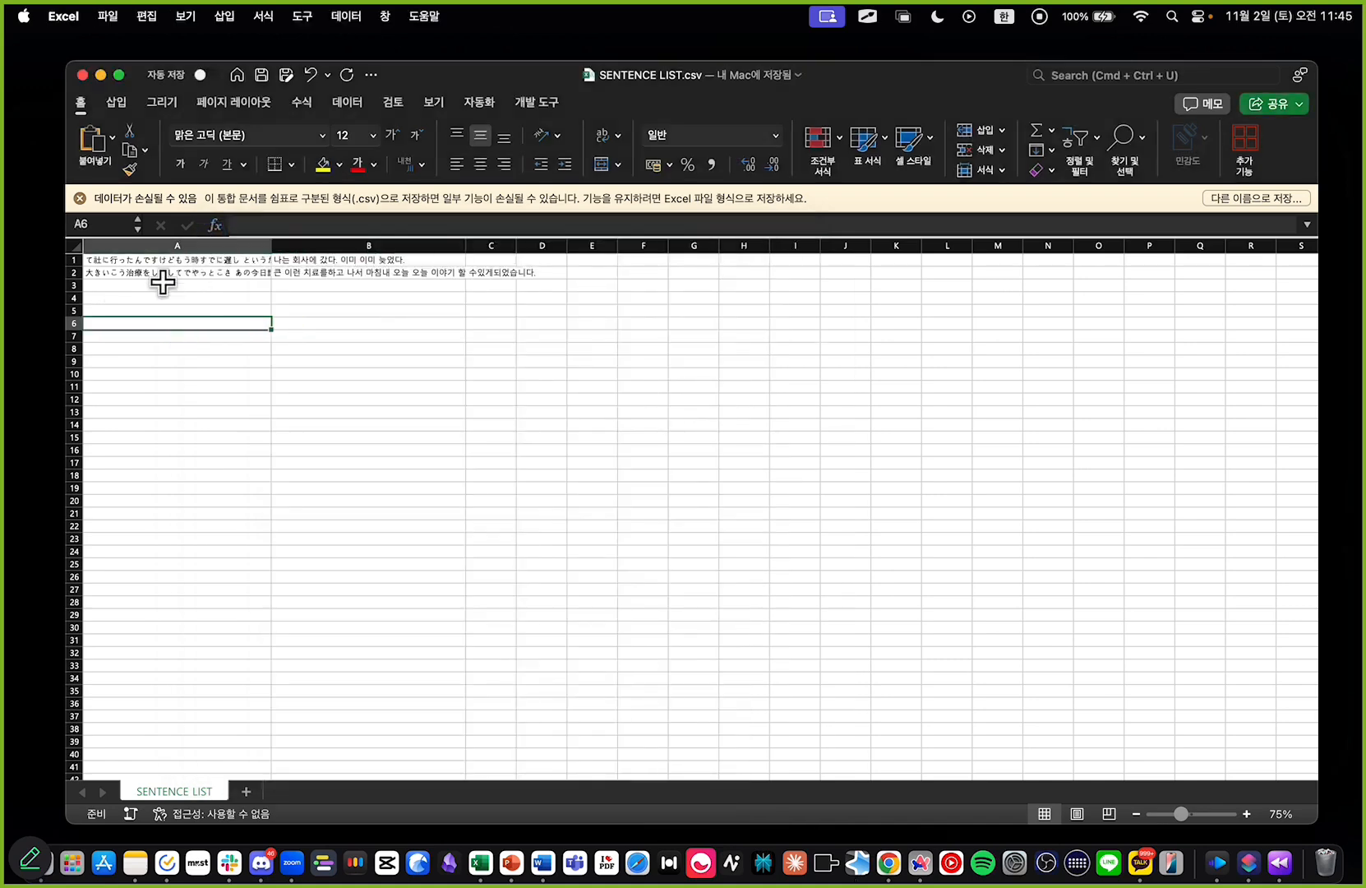
Step: Enlarge the sheet and examine the Japanese sentence in A1, highlighting its opening fragment in the cell's text, then leave the cell
{"action": "right_click", "coordinate": [174, 293]}
{"action": "left_click", "coordinate": [110, 304]}
{"action": "left_click", "coordinate": [189, 334]}
{"action": "scroll", "coordinate": [192, 333], "scroll_direction": "up", "scroll_amount": 2}
{"action": "scroll", "coordinate": [193, 333], "scroll_direction": "up", "scroll_amount": 5}
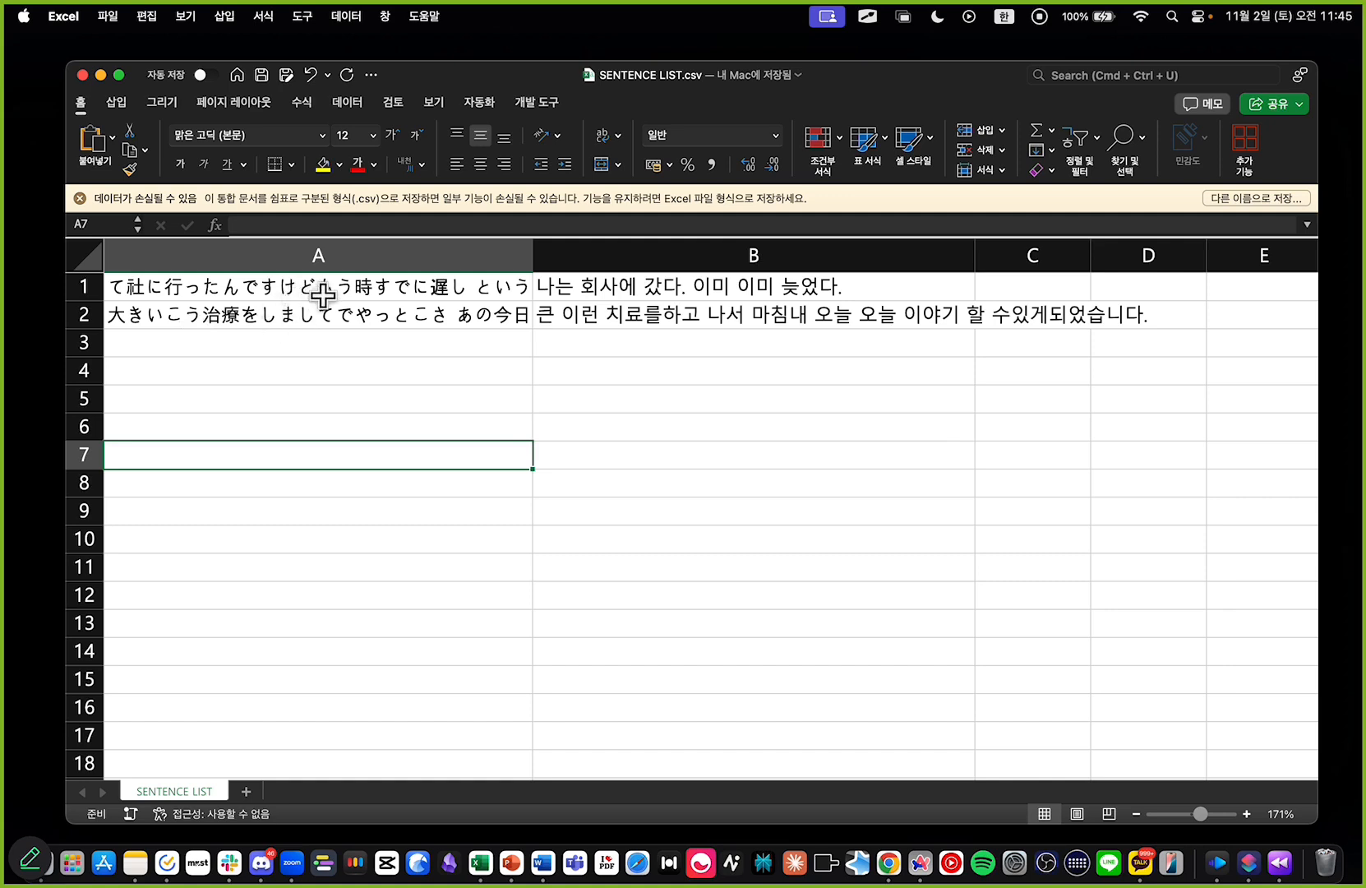
{"action": "double_click", "coordinate": [327, 292]}
{"action": "left_click_drag", "start_coordinate": [238, 226], "coordinate": [257, 226]}
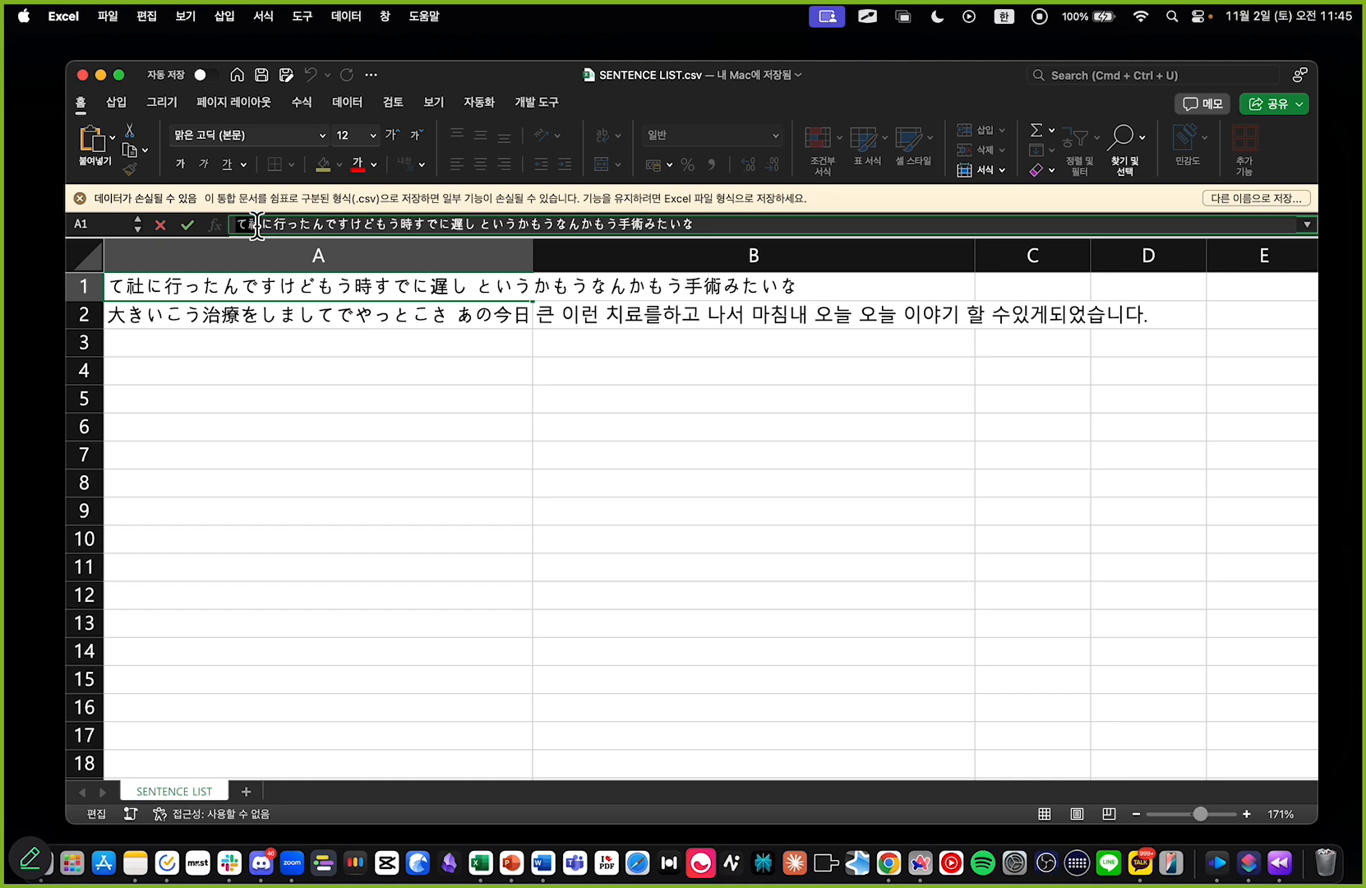
{"action": "left_click", "coordinate": [297, 222]}
{"action": "left_click_drag", "start_coordinate": [251, 224], "coordinate": [356, 230]}
{"action": "left_click", "coordinate": [372, 225]}
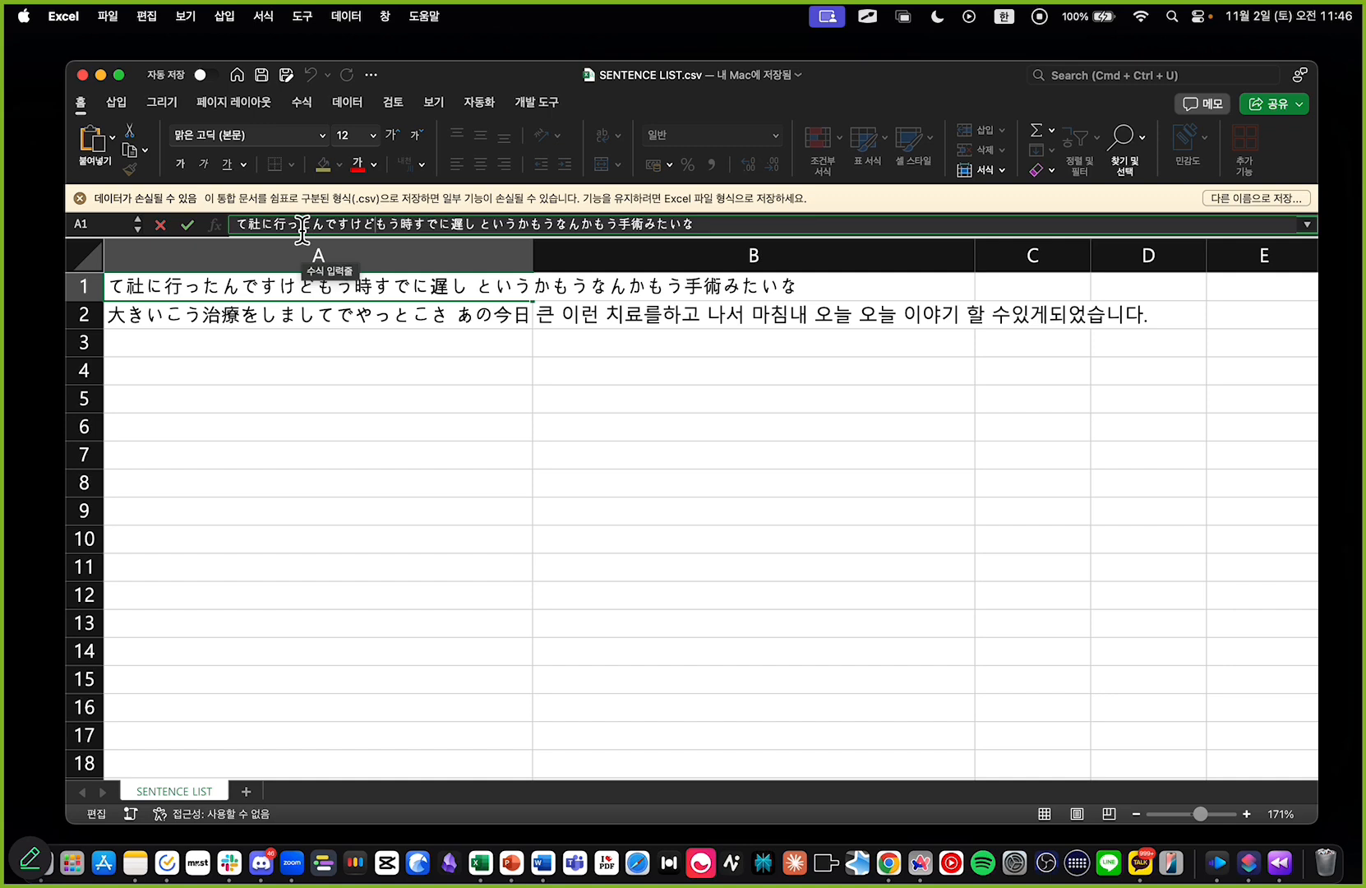
{"action": "left_click", "coordinate": [391, 399]}
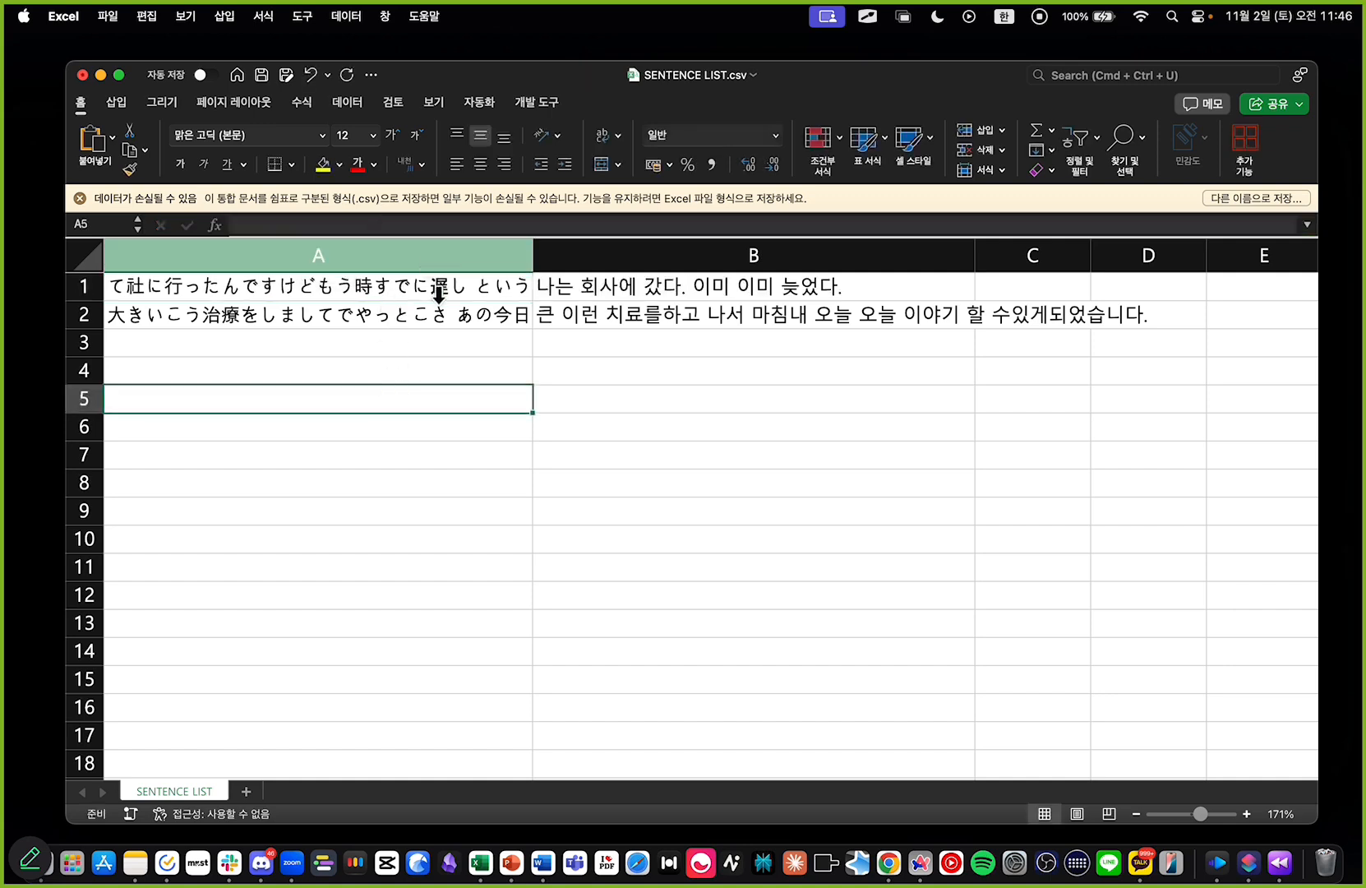
Step: Copy the Japanese and Korean sentences in A1:B2 and open ChatGPT in a new tab of the Arc browser
{"action": "left_click_drag", "start_coordinate": [401, 282], "coordinate": [620, 320]}
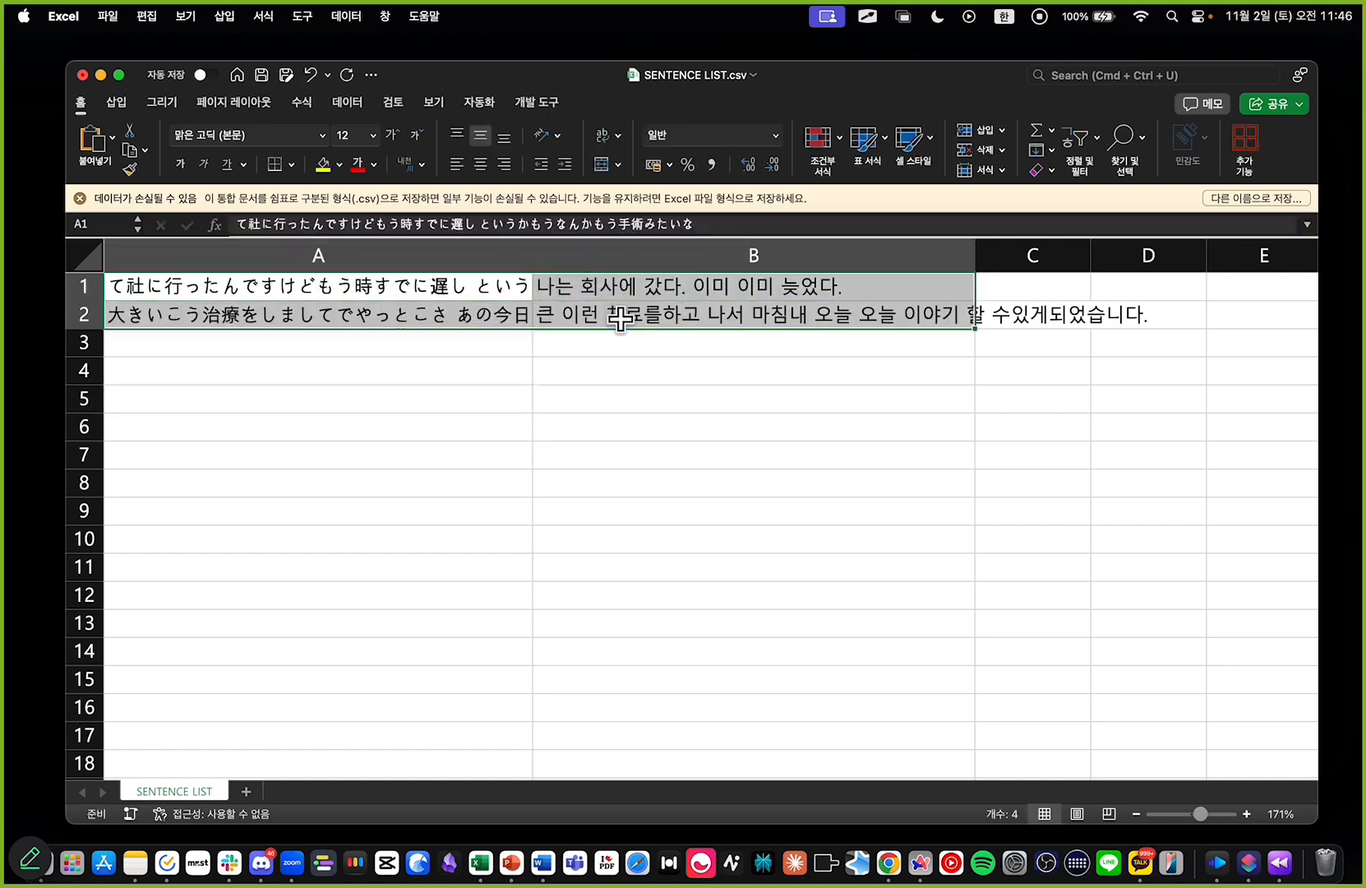
{"action": "key", "text": "cmd+c"}
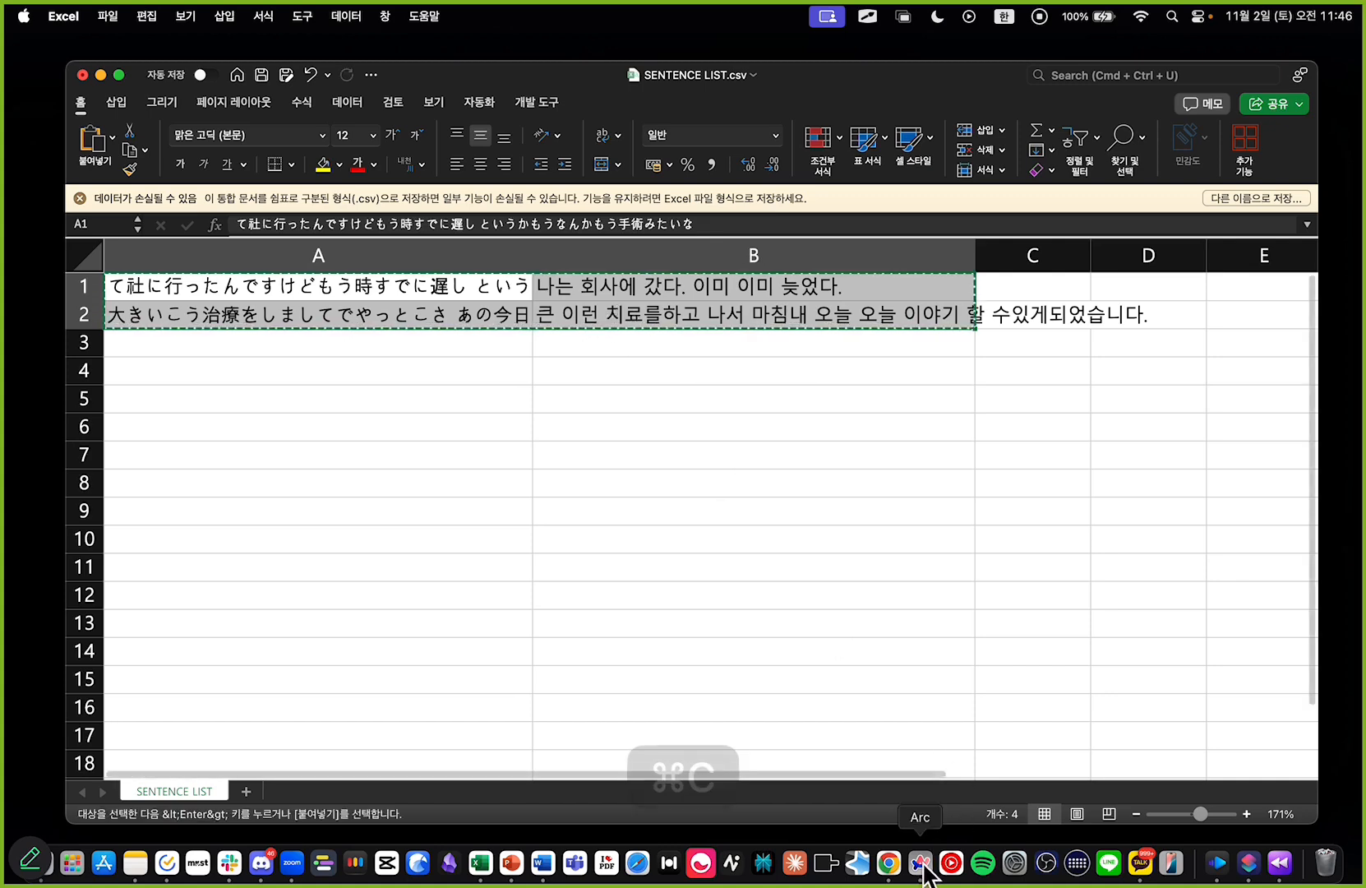
{"action": "left_click", "coordinate": [921, 864]}
{"action": "key", "text": "cmd+t"}
{"action": "type", "text": "chatgpt.com"}
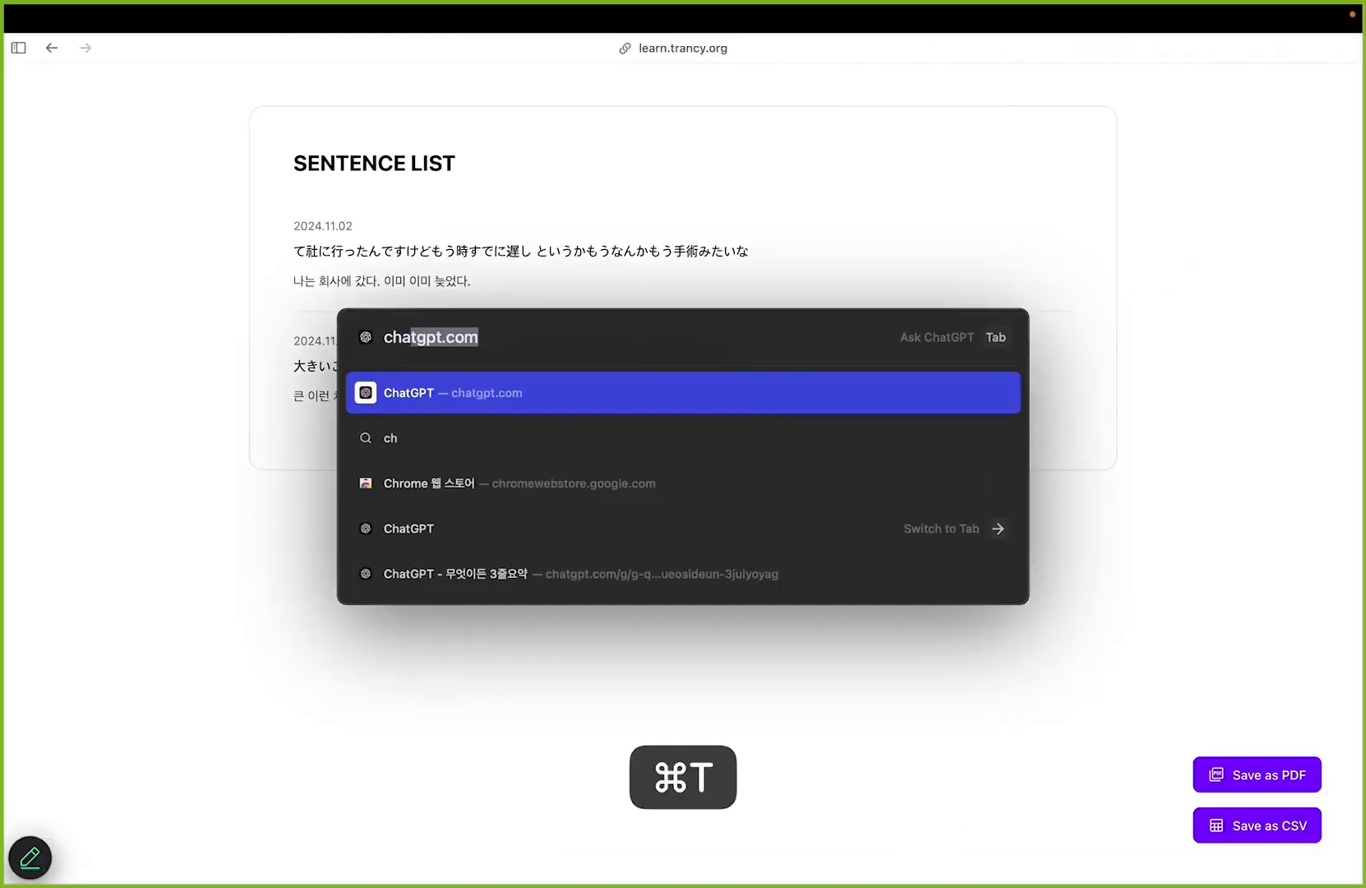
{"action": "key", "text": "Return"}
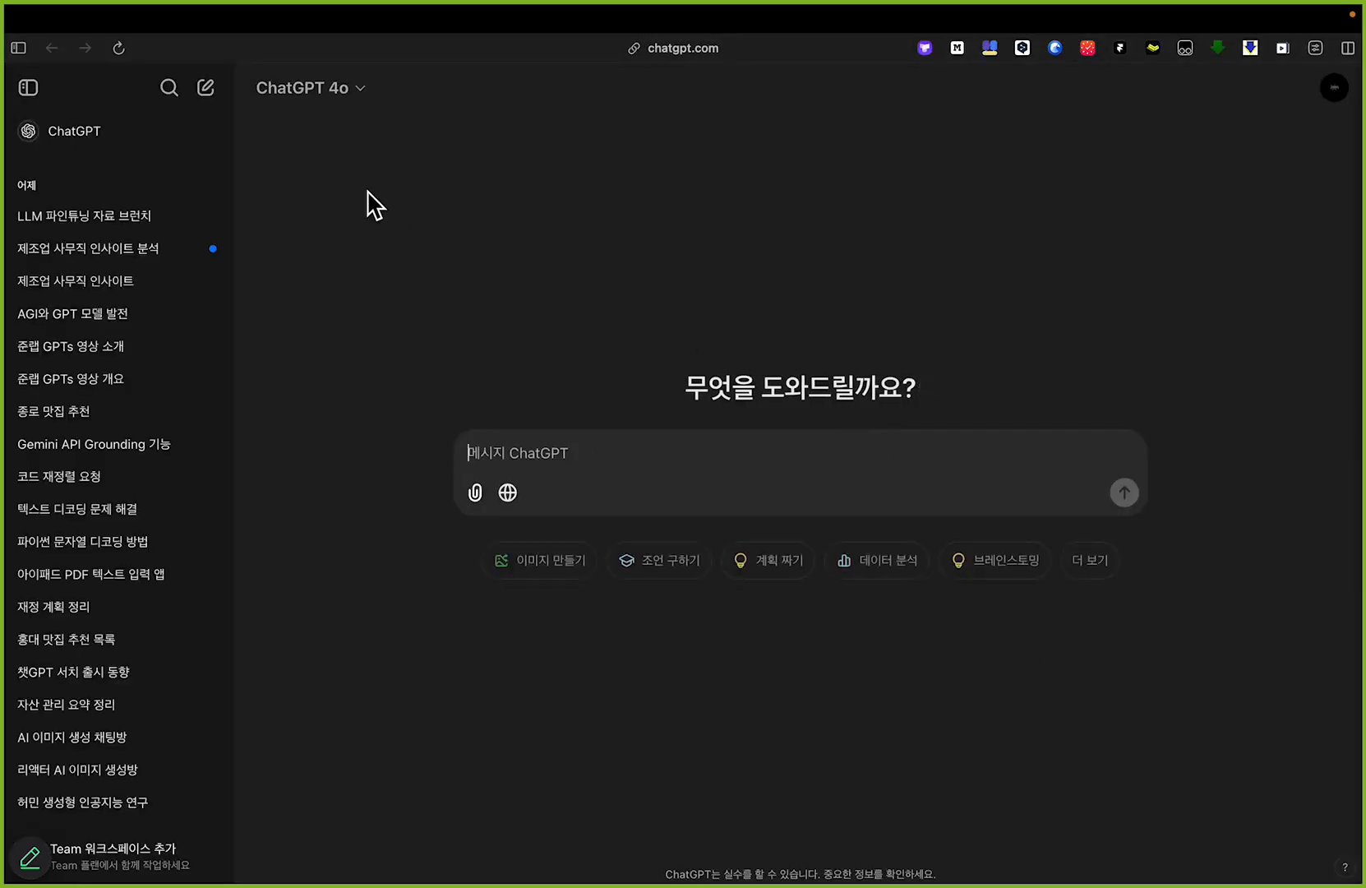
Step: Paste the copied sentences into the ChatGPT message, remove the attached image, and make room above the text for instructions
{"action": "key", "text": "super+v"}
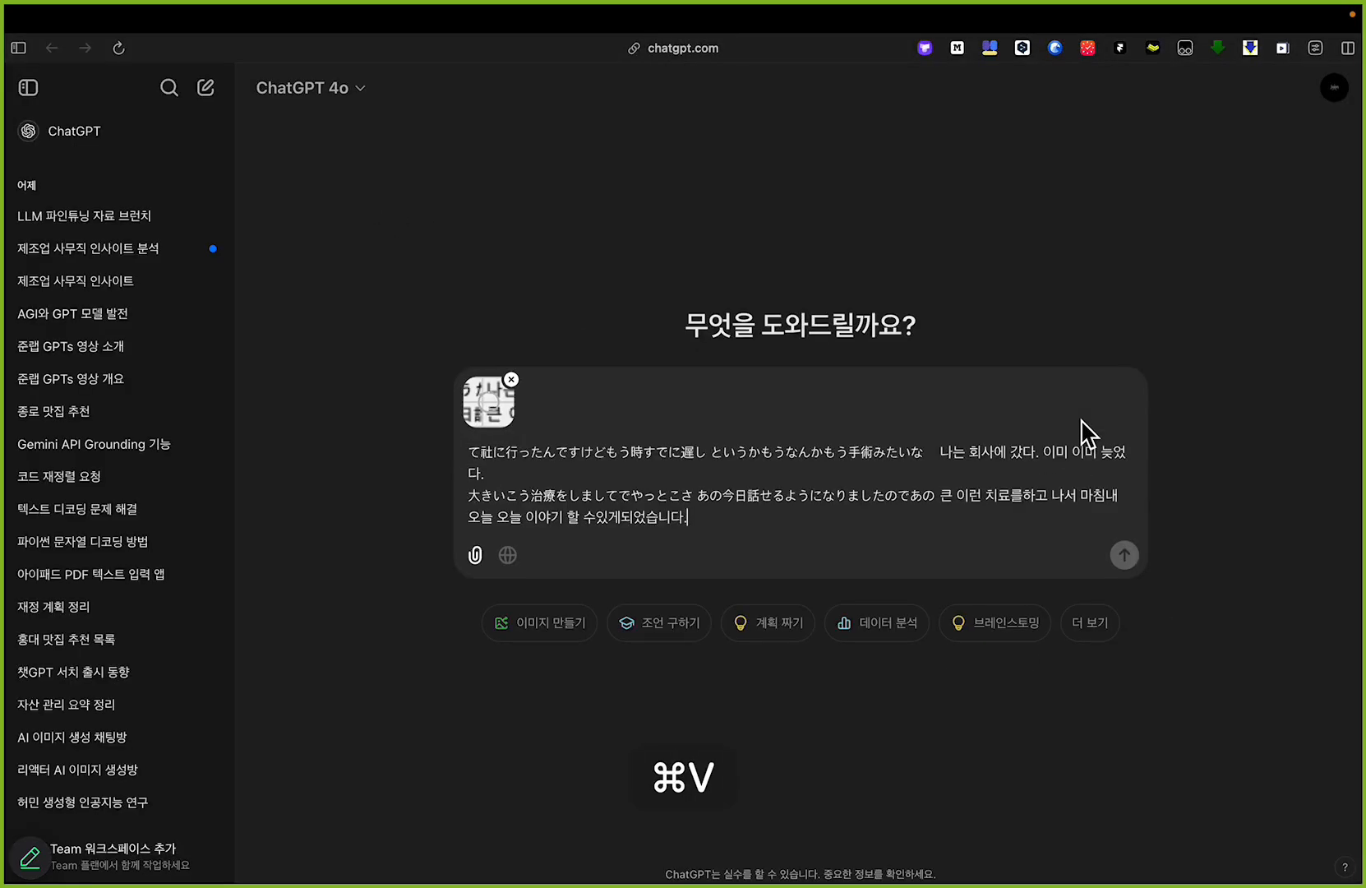
{"action": "left_click", "coordinate": [510, 380]}
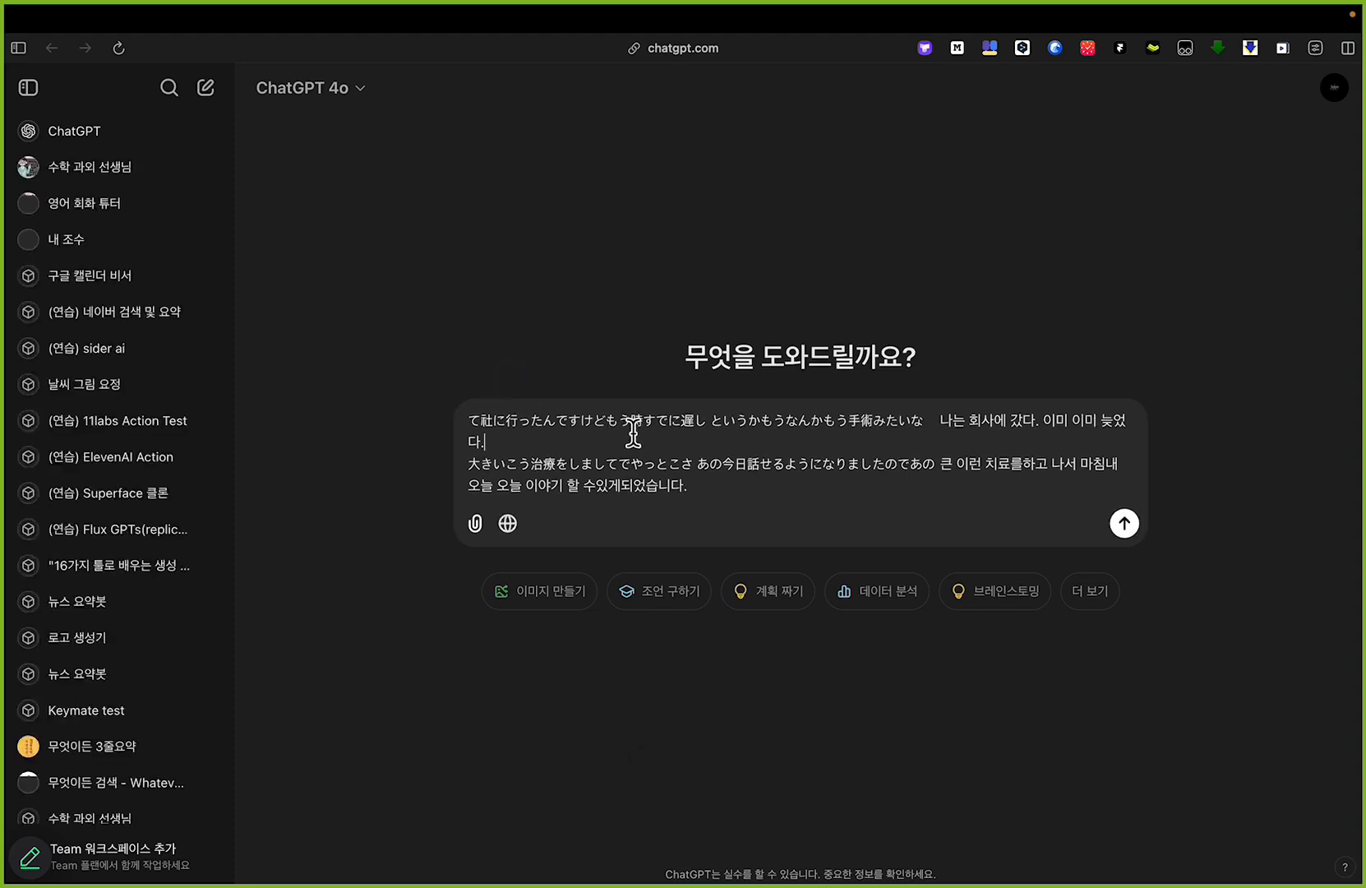
{"action": "key", "text": "super+Up"}
{"action": "key", "text": "shift+Return"}
{"action": "key", "text": "Up"}
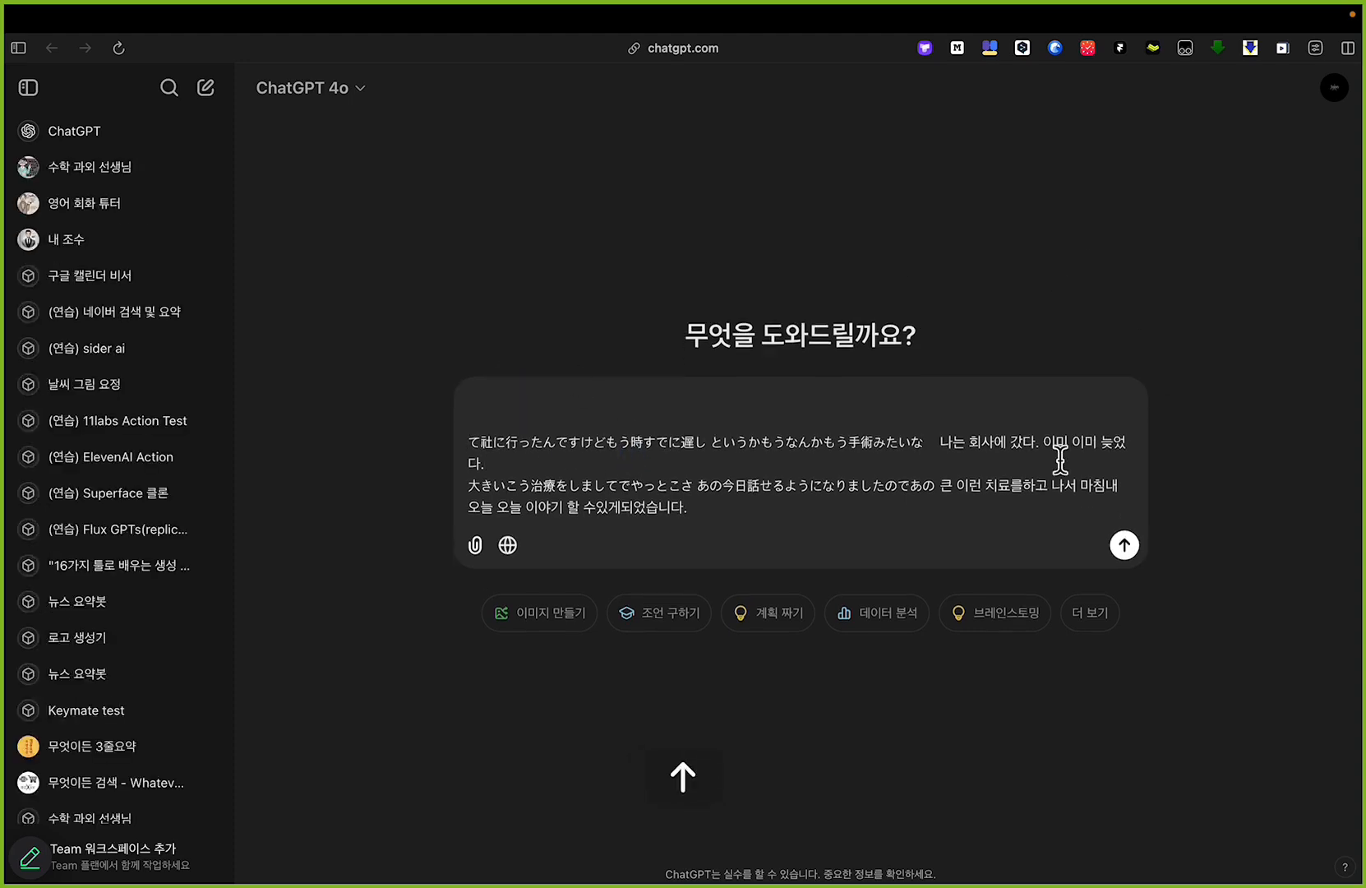
Step: Begin the prompt above the pasted sentences with the line "현재 일본어를 공부하고 있어."
{"action": "type", "text": "e다음 "}
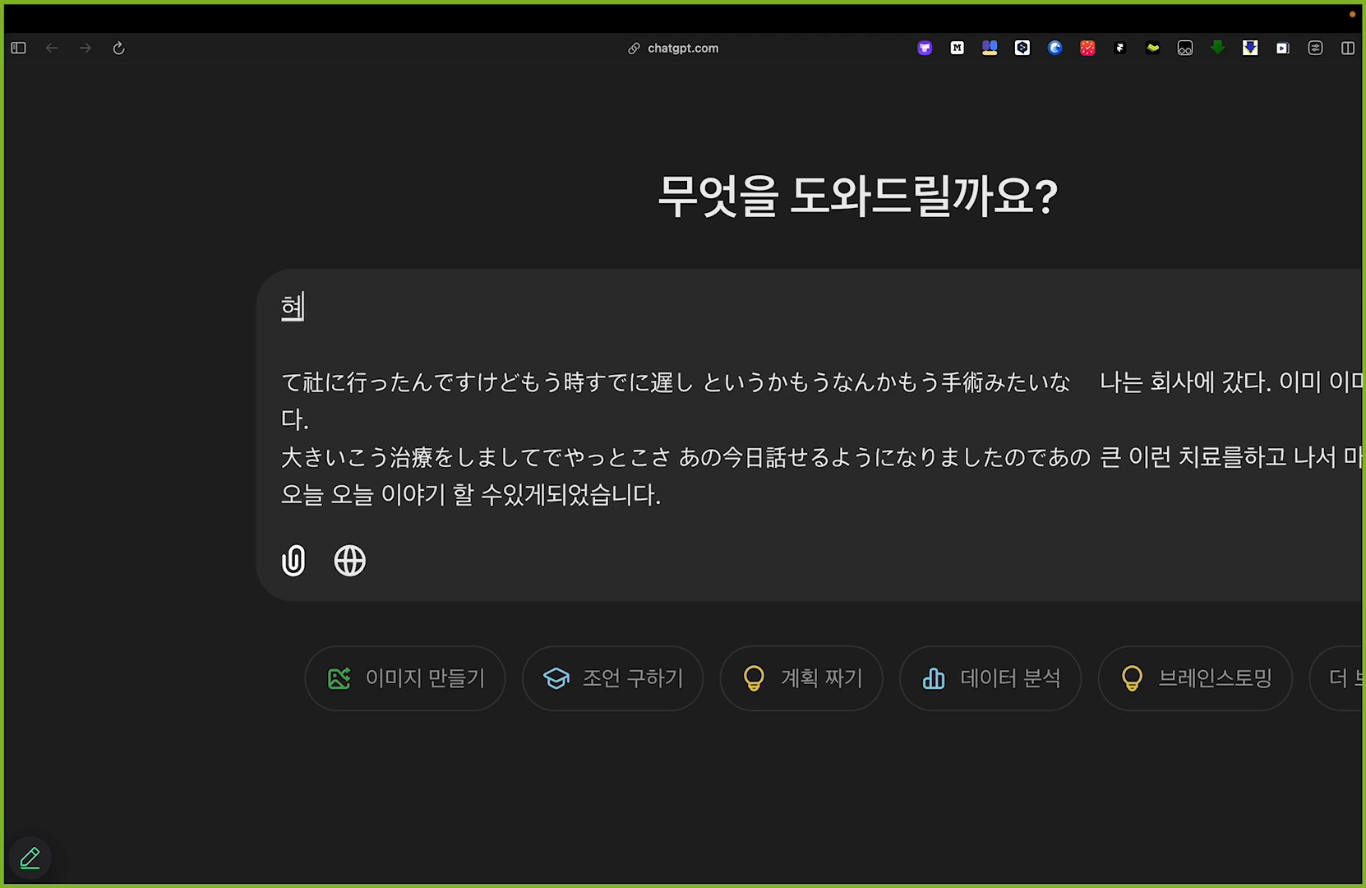
{"action": "type", "text": "일본에"}
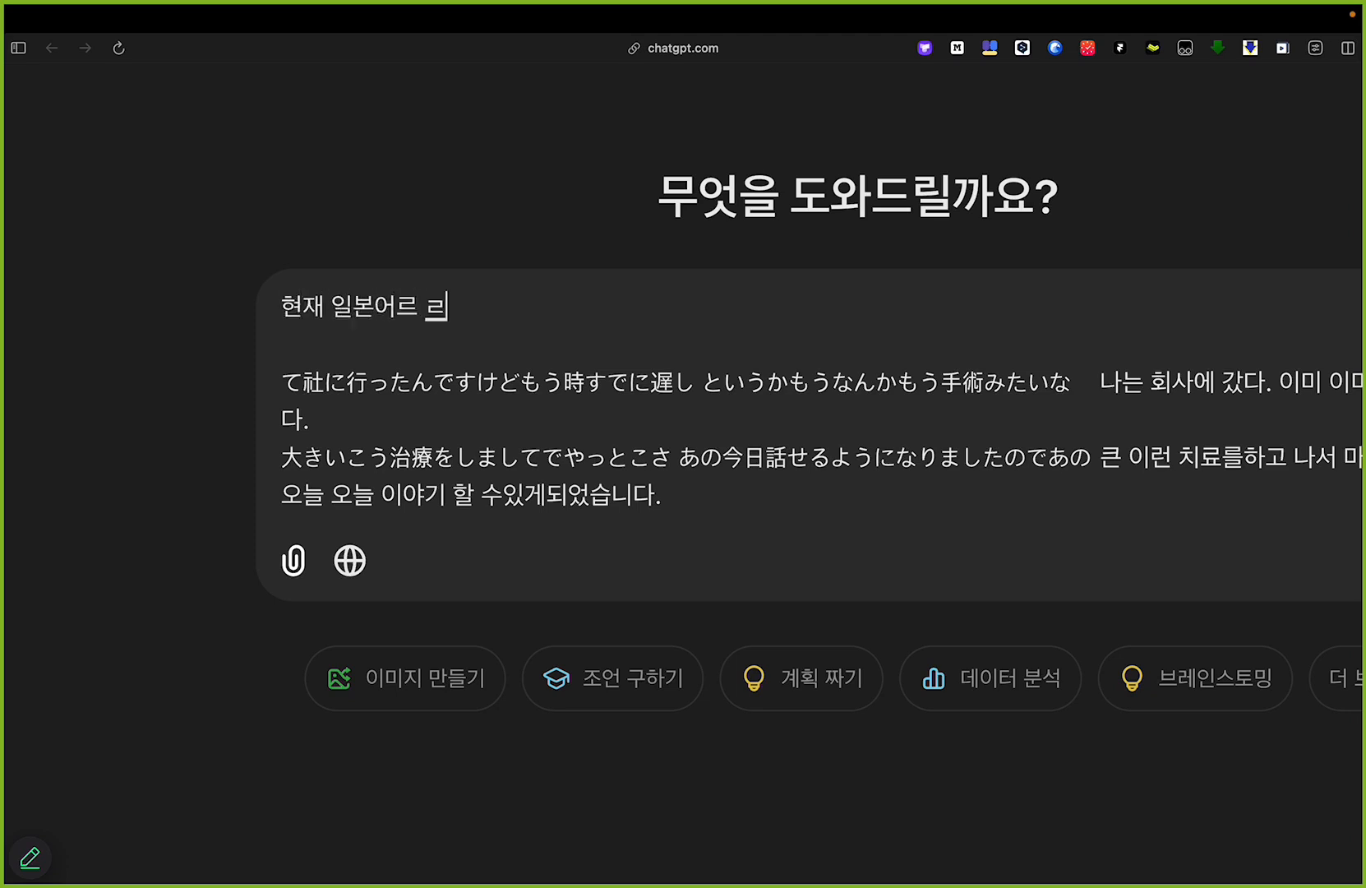
{"action": "type", "text": "를 공부하"}
{"action": "type", "text": "고 있어."}
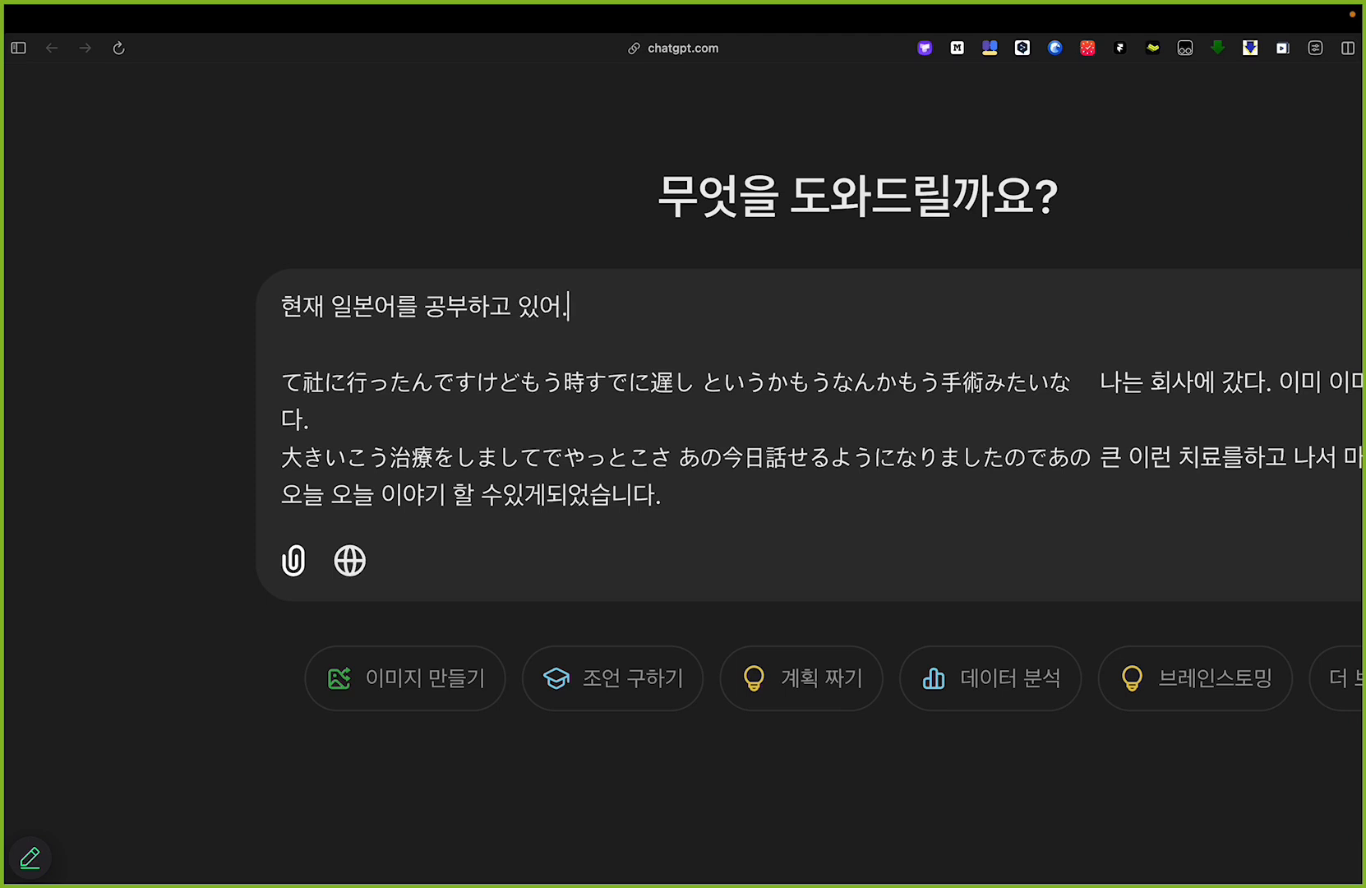
{"action": "key", "text": "Return"}
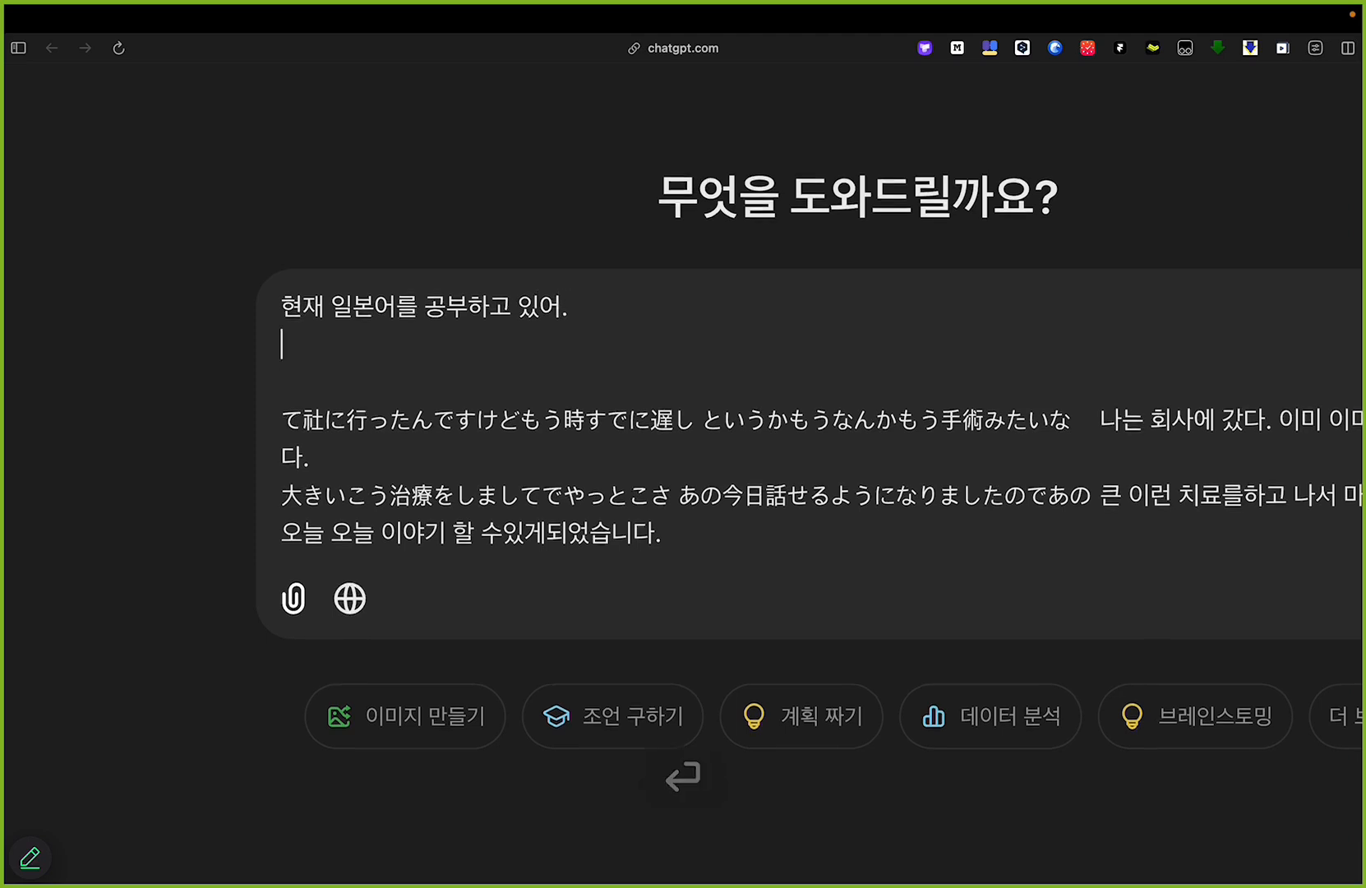
Step: Add the prompt line "아래 문장들을 유튜브 영상에서 저장해놓았는데, 완전한 문장이 아니고, 번역도 100% 정확하진 않아."
{"action": "type", "text": "d"}
{"action": "type", "text": "아래"}
{"action": "type", "text": " 문잘드"}
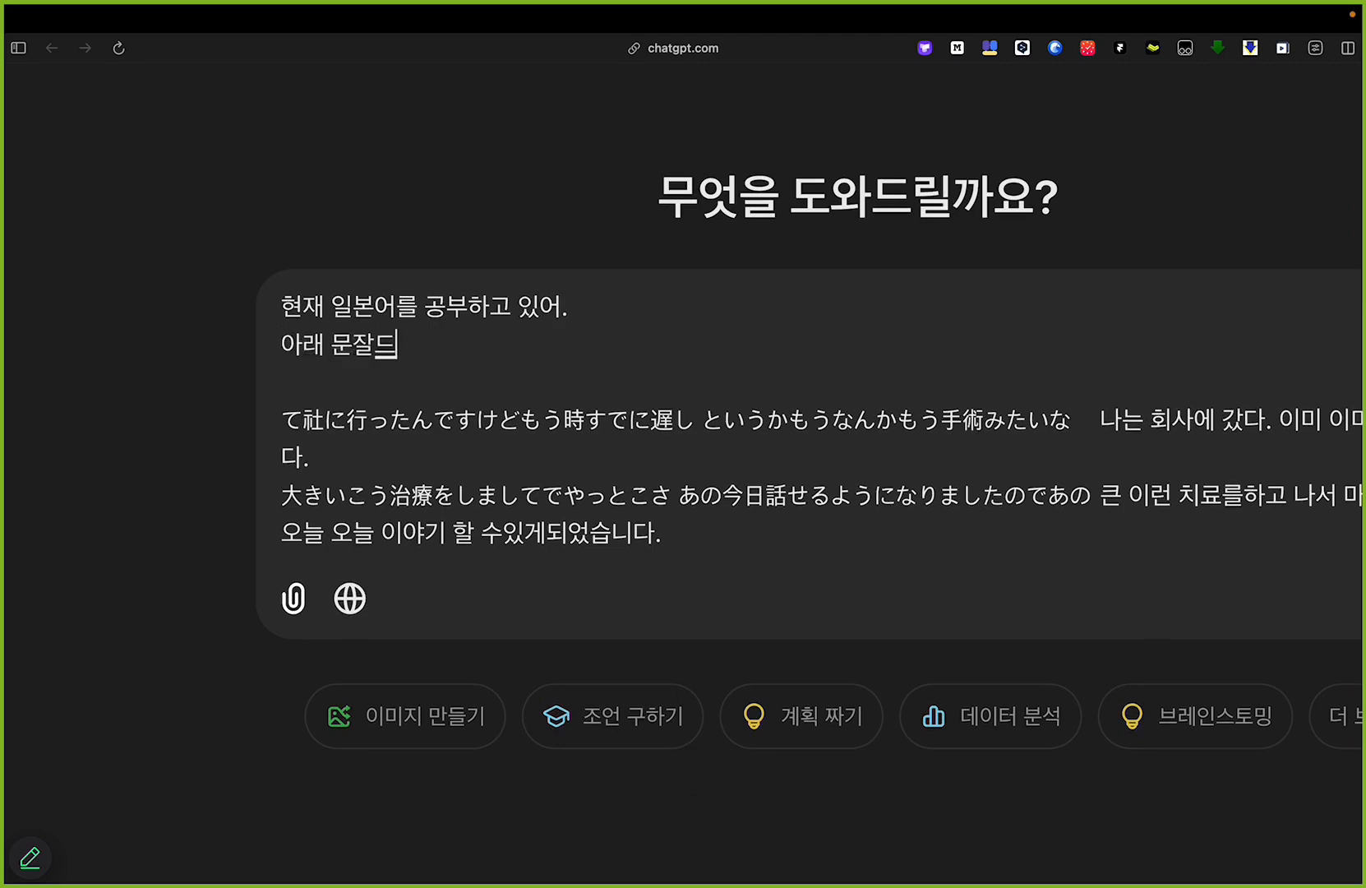
{"action": "type", "text": "장들을 "}
{"action": "type", "text": "유튜브 영상에서"}
{"action": "type", "text": " 저장해서"}
{"action": "type", "text": "놓았는데, "}
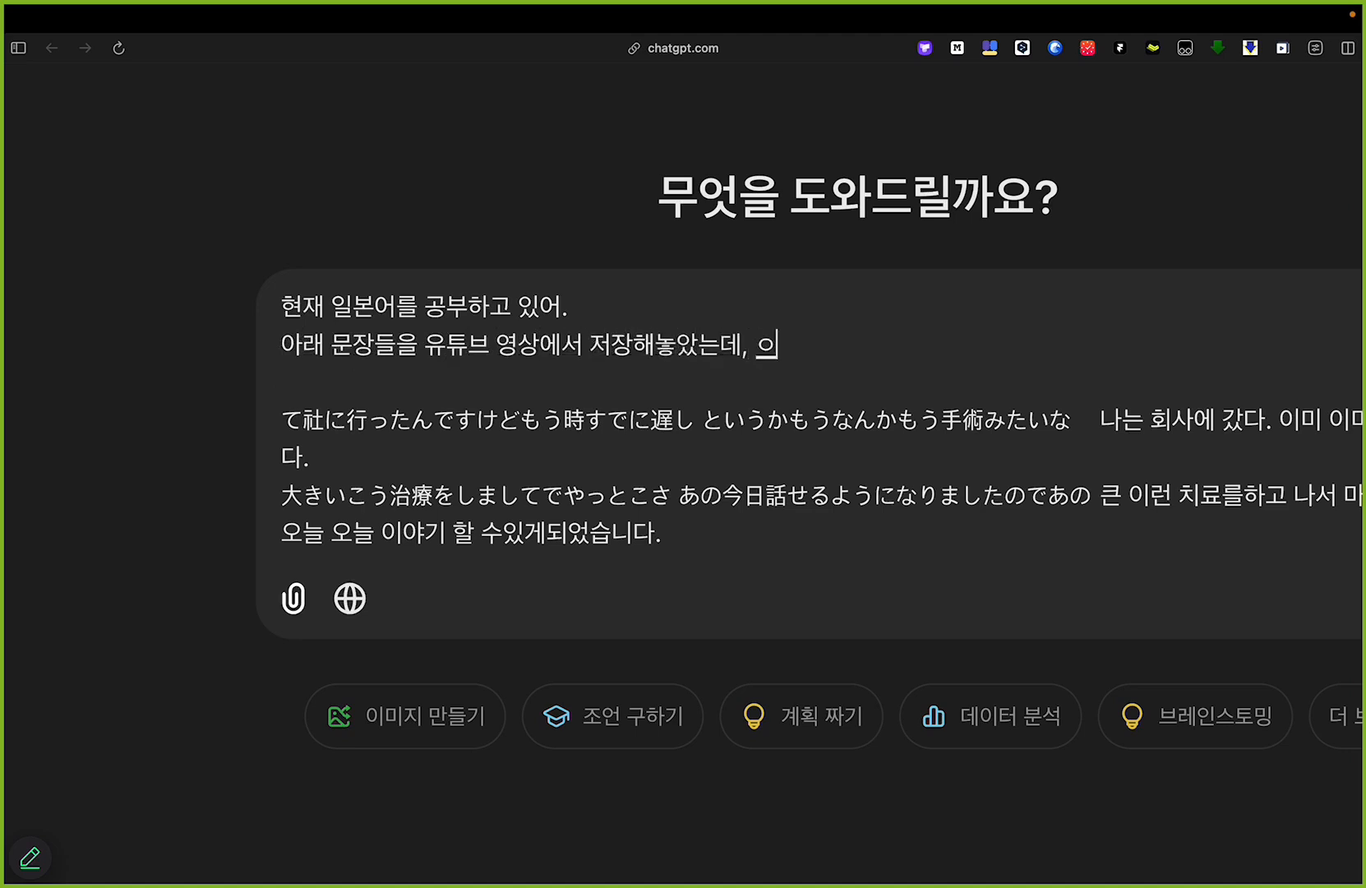
{"action": "type", "text": "완전한 문장이 애"}
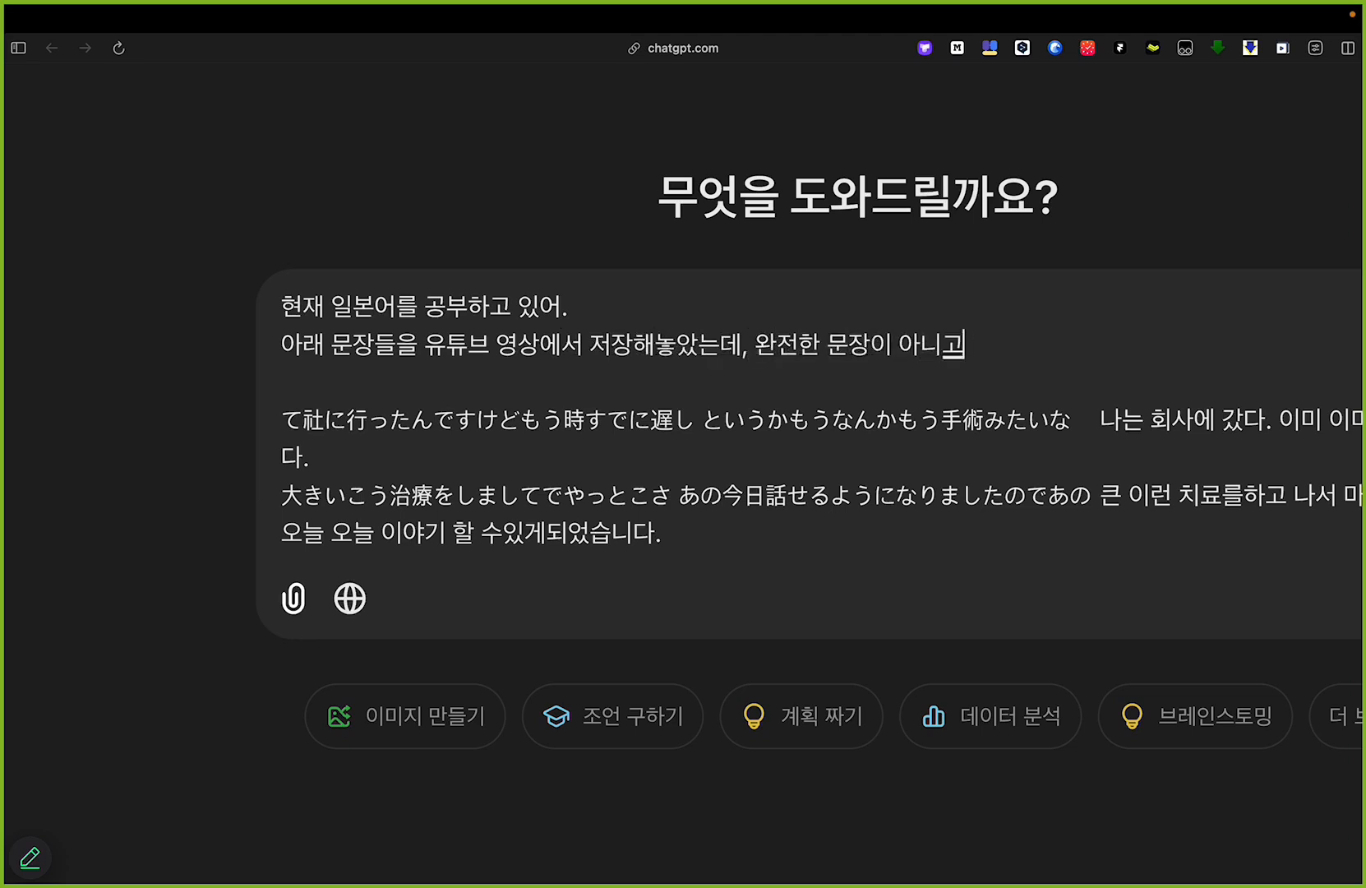
{"action": "type", "text": " 번역도 100% 정확하지"}
{"action": "type", "text": "않아."}
{"action": "key", "text": "Return"}
Step: Add the prompt line "다음 문장들을 일본어 공부에 적합하게 완전한 일본어 문장과 정확하고 자연스러운 한국어 번역으로 수정해줘."
{"action": "type", "text": "다음 문재장들을 공일본어 공브"}
{"action": "type", "text": "에 적합하게"}
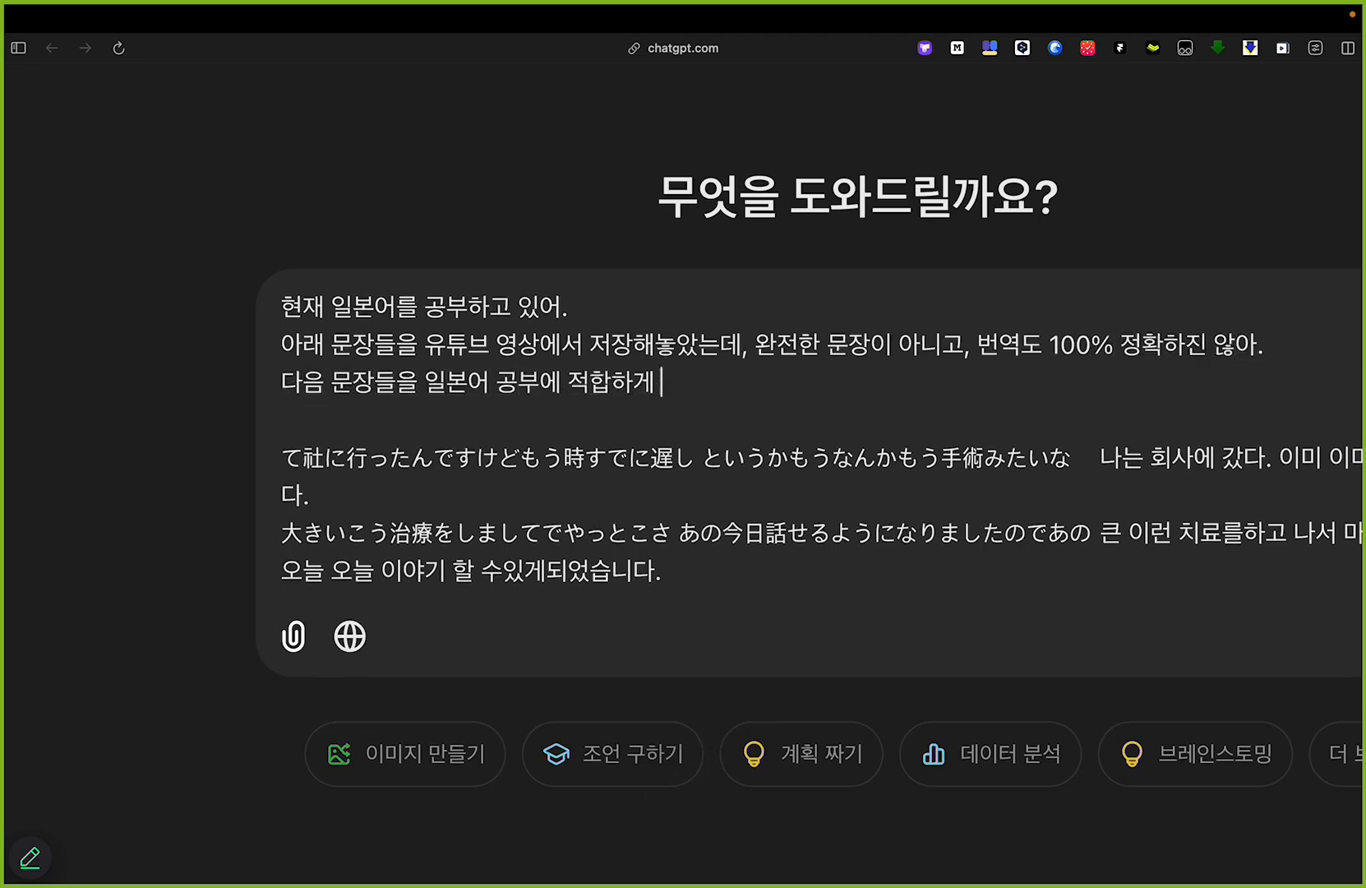
{"action": "type", "text": " 완전한 일본어 문장그"}
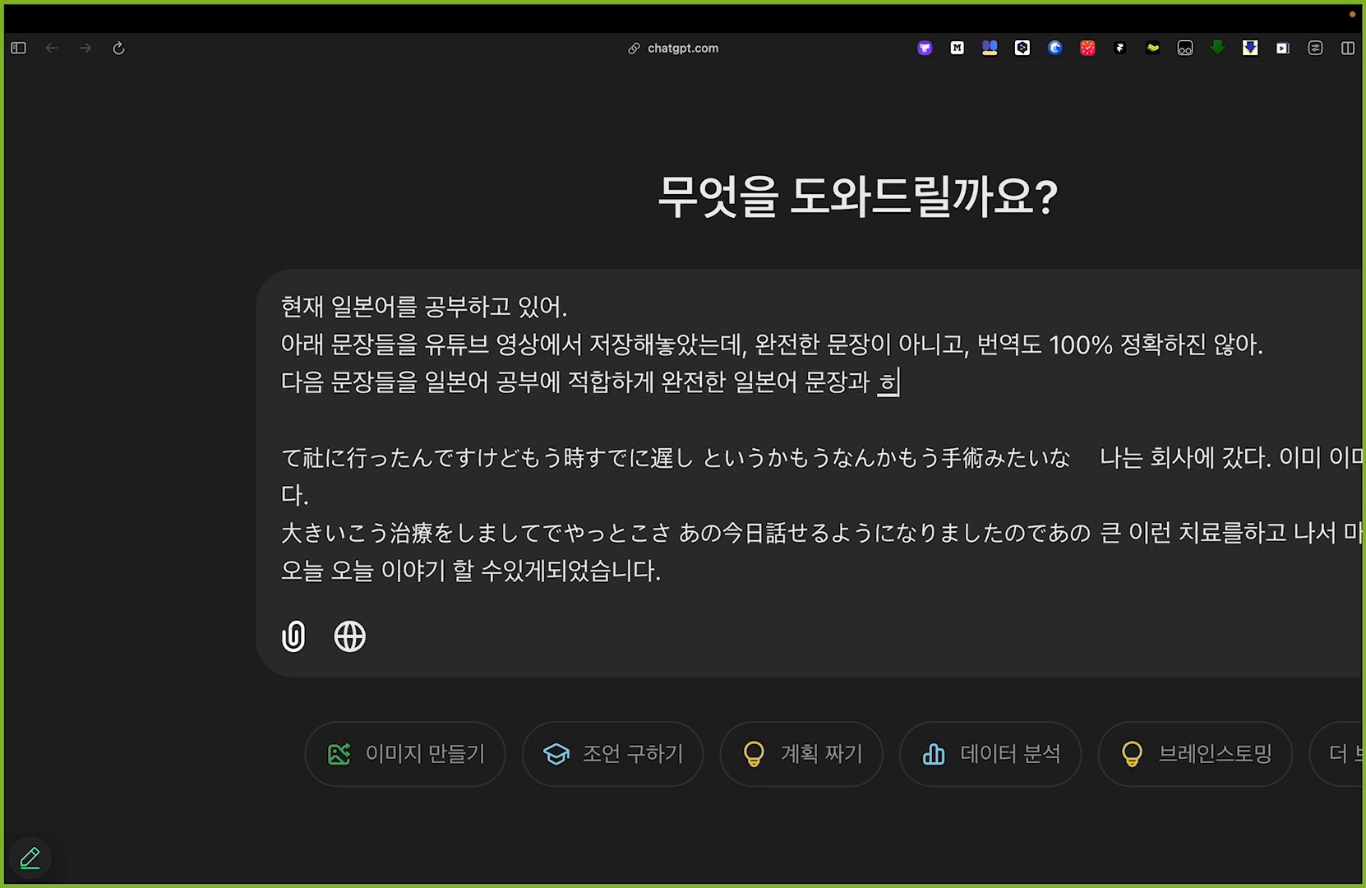
{"action": "type", "text": " 정호ㅓ"}
{"action": "type", "text": "해"}
{"action": "type", "text": "고 자연스러운 한국어"}
{"action": "key", "text": "BackSpace"}
{"action": "type", "text": "번역으로 수정해줘."}
{"action": "key", "text": "Return"}
Step: Add the prompt line "형식은 csv 파일로 저장하고 싶은데, A열에 일본어 문장, B열에 한국어 번역 (헤더는 없어야함) 으로 부탁해."
{"action": "type", "text": "혱식의"}
{"action": "type", "text": " csv 파일로 저장"}
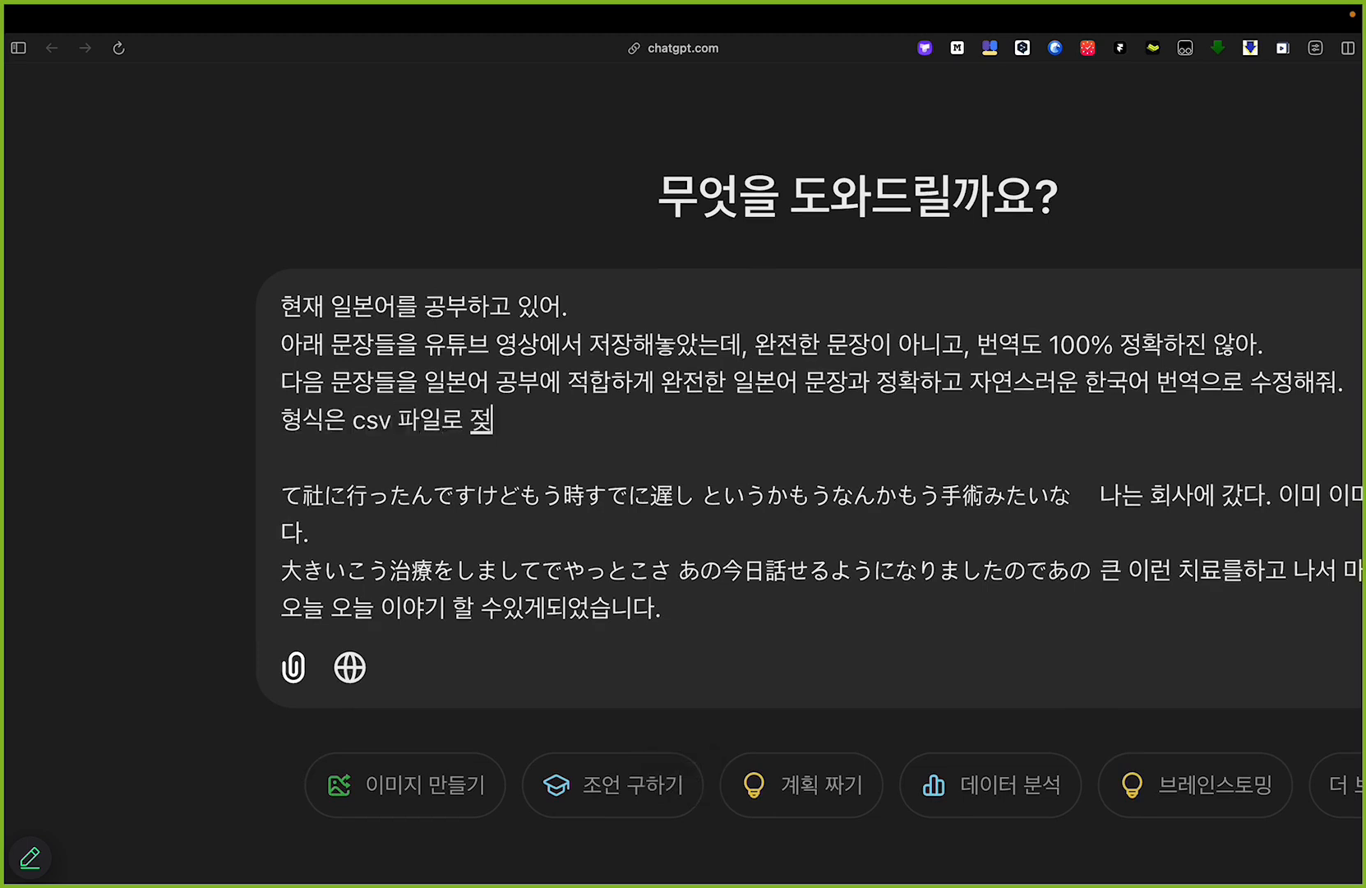
{"action": "type", "text": "하고 싶은데, A열에는 "}
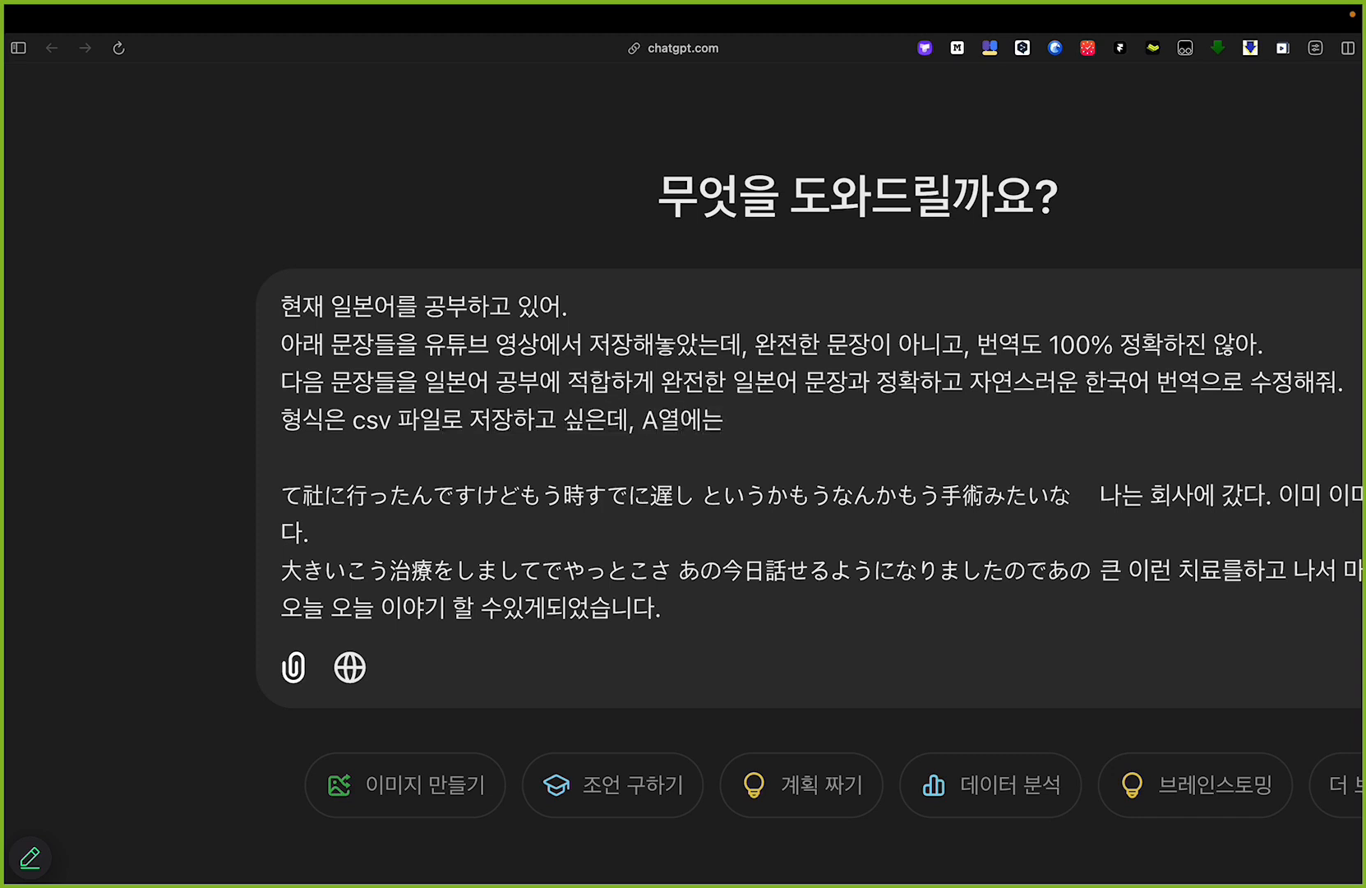
{"action": "type", "text": "일본어 문장,"}
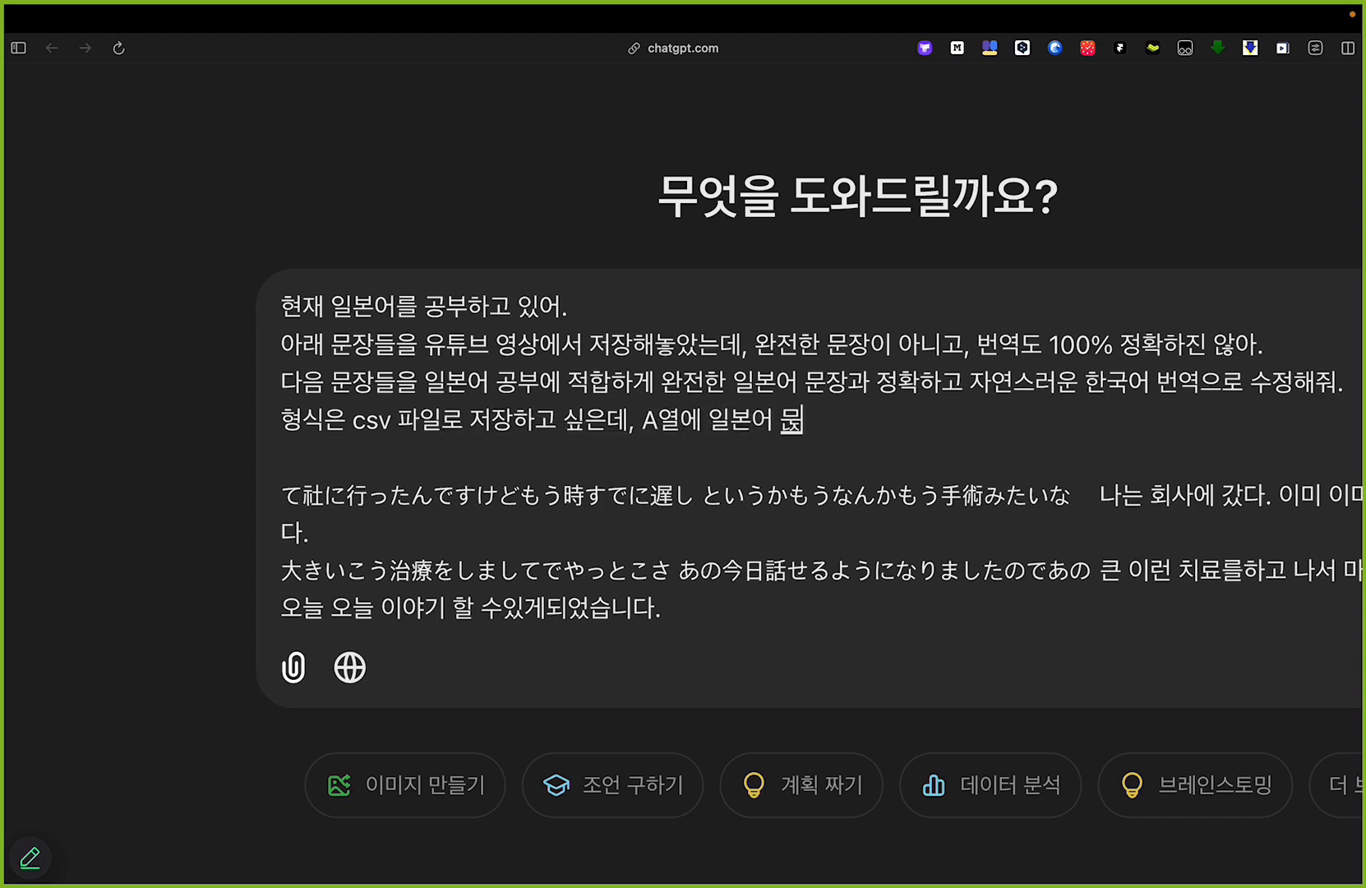
{"action": "type", "text": " B열에"}
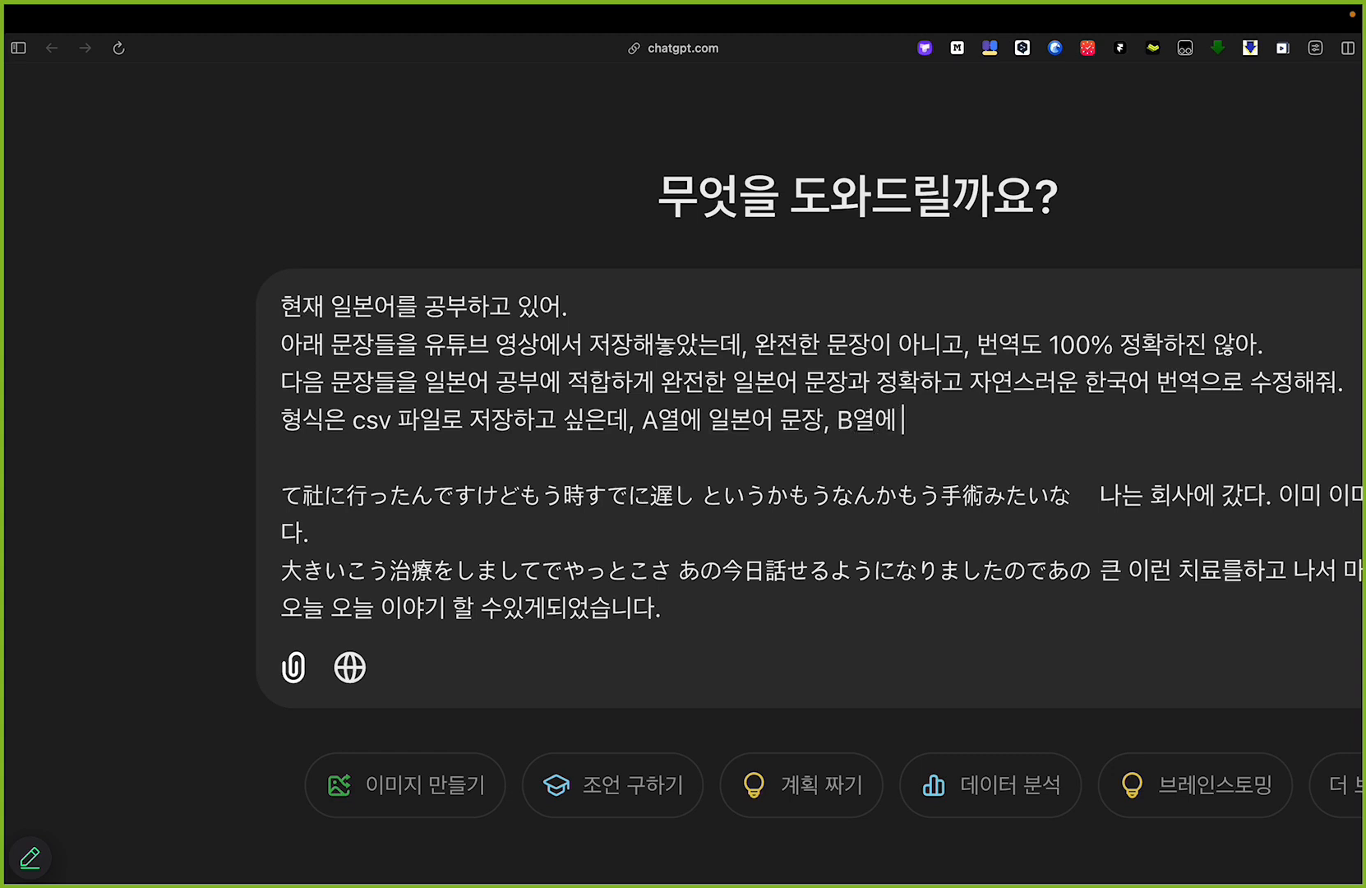
{"action": "type", "text": " 한국어 "}
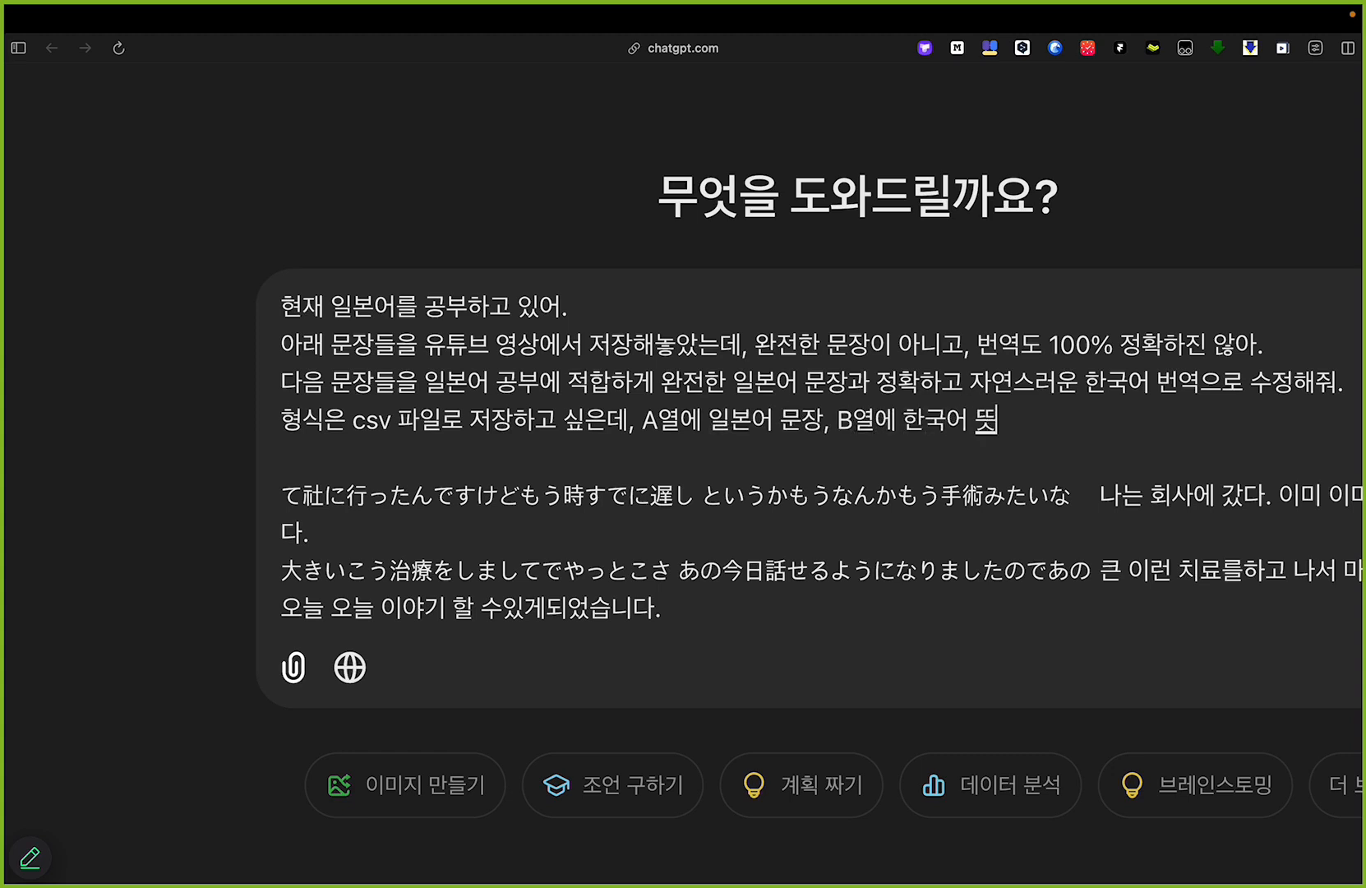
{"action": "type", "text": "번역 (헤더는 으"}
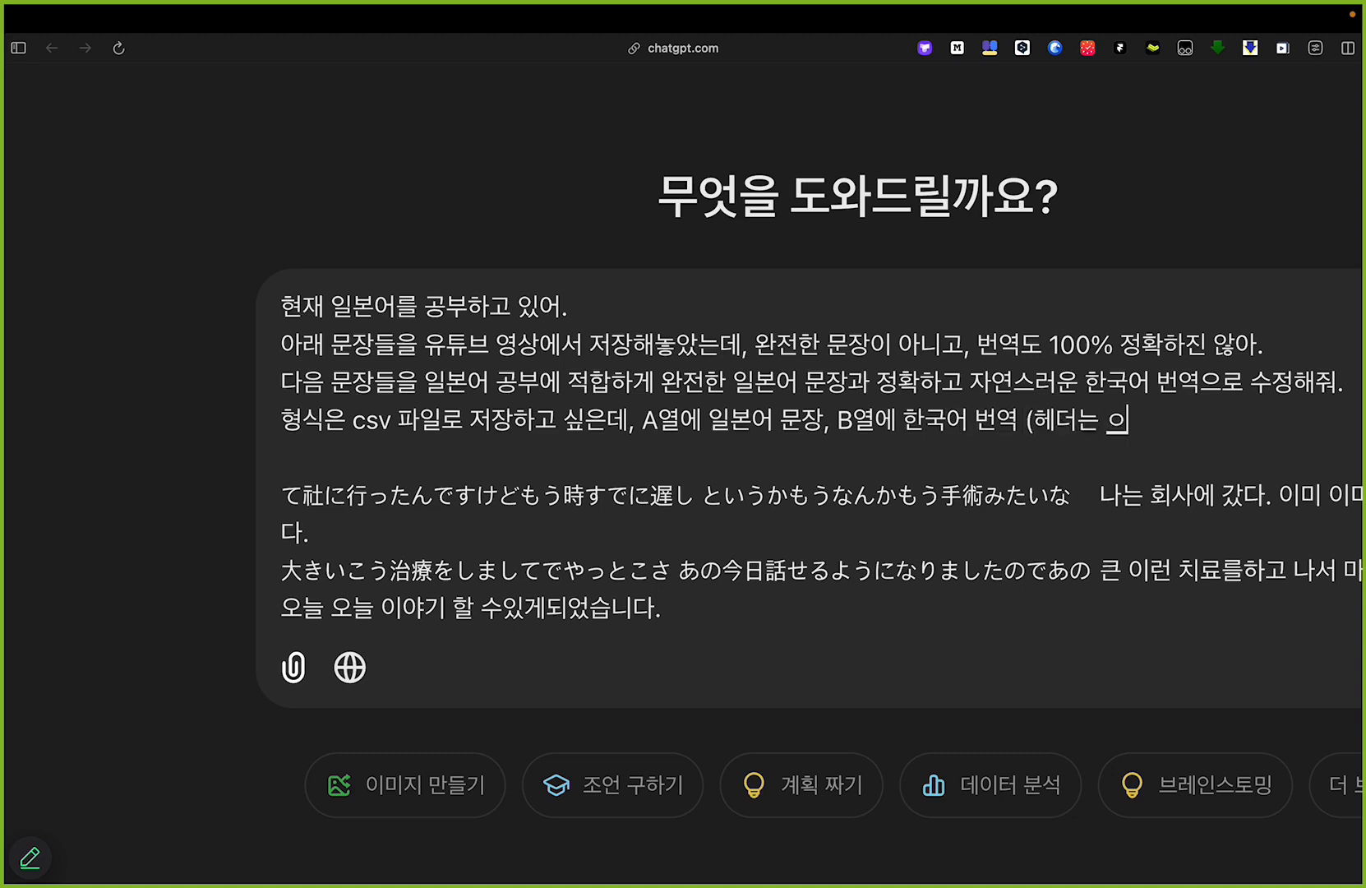
{"action": "type", "text": "어야함"}
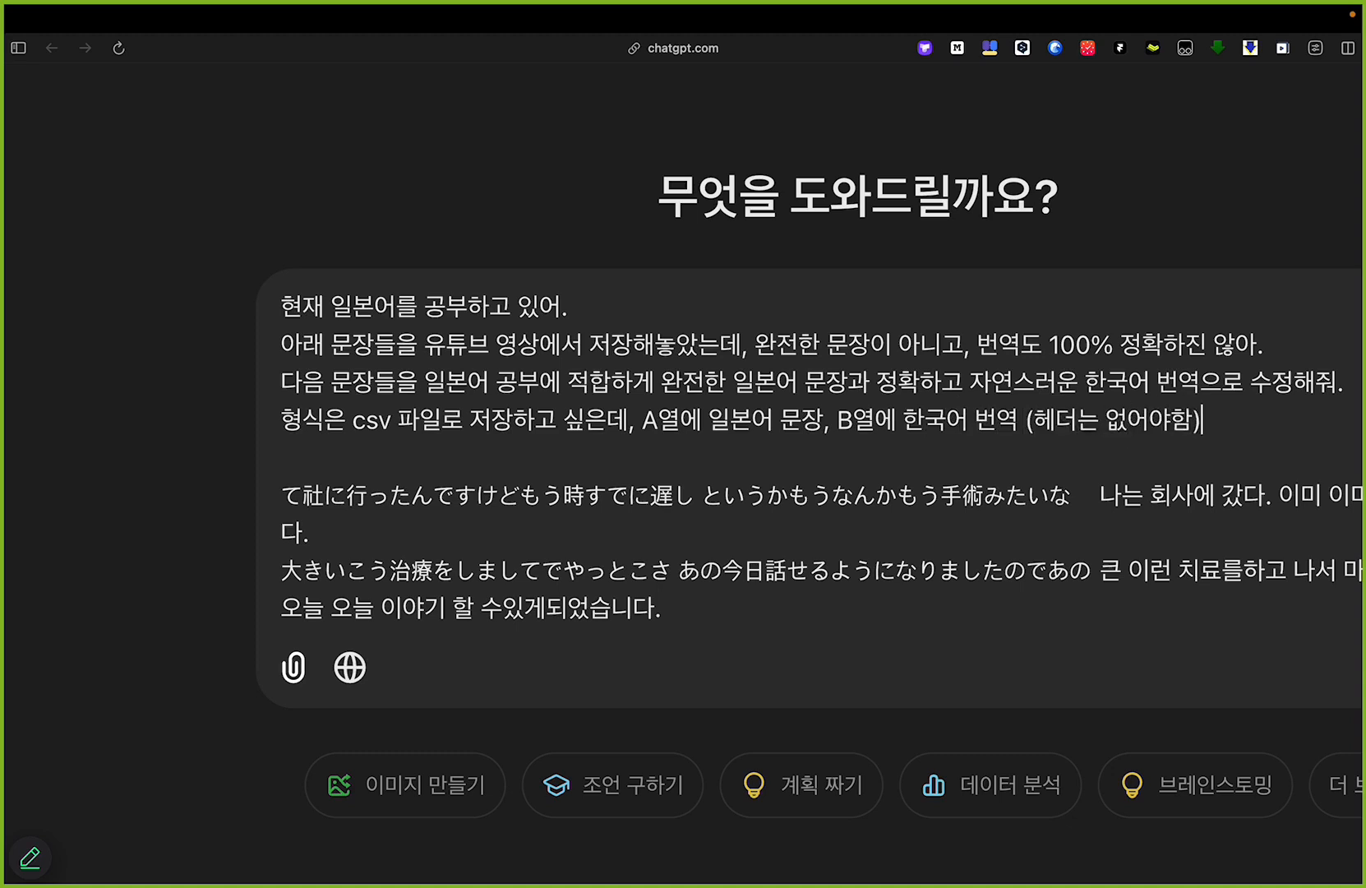
{"action": "type", "text": ") 으로 부탁해."}
Step: Separate the instructions from the pasted sentences with a "---" line and send the prompt
{"action": "key", "text": "Return"}
{"action": "key", "text": "Return"}
{"action": "type", "text": "--"}
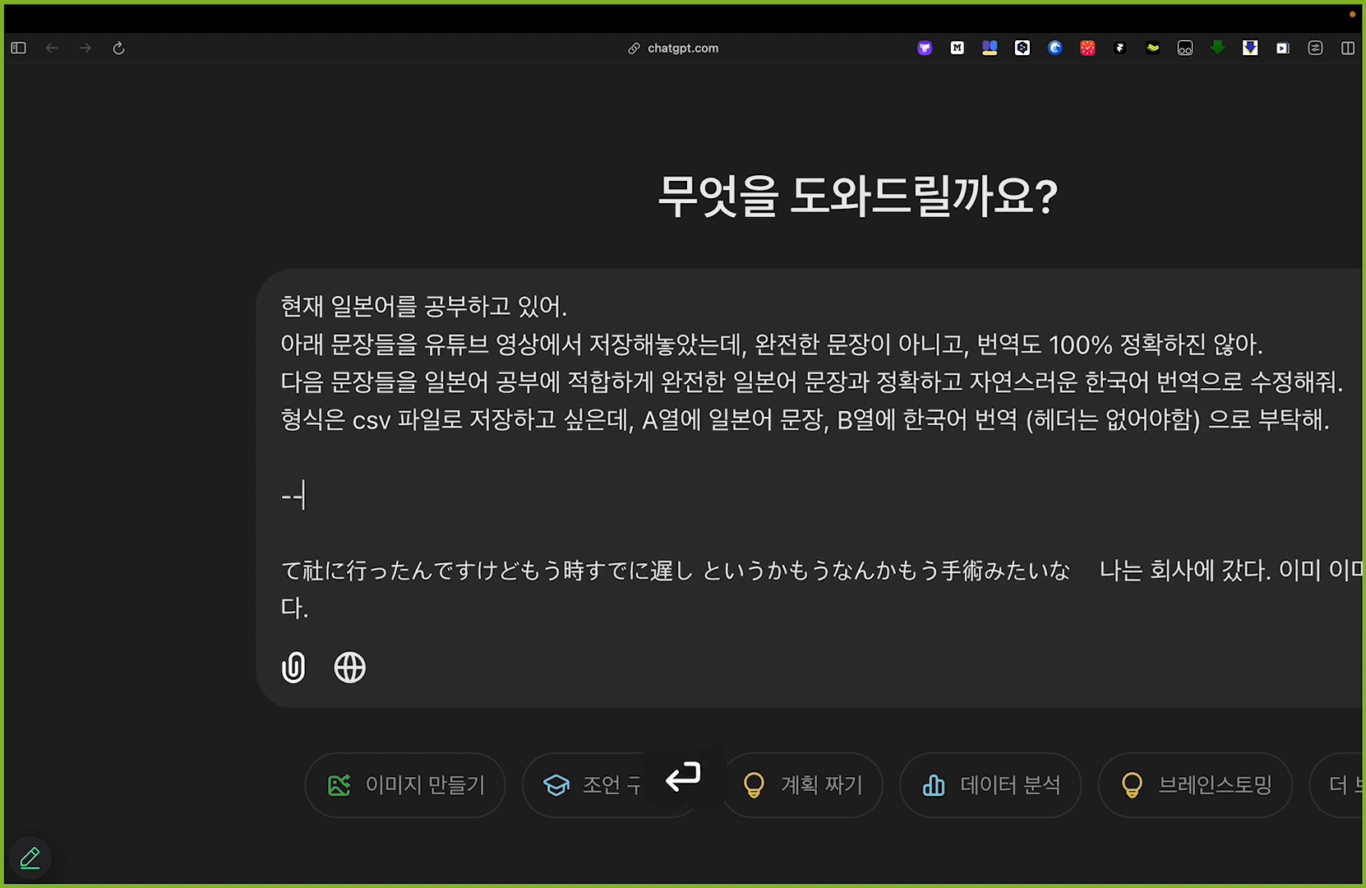
{"action": "type", "text": "-"}
{"action": "left_click_drag", "start_coordinate": [390, 512], "coordinate": [195, 282]}
{"action": "left_click", "coordinate": [455, 512]}
{"action": "key", "text": "super+Return"}
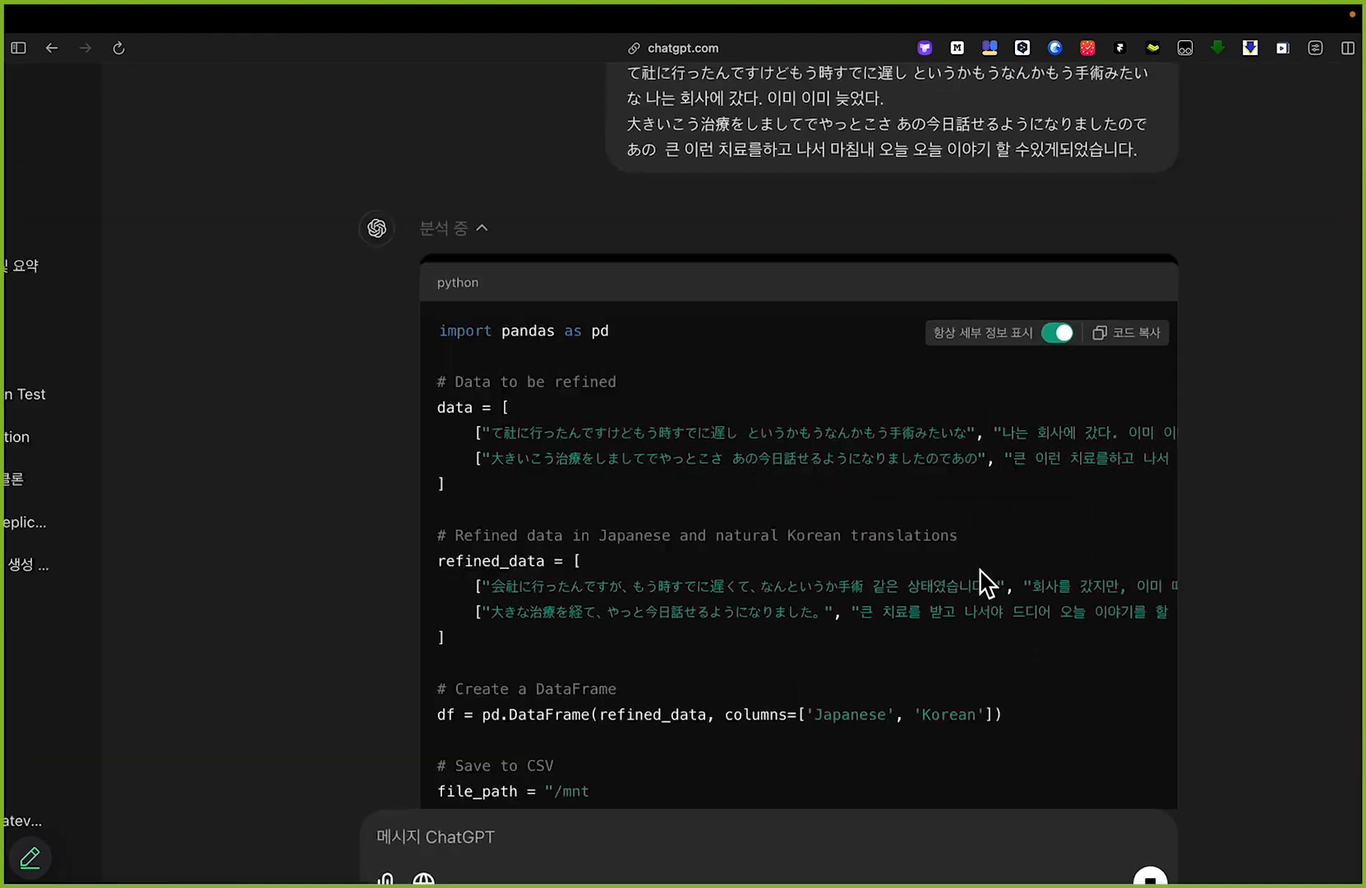
Step: Review ChatGPT's generated code, download the resulting japanese_korean_study.csv, and open it in Excel
{"action": "scroll", "coordinate": [760, 293], "scroll_direction": "up", "scroll_amount": 2}
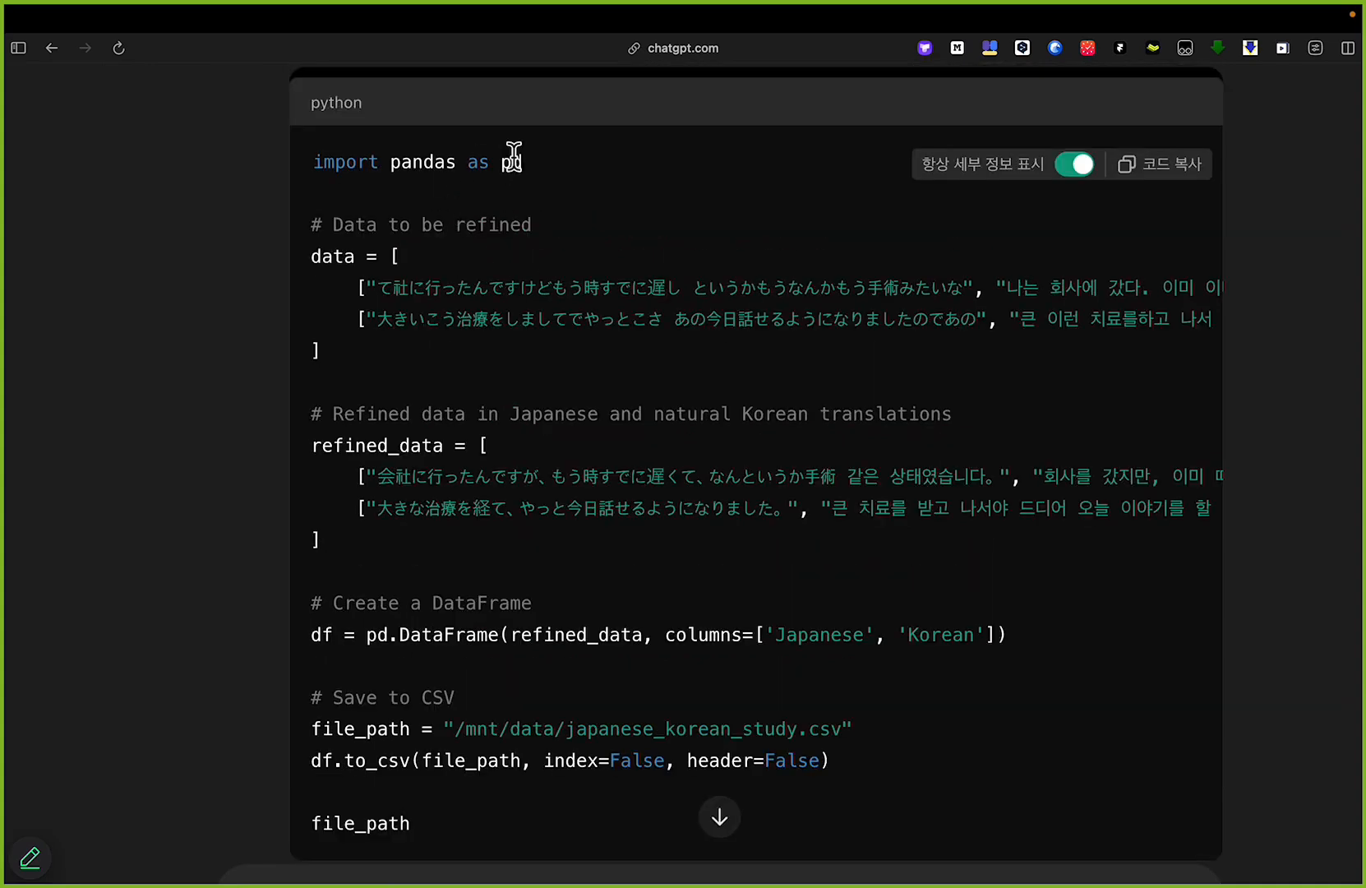
{"action": "scroll", "coordinate": [612, 472], "scroll_direction": "down", "scroll_amount": 5}
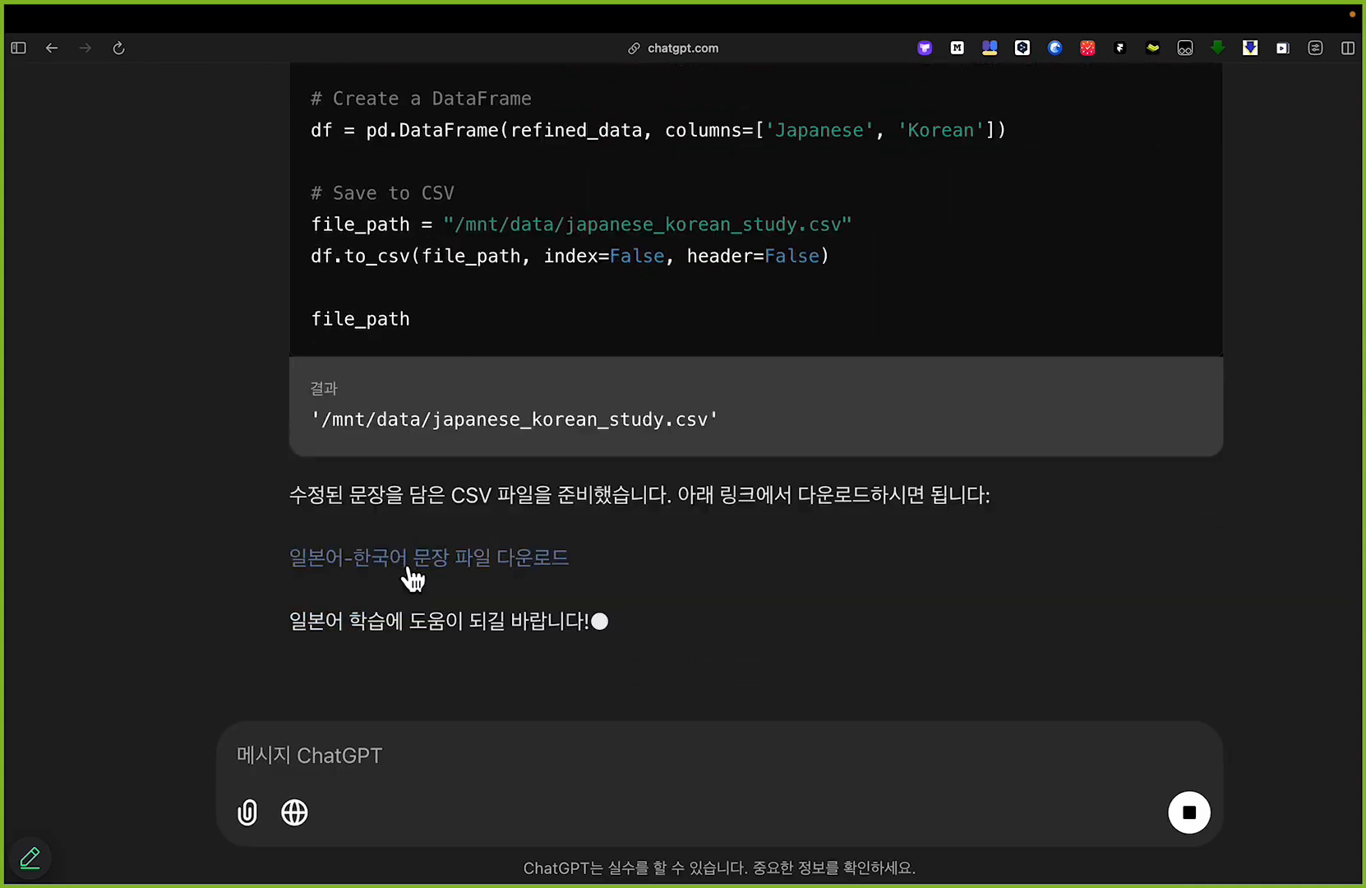
{"action": "left_click_drag", "start_coordinate": [351, 507], "coordinate": [330, 457]}
{"action": "left_click", "coordinate": [398, 463]}
{"action": "scroll", "coordinate": [460, 491], "scroll_direction": "down", "scroll_amount": 1}
{"action": "scroll", "coordinate": [588, 497], "scroll_direction": "down", "scroll_amount": 5}
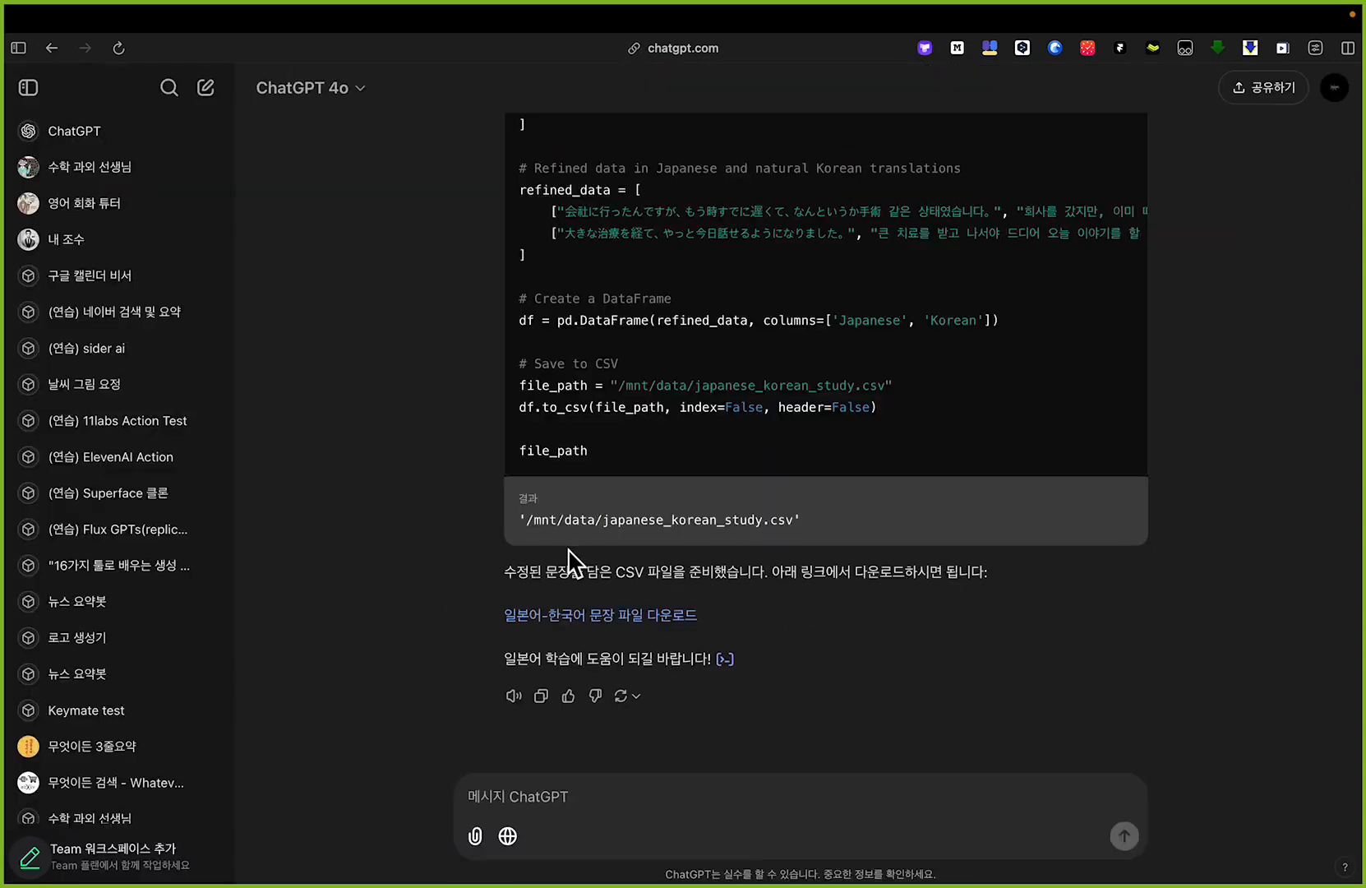
{"action": "left_click", "coordinate": [580, 624]}
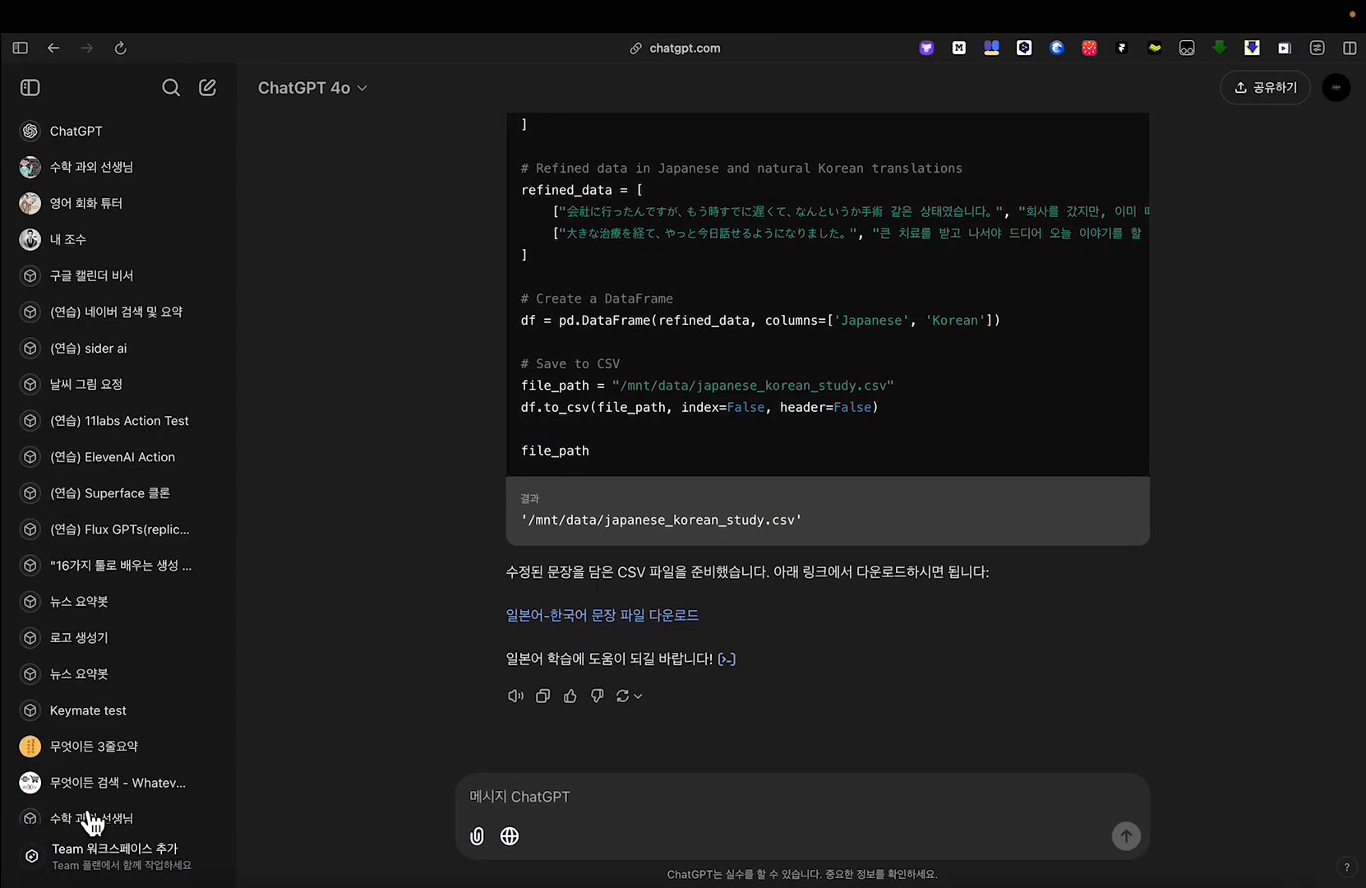
{"action": "mouse_move", "coordinate": [4, 826]}
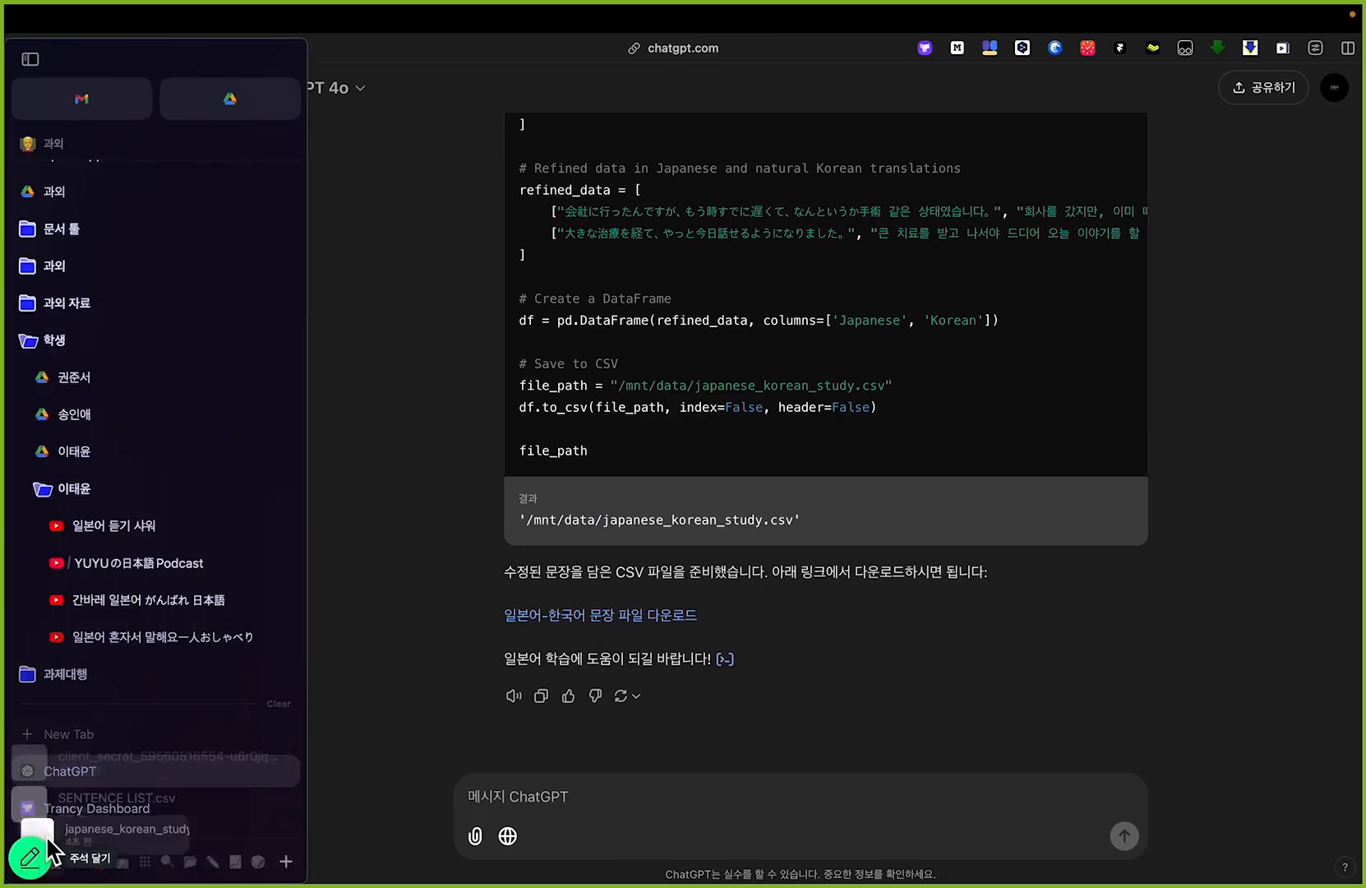
{"action": "left_click", "coordinate": [82, 837]}
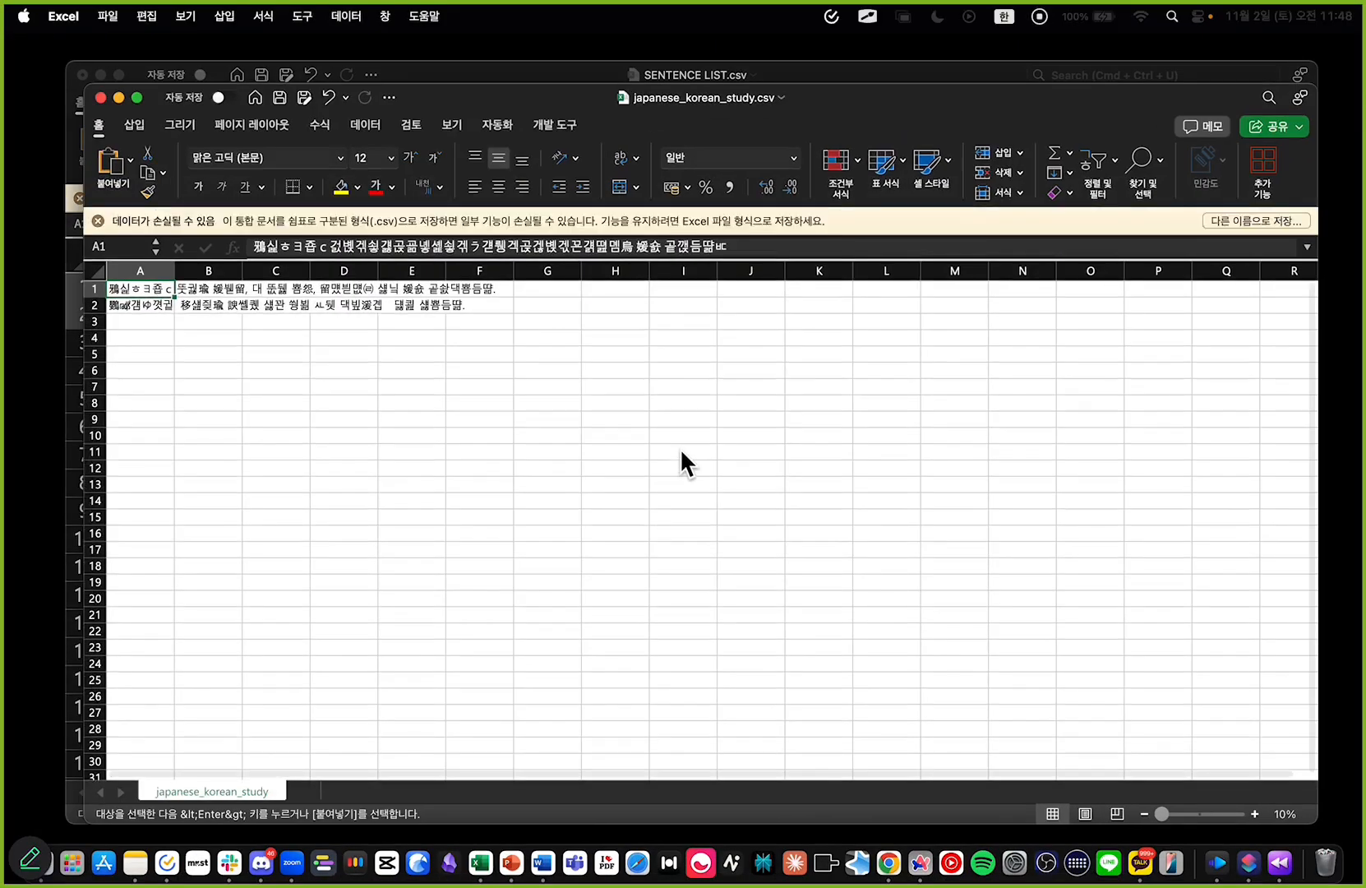
Step: Check the sentence text in A1:B2 of japanese_korean_study.csv and return to the ChatGPT conversation
{"action": "left_click_drag", "start_coordinate": [147, 292], "coordinate": [196, 306]}
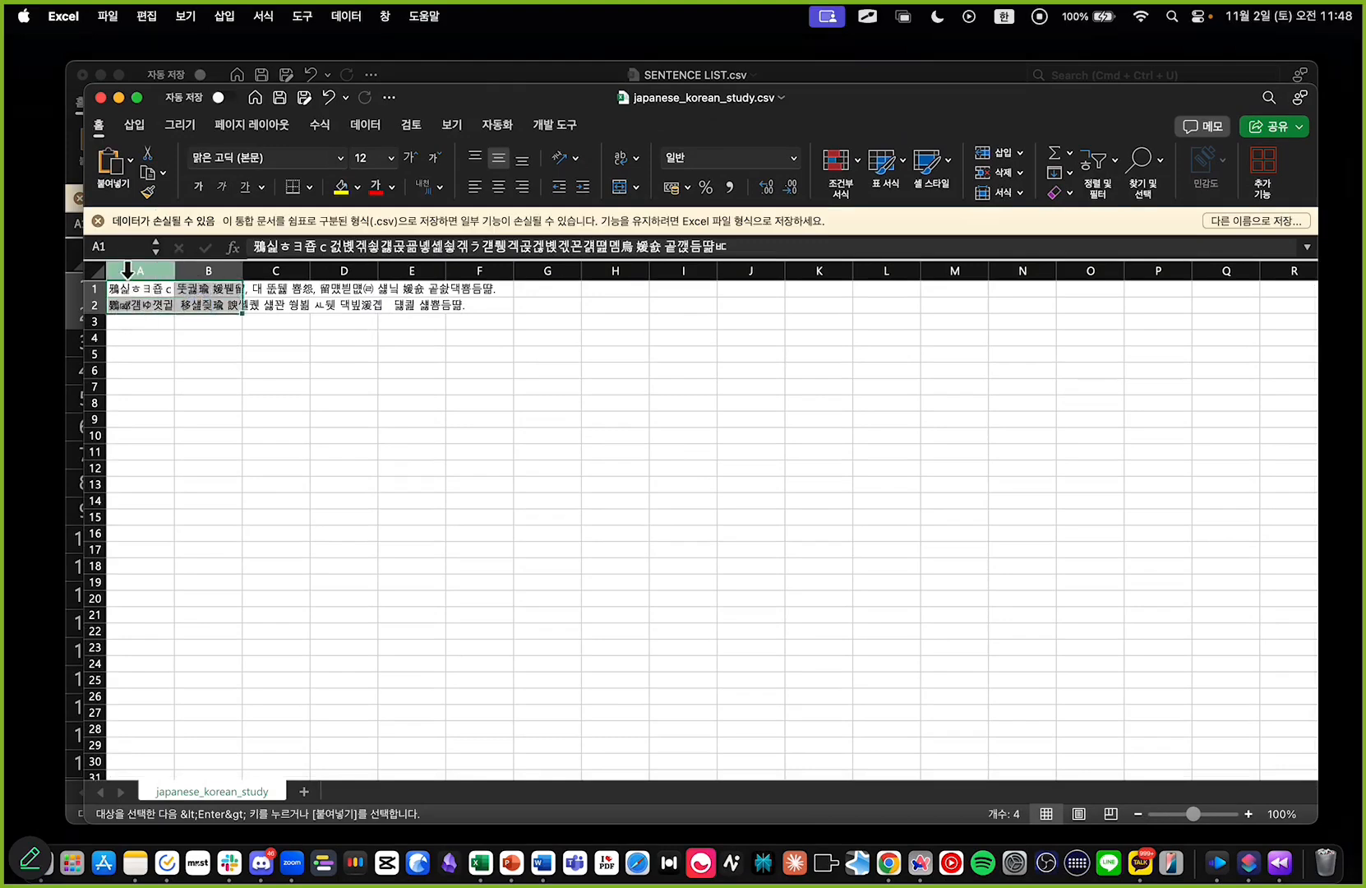
{"action": "left_click", "coordinate": [364, 321]}
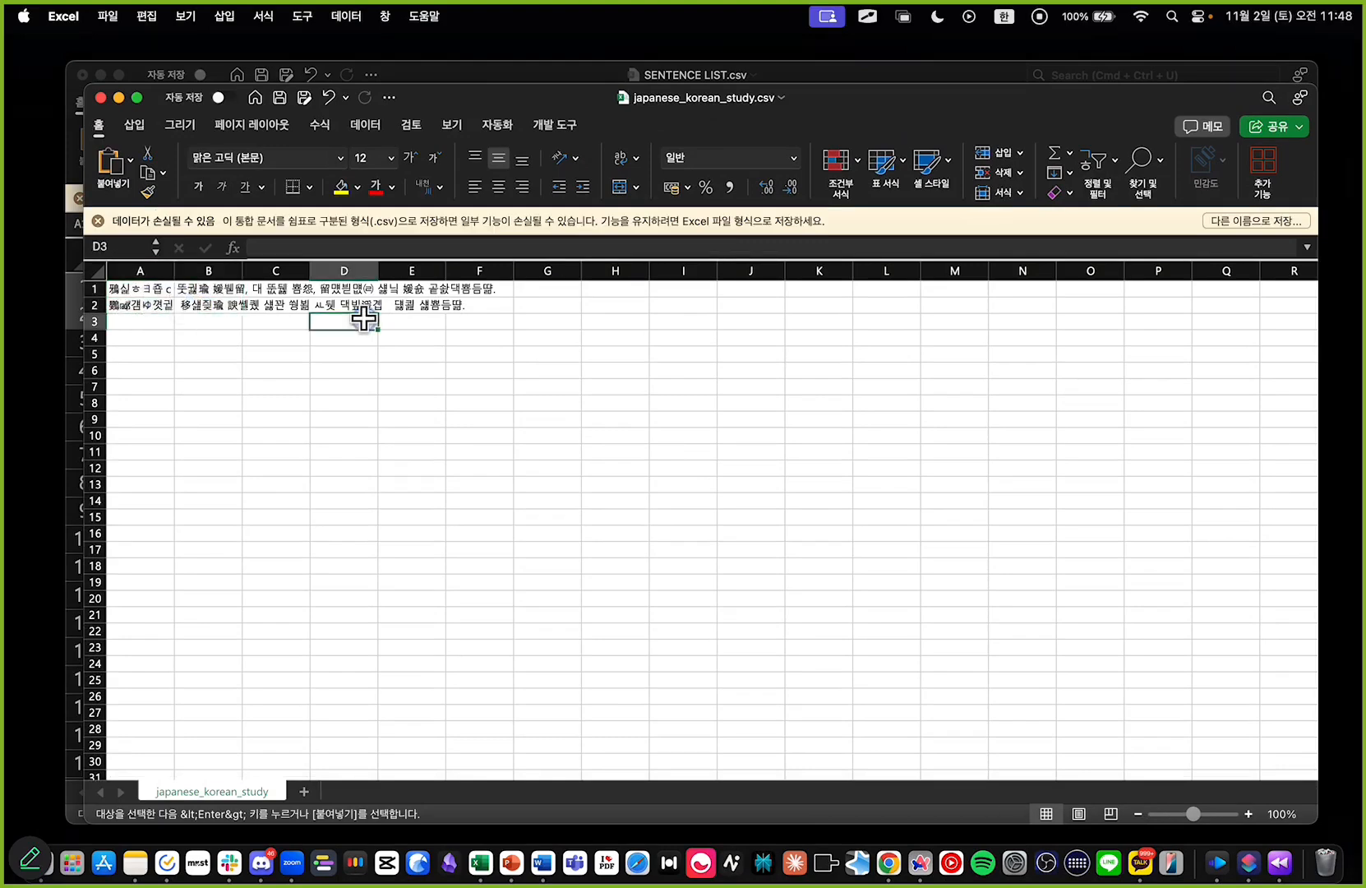
{"action": "key", "text": "super+Tab"}
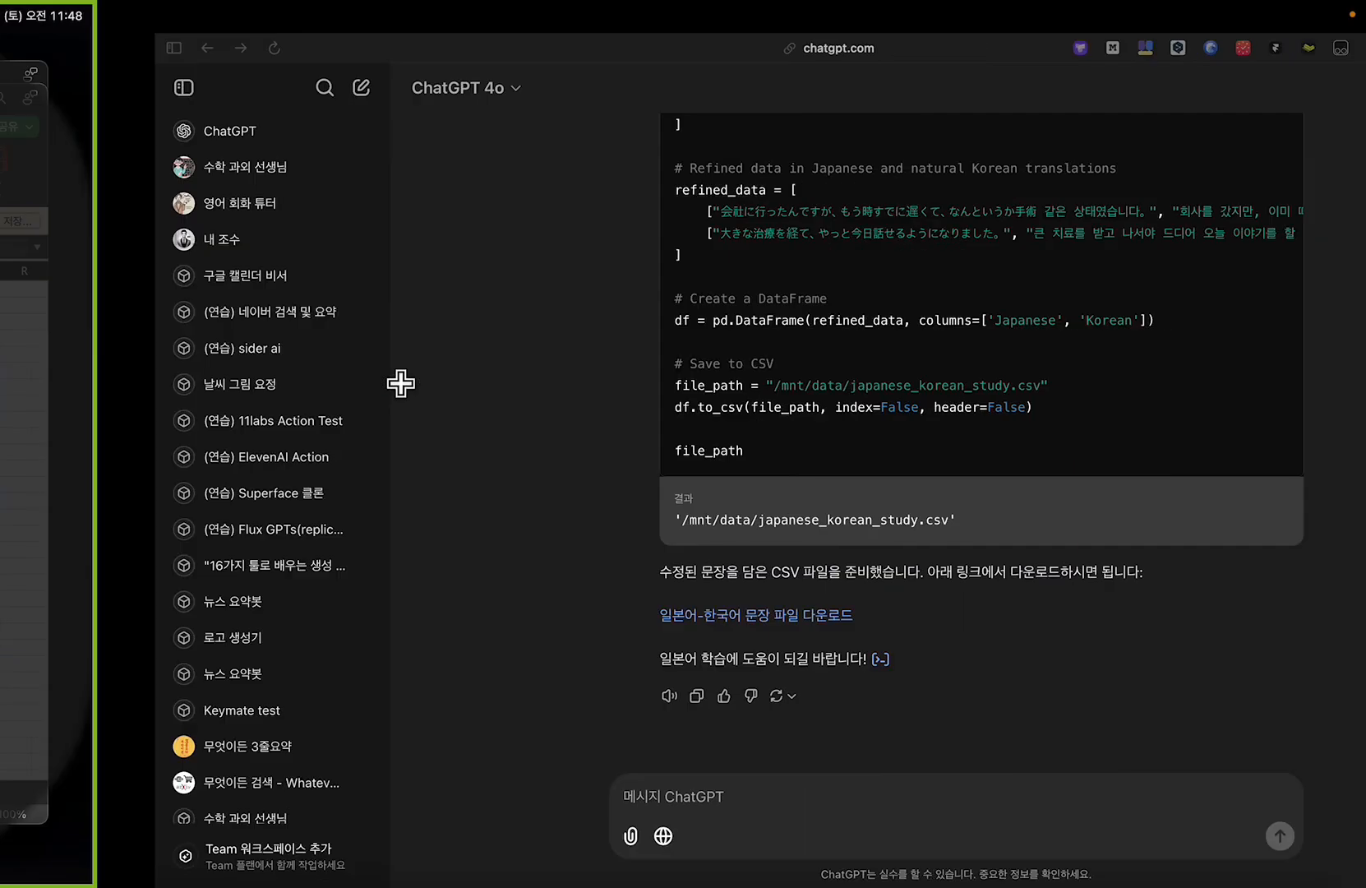
{"action": "key", "text": "super+equal"}
{"action": "key", "text": "super+equal"}
{"action": "key", "text": "super+equal"}
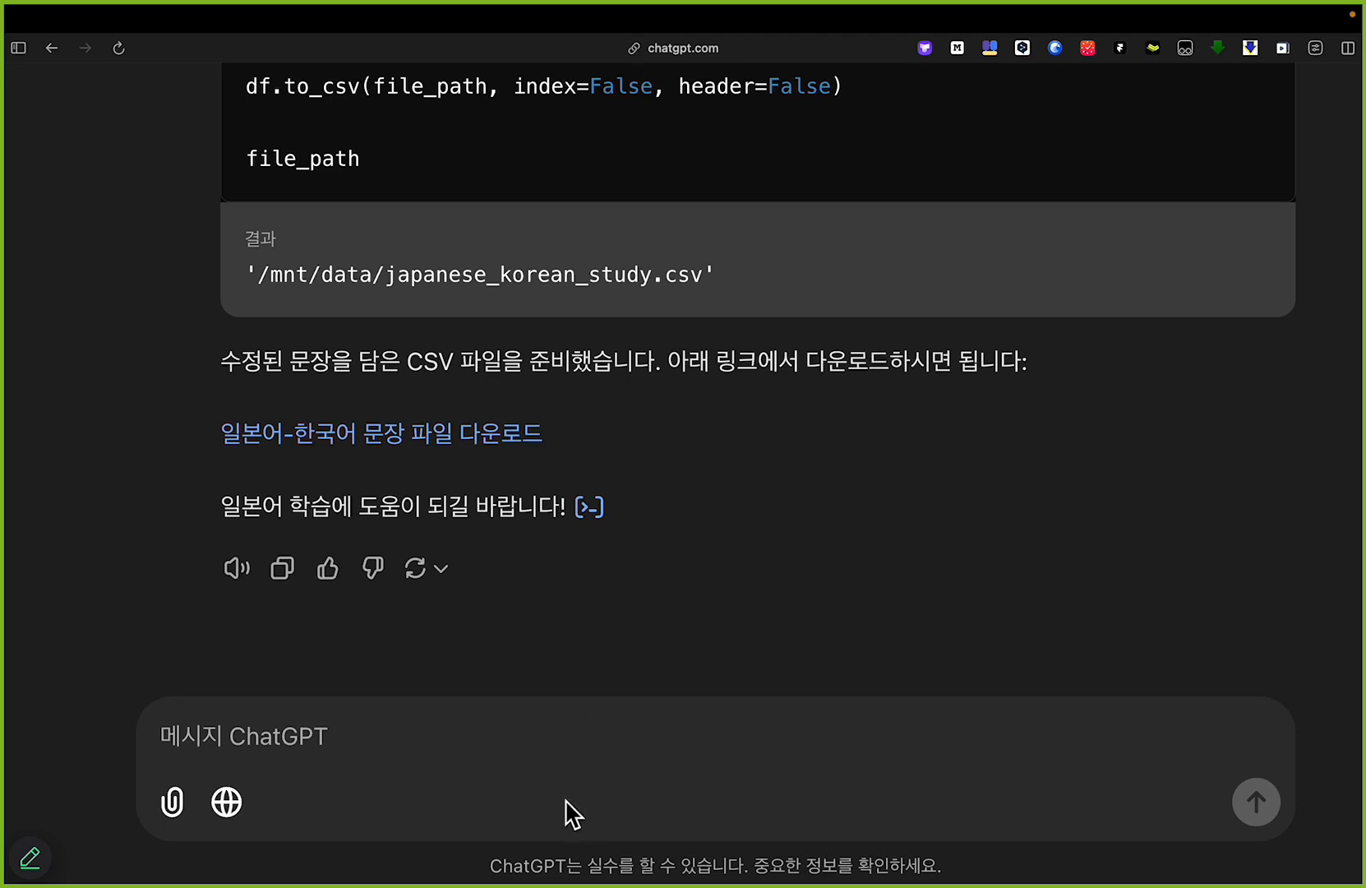
Step: Write the follow-up message "현재 csv 파일을 열어보면, 일본어, 한국어 모두 깨져서 나와. 인코딩 방식을 적절히 수정해서 깨지지 않게 다시 제작해줘."
{"action": "left_click", "coordinate": [566, 744]}
{"action": "type", "text": "혀재 csv 파일을 열어보면, "}
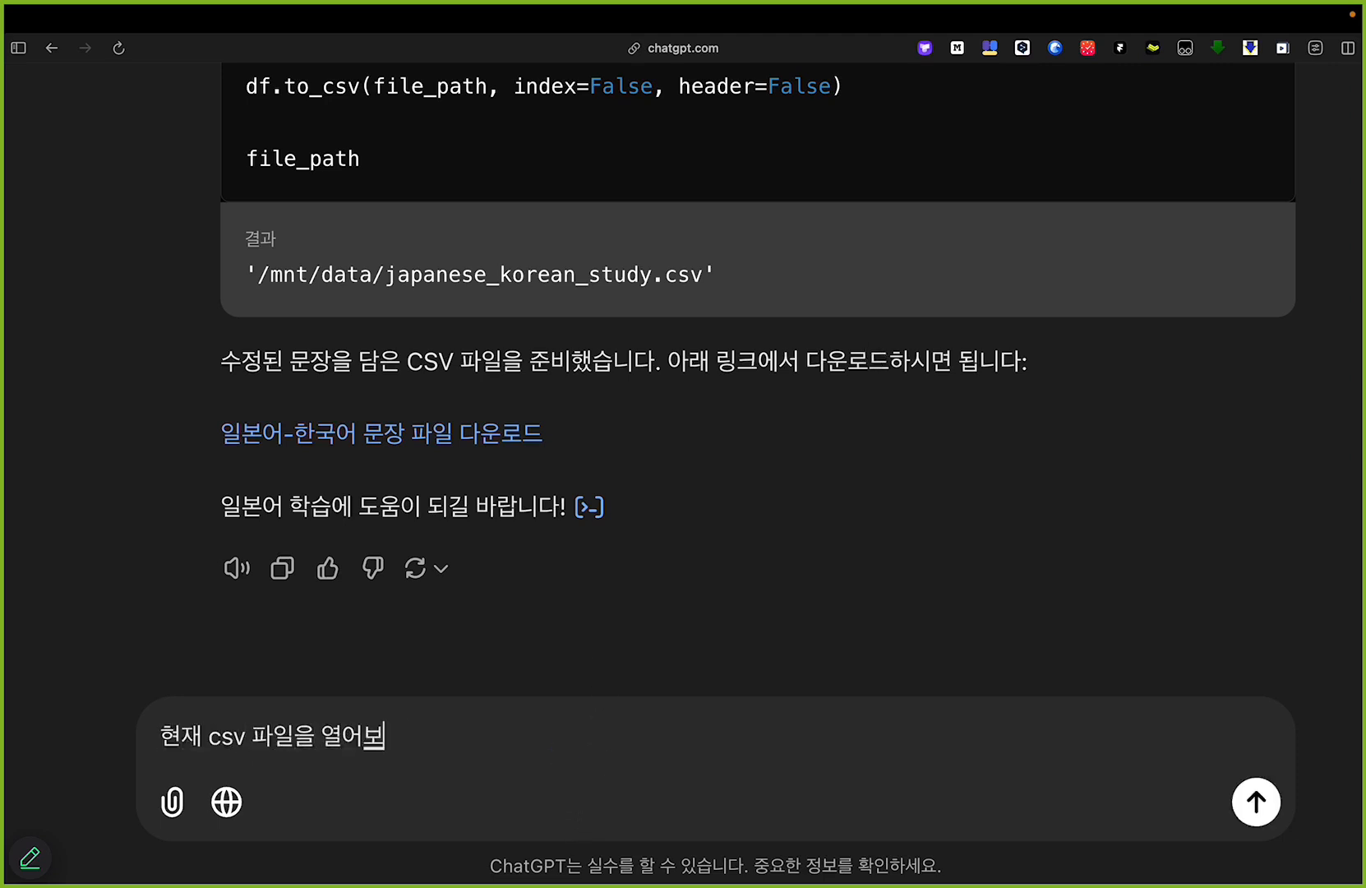
{"action": "type", "text": "일본어, 한국어 모두 "}
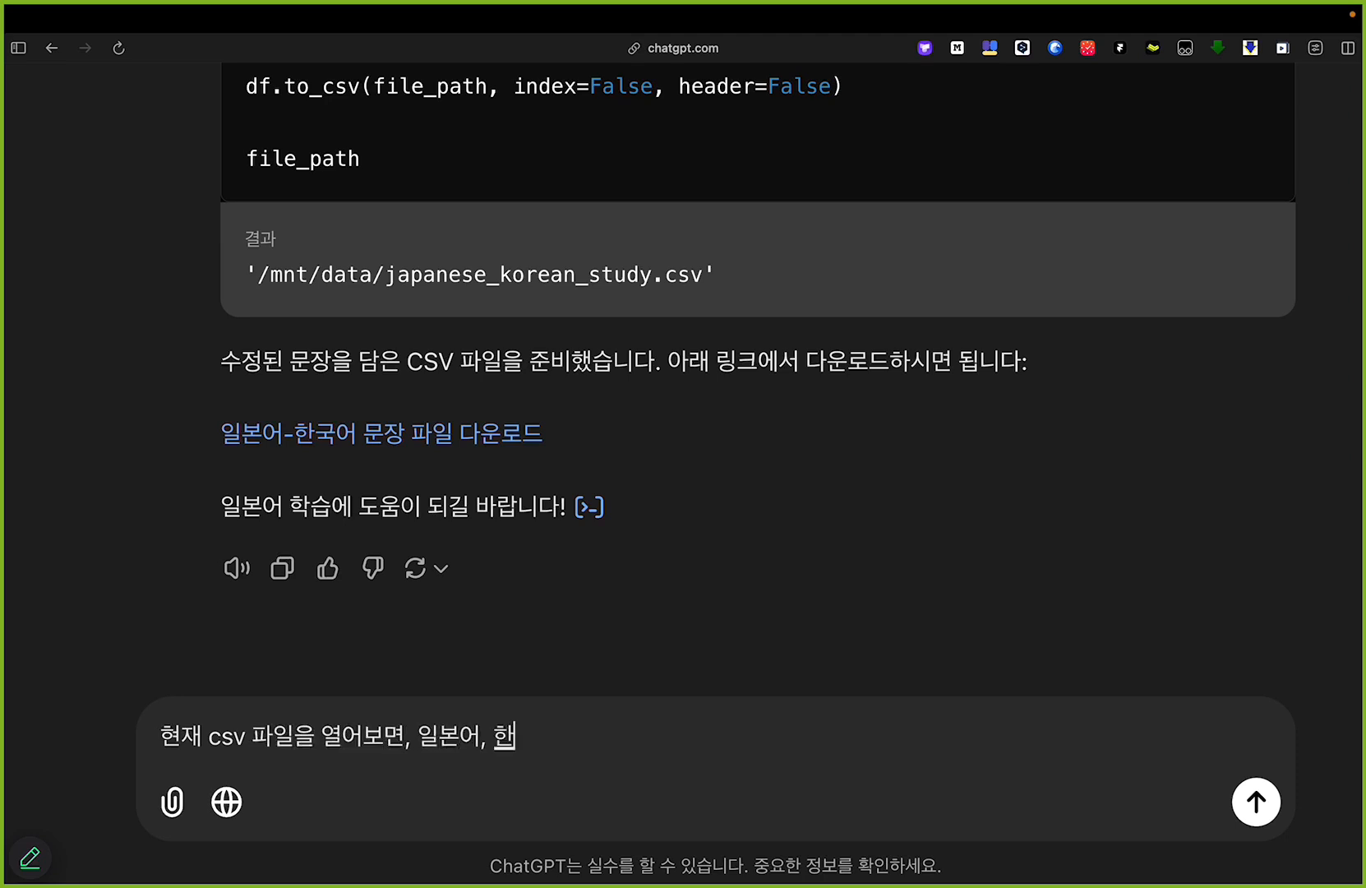
{"action": "type", "text": "깨져서 나와."}
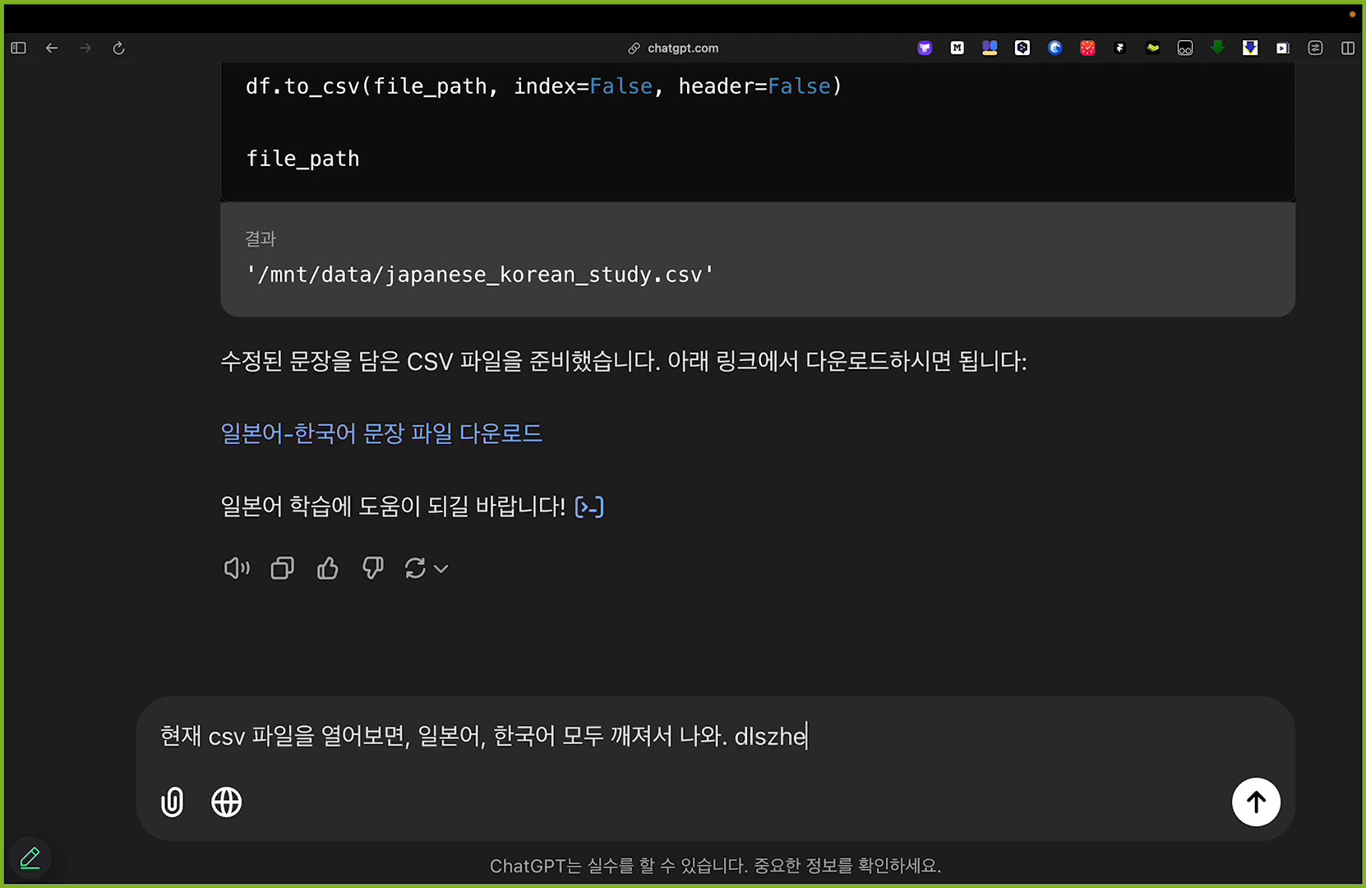
{"action": "type", "text": "d"}
{"action": "key", "text": "BackSpace"}
{"action": "key", "text": "Caps_Lock"}
{"action": "type", "text": "인코딩 방식을 적지"}
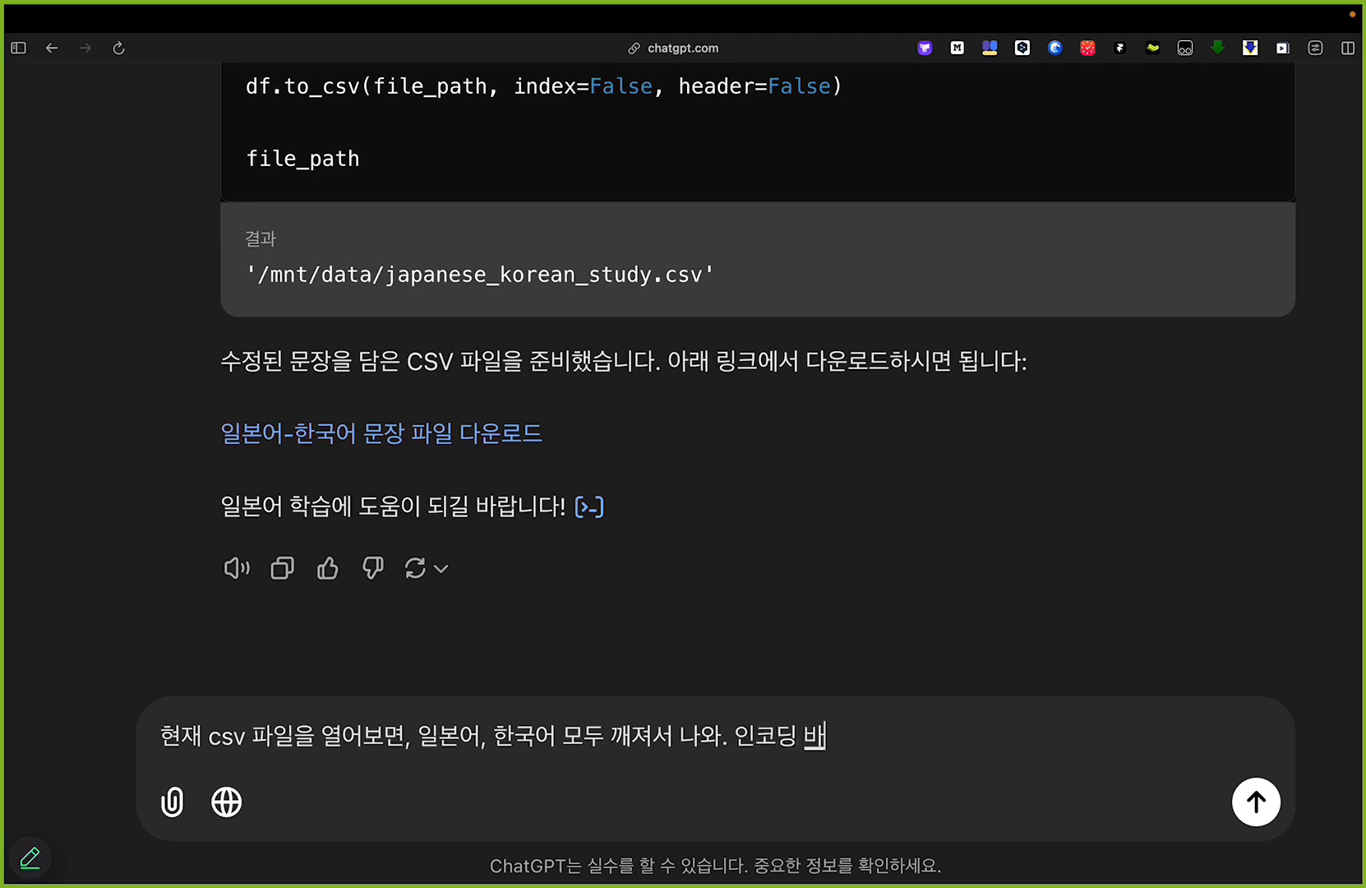
{"action": "type", "text": "히 수정"}
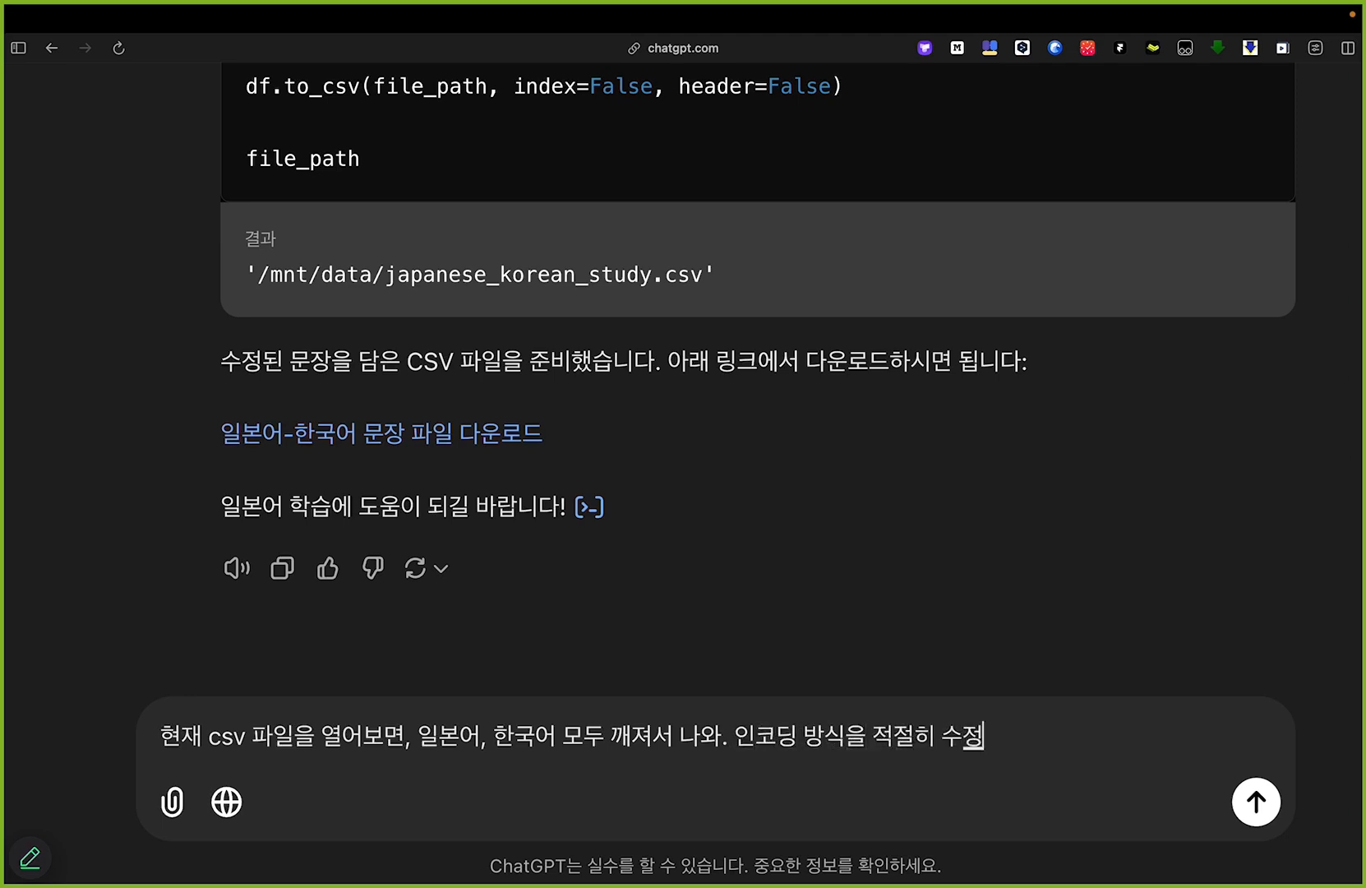
{"action": "type", "text": "해서 깨짖지 않게 다시"}
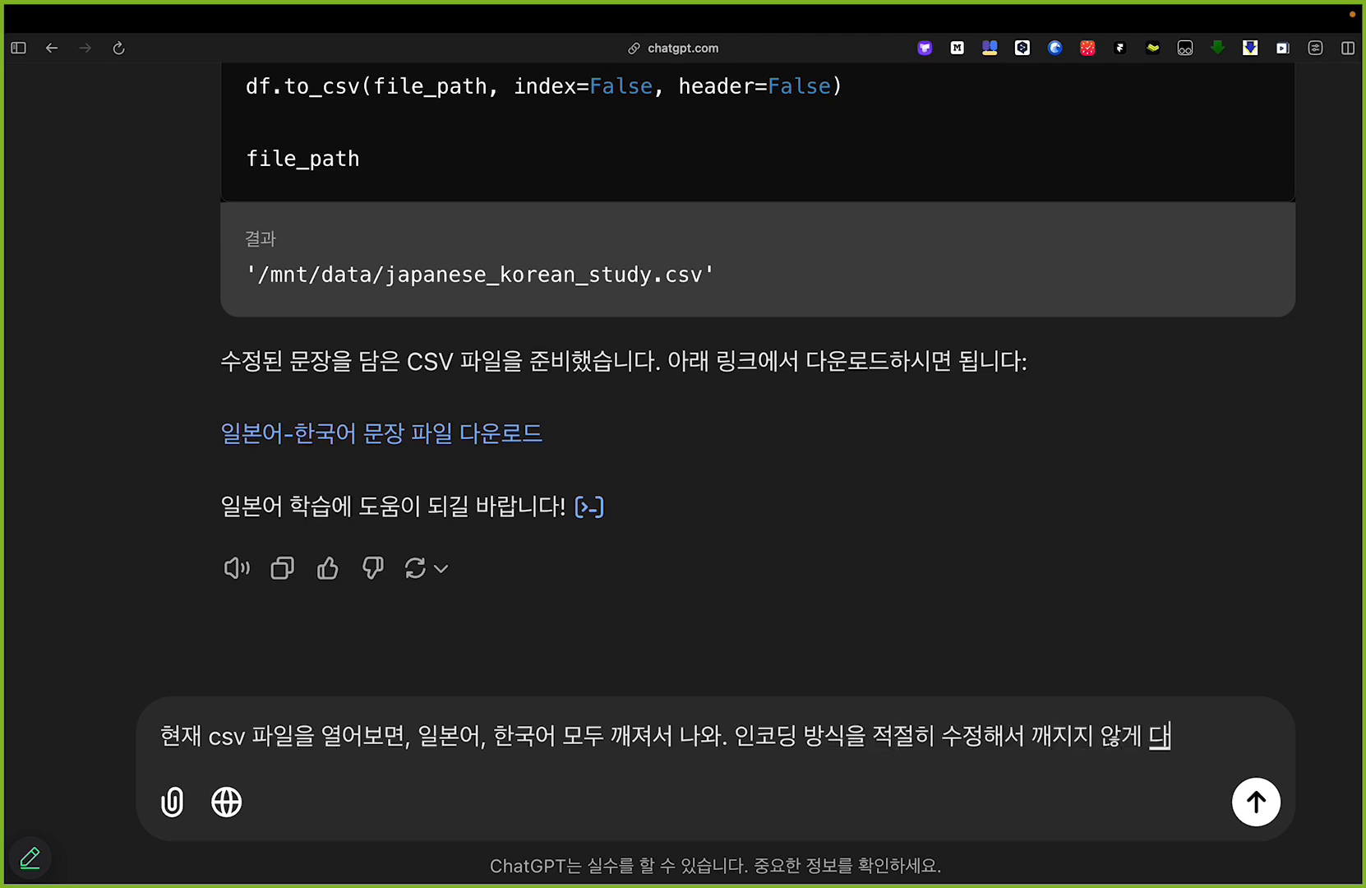
{"action": "type", "text": " 제작해줘"}
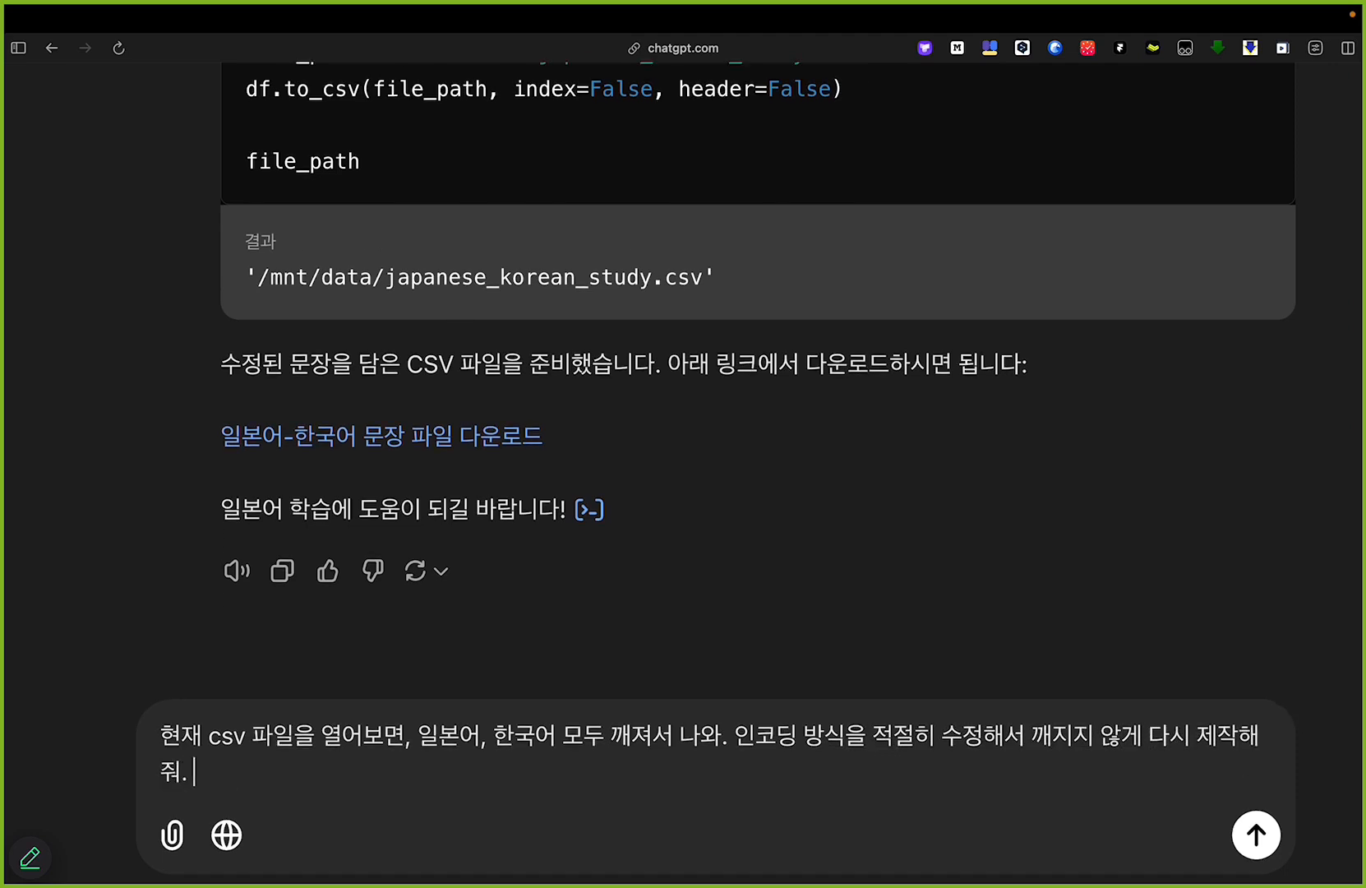
{"action": "type", "text": "."}
Step: Add the line "아무말 하지 말고, 수정된 csv 파일 다운로드 링크만 제공할 것." and send the message
{"action": "key", "text": "Return"}
{"action": "type", "text": "아무말 하지 말고, ㅅcsv 파일 다운"}
{"action": "key", "text": "alt+Left"}
{"action": "key", "text": "alt+Left"}
{"action": "key", "text": "alt+Left"}
{"action": "type", "text": "ㅅ수정된"}
{"action": "key", "text": "super+Right"}
{"action": "type", "text": "ㄹ호"}
{"action": "key", "text": "BackSpace"}
{"action": "key", "text": "BackSpace"}
{"action": "key", "text": "BackSpace"}
{"action": "type", "text": "로드 링크만 제공할"}
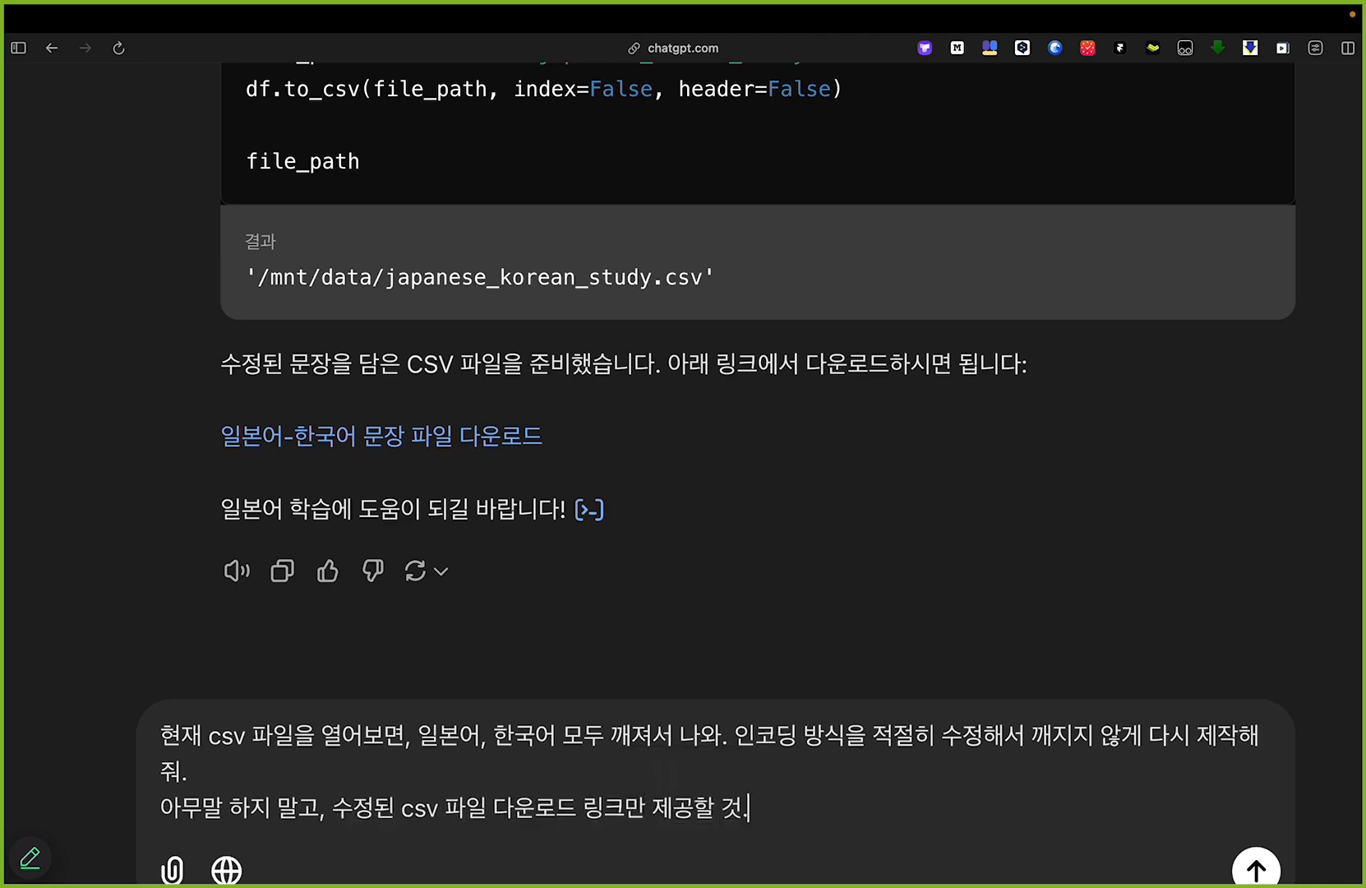
{"action": "key", "text": "super+Return"}
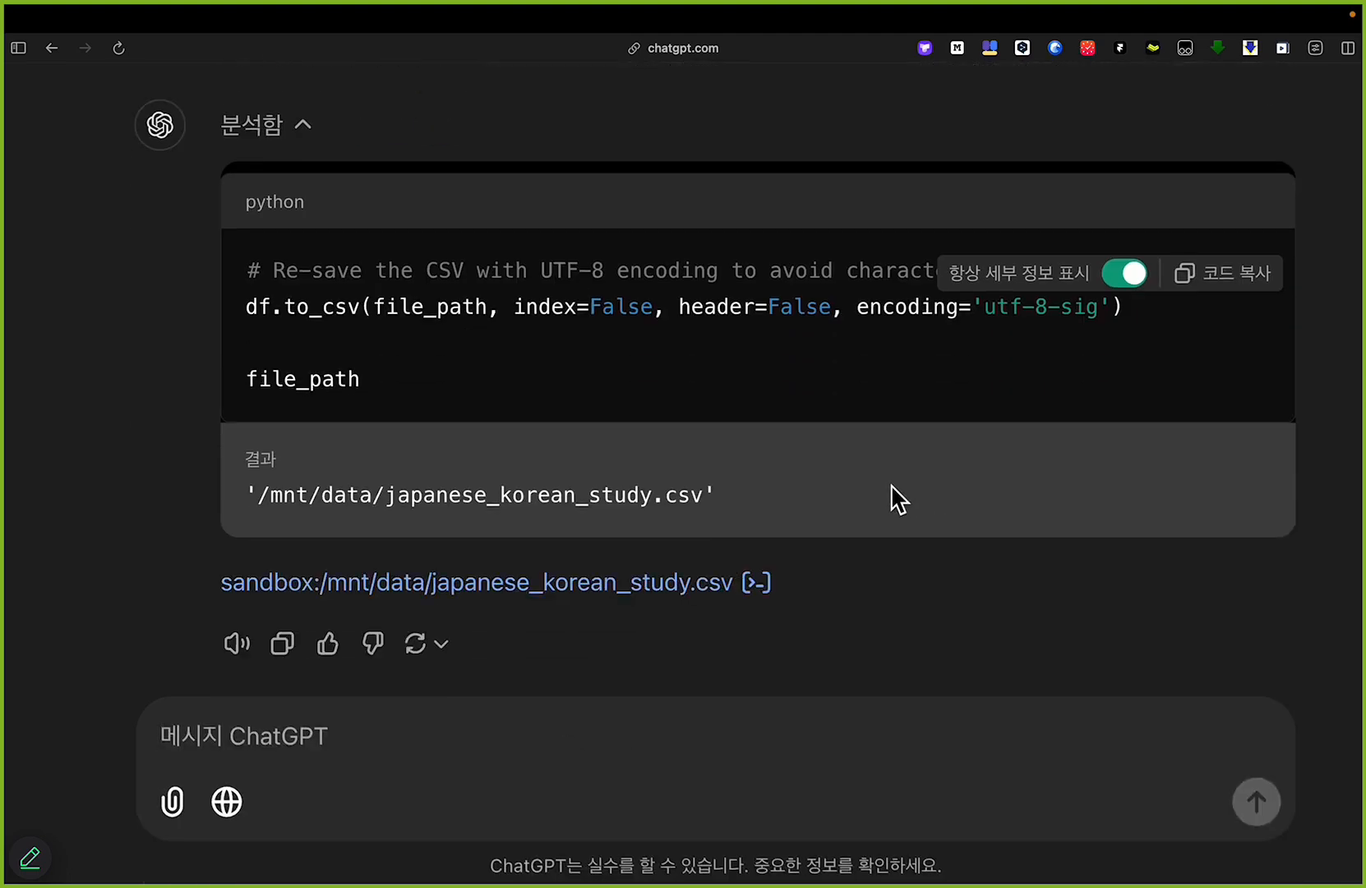
Step: Compare the encoding argument in the regenerated to_csv code with the arguments in the earlier code
{"action": "scroll", "coordinate": [893, 488], "scroll_direction": "up", "scroll_amount": 3}
{"action": "scroll", "coordinate": [951, 347], "scroll_direction": "up", "scroll_amount": 2}
{"action": "left_click_drag", "start_coordinate": [844, 428], "coordinate": [1194, 420]}
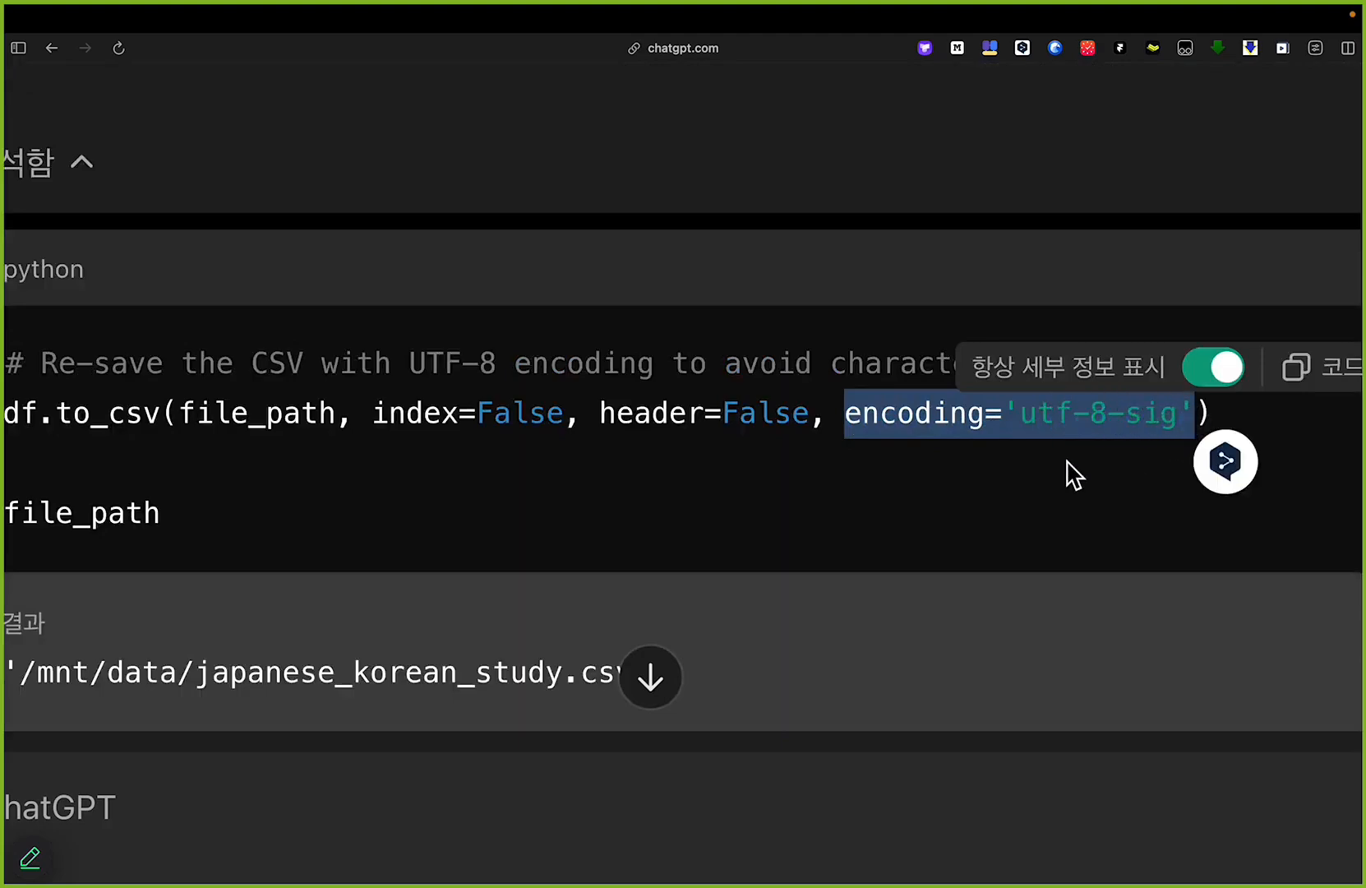
{"action": "scroll", "coordinate": [1071, 475], "scroll_direction": "down", "scroll_amount": 3}
{"action": "scroll", "coordinate": [1011, 422], "scroll_direction": "up", "scroll_amount": 8}
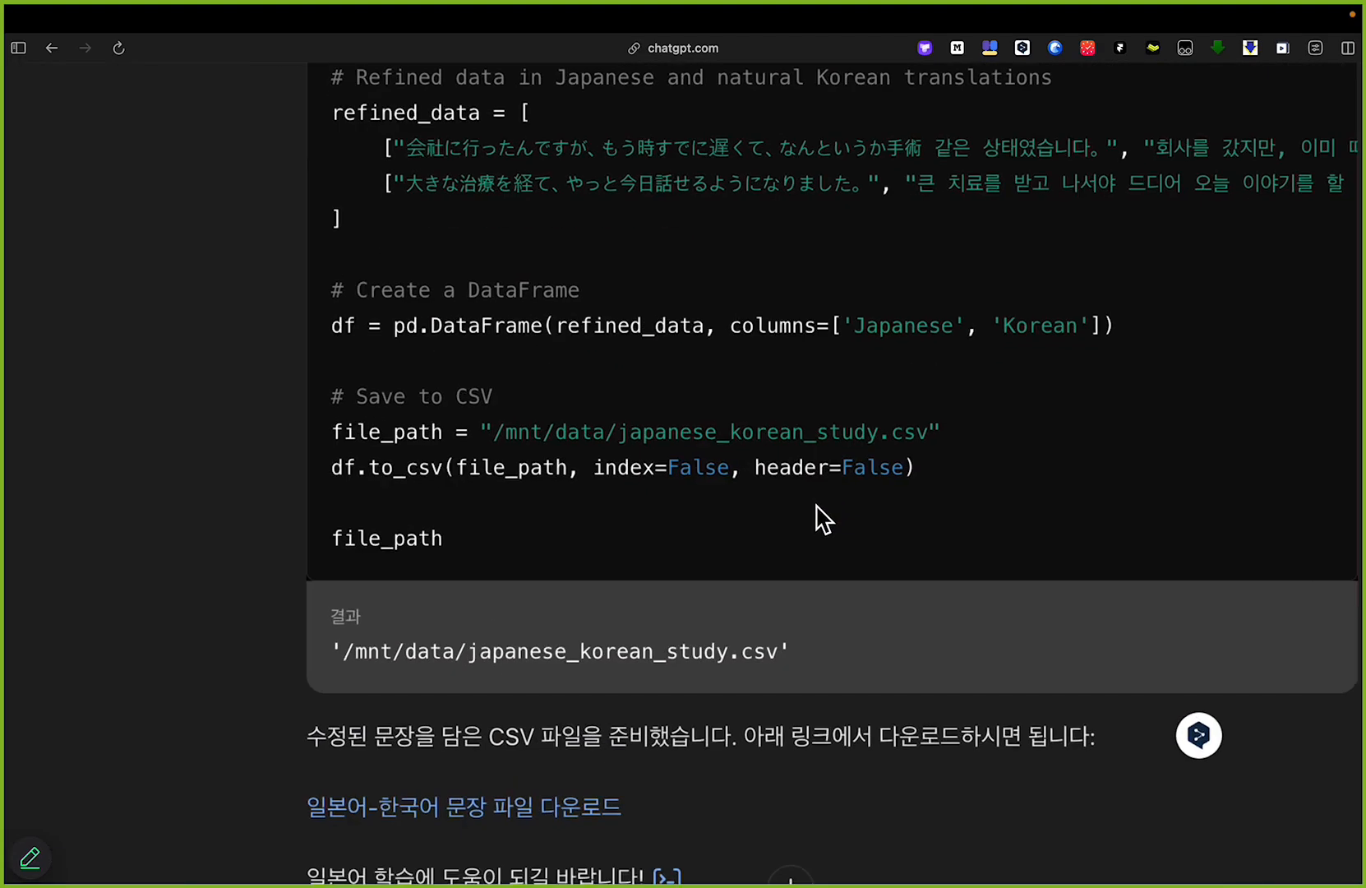
{"action": "scroll", "coordinate": [817, 519], "scroll_direction": "up", "scroll_amount": 3}
{"action": "left_click_drag", "start_coordinate": [620, 465], "coordinate": [919, 463]}
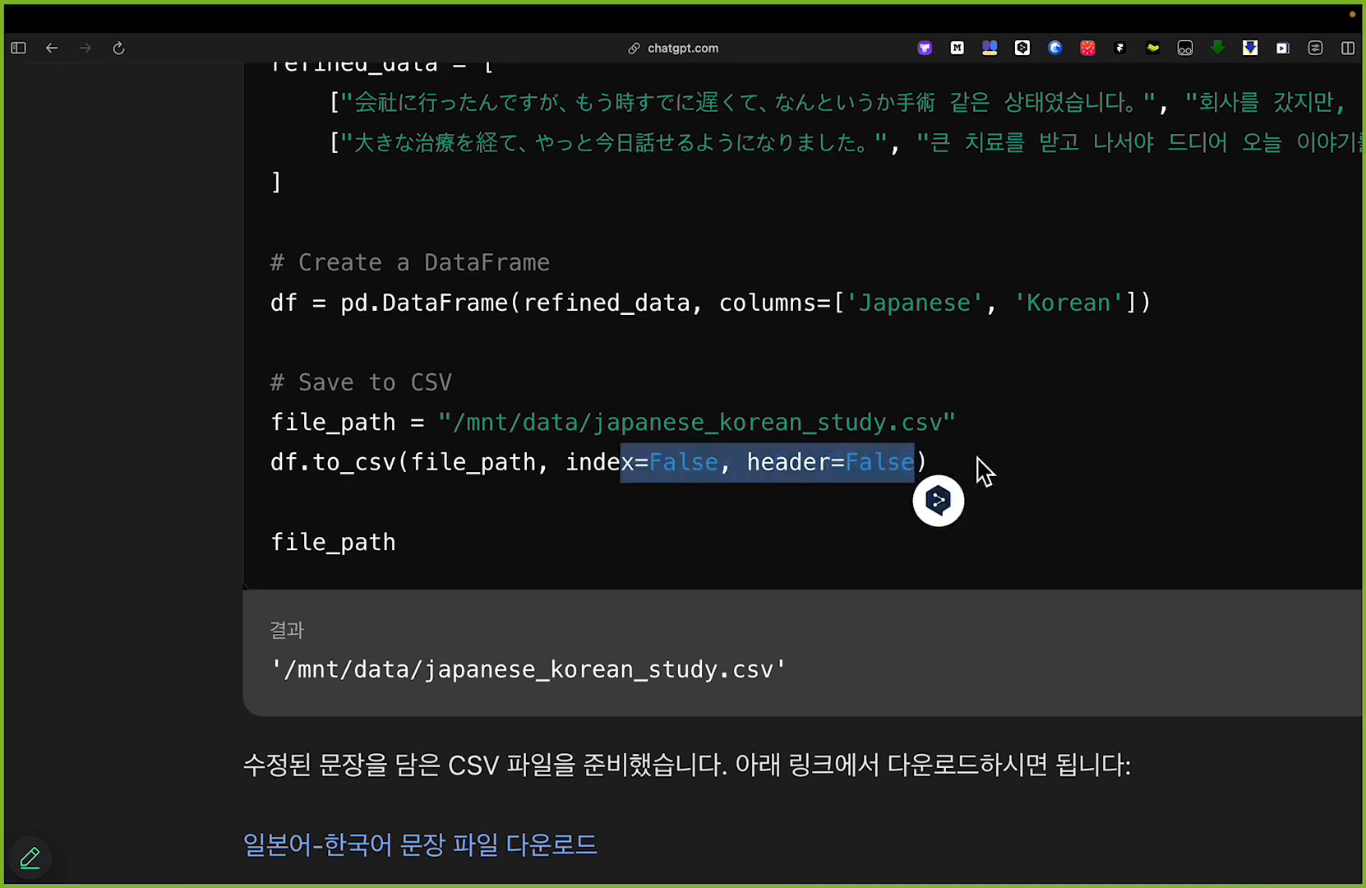
{"action": "scroll", "coordinate": [978, 465], "scroll_direction": "down", "scroll_amount": 12}
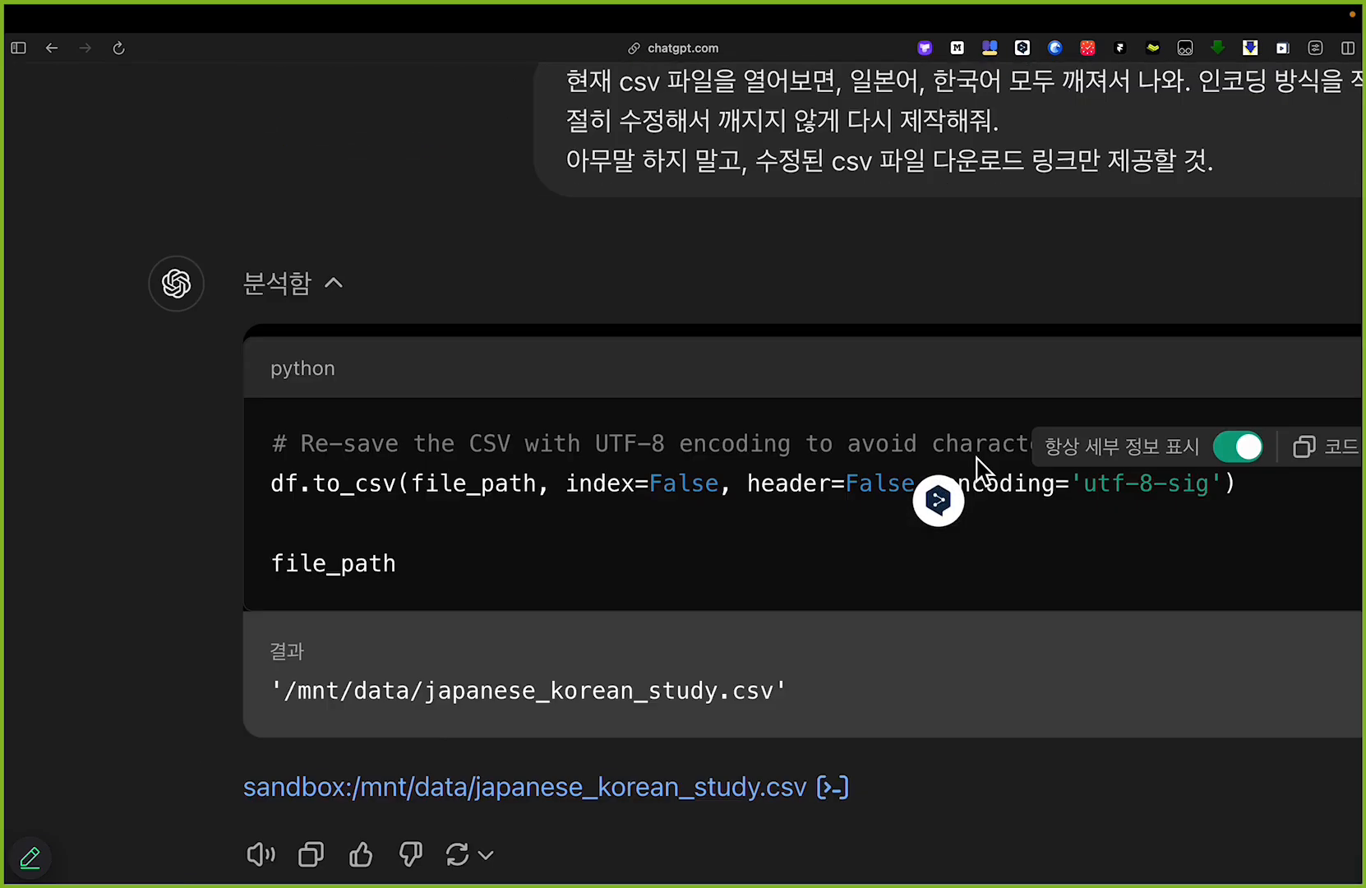
{"action": "left_click_drag", "start_coordinate": [983, 484], "coordinate": [1210, 490]}
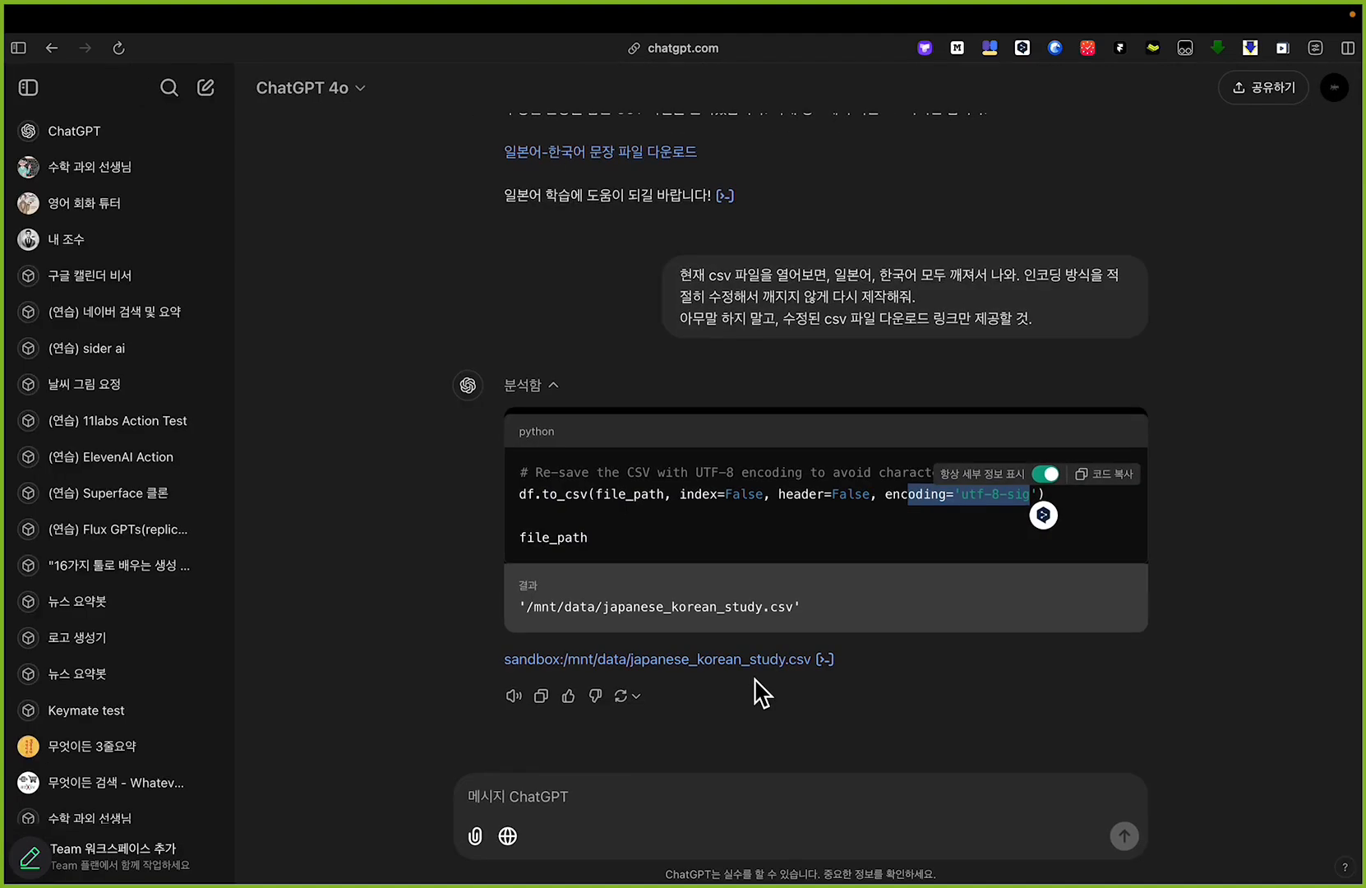
Step: Download the regenerated CSV from ChatGPT's link and open japanese_korean_study (1).csv in Excel
{"action": "left_click", "coordinate": [699, 787]}
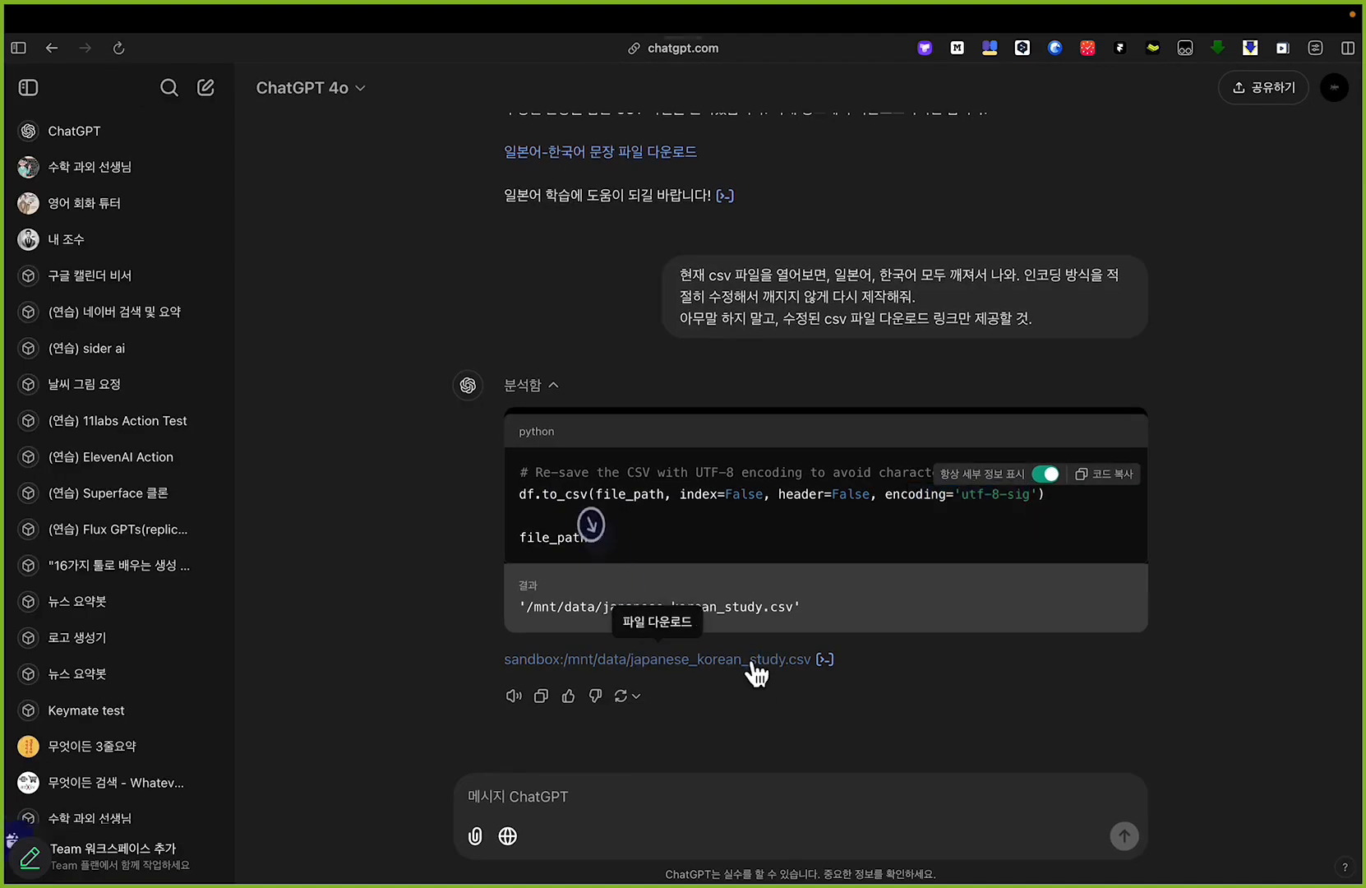
{"action": "mouse_move", "coordinate": [2, 699]}
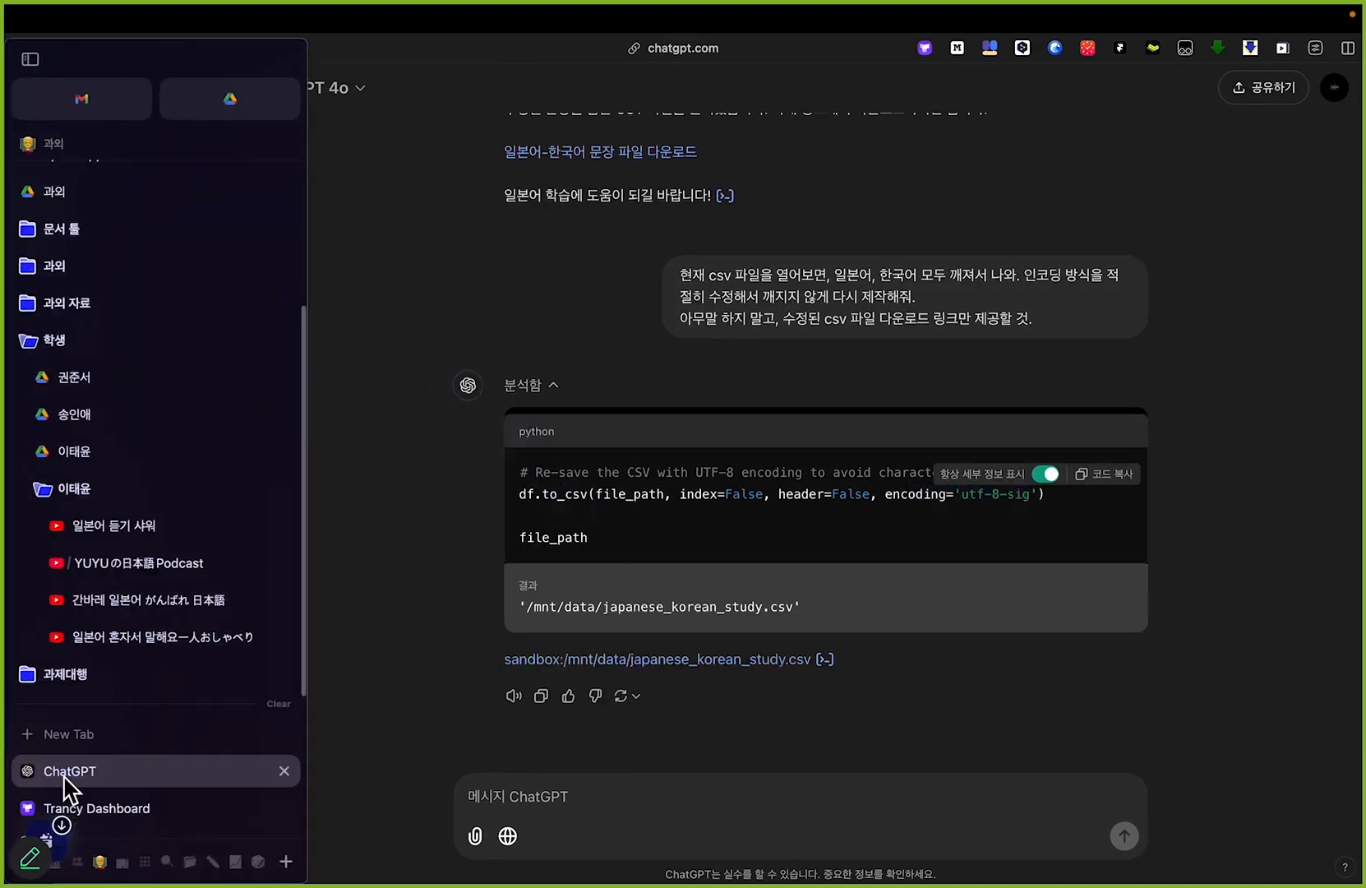
{"action": "mouse_move", "coordinate": [51, 844]}
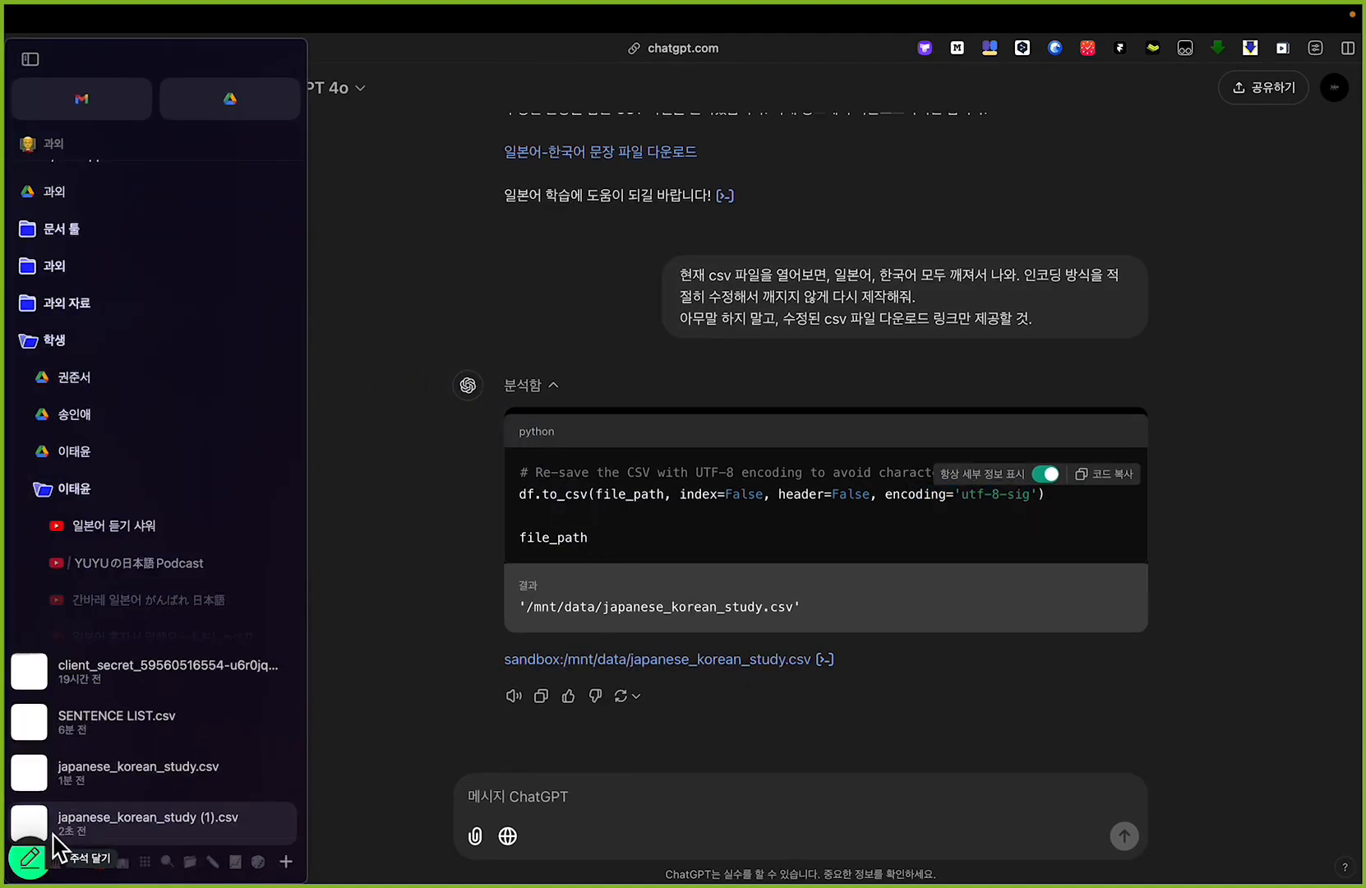
{"action": "left_click", "coordinate": [115, 832]}
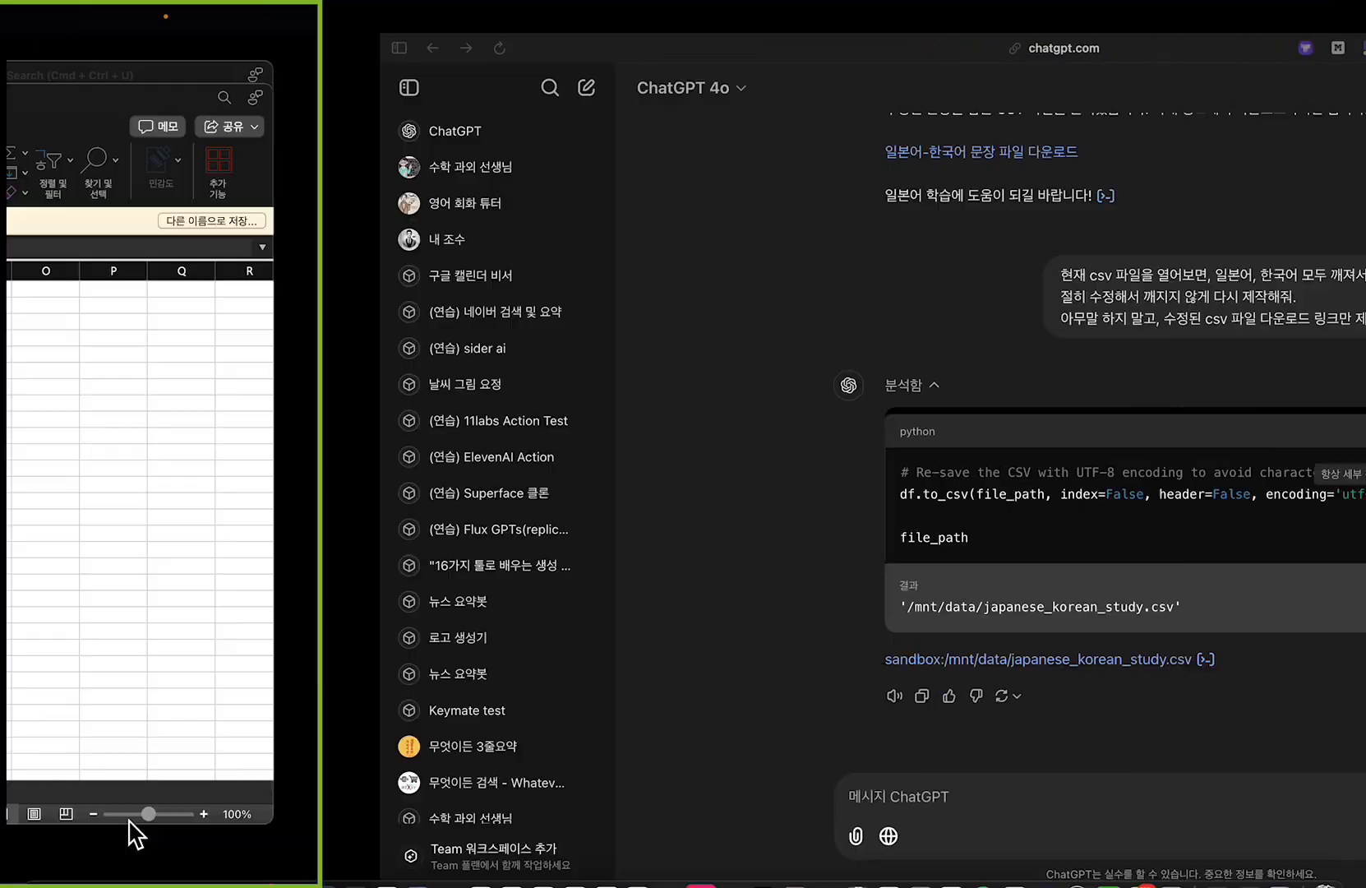
Step: Fit columns A and B to their sentences and widen column A slightly
{"action": "left_click_drag", "start_coordinate": [185, 293], "coordinate": [786, 305]}
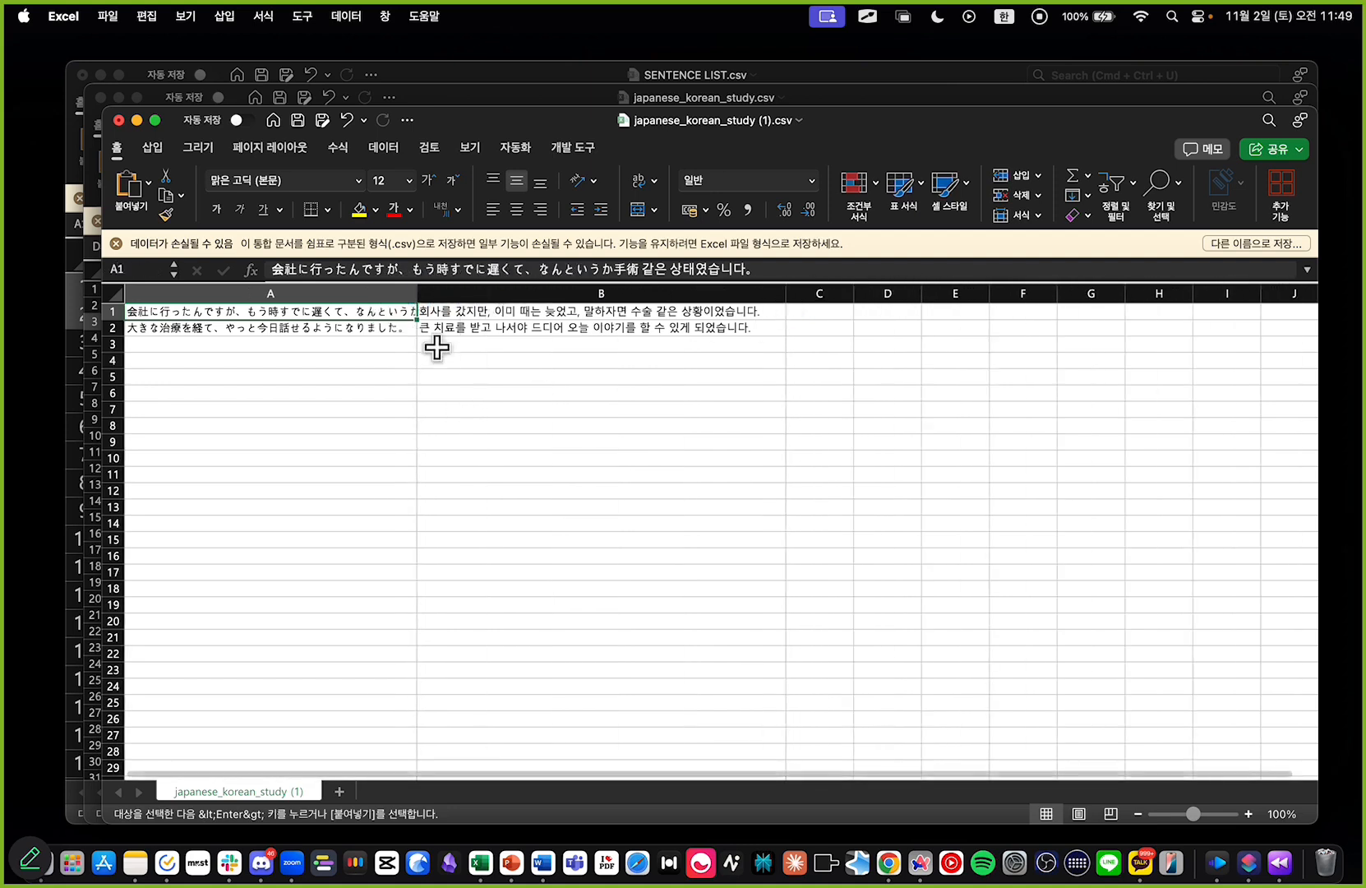
{"action": "left_click_drag", "start_coordinate": [418, 293], "coordinate": [440, 293]}
{"action": "left_click", "coordinate": [424, 392]}
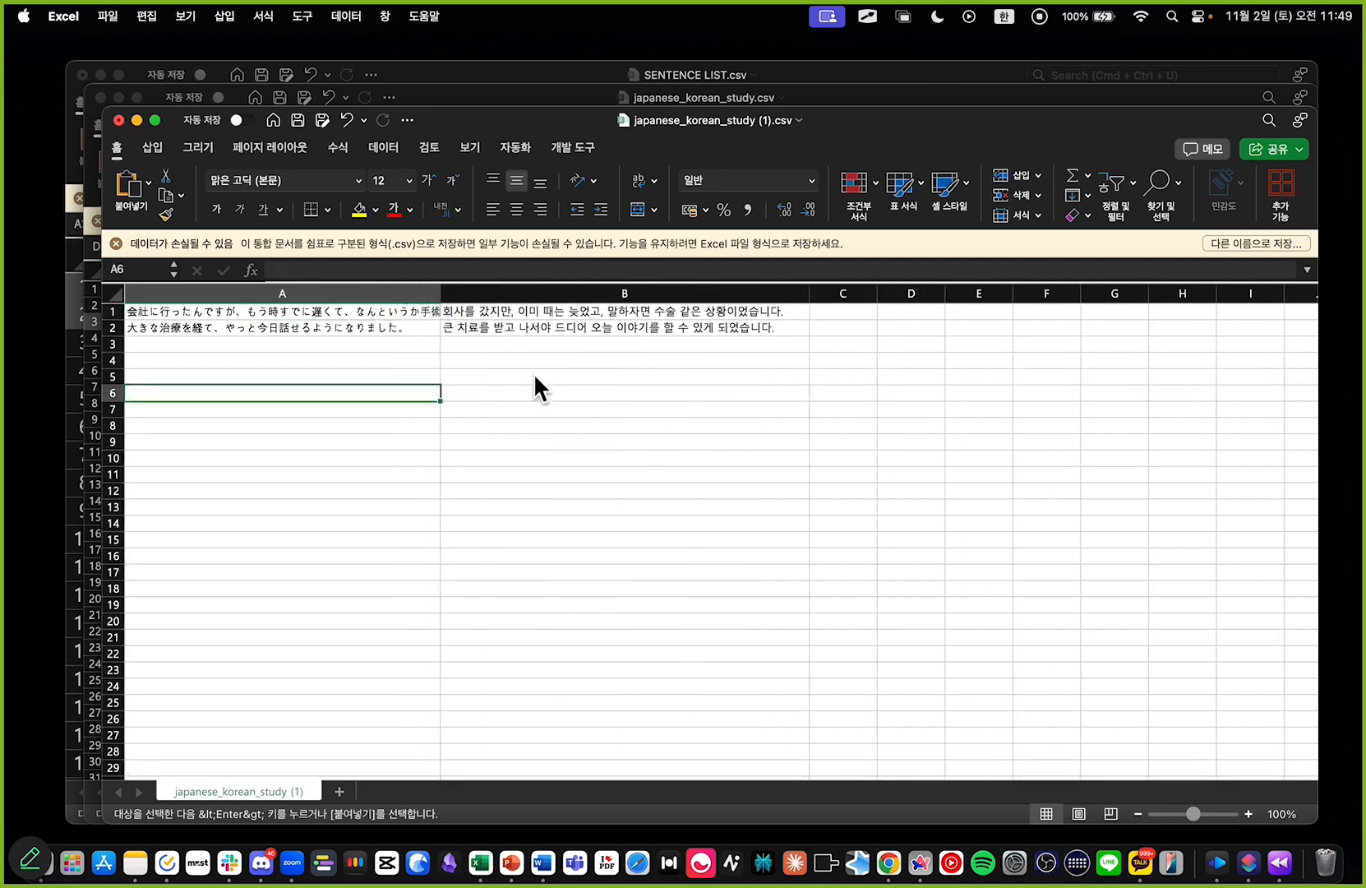
Step: Switch back to ChatGPT and review the encoding request, the to_csv call and its encoding argument
{"action": "key", "text": "super+Tab"}
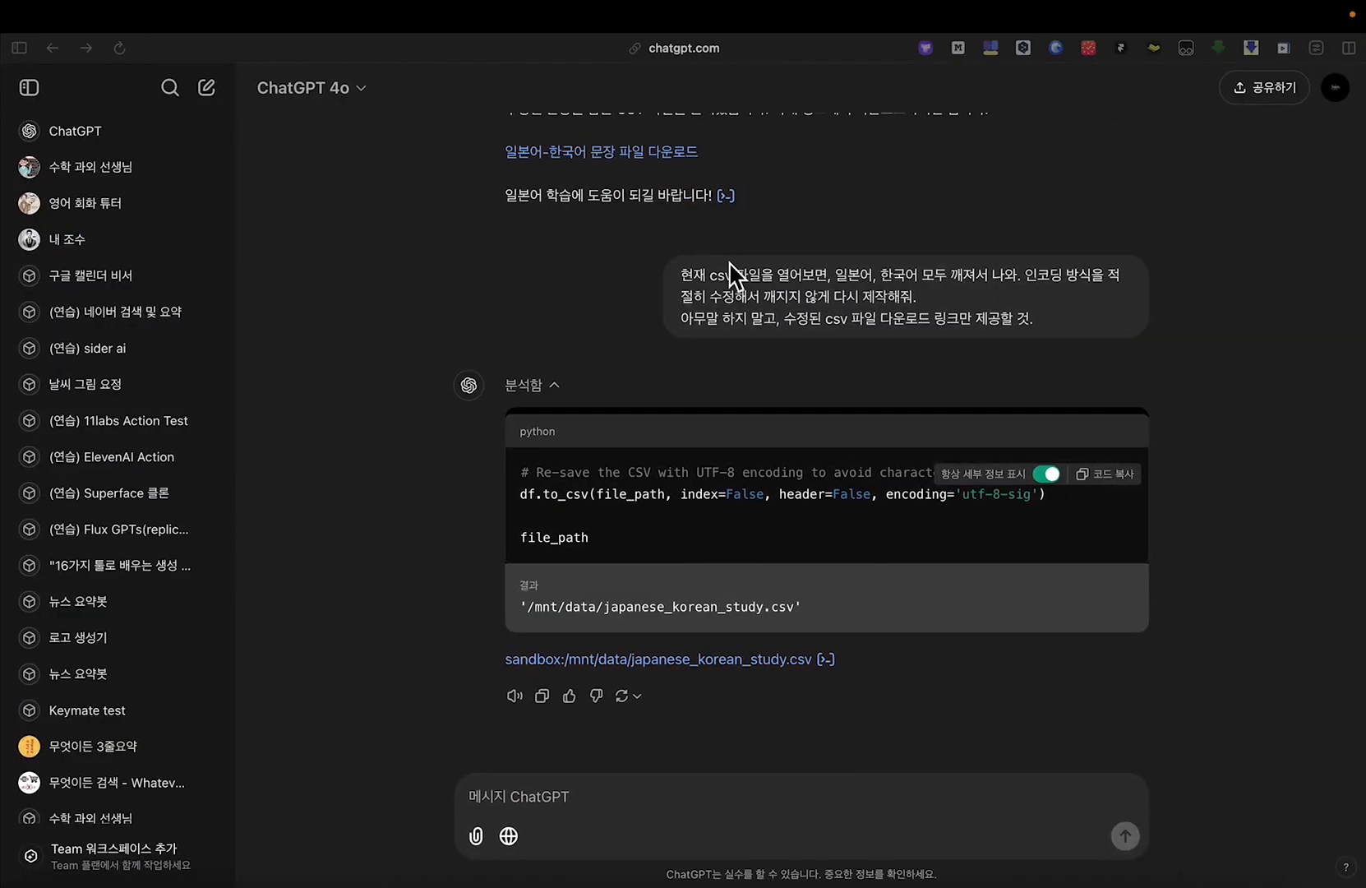
{"action": "left_click_drag", "start_coordinate": [693, 271], "coordinate": [1181, 323]}
{"action": "left_click", "coordinate": [1183, 324]}
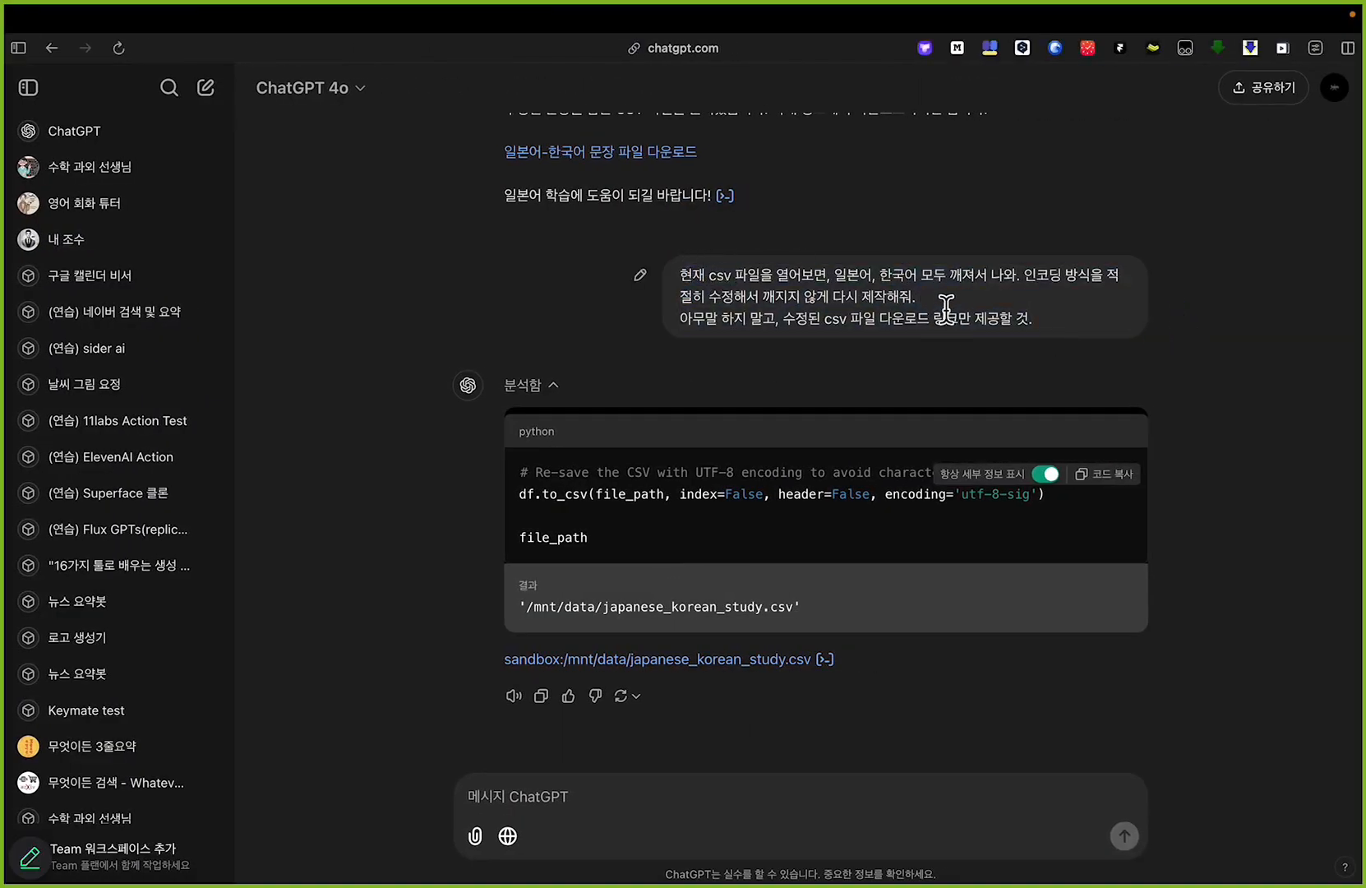
{"action": "scroll", "coordinate": [917, 567], "scroll_direction": "up", "scroll_amount": 5}
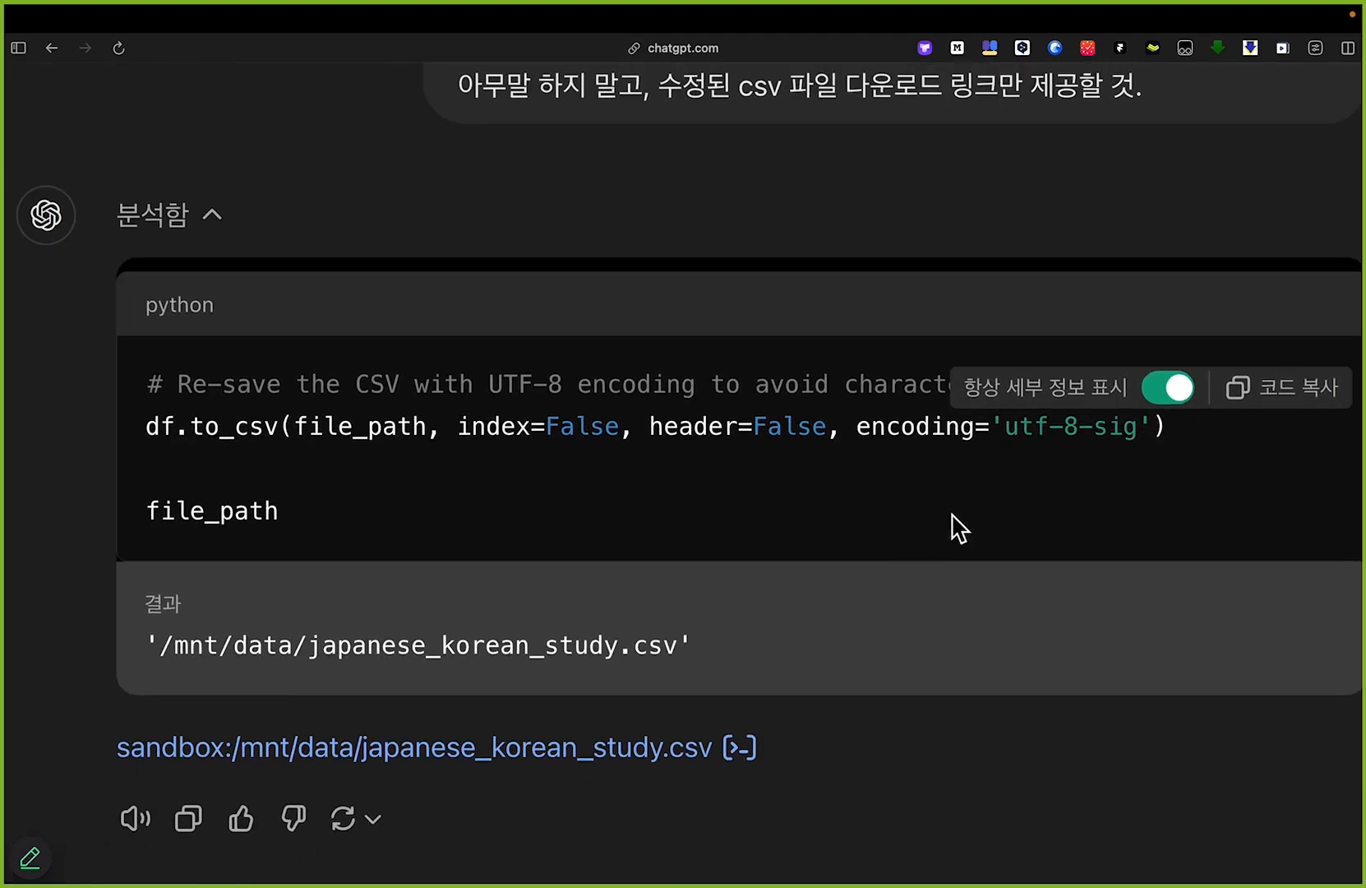
{"action": "scroll", "coordinate": [952, 514], "scroll_direction": "down", "scroll_amount": 1}
{"action": "left_click_drag", "start_coordinate": [744, 91], "coordinate": [1005, 103]}
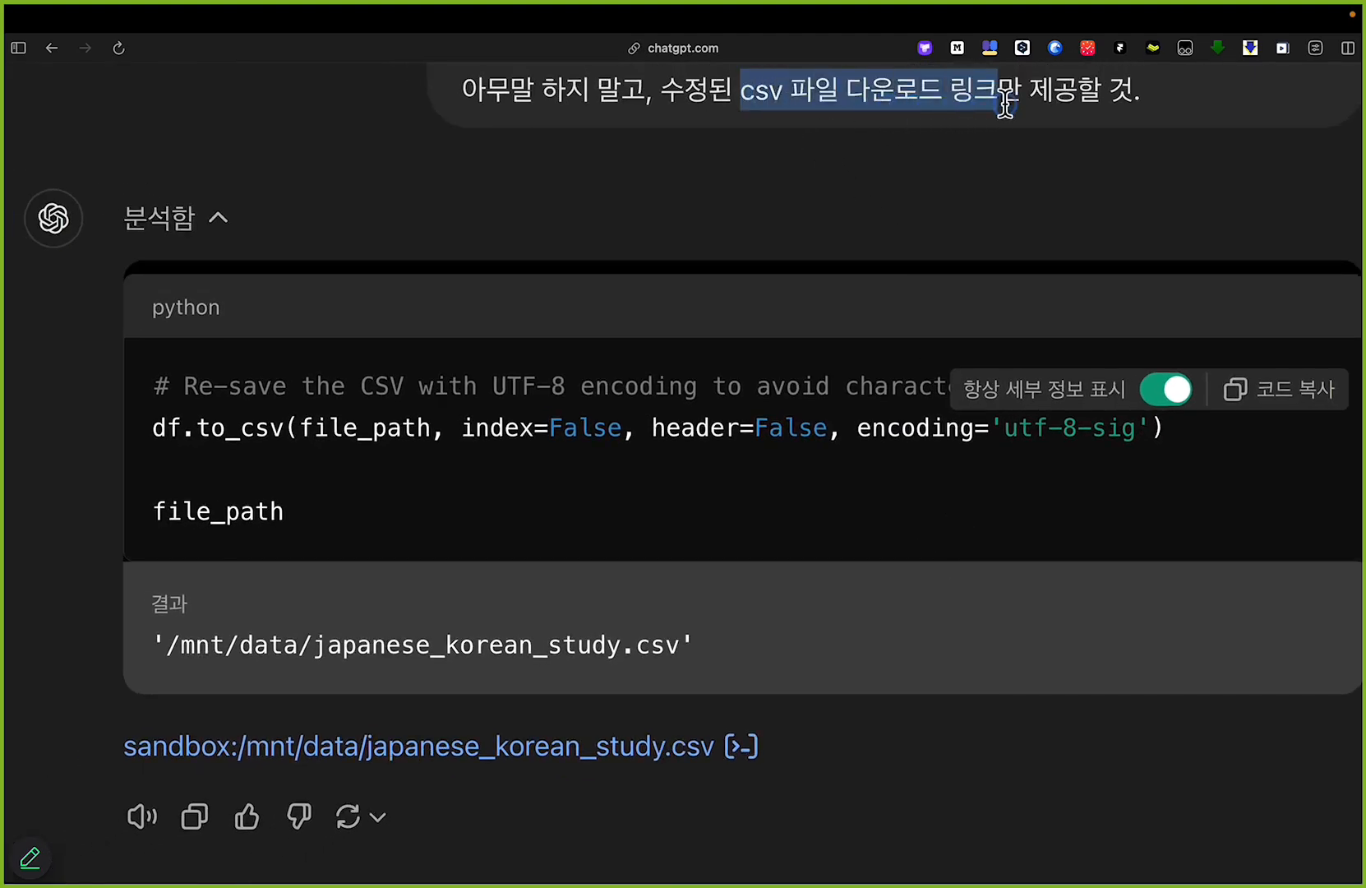
{"action": "left_click_drag", "start_coordinate": [196, 429], "coordinate": [279, 431]}
{"action": "left_click", "coordinate": [652, 460]}
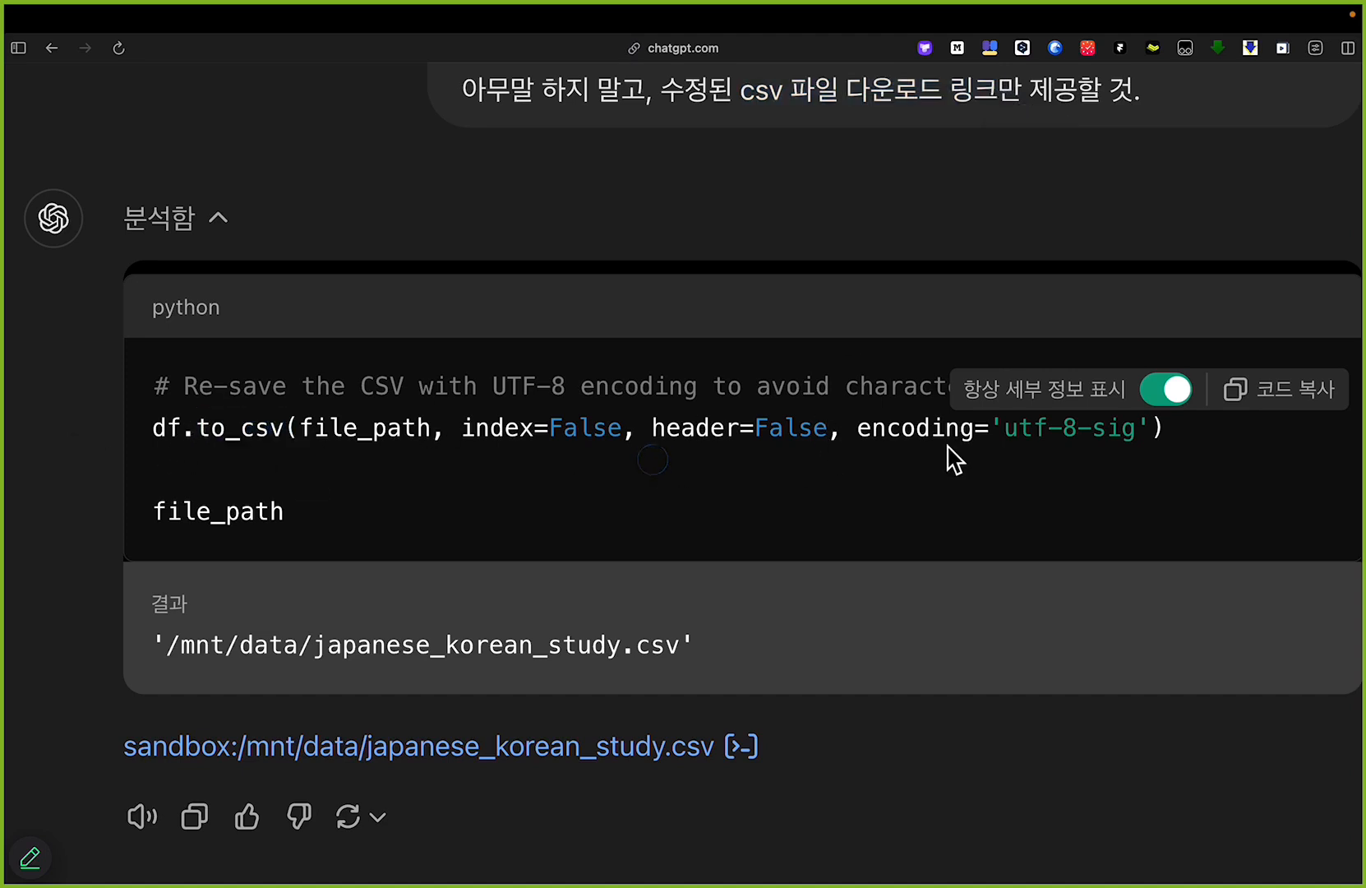
{"action": "left_click_drag", "start_coordinate": [852, 427], "coordinate": [1150, 429]}
{"action": "left_click", "coordinate": [905, 445]}
{"action": "key", "text": "super+0"}
Step: Open ChatGPT's custom GPT editor in a new browser tab through the chatgpt.com/gpts/ address
{"action": "key", "text": "super+t"}
{"action": "type", "text": "ㅊ"}
{"action": "key", "text": "BackSpace"}
{"action": "type", "text": "cha"}
{"action": "key", "text": "Right"}
{"action": "type", "text": "/gpts/"}
{"action": "key", "text": "Return"}
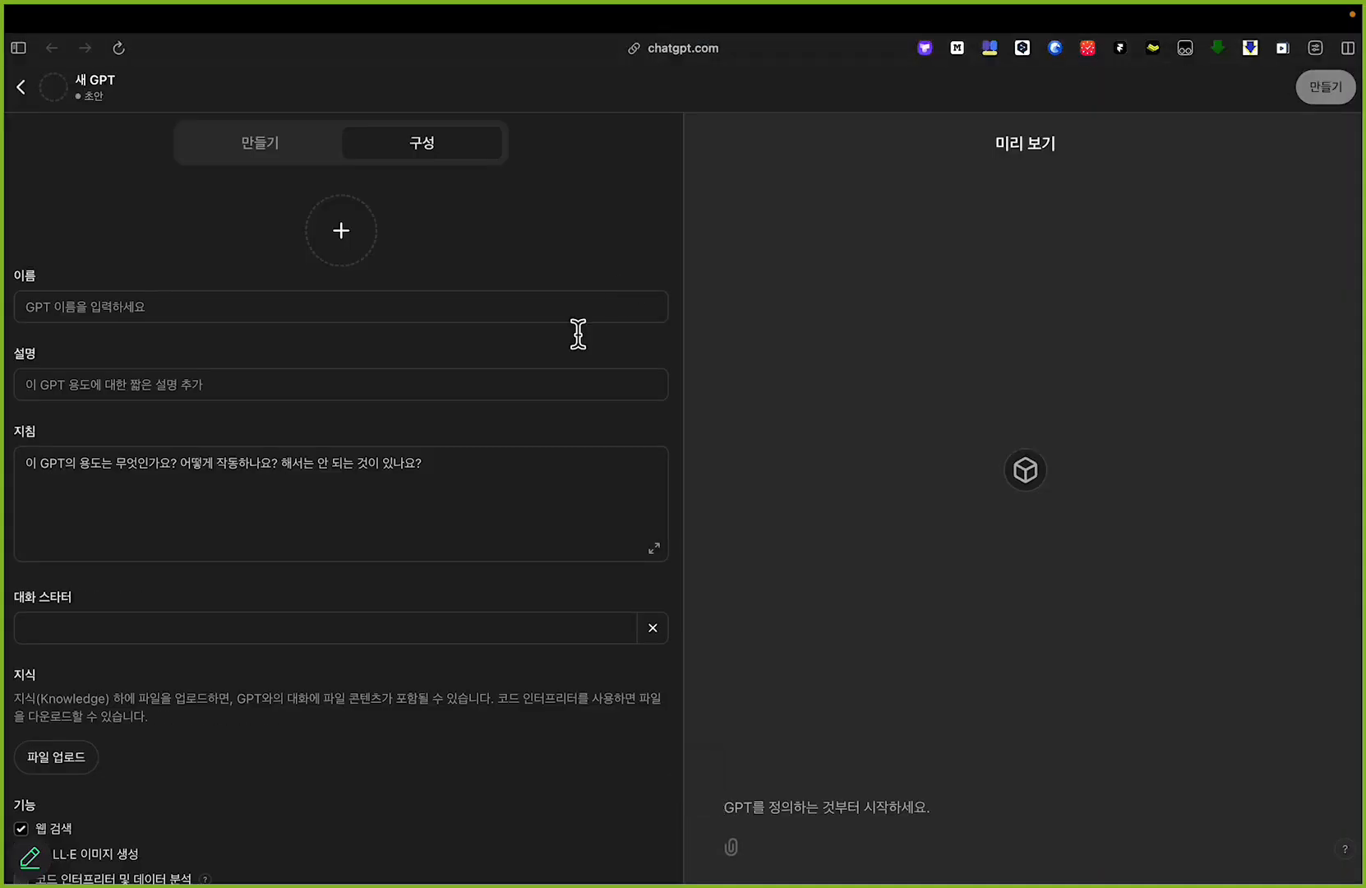
{"action": "scroll", "coordinate": [222, 523], "scroll_direction": "down", "scroll_amount": 2}
{"action": "scroll", "coordinate": [221, 523], "scroll_direction": "up", "scroll_amount": 2}
Step: Write "csv 파일을 생성할 때는" in the new GPT's instructions (지침), replacing the draft wording about providing a download link
{"action": "left_click", "coordinate": [125, 500]}
{"action": "scroll", "coordinate": [125, 500], "scroll_direction": "up", "scroll_amount": 5}
{"action": "scroll", "coordinate": [227, 397], "scroll_direction": "left", "scroll_amount": 3}
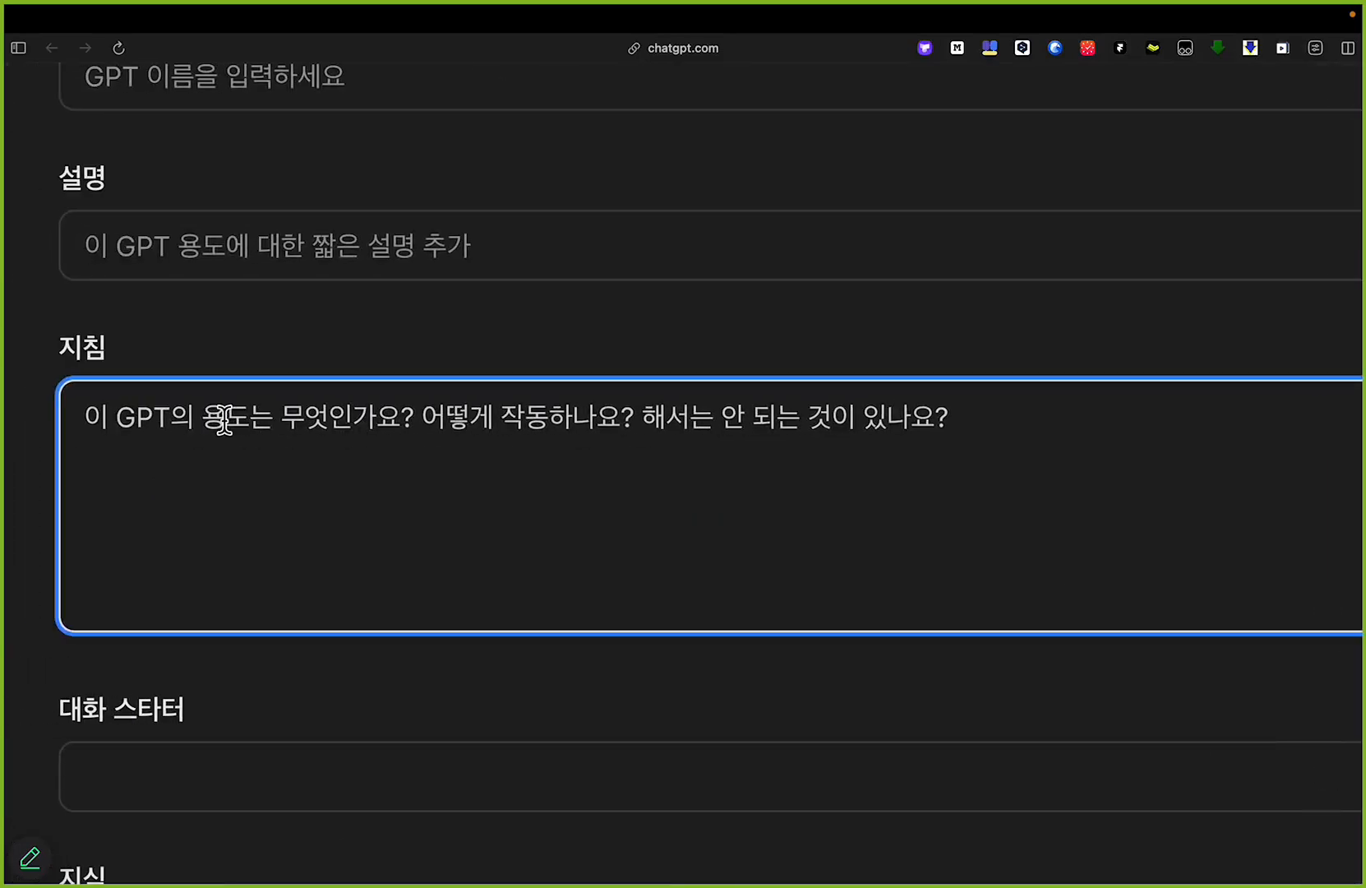
{"action": "type", "text": "csv 파일의 다운로드"}
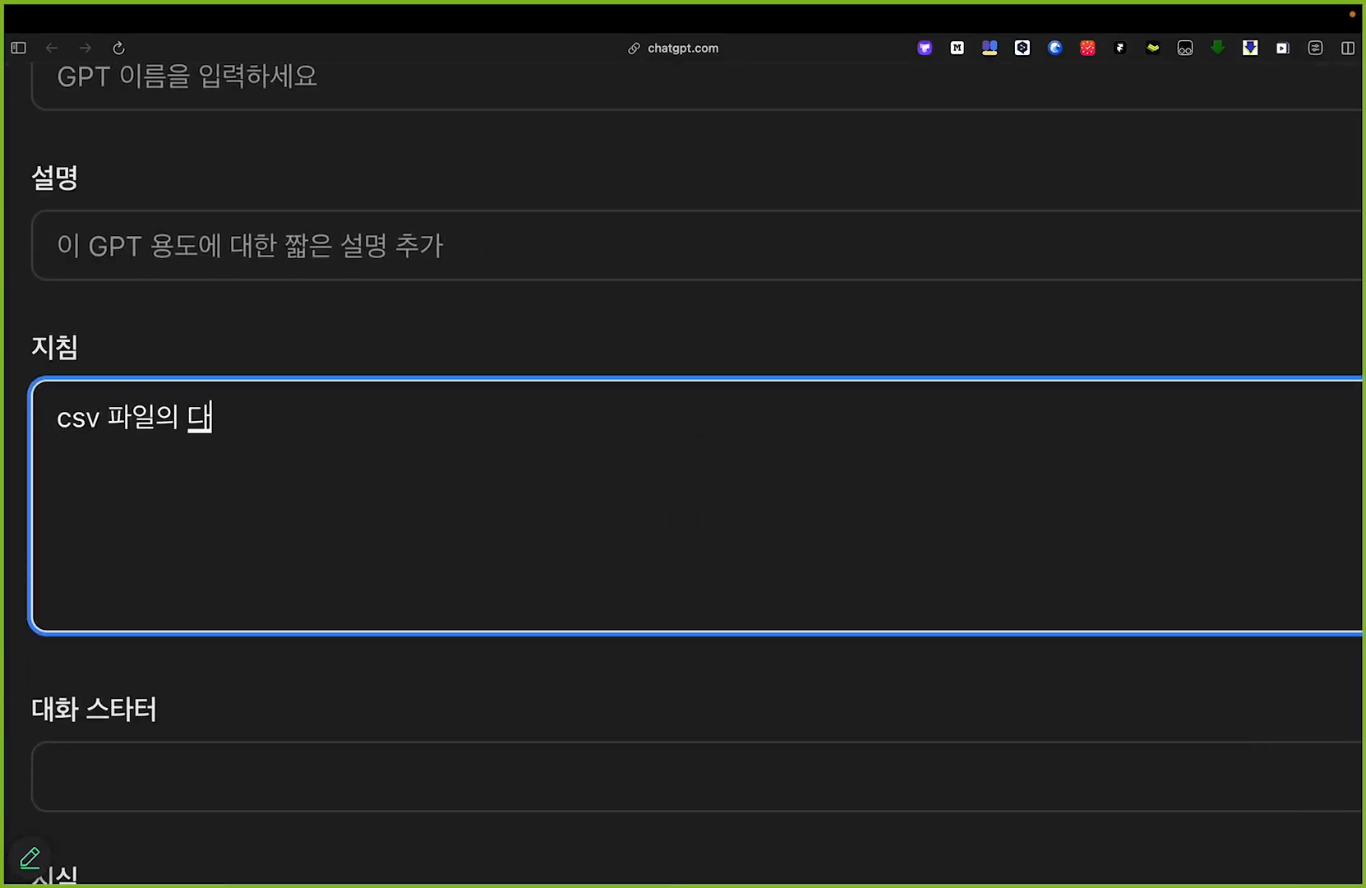
{"action": "type", "text": " 링크를 제공할 때는"}
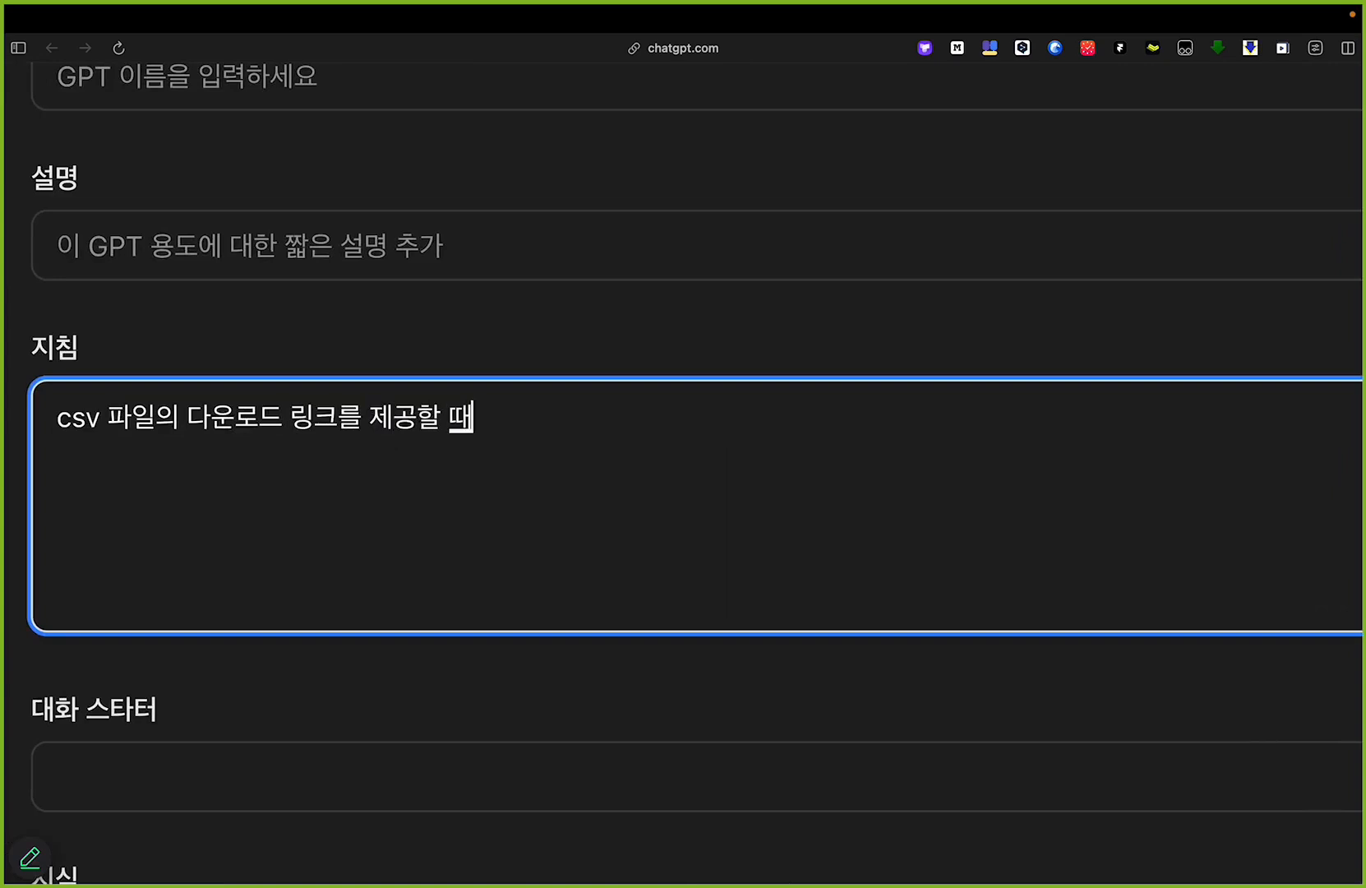
{"action": "key", "text": "alt+shift+Left"}
{"action": "key", "text": "alt+shift+Left"}
{"action": "key", "text": "alt+shift+Left"}
{"action": "key", "text": "alt+shift+Left"}
{"action": "key", "text": "BackSpace"}
{"action": "key", "text": "BackSpace"}
{"action": "key", "text": "BackSpace"}
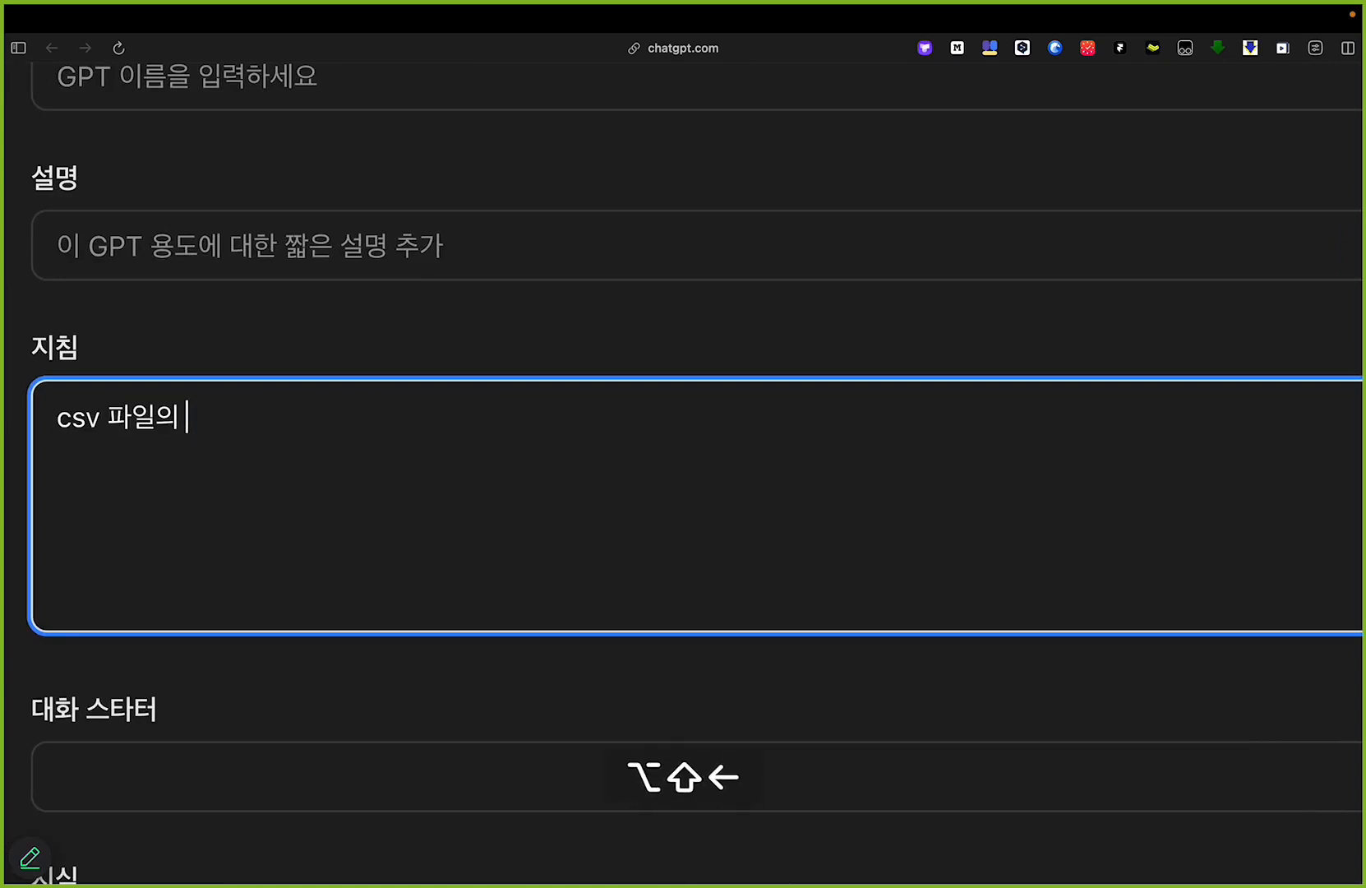
{"action": "type", "text": "을 새"}
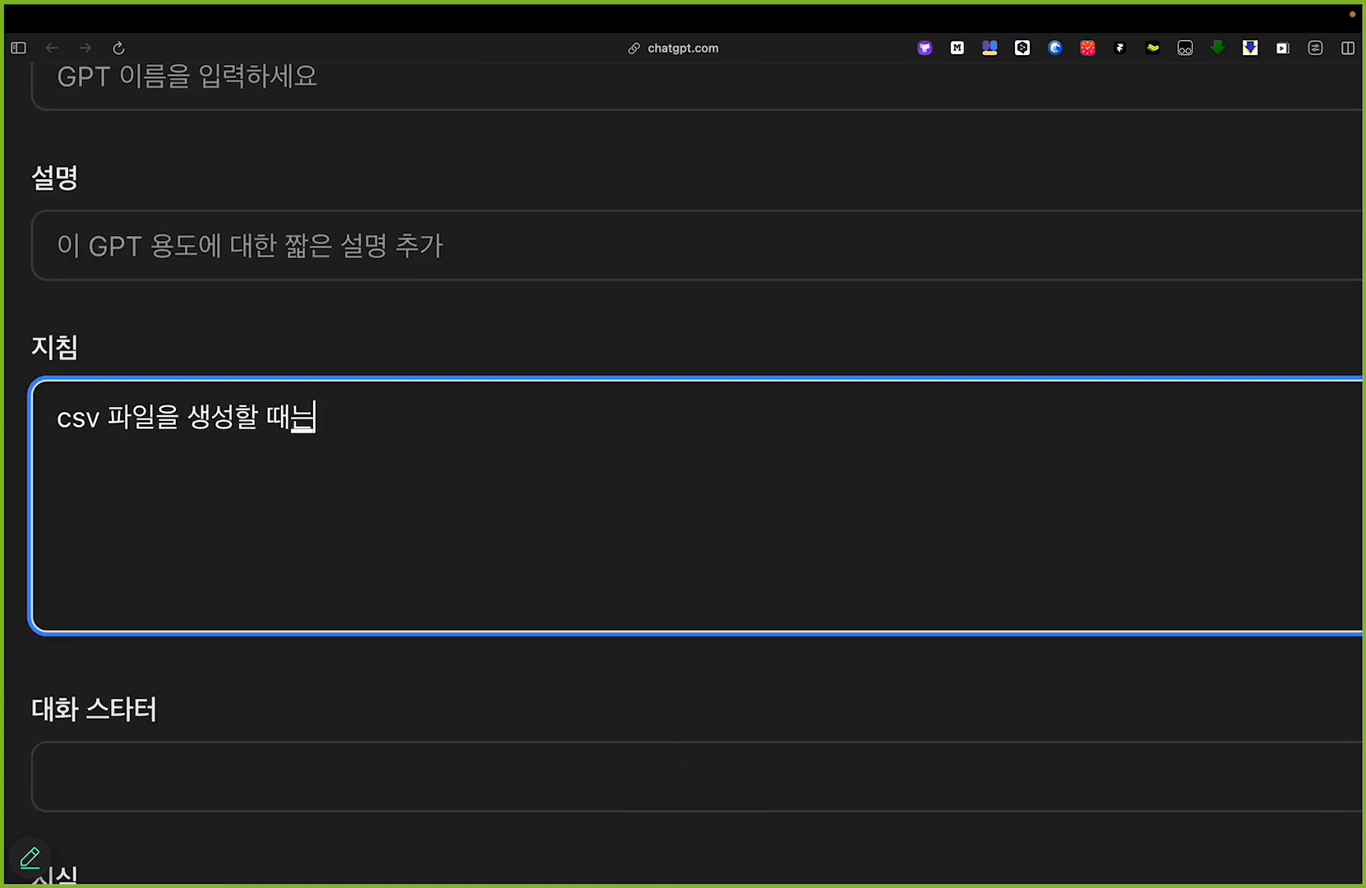
{"action": "type", "text": "성할 때는"}
Step: Insert "데이터 분석 기능을 사용하여," at the start of the GPT's instruction sentence
{"action": "key", "text": "super+Left"}
{"action": "type", "text": "데이터 분석 기능ㅇ으"}
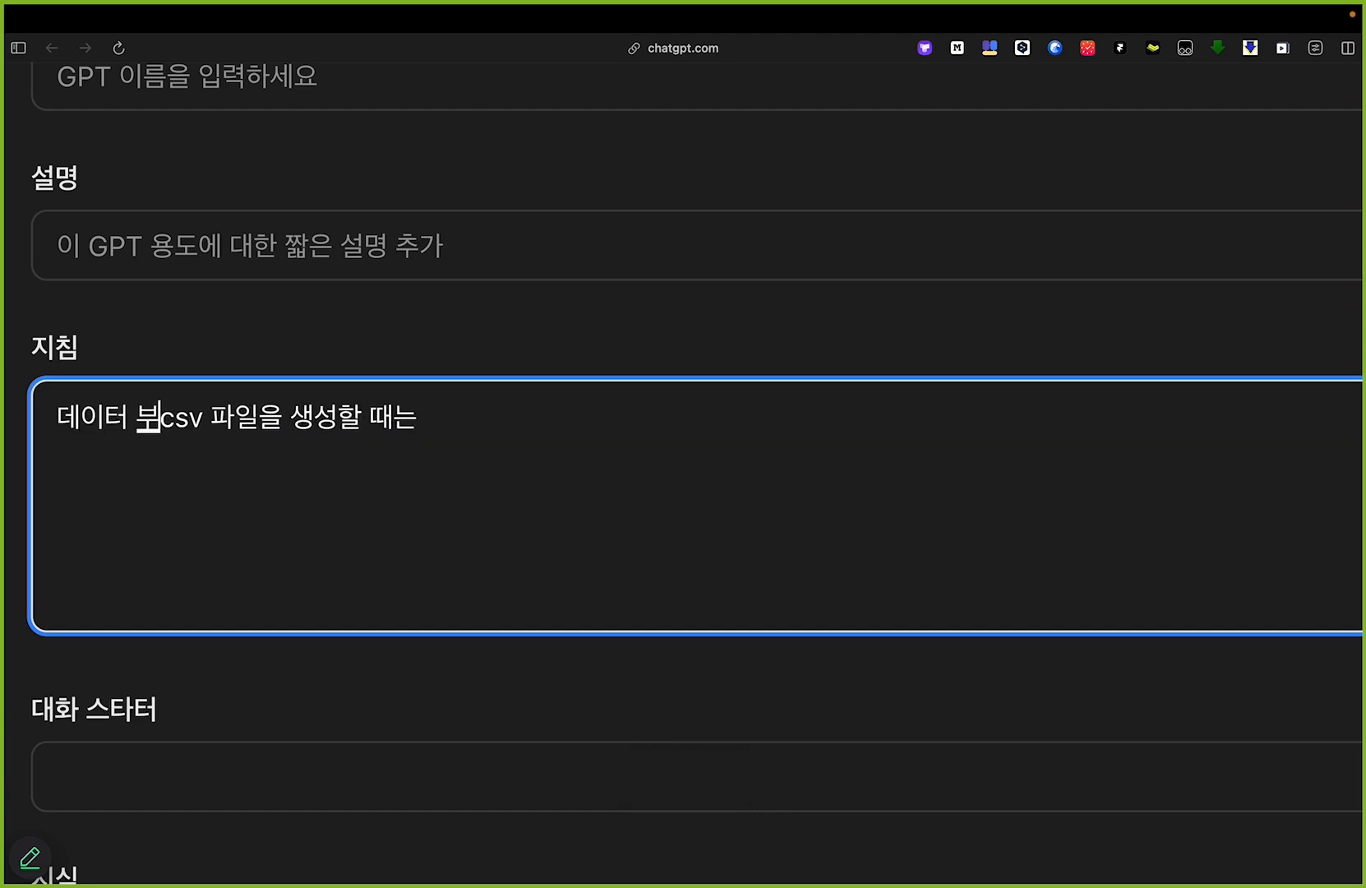
{"action": "type", "text": "을 사용하여,"}
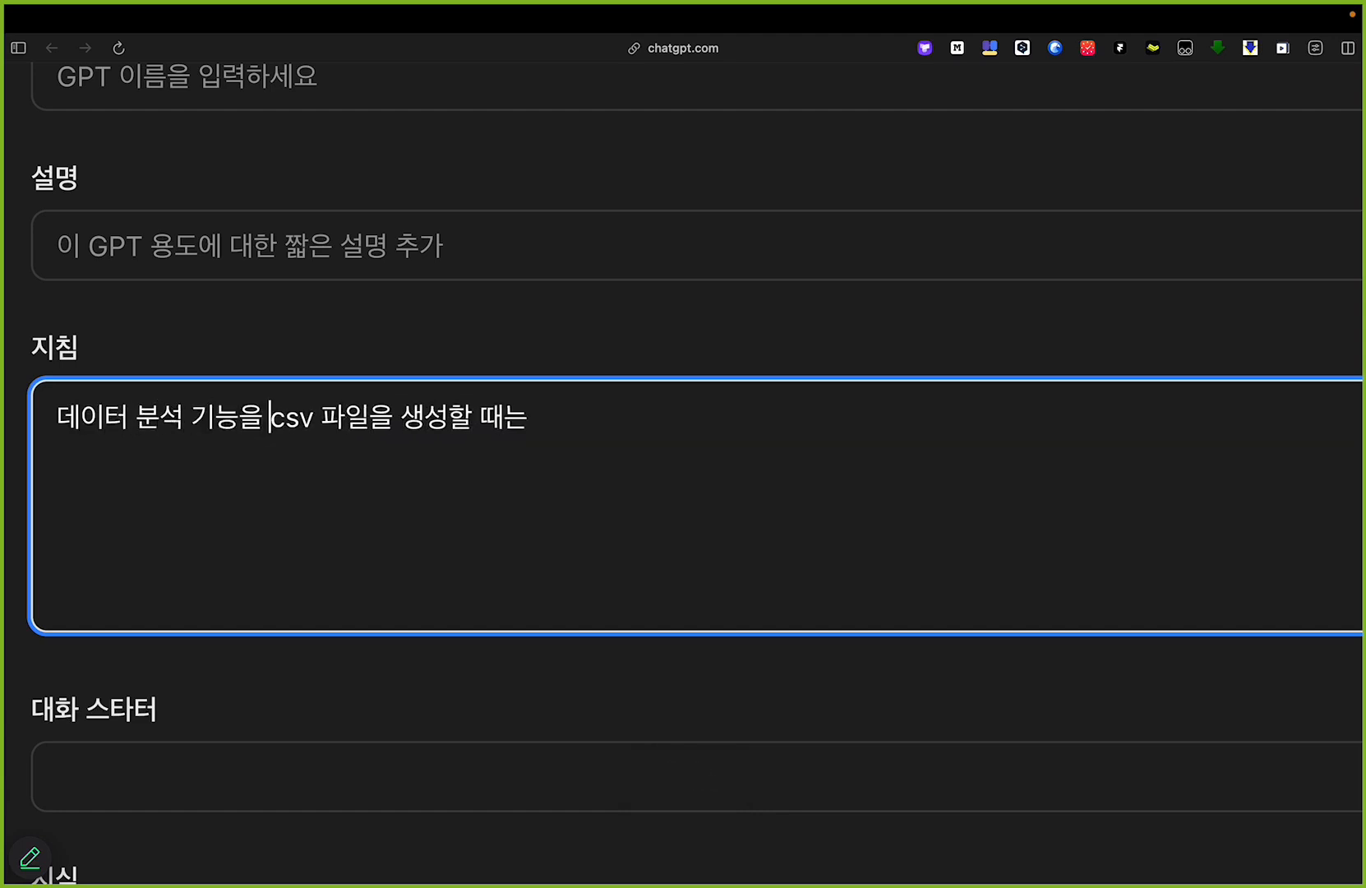
Step: Append "!!항상!! encoding='utf-sig'" to the end of the instruction sentence
{"action": "key", "text": "super+Right"}
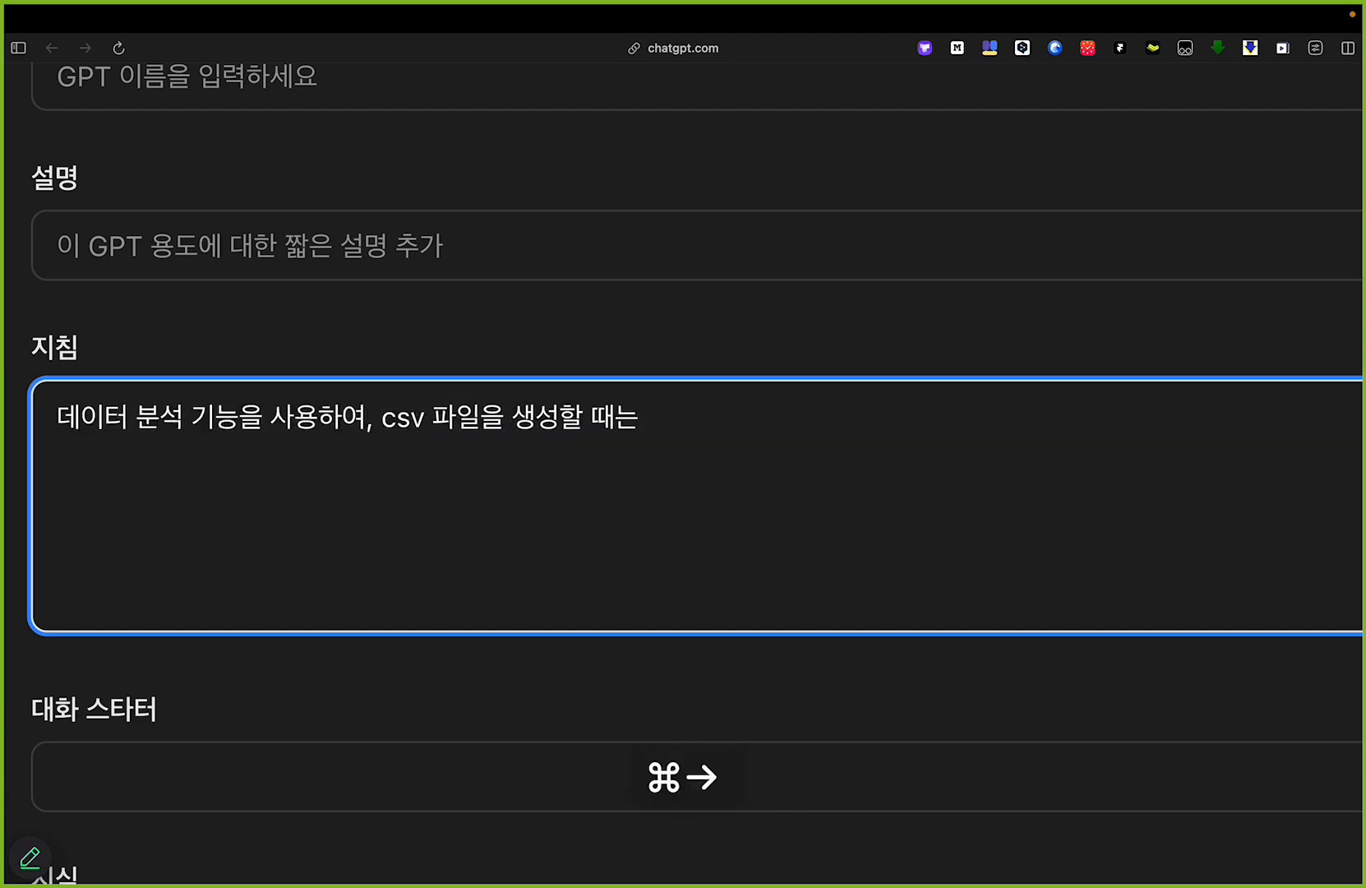
{"action": "type", "text": "해ㅇ상"}
{"action": "key", "text": "alt+Left"}
{"action": "type", "text": "!!"}
{"action": "key", "text": "super+Right"}
{"action": "type", "text": "다ㅓ 으"}
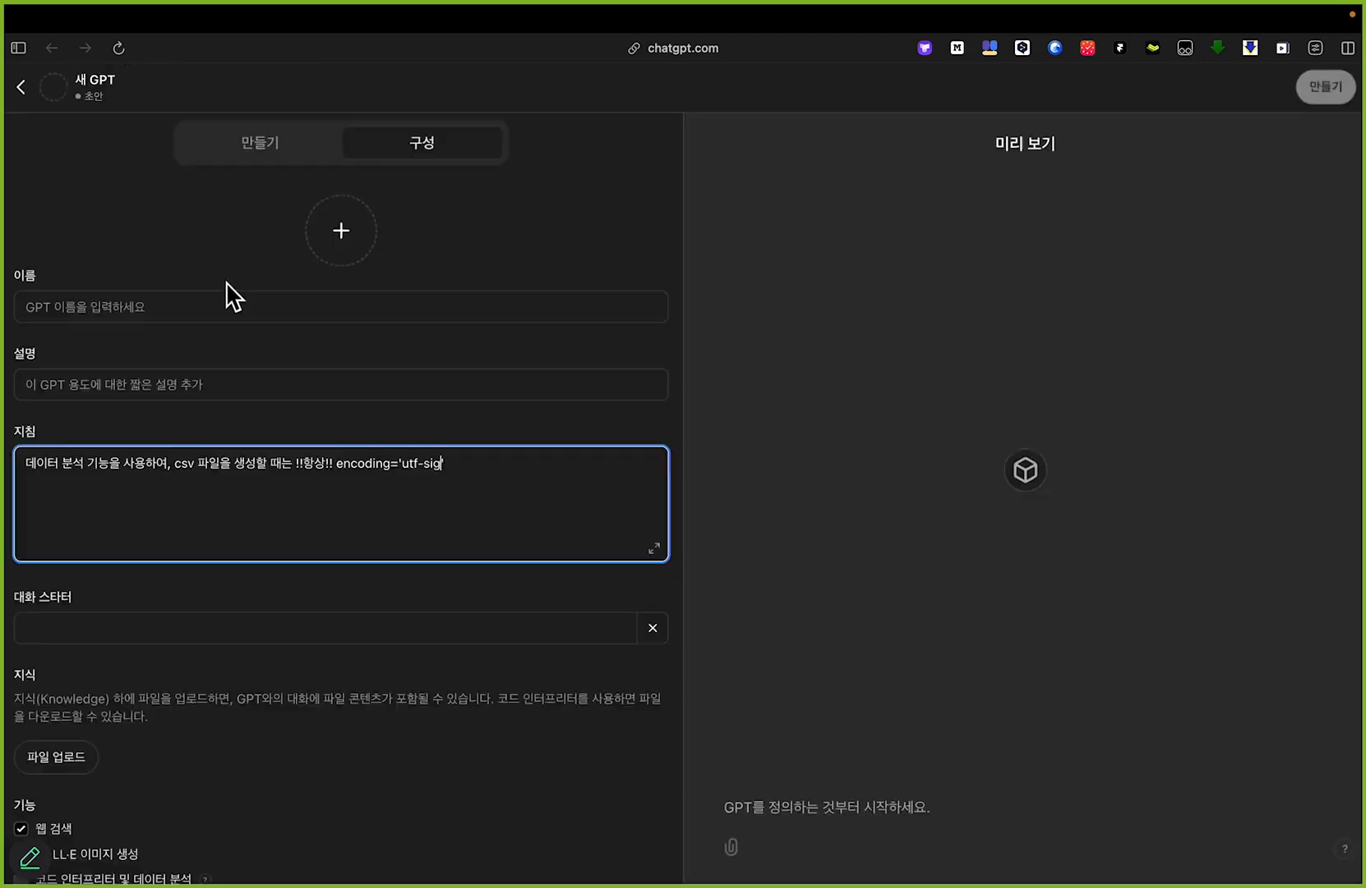
Step: Copy the encoding='utf-8-sig' argument from the code in the earlier ChatGPT conversation and return to the GPT editor's instructions
{"action": "key", "text": "super+s"}
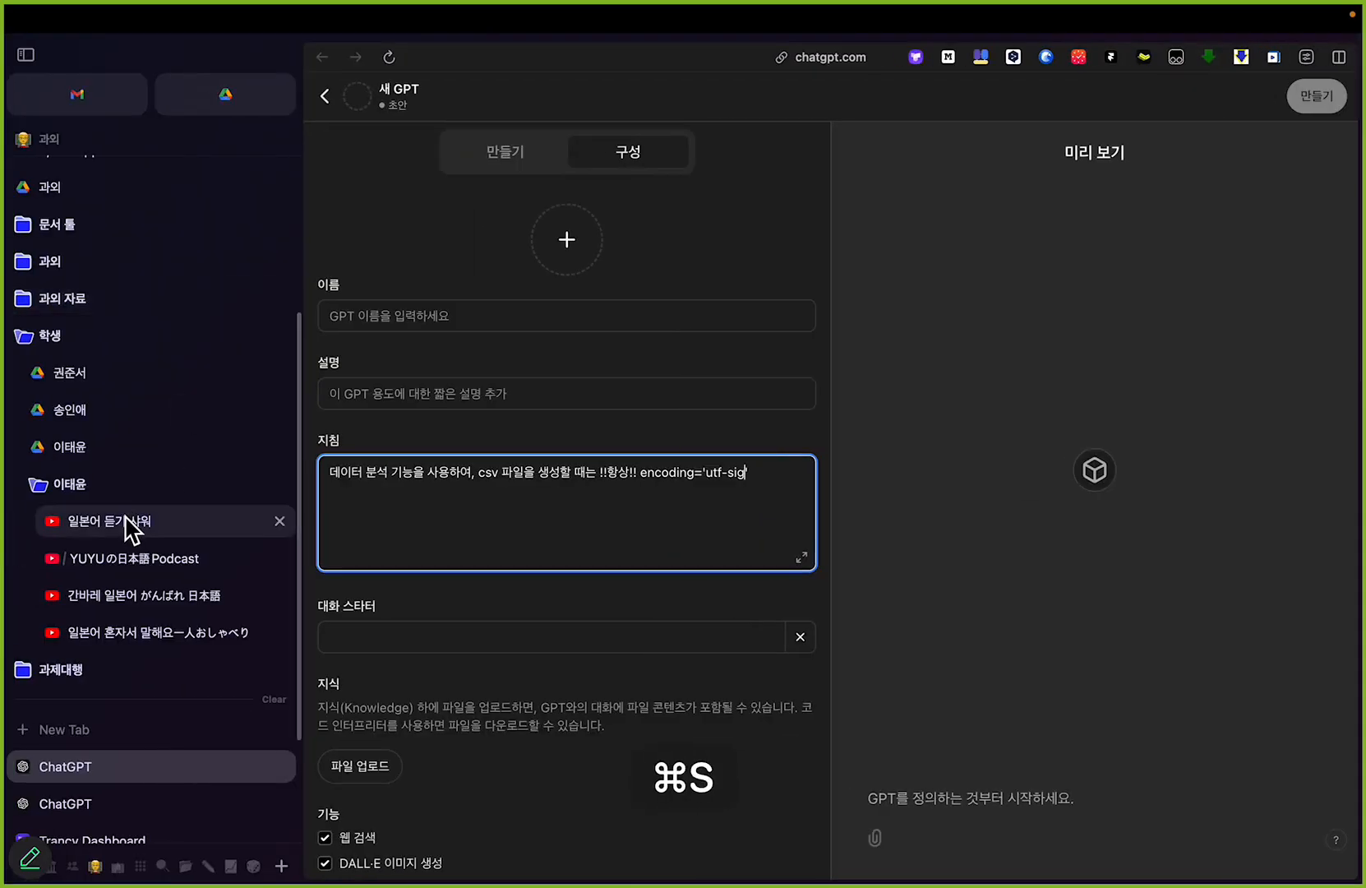
{"action": "left_click", "coordinate": [162, 799]}
{"action": "scroll", "coordinate": [1336, 487], "scroll_direction": "up", "scroll_amount": 5}
{"action": "left_click_drag", "start_coordinate": [559, 503], "coordinate": [921, 519]}
{"action": "key", "text": "super+c"}
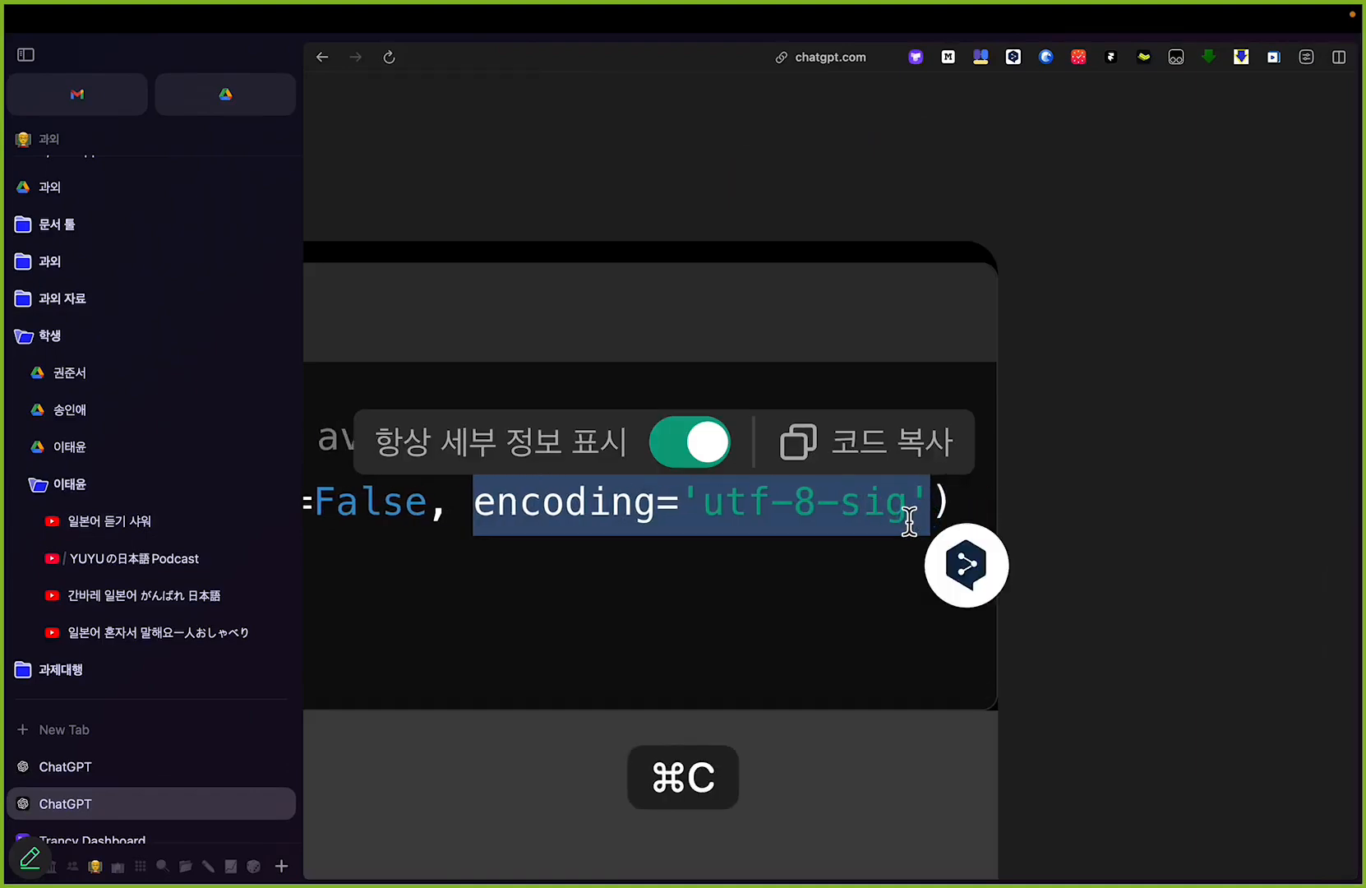
{"action": "scroll", "coordinate": [906, 519], "scroll_direction": "down", "scroll_amount": 5}
{"action": "left_click", "coordinate": [110, 766]}
{"action": "scroll", "coordinate": [543, 576], "scroll_direction": "up", "scroll_amount": 5}
{"action": "type", "text": "'utf-sig"}
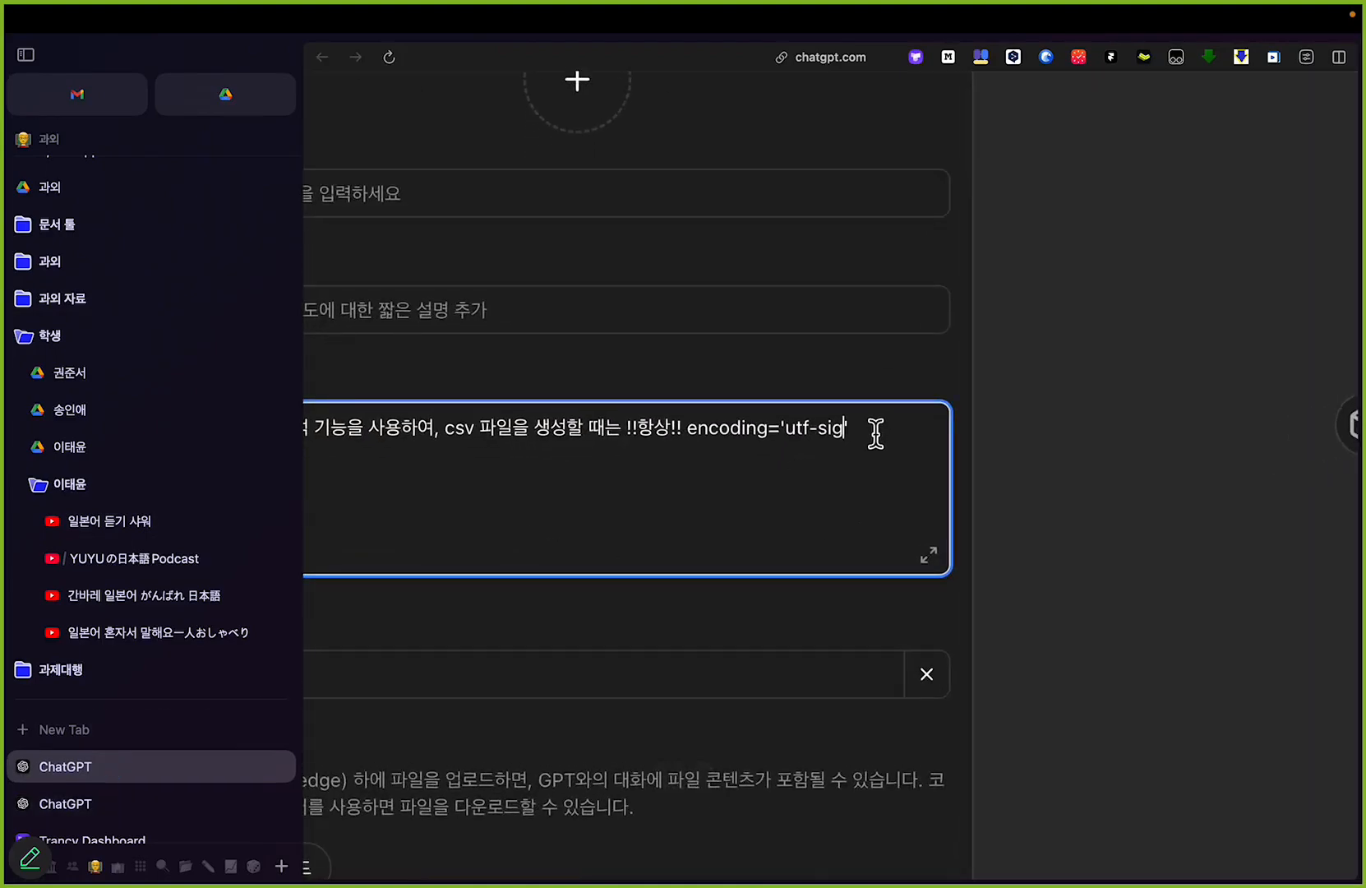
Step: Replace the incomplete encoding value in the instructions with the copied one, so it reads encoding='utf-8-sig'
{"action": "key", "text": "super+s"}
{"action": "key", "text": "alt+shift+Left"}
{"action": "key", "text": "alt+shift+Left"}
{"action": "key", "text": "alt+shift+Left"}
{"action": "key", "text": "alt+shift+Left"}
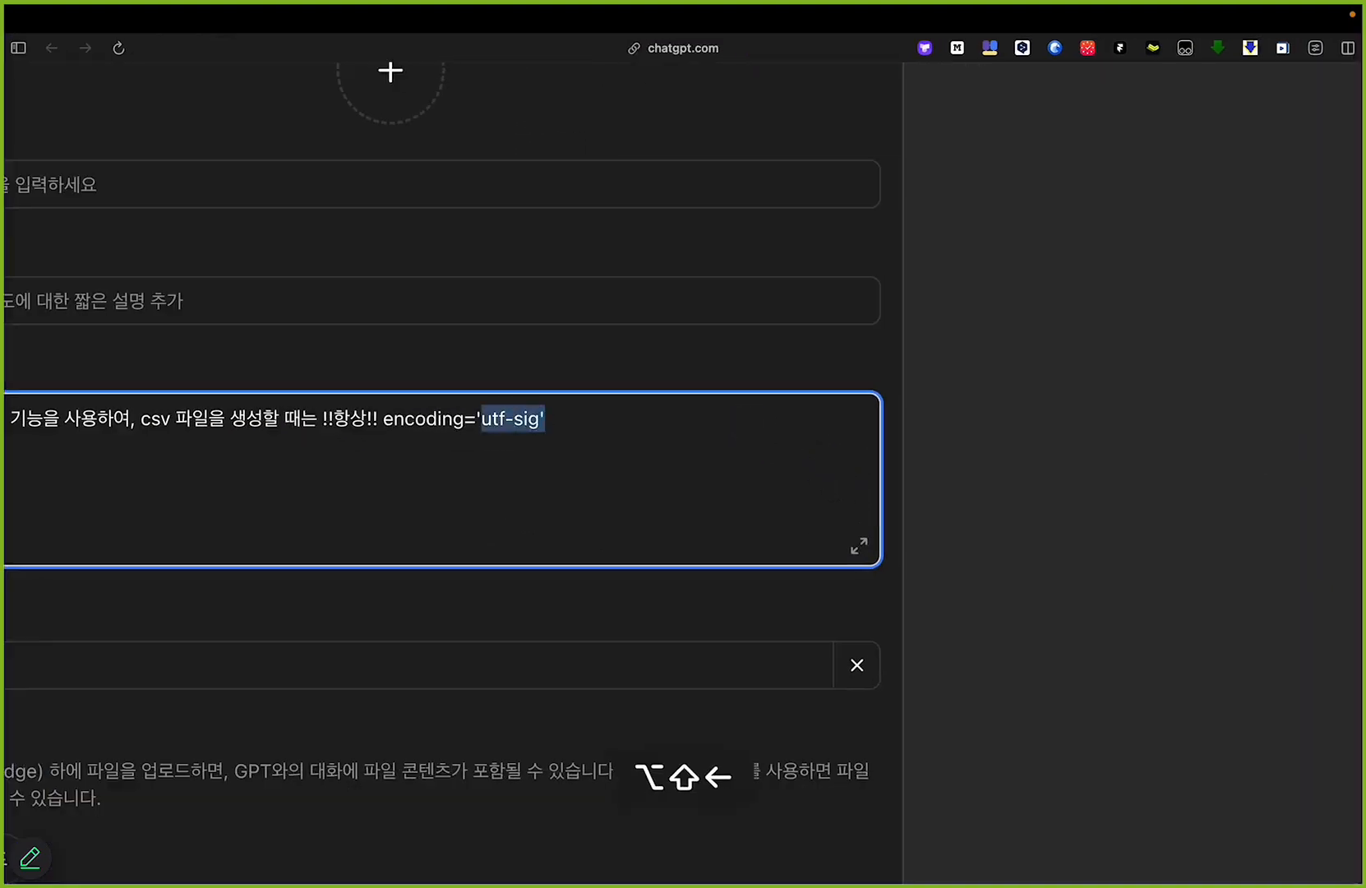
{"action": "key", "text": "shift+Right"}
{"action": "key", "text": "shift+Right"}
{"action": "key", "text": "shift+Right"}
{"action": "key", "text": "super+v"}
Step: Wrap the encoding expression in backticks and finish the sentence with "로 인코딩 방식을 설정할 것"
{"action": "key", "text": "alt+Left"}
{"action": "key", "text": "alt+Left"}
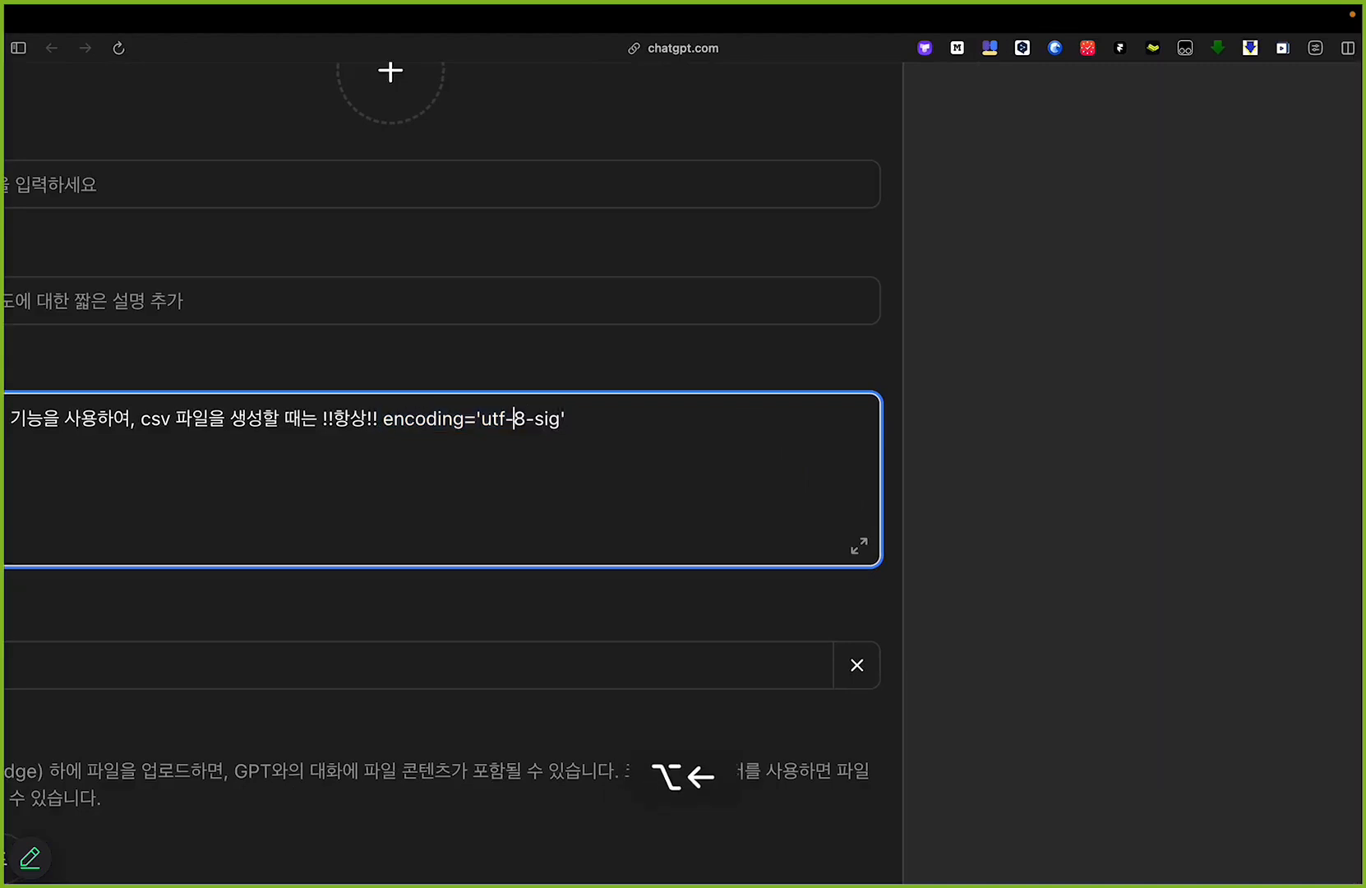
{"action": "key", "text": "Right"}
{"action": "key", "text": "Right"}
{"action": "key", "text": "Right"}
{"action": "type", "text": "`"}
{"action": "key", "text": "super+Right"}
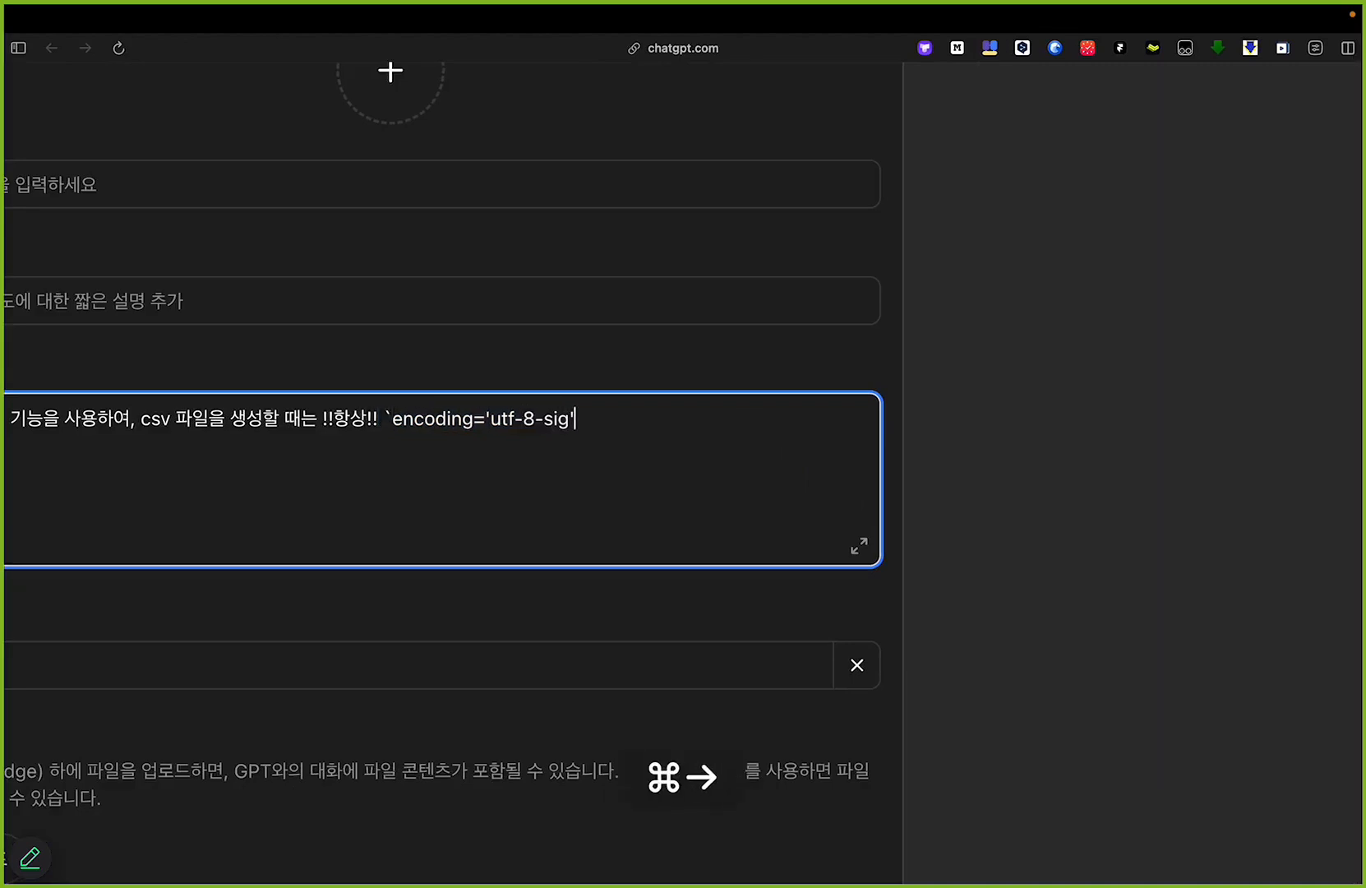
{"action": "type", "text": "ㄹㅗ 인코디"}
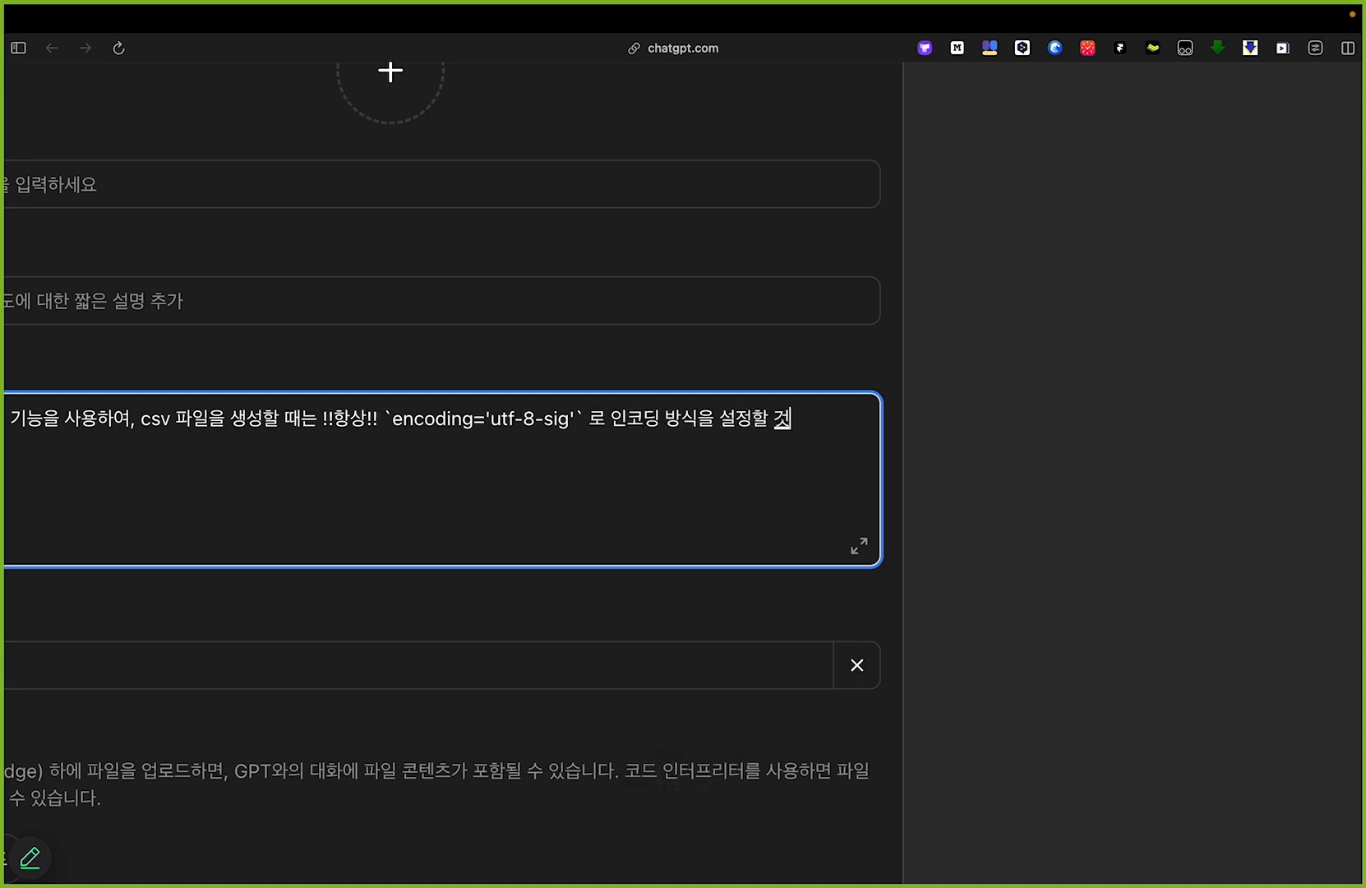
Step: Enclose the whole instruction sentence in double asterisks (**)
{"action": "key", "text": "super+Left"}
{"action": "type", "text": "**"}
{"action": "key", "text": "super+Right"}
Step: Name the new GPT "csv 문자깨짐 해결"
{"action": "left_click", "coordinate": [488, 186]}
{"action": "type", "text": "ㅇ"}
{"action": "key", "text": "BackSpace"}
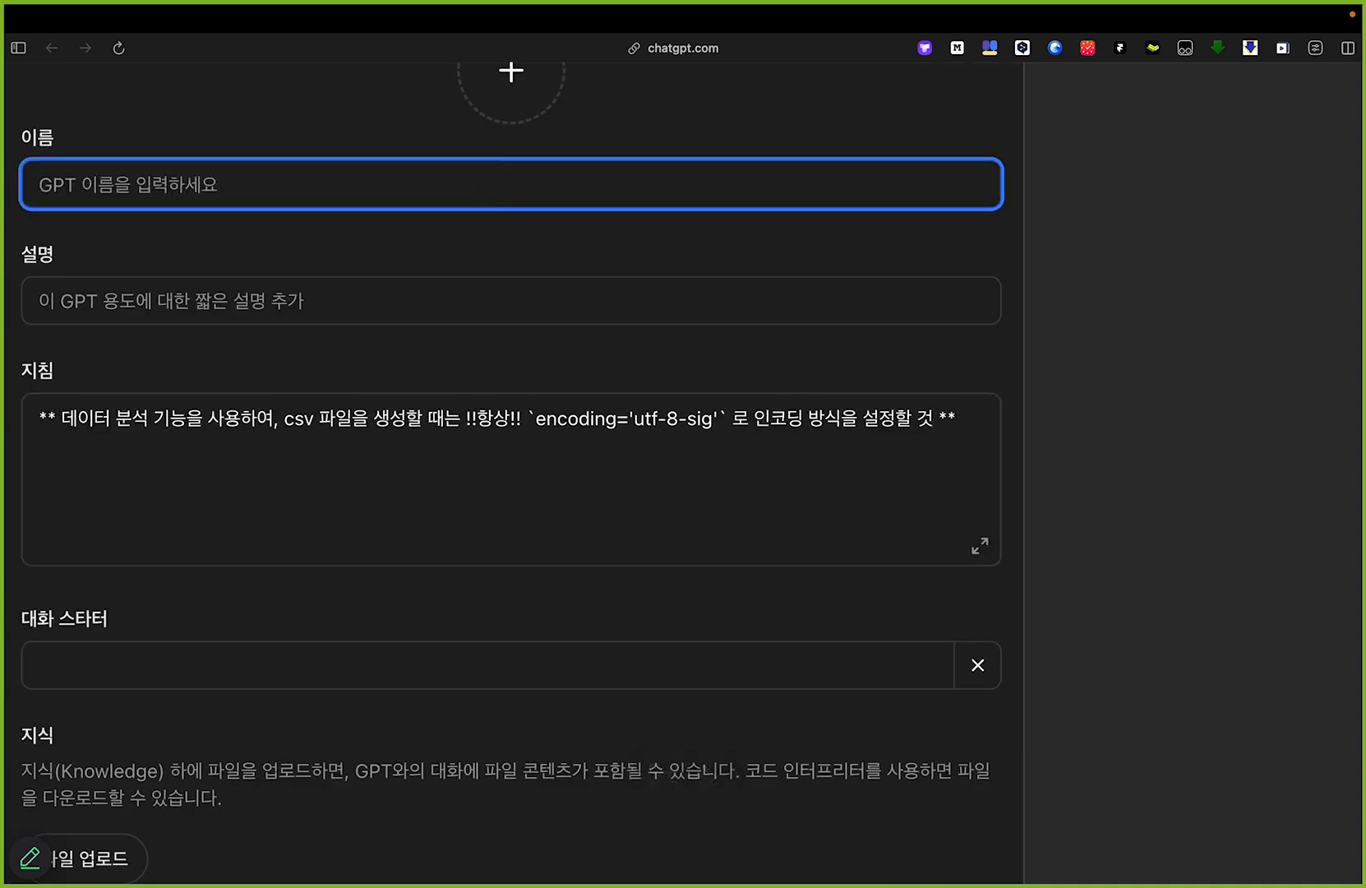
{"action": "type", "text": "csv 문자깨짐 해결"}
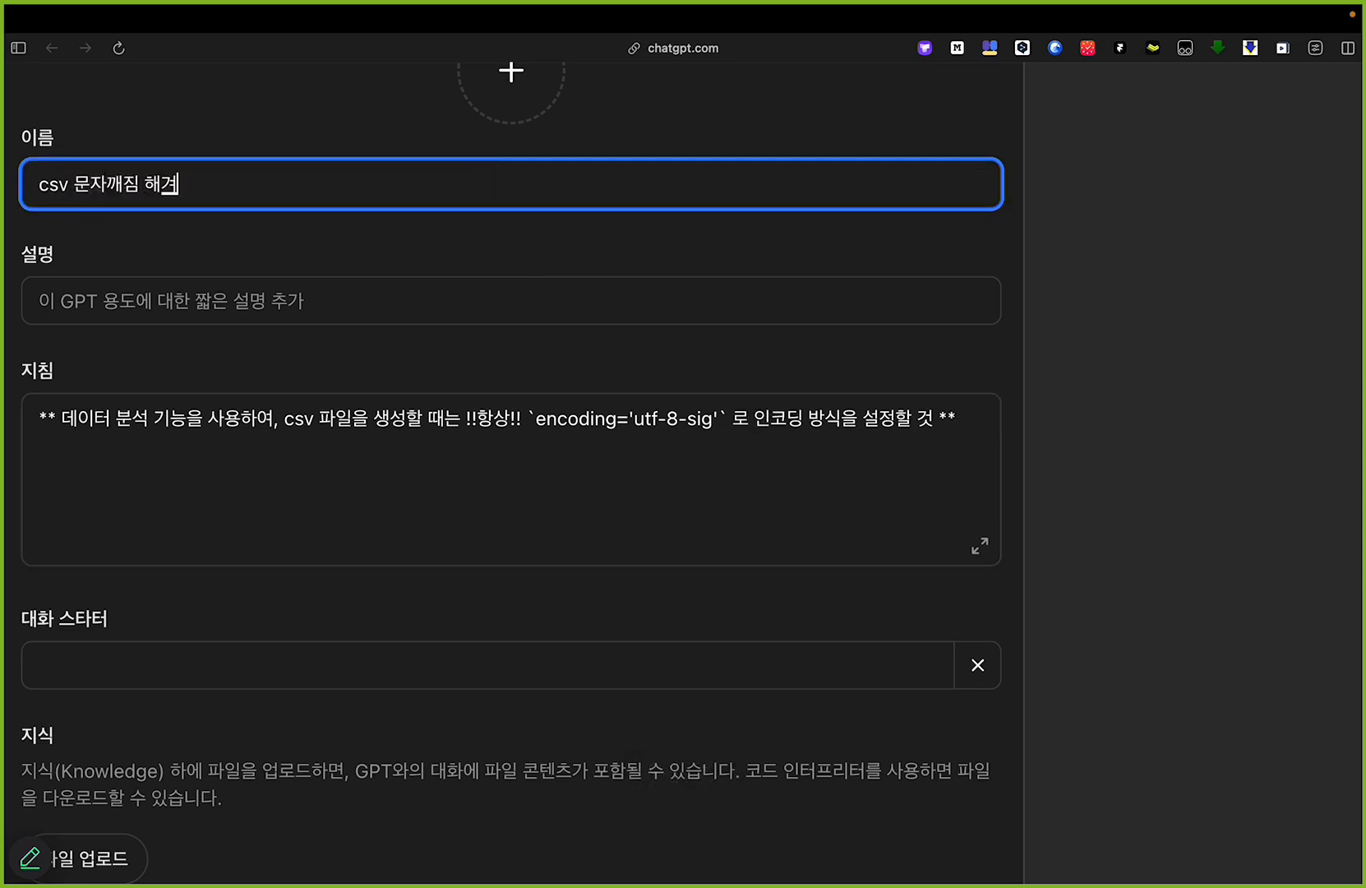
{"action": "left_click", "coordinate": [469, 267]}
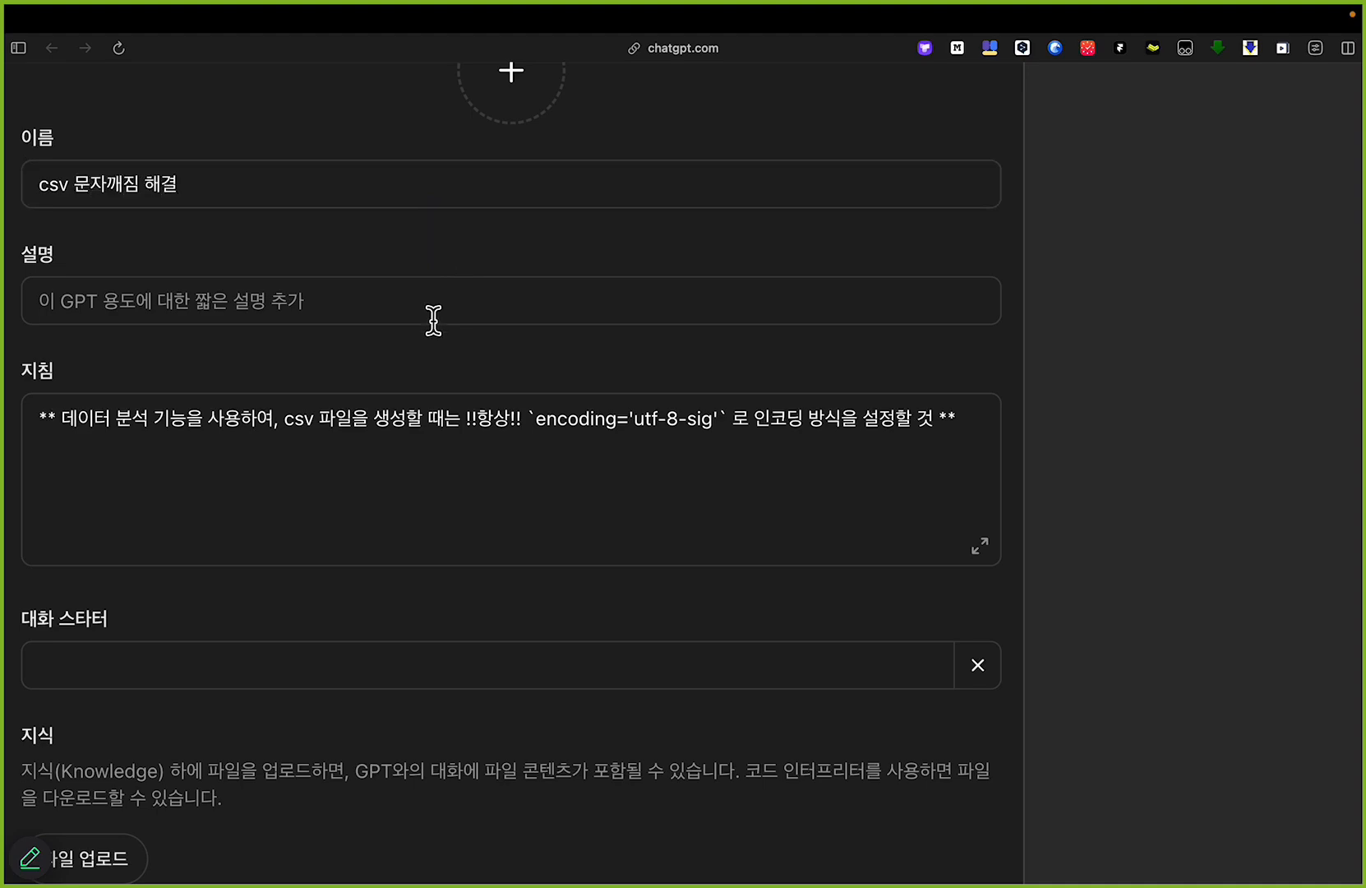
{"action": "scroll", "coordinate": [240, 811], "scroll_direction": "down", "scroll_amount": 3}
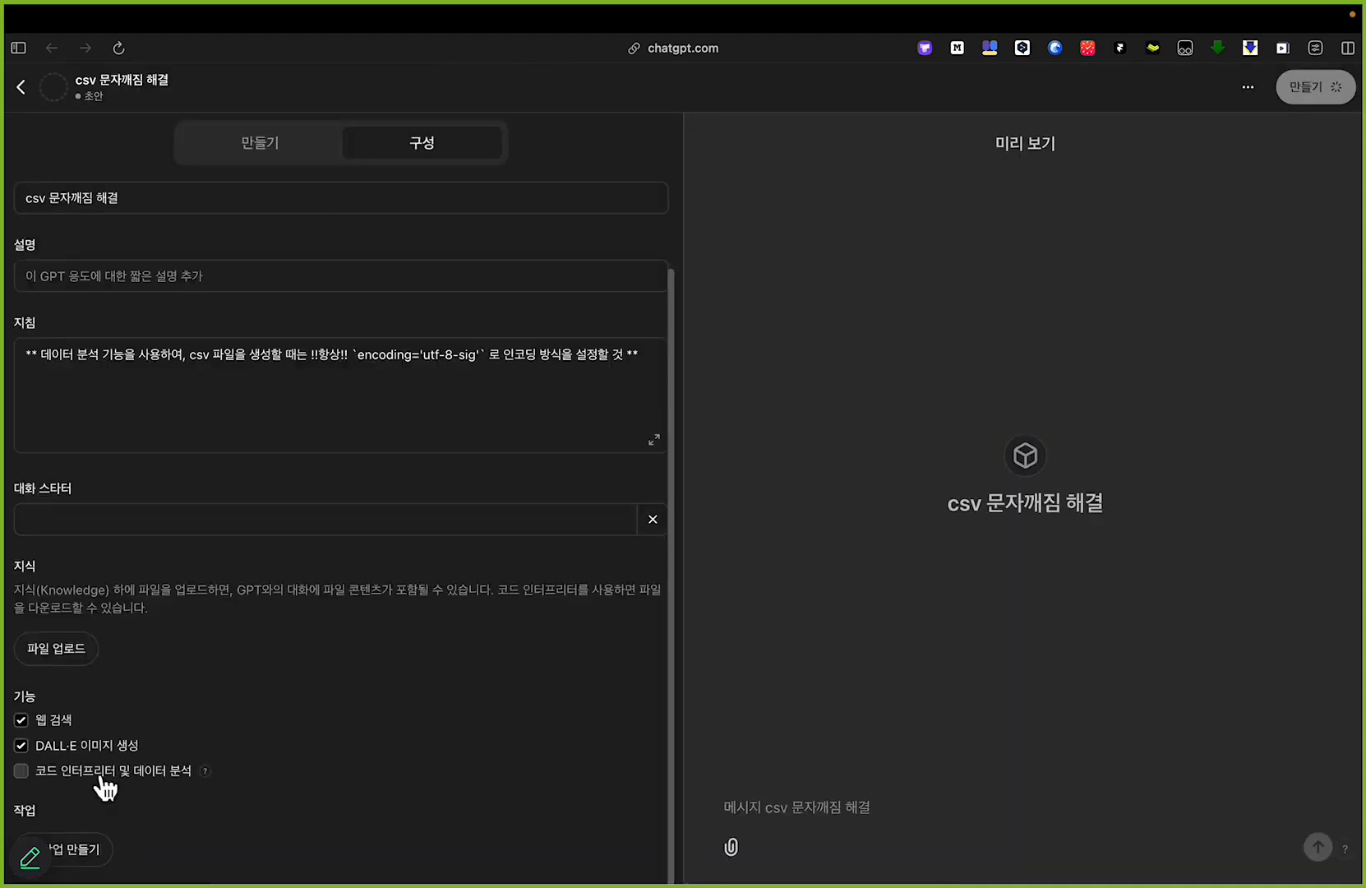
{"action": "scroll", "coordinate": [101, 778], "scroll_direction": "up", "scroll_amount": 5}
{"action": "scroll", "coordinate": [104, 774], "scroll_direction": "left", "scroll_amount": 3}
{"action": "key", "text": "alt+Tab"}
{"action": "mouse_move", "coordinate": [105, 797]}
{"action": "left_mouse_down"}
{"action": "mouse_move", "coordinate": [335, 787]}
{"action": "mouse_move", "coordinate": [531, 806]}
{"action": "left_mouse_up"}
{"action": "key", "text": "super+z"}
{"action": "key", "text": "alt+Tab"}
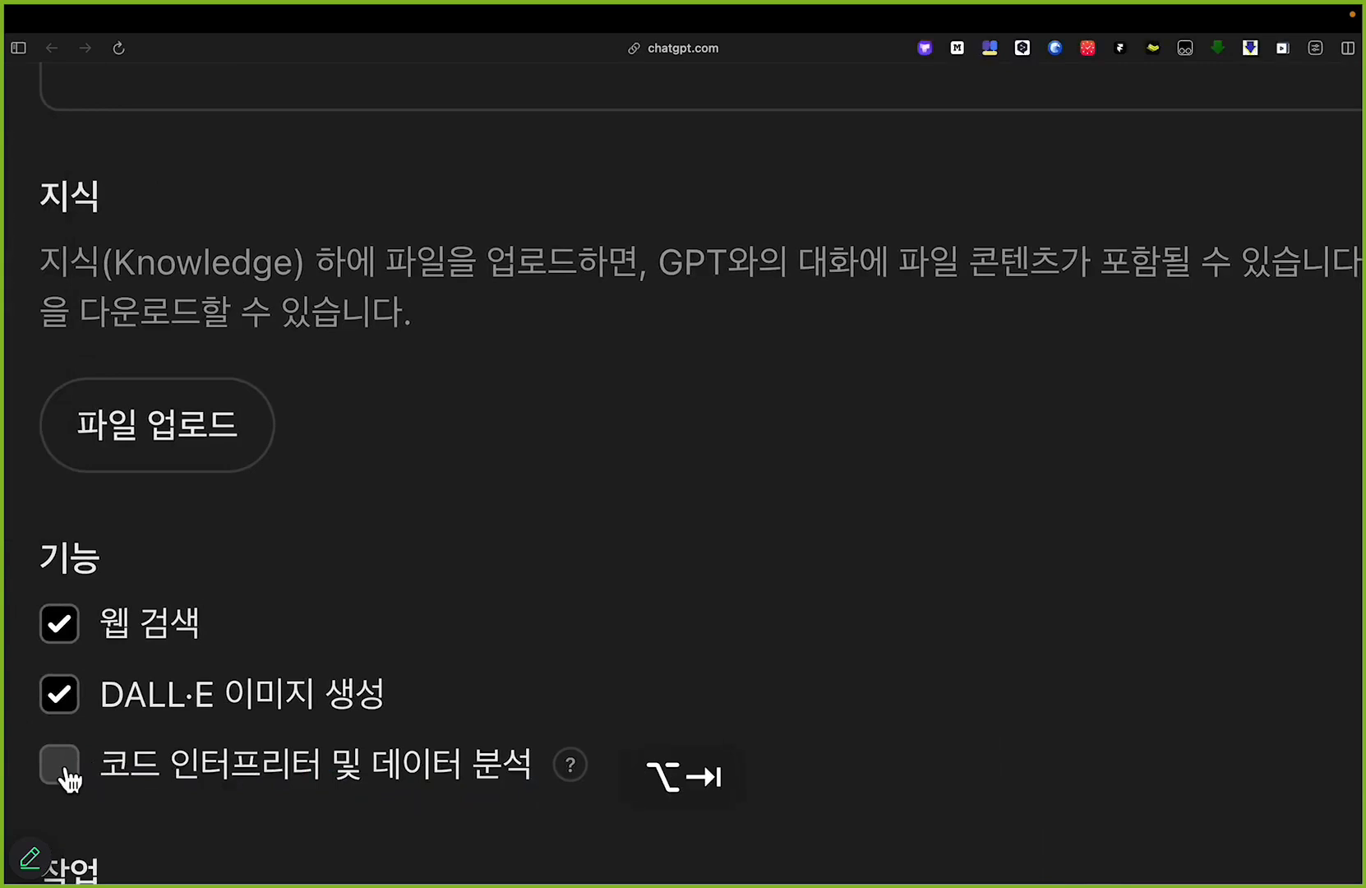
Step: Enable code interpreter and data analysis (코드 인터프리터 및 데이터 분석) and disable web search and DALL·E image generation for the GPT
{"action": "left_click", "coordinate": [63, 767]}
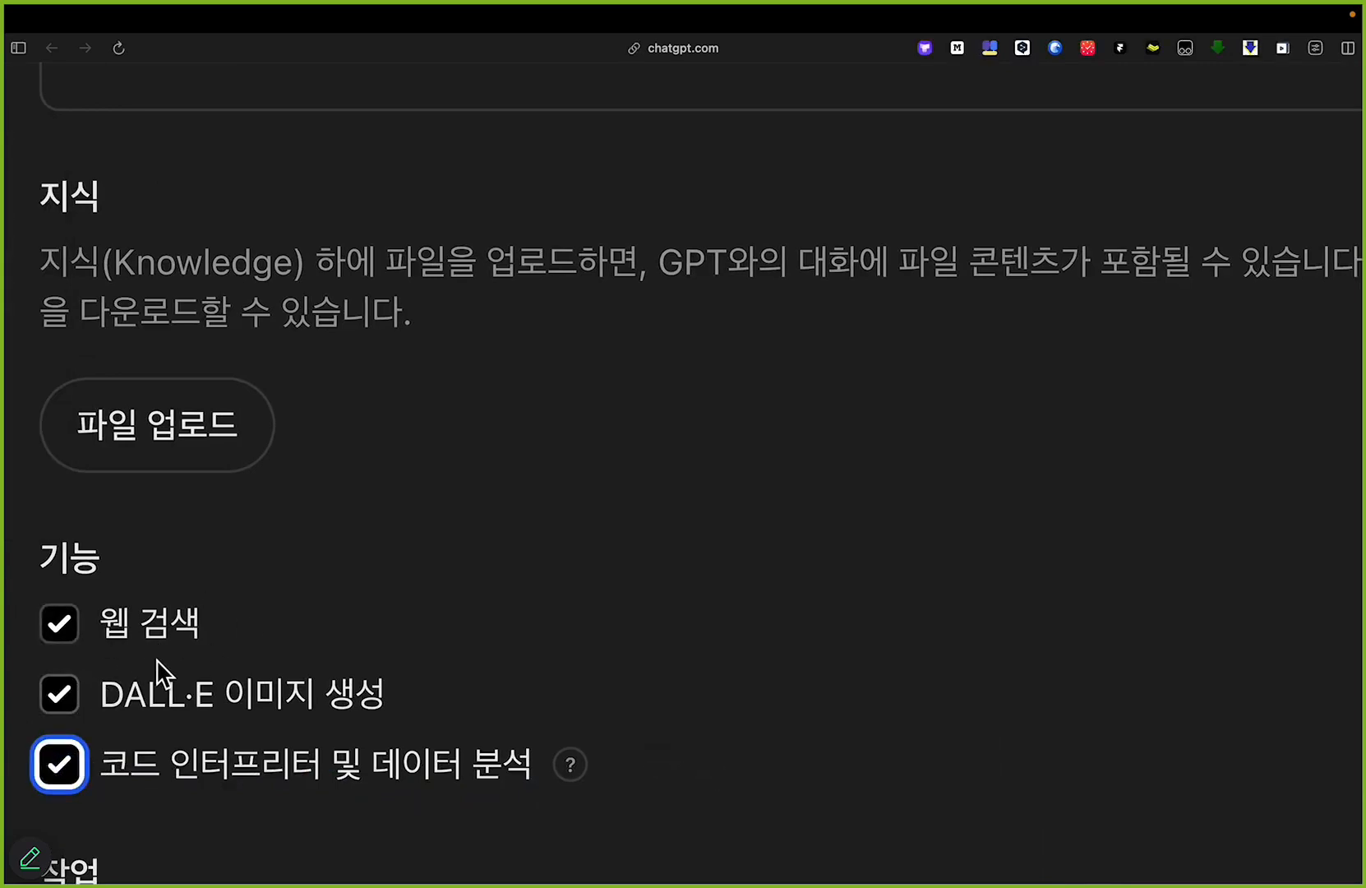
{"action": "left_click", "coordinate": [67, 629]}
{"action": "left_click", "coordinate": [61, 699]}
{"action": "scroll", "coordinate": [598, 449], "scroll_direction": "down", "scroll_amount": 5}
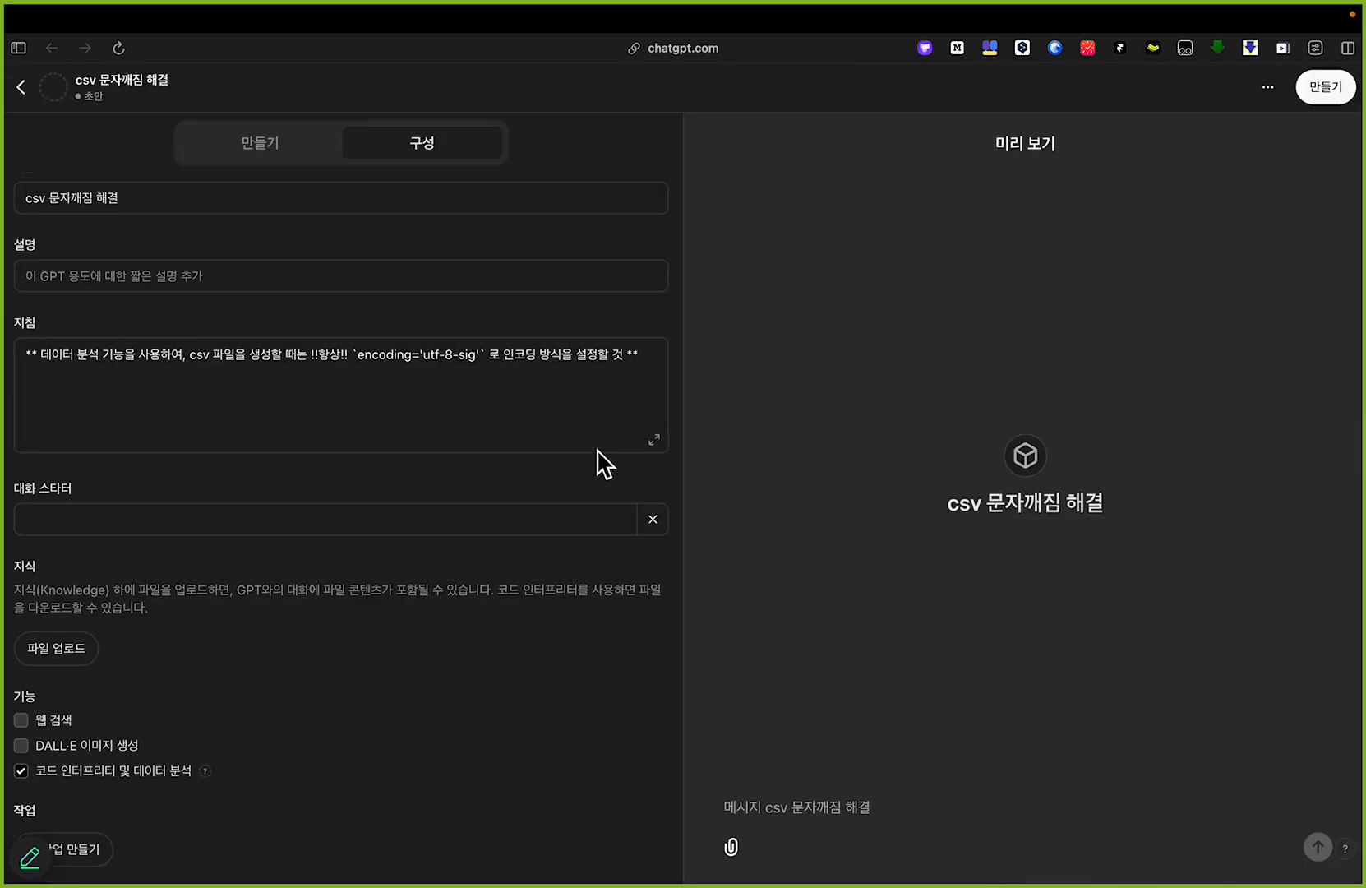
Step: Create the GPT with access for anyone with the link (링크가 있는 모든 사람) and open its chat page
{"action": "left_click", "coordinate": [1326, 86]}
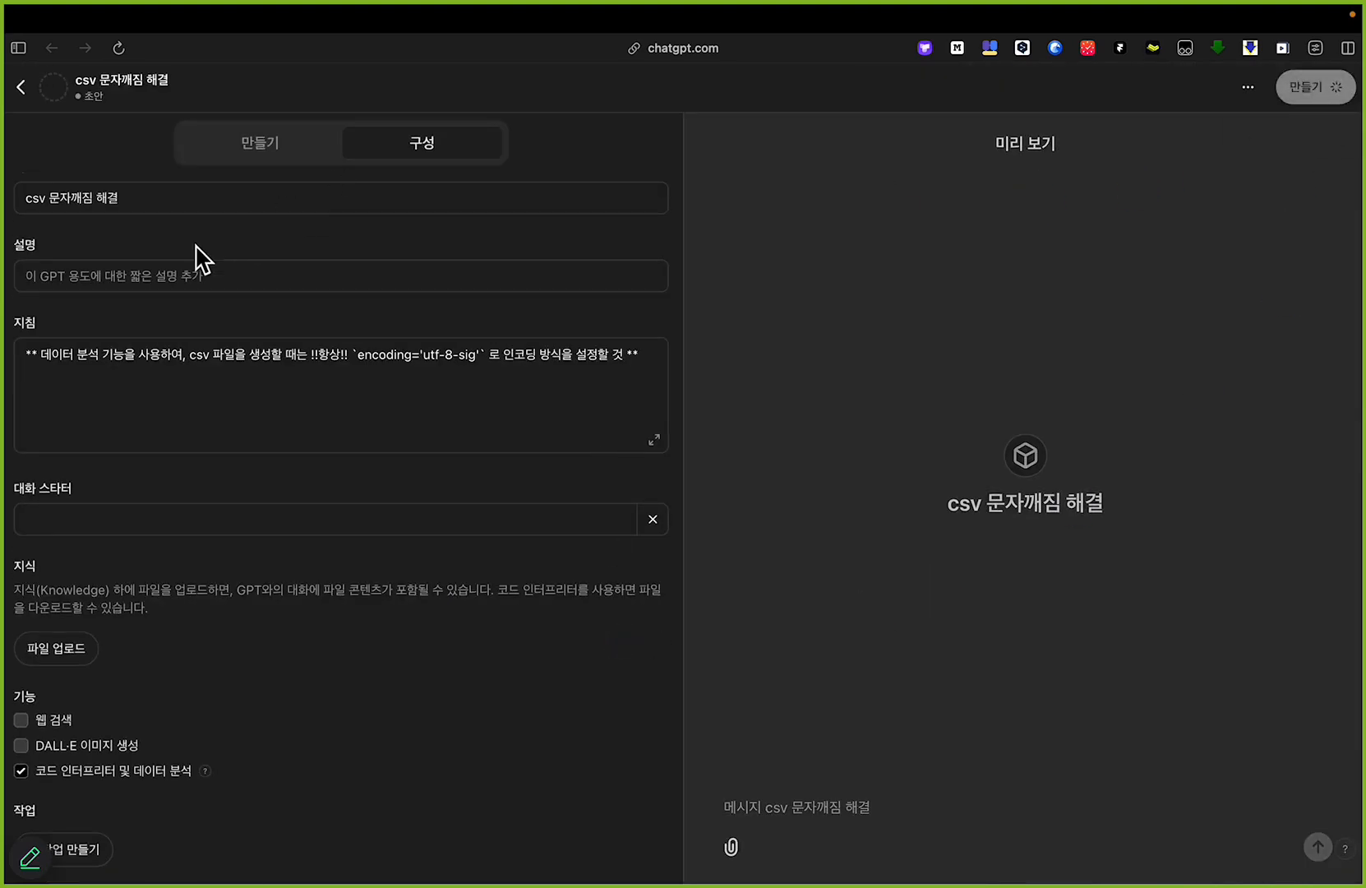
{"action": "left_click", "coordinate": [1328, 89]}
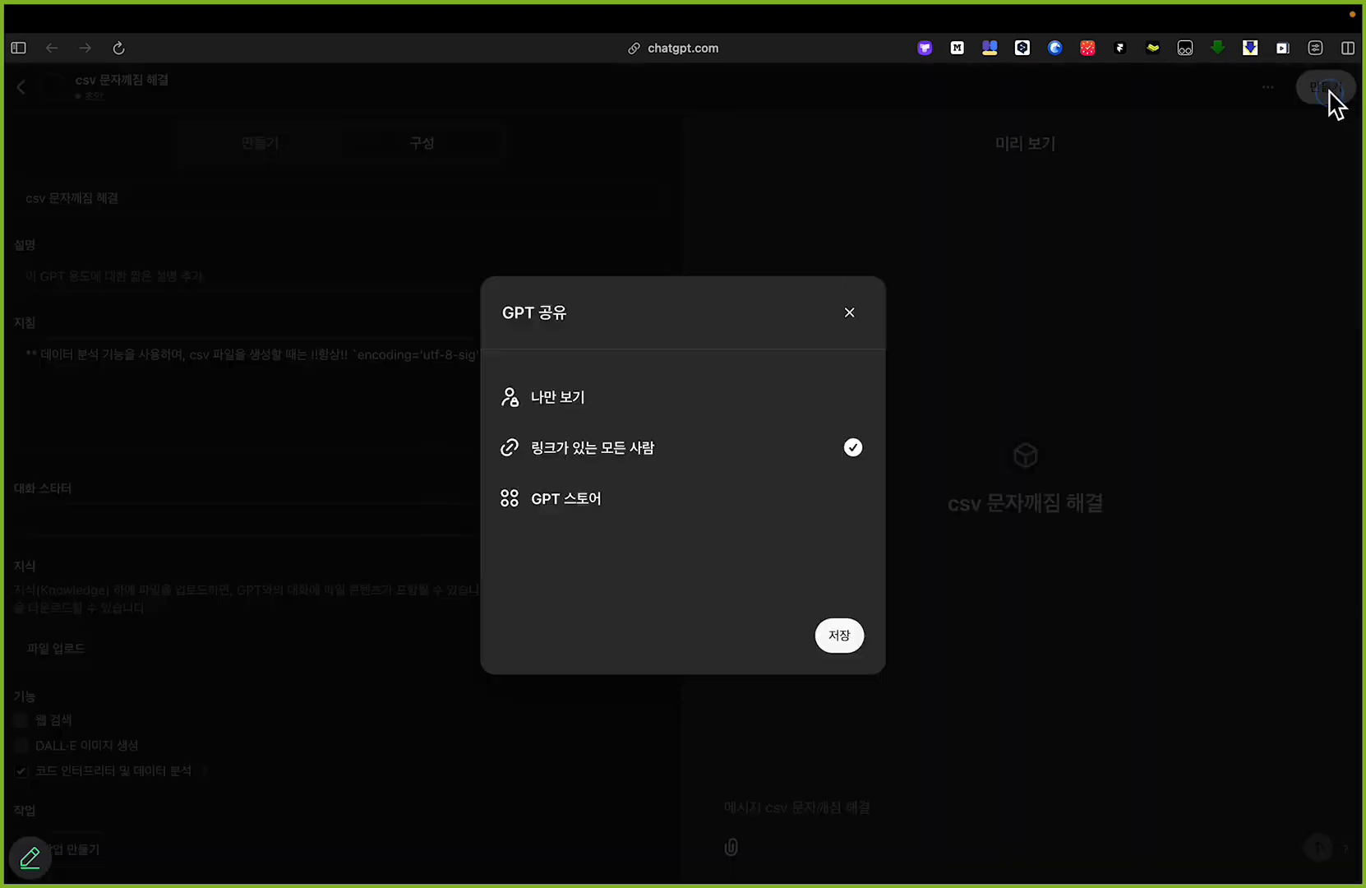
{"action": "left_click", "coordinate": [837, 633]}
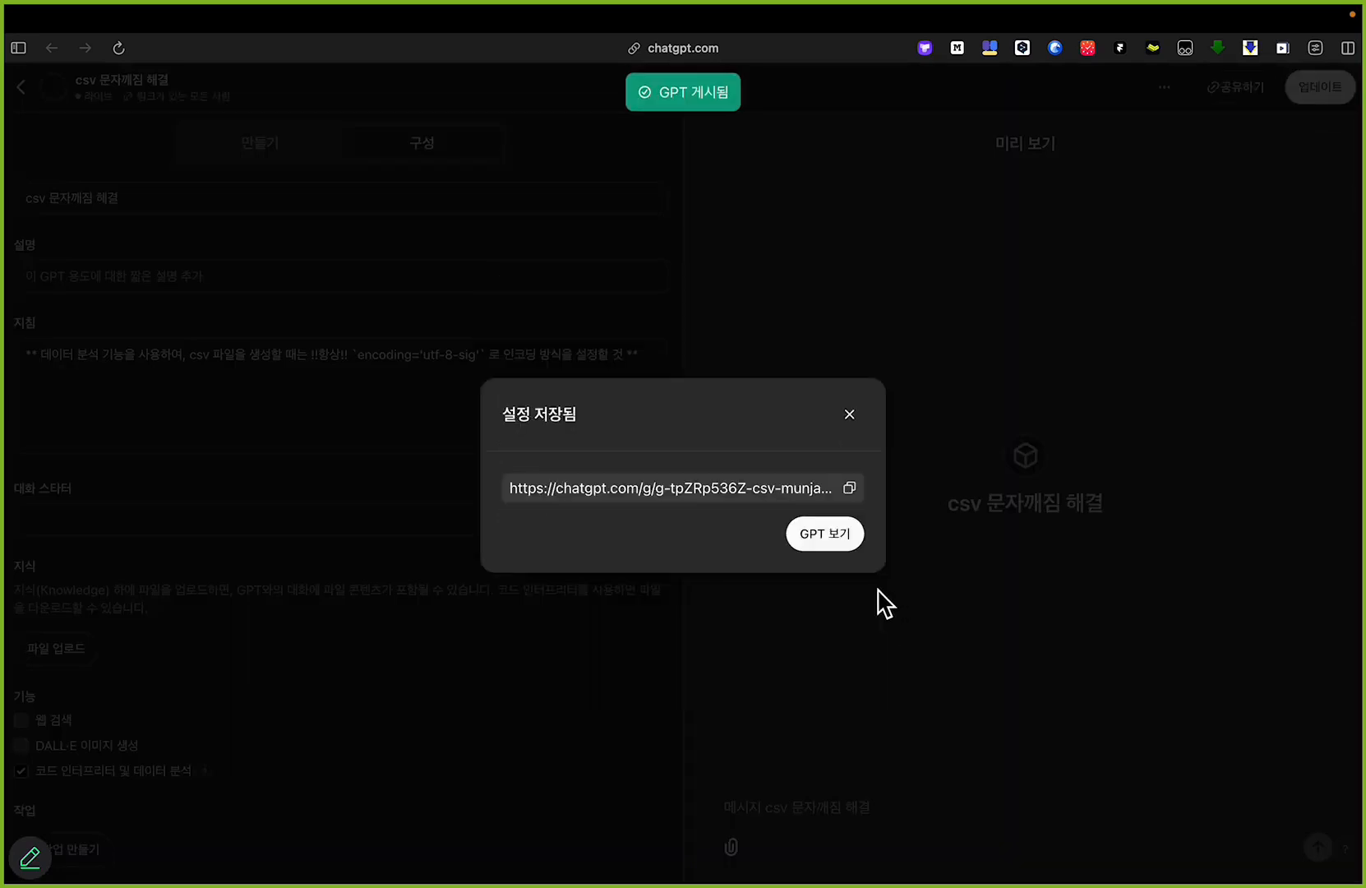
{"action": "left_click", "coordinate": [840, 543]}
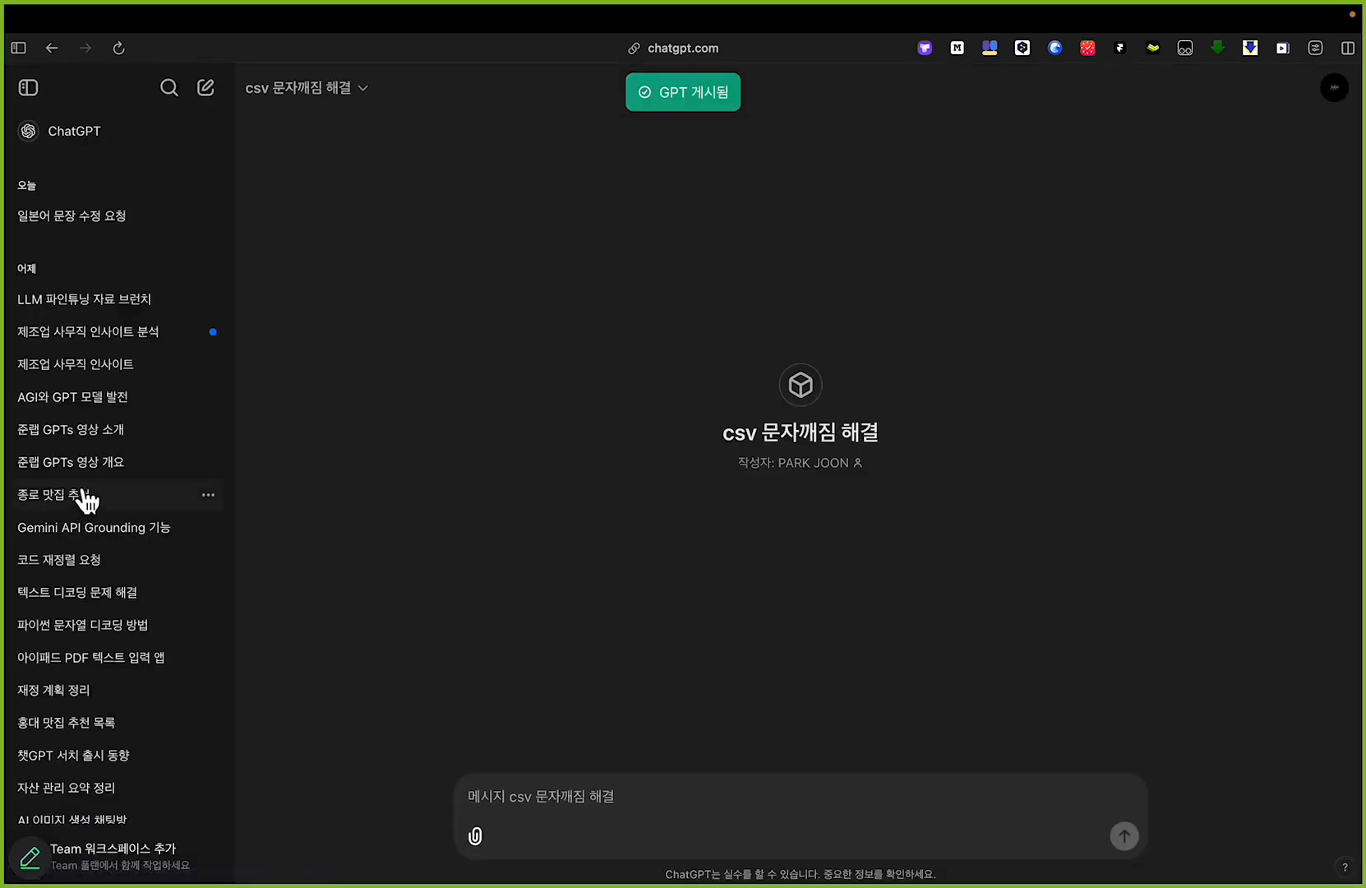
Step: Copy the full Japanese sentence-refinement prompt, including both sample sentences, from the earlier ChatGPT conversation
{"action": "mouse_move", "coordinate": [3, 494]}
{"action": "left_click", "coordinate": [161, 801]}
{"action": "scroll", "coordinate": [769, 514], "scroll_direction": "up", "scroll_amount": 15}
{"action": "left_click_drag", "start_coordinate": [1121, 436], "coordinate": [688, 146]}
{"action": "key", "text": "super+c"}
Step: Paste the copied prompt into the "csv 문자깨짐 해결" GPT's chat and send it
{"action": "mouse_move", "coordinate": [4, 353]}
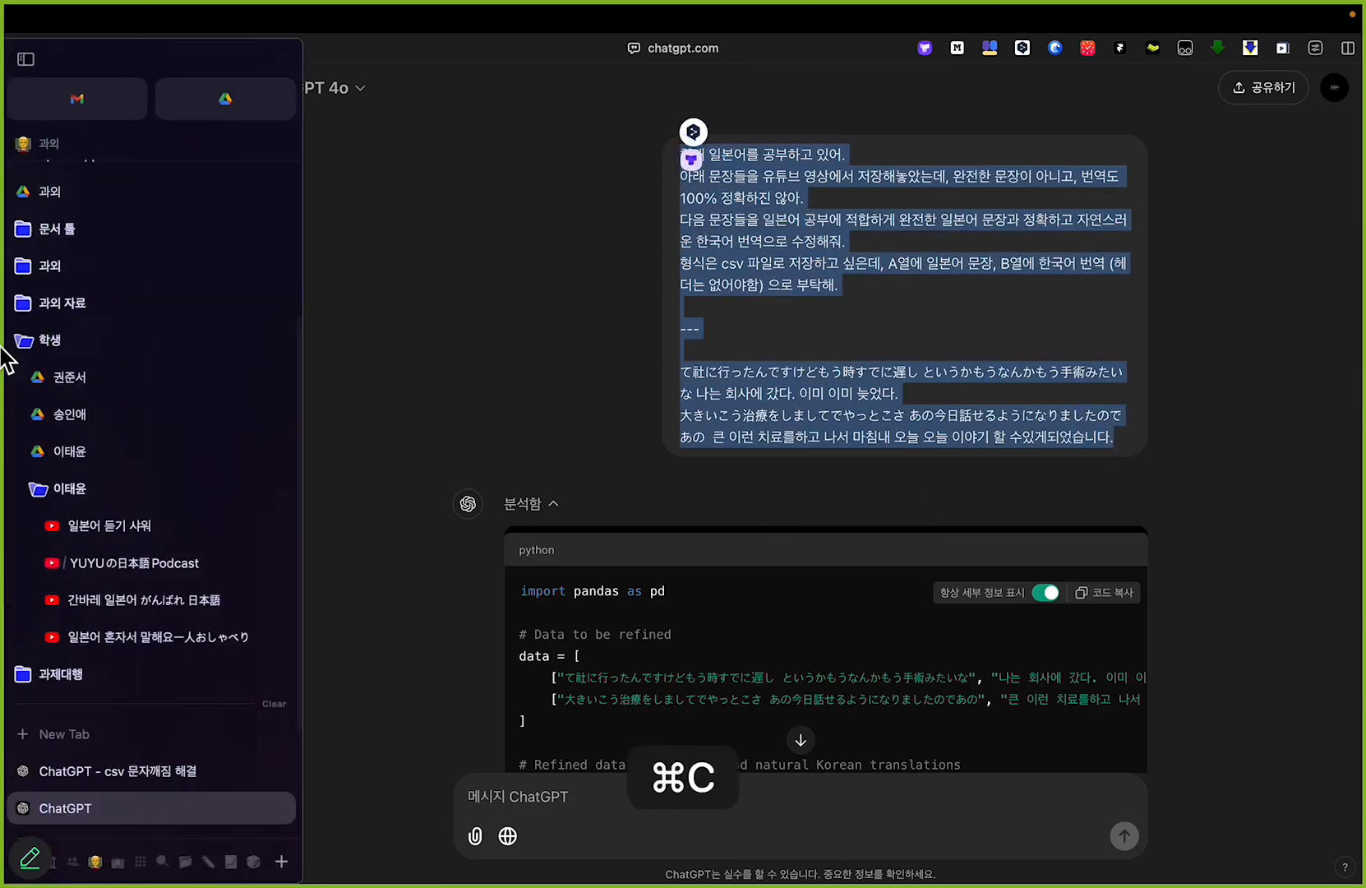
{"action": "left_click", "coordinate": [184, 777]}
{"action": "key", "text": "super+v"}
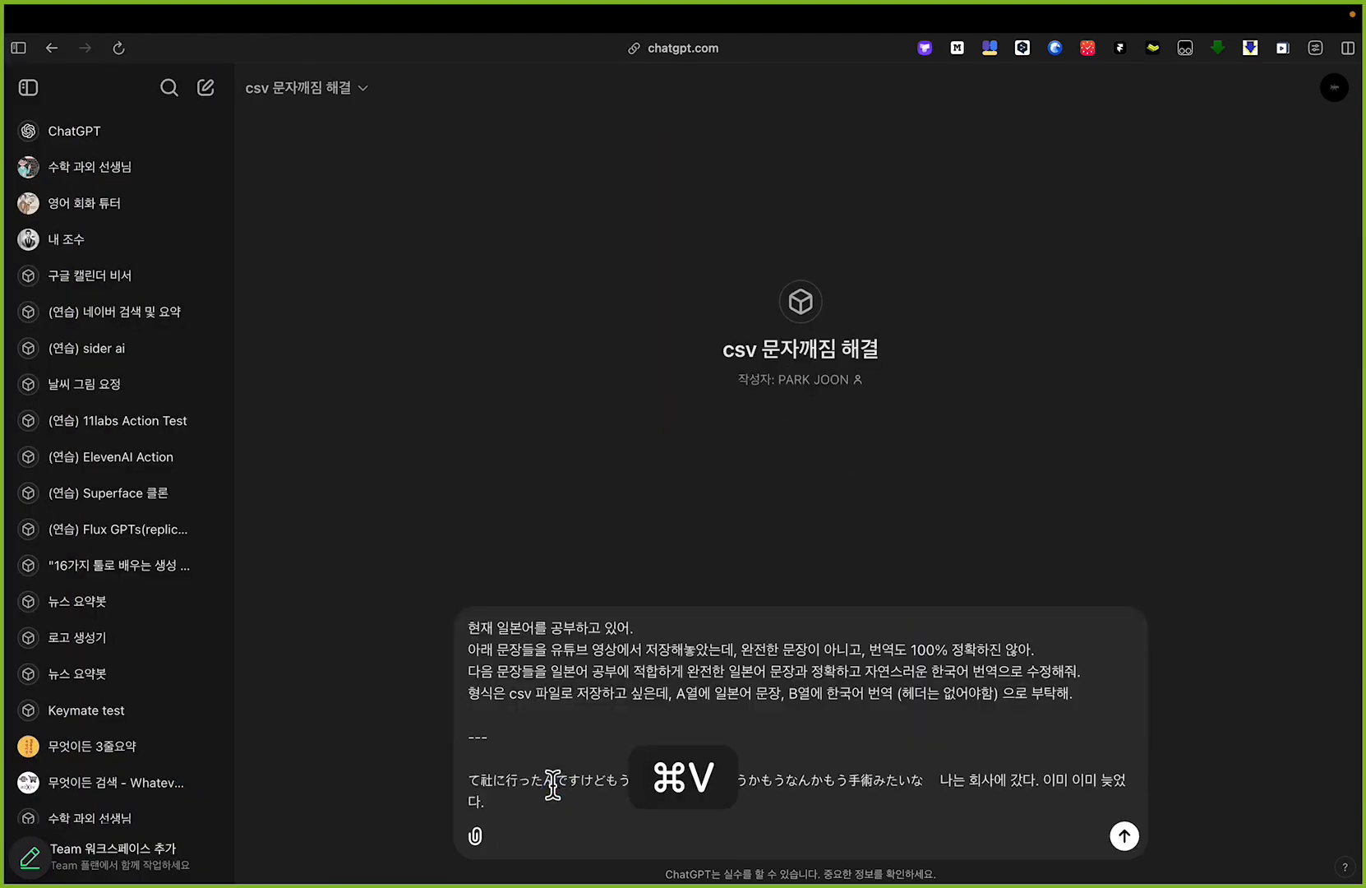
{"action": "key", "text": "super+Return"}
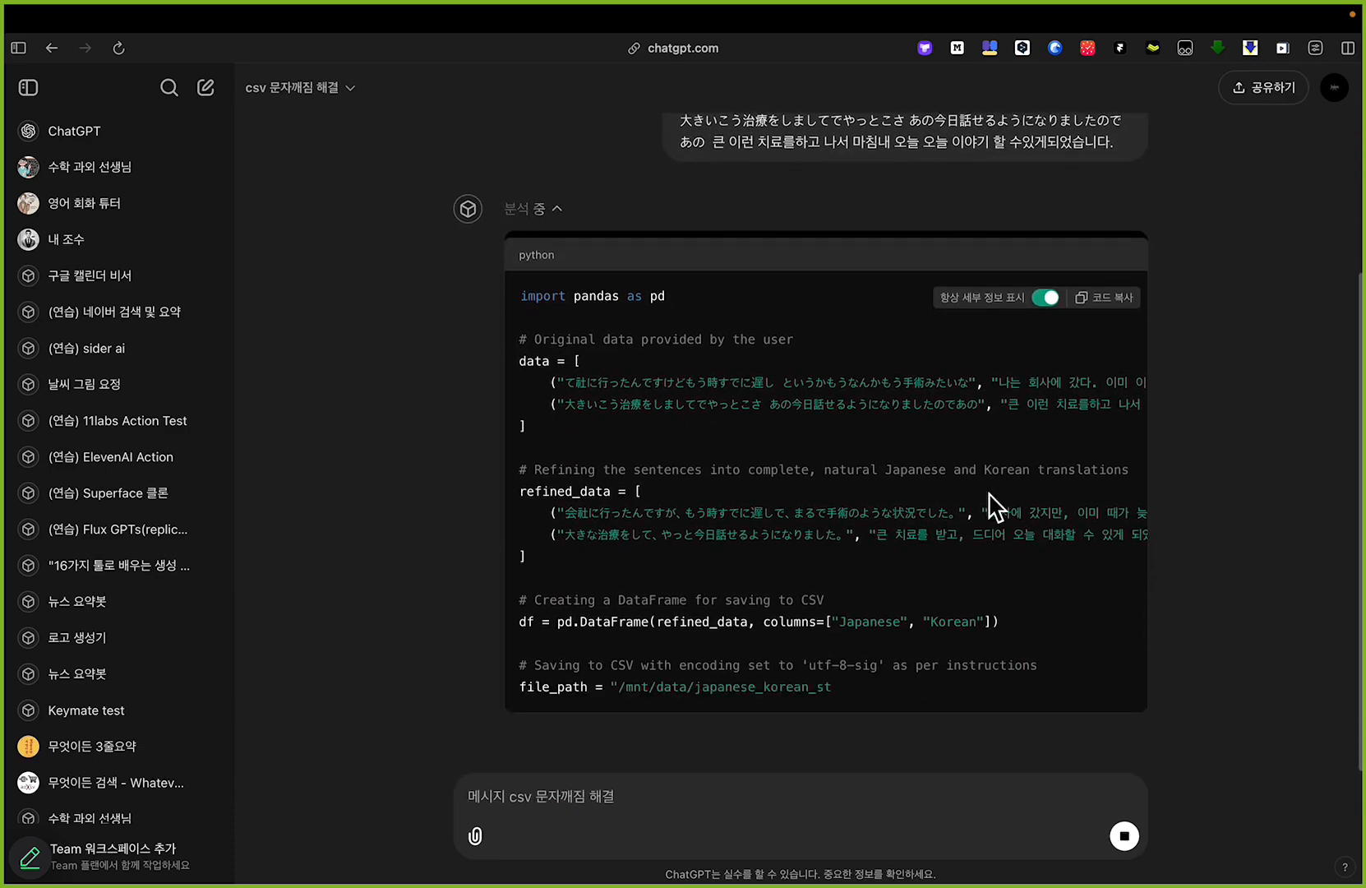
Step: Examine the encoding argument of the to_csv call in the GPT's generated Python code
{"action": "scroll", "coordinate": [986, 745], "scroll_direction": "up", "scroll_amount": 5}
{"action": "left_click_drag", "start_coordinate": [698, 637], "coordinate": [1143, 637]}
{"action": "left_click", "coordinate": [936, 539]}
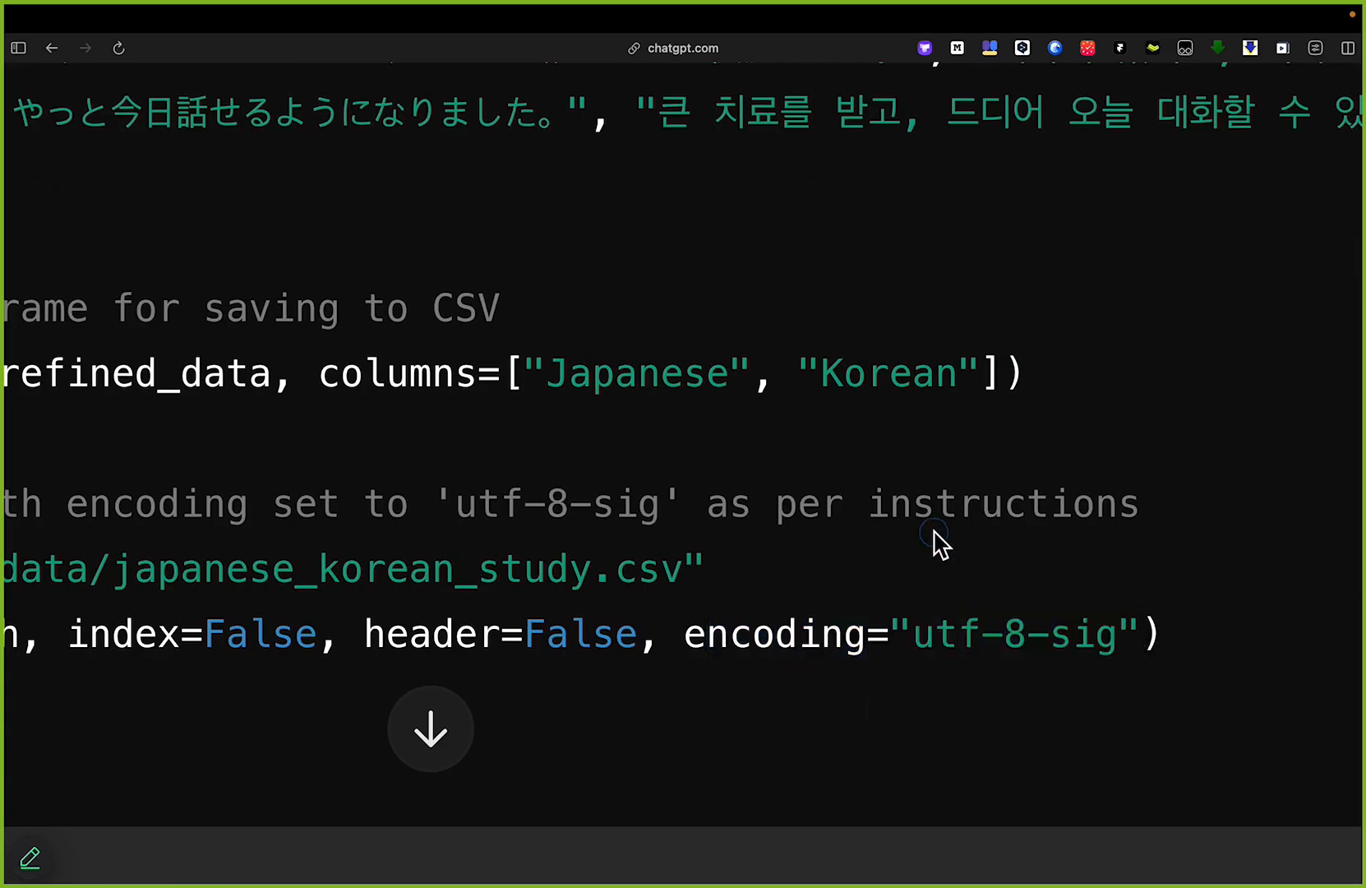
{"action": "scroll", "coordinate": [834, 469], "scroll_direction": "down", "scroll_amount": 5}
{"action": "scroll", "coordinate": [822, 473], "scroll_direction": "down", "scroll_amount": 3}
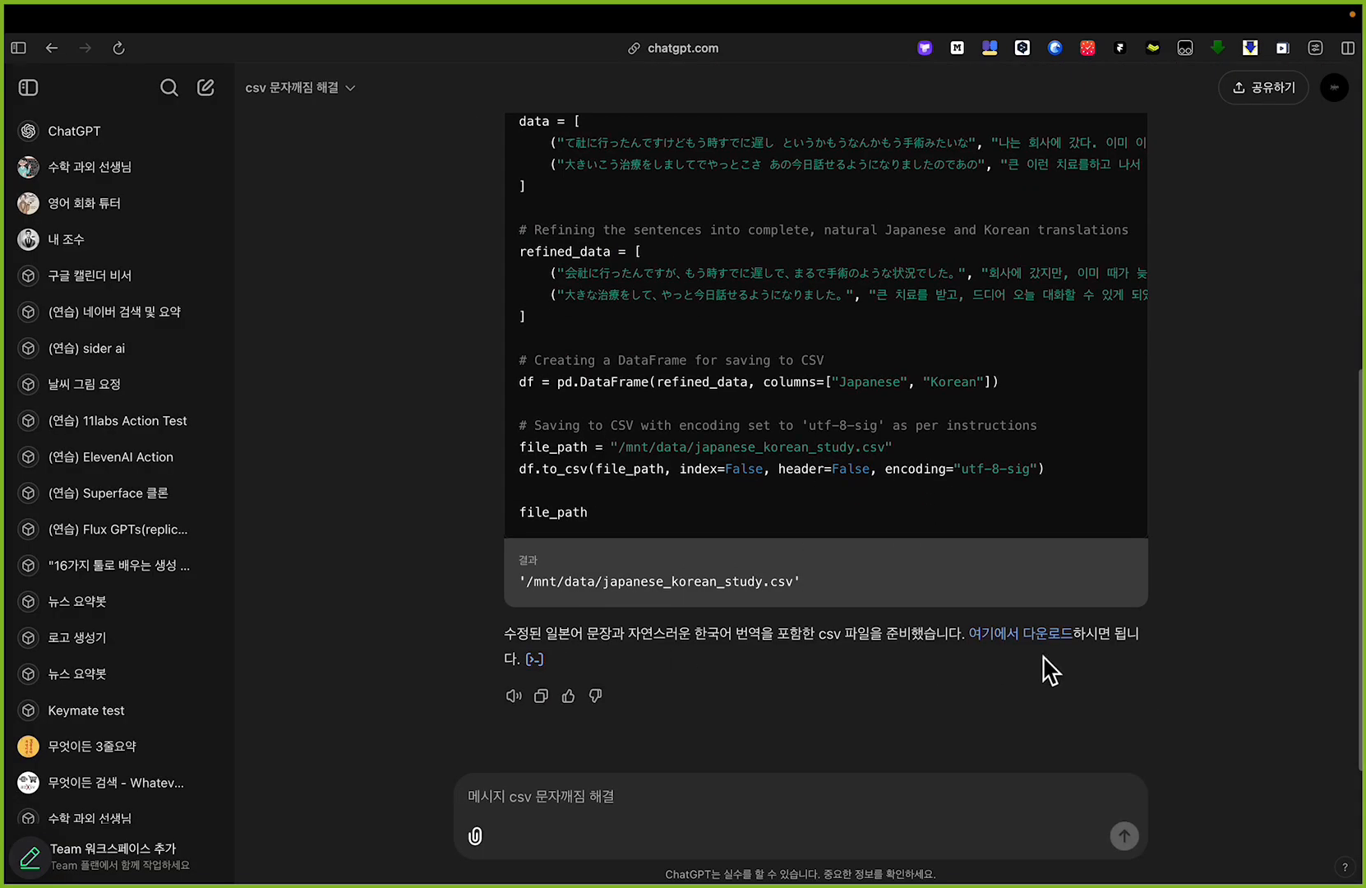
Step: Download the CSV file from the GPT's reply and open japanese_korean_study (2).csv in Excel
{"action": "left_click", "coordinate": [1033, 645]}
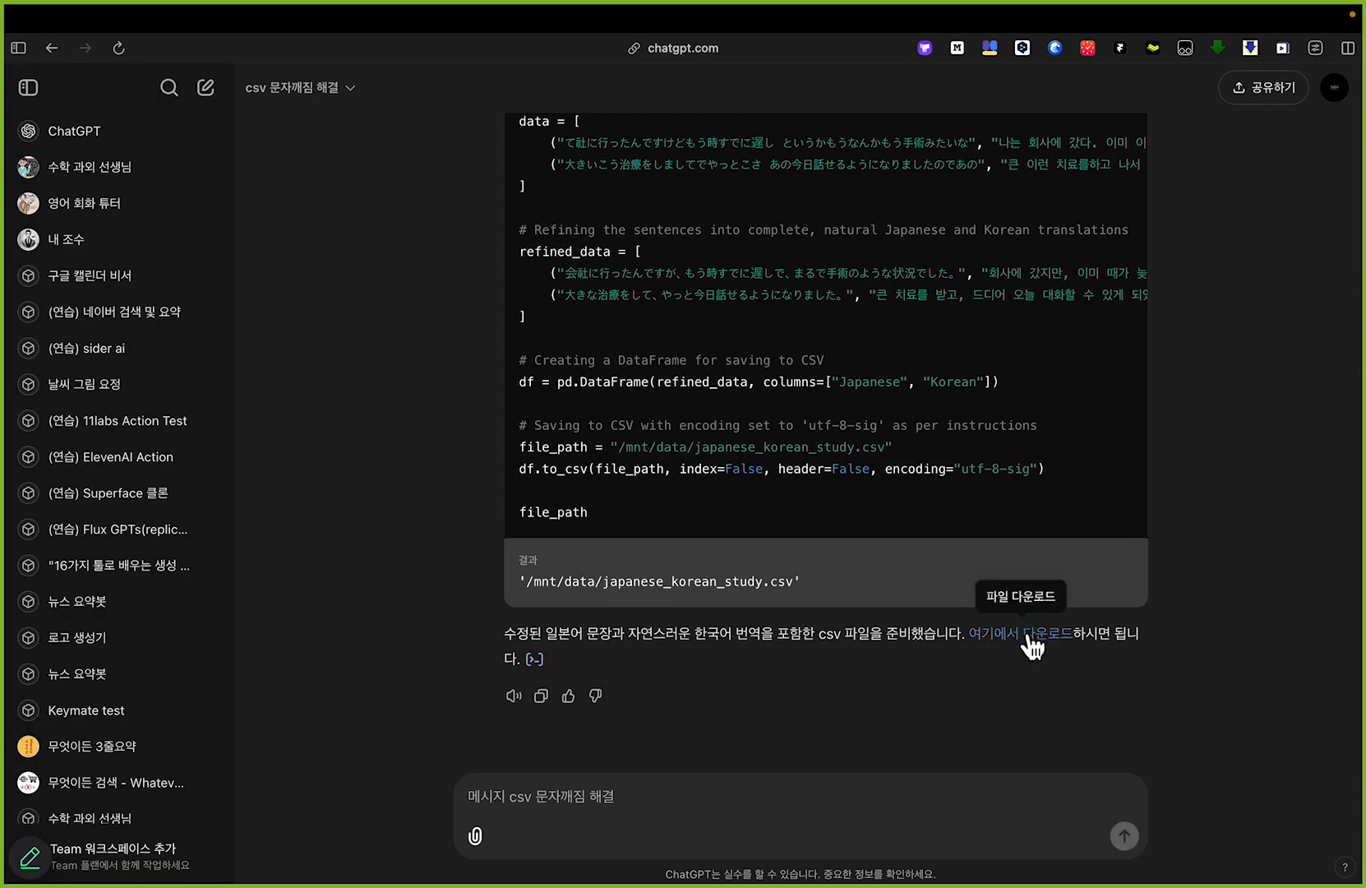
{"action": "mouse_move", "coordinate": [25, 702]}
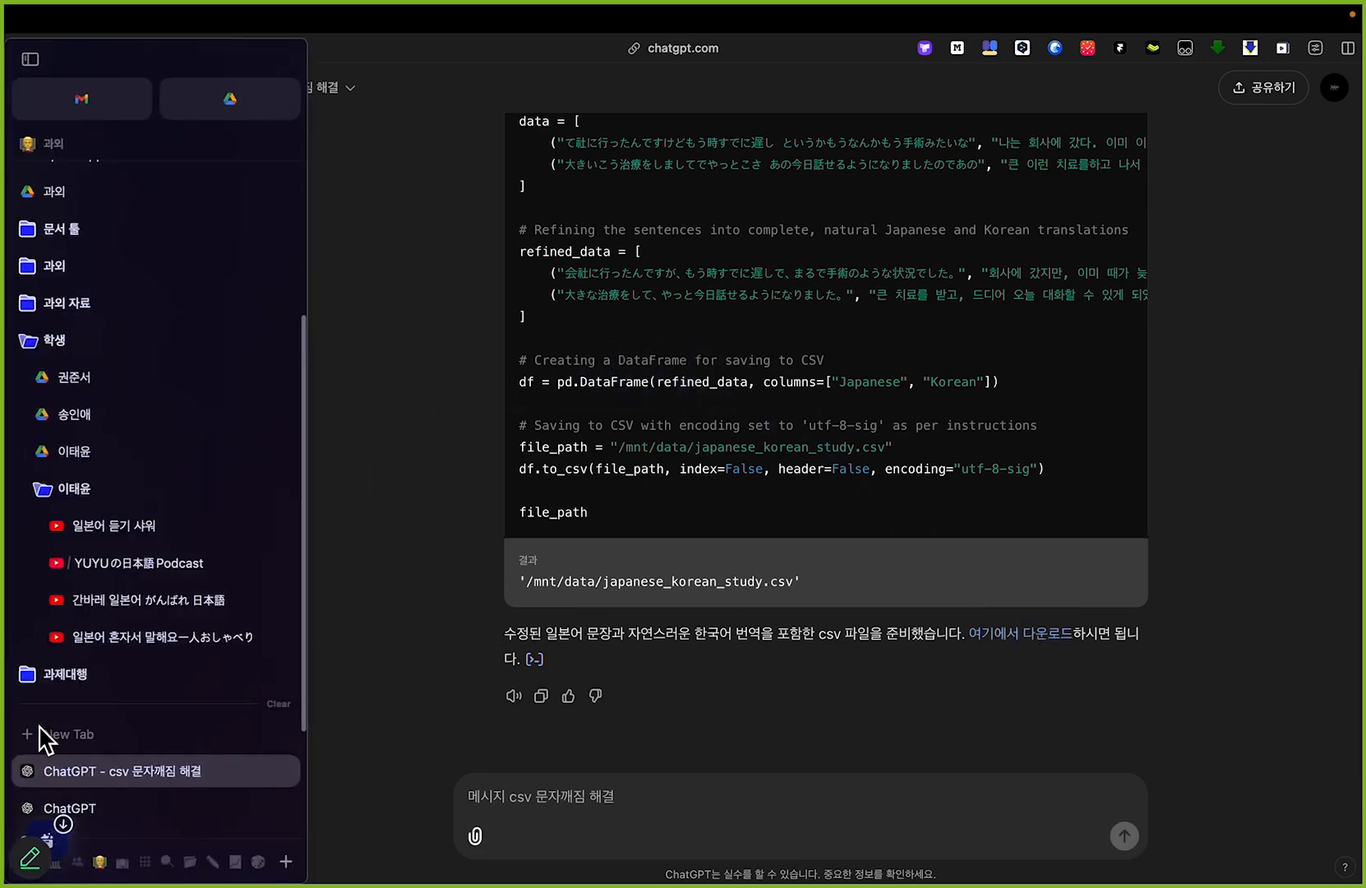
{"action": "mouse_move", "coordinate": [61, 830]}
{"action": "left_click", "coordinate": [104, 827]}
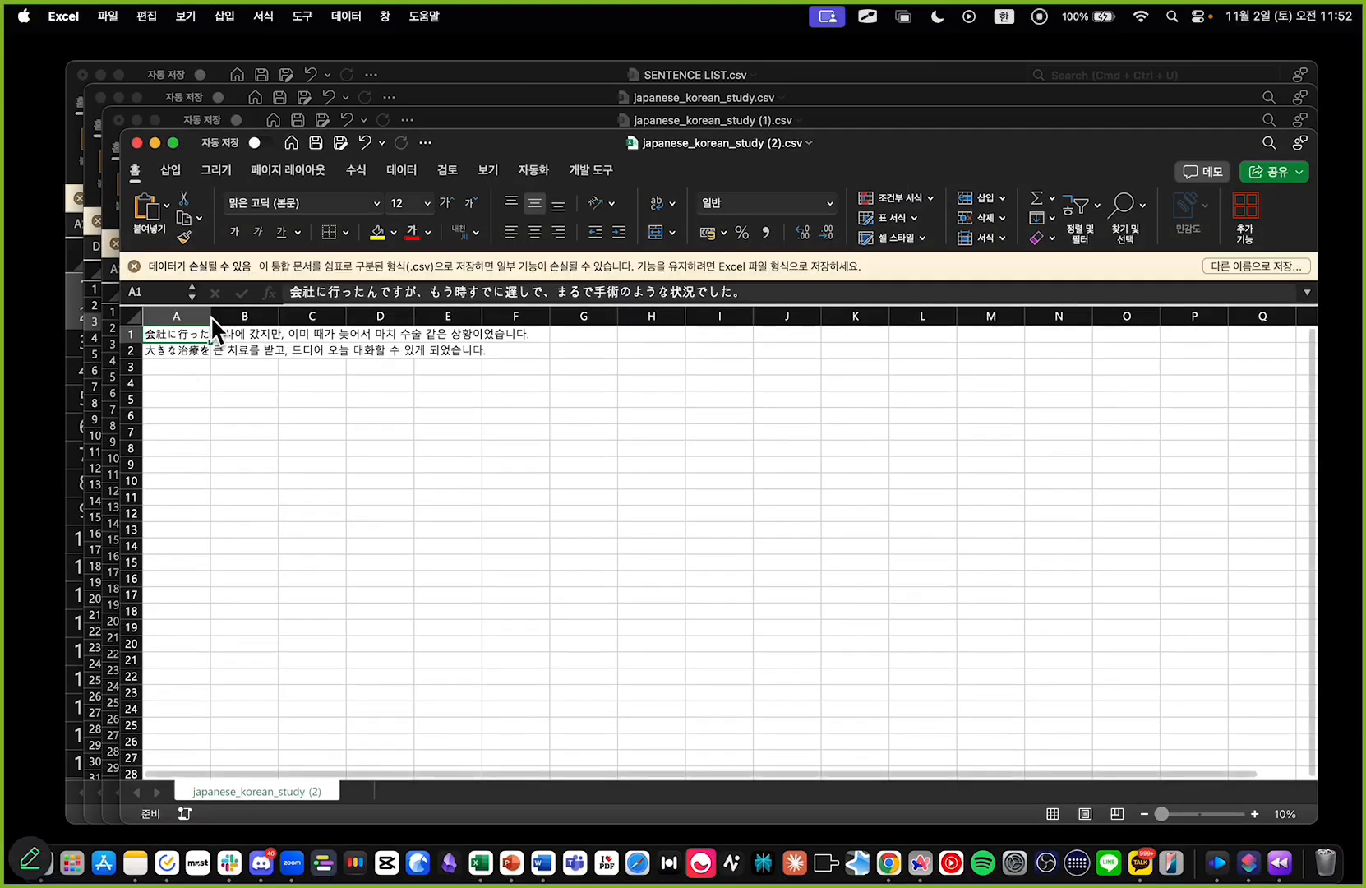
Step: Widen columns A and B so the Japanese sentences and Korean translations fit fully
{"action": "left_click_drag", "start_coordinate": [190, 335], "coordinate": [595, 316]}
{"action": "left_click_drag", "start_coordinate": [210, 316], "coordinate": [393, 321]}
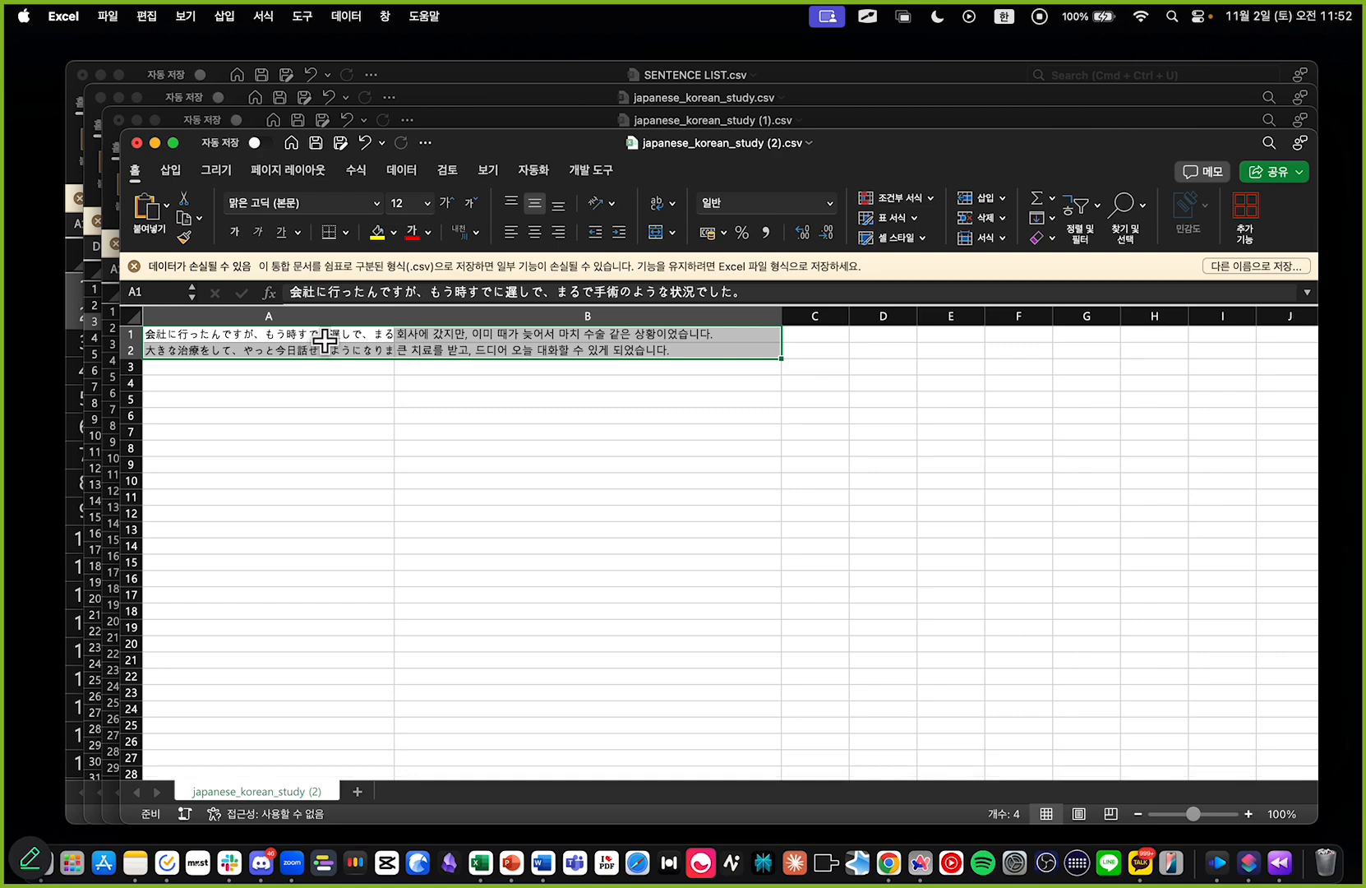
{"action": "left_click", "coordinate": [526, 448]}
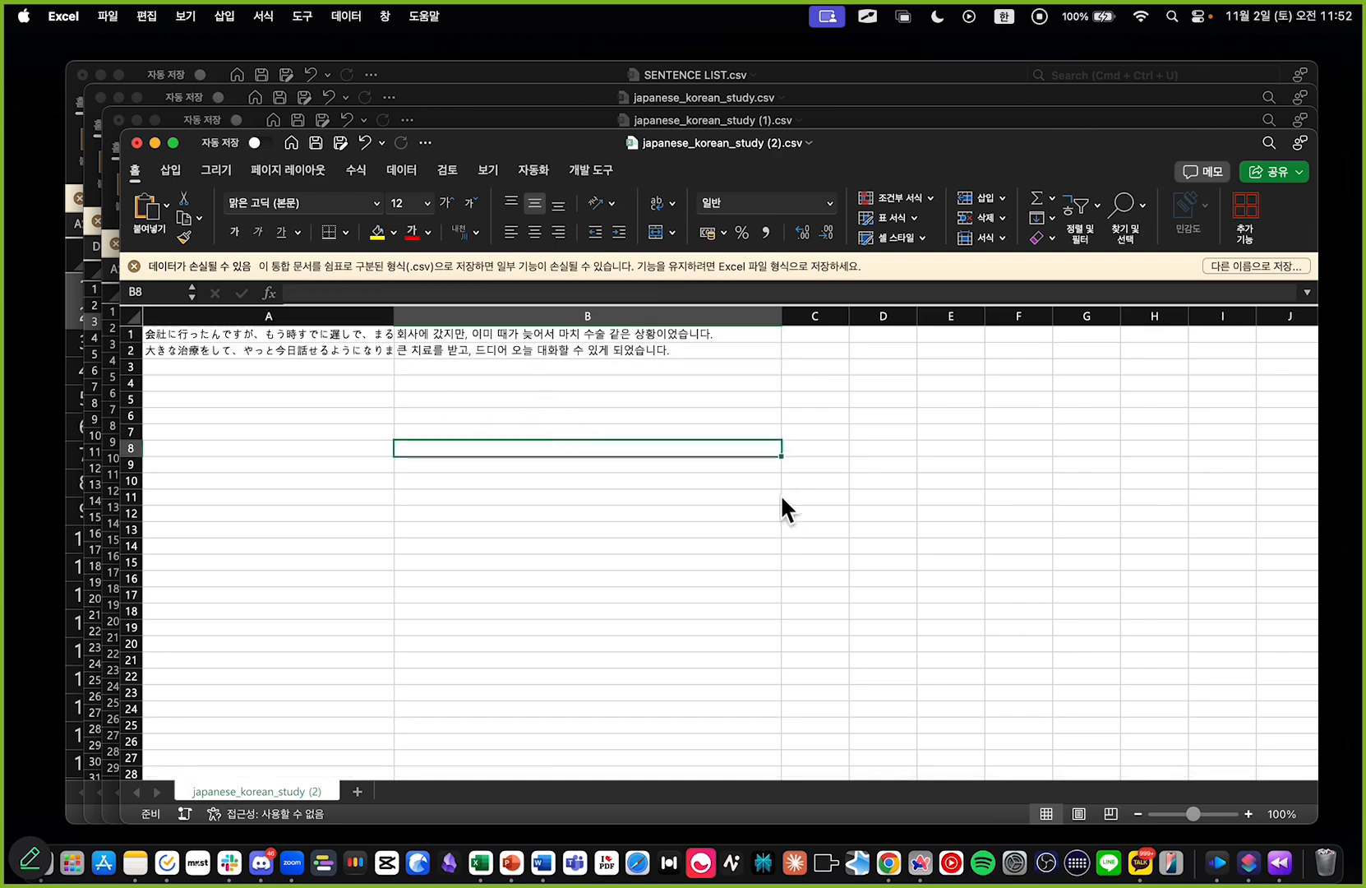
{"action": "left_click_drag", "start_coordinate": [393, 316], "coordinate": [549, 315]}
{"action": "left_click", "coordinate": [462, 409]}
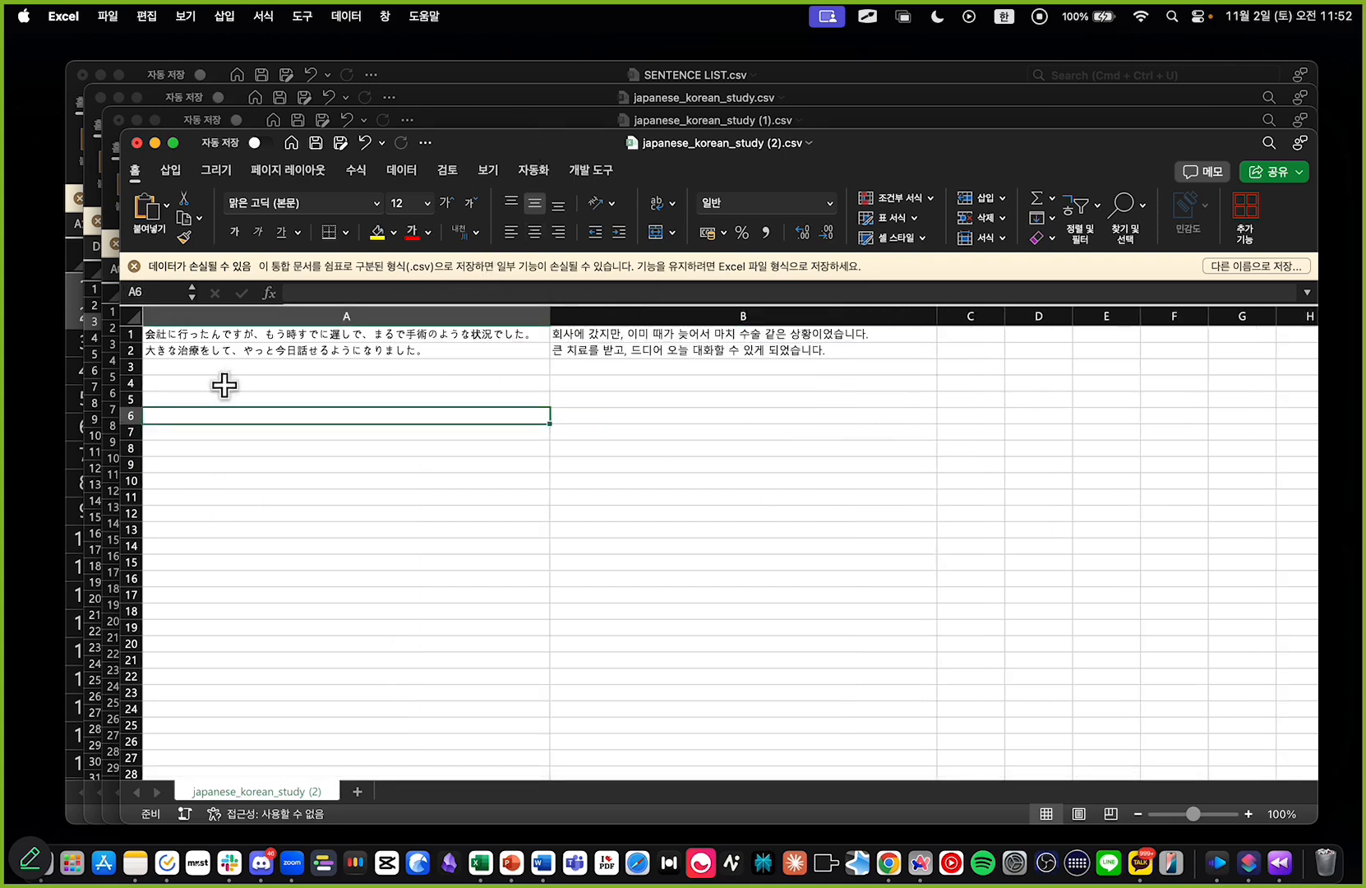
Step: Enlarge the sheet to 262% and select cell A1 to inspect the Japanese text, moving the workbook window down slightly
{"action": "scroll", "coordinate": [223, 384], "scroll_direction": "up", "scroll_amount": 5}
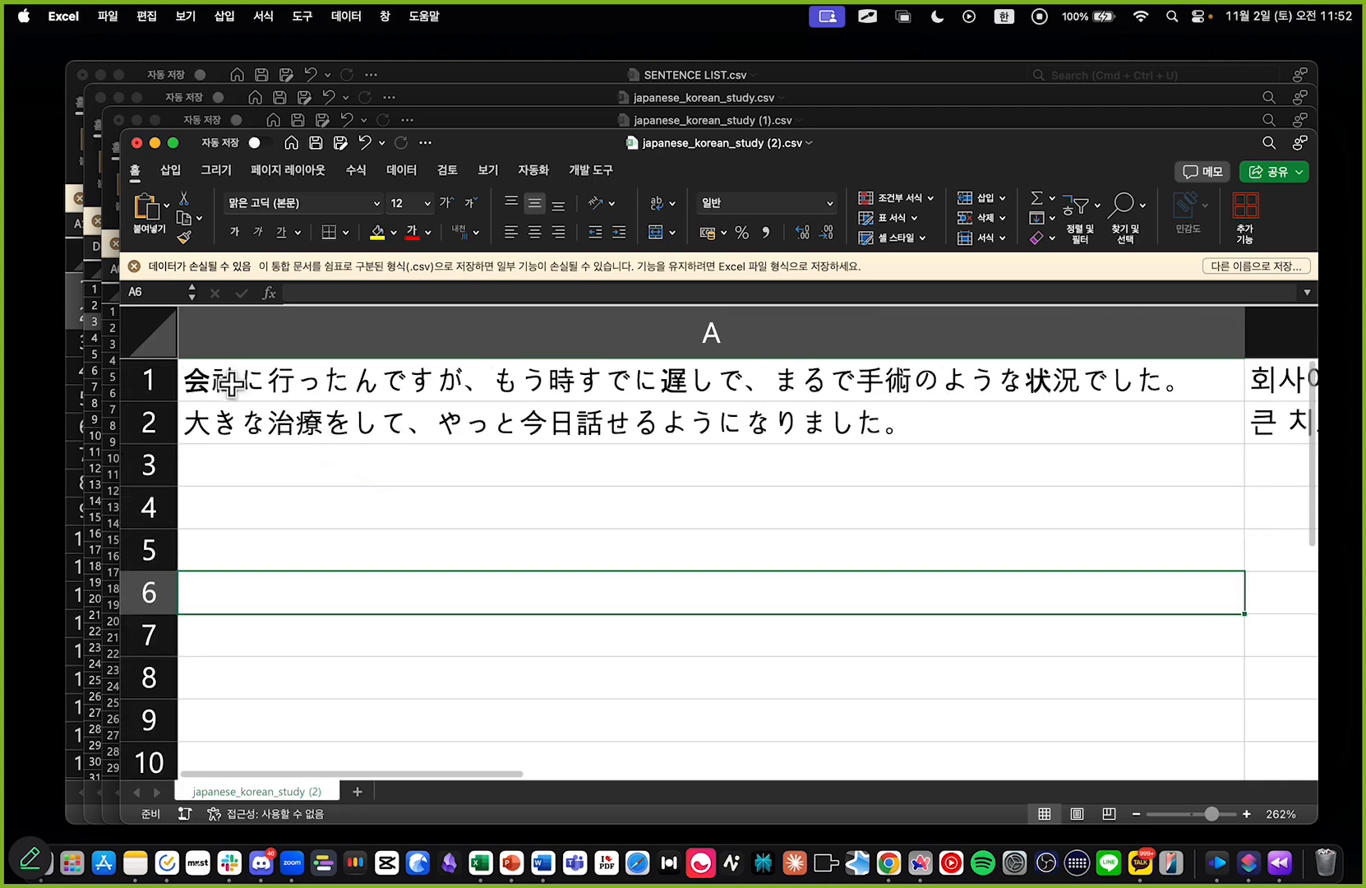
{"action": "left_click", "coordinate": [232, 385]}
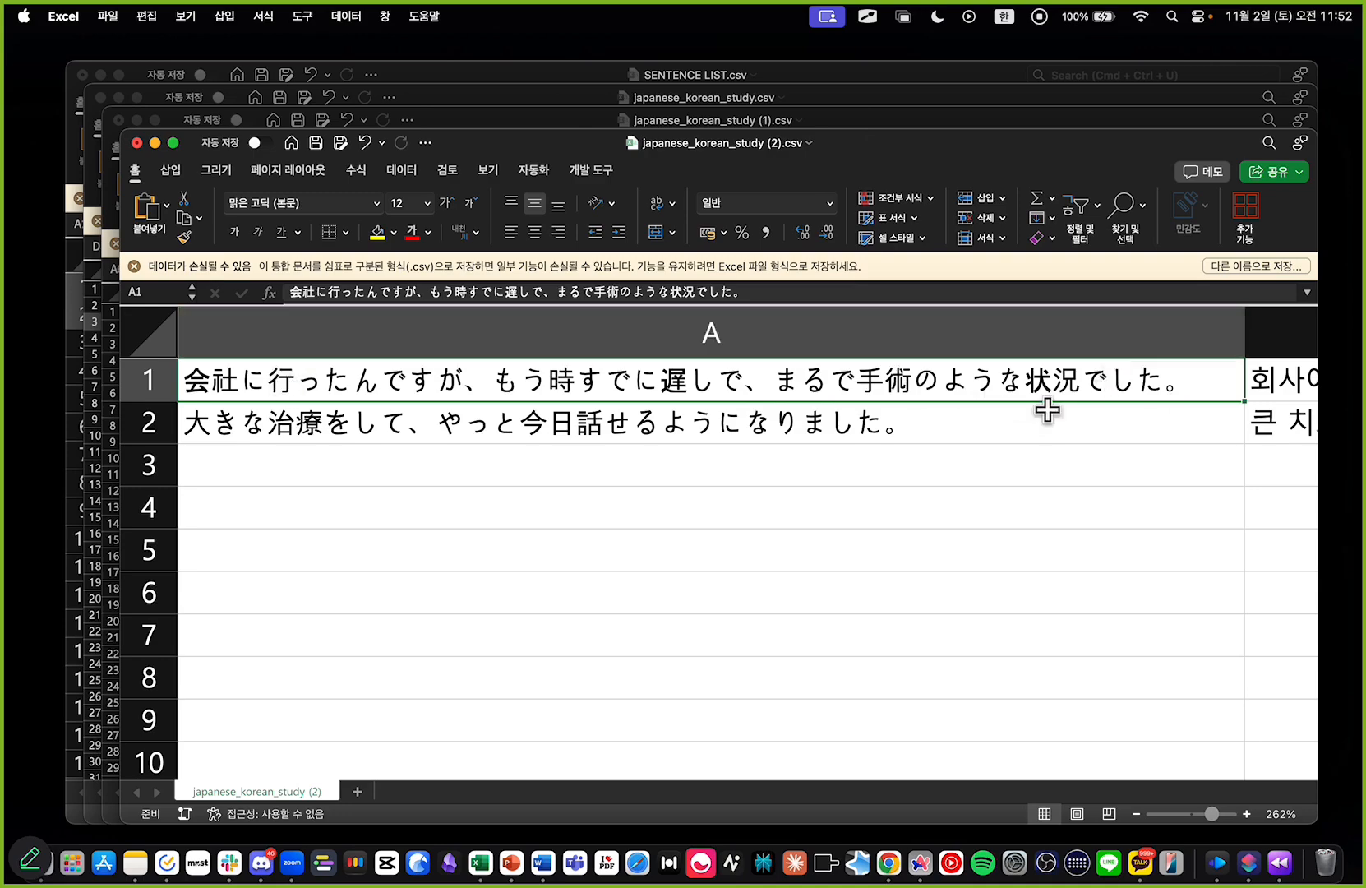
{"action": "left_click_drag", "start_coordinate": [736, 151], "coordinate": [733, 160]}
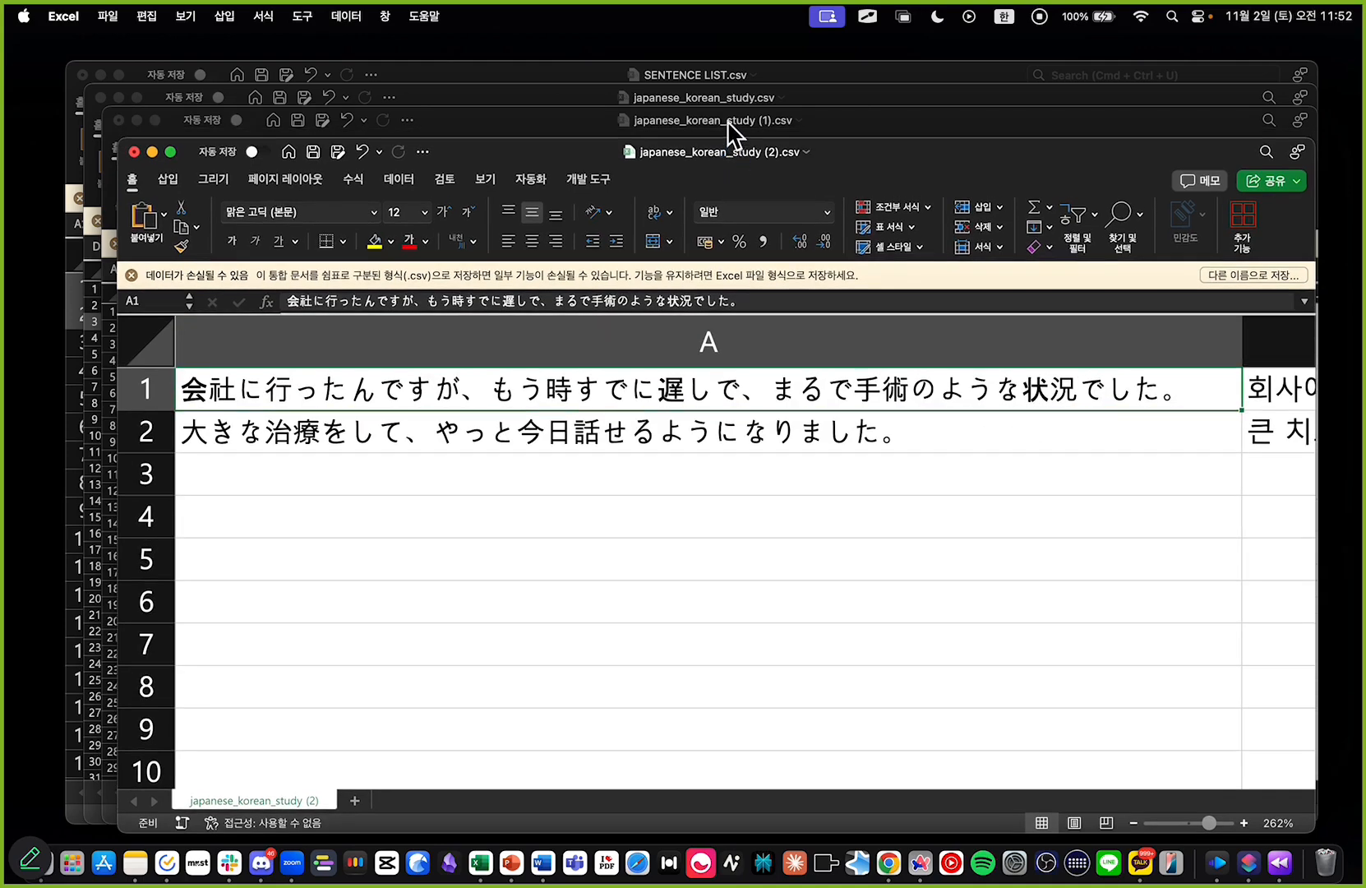
Step: Close the older japanese_korean_study (1).csv and japanese_korean_study.csv workbooks
{"action": "left_click", "coordinate": [727, 121]}
{"action": "key", "text": "super+w"}
{"action": "left_click", "coordinate": [766, 543]}
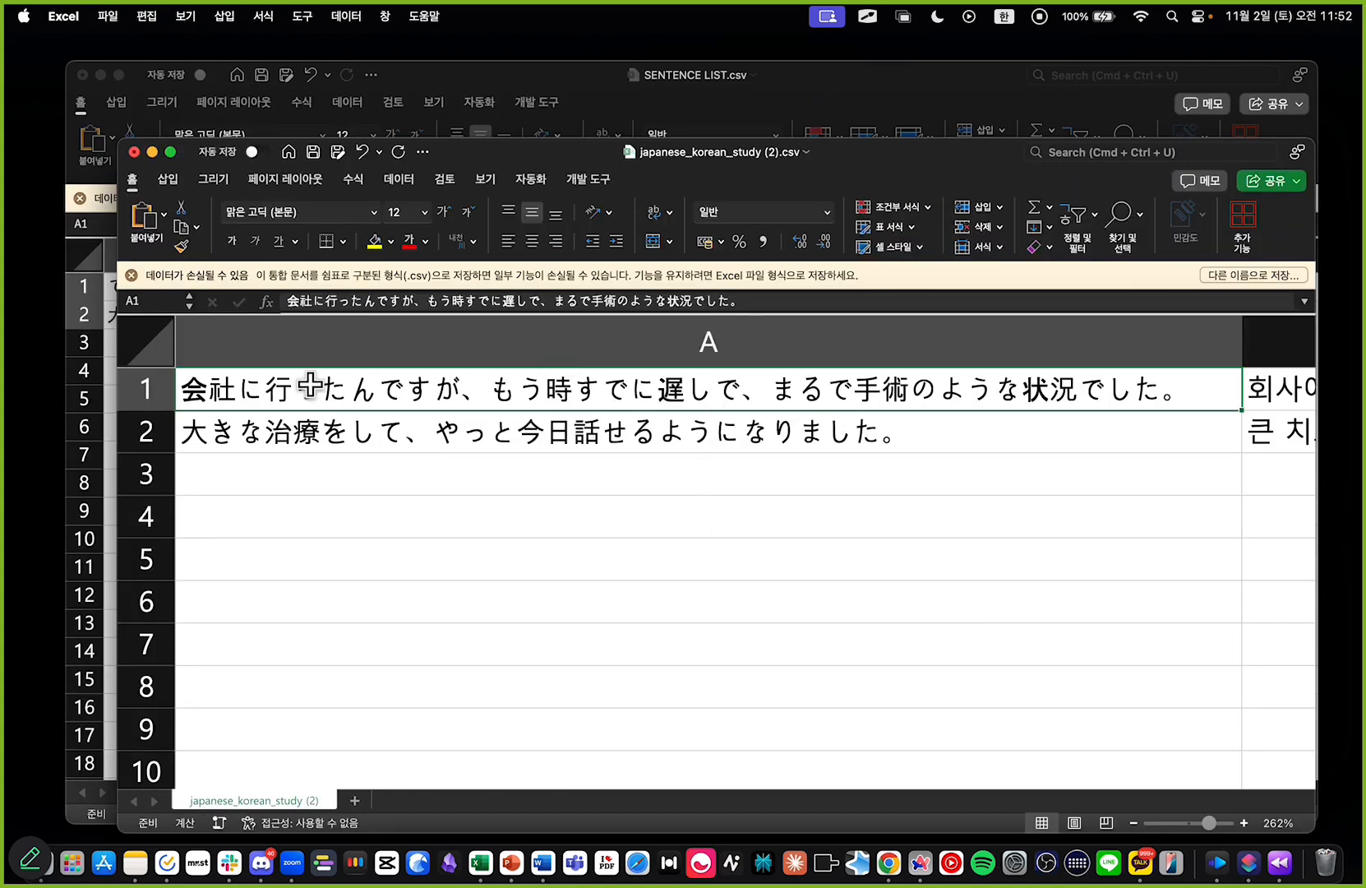
Step: Bring SENTENCE LIST.csv to the front and inspect the original Japanese sentence in cell A1
{"action": "left_click", "coordinate": [602, 78]}
{"action": "left_click", "coordinate": [213, 260]}
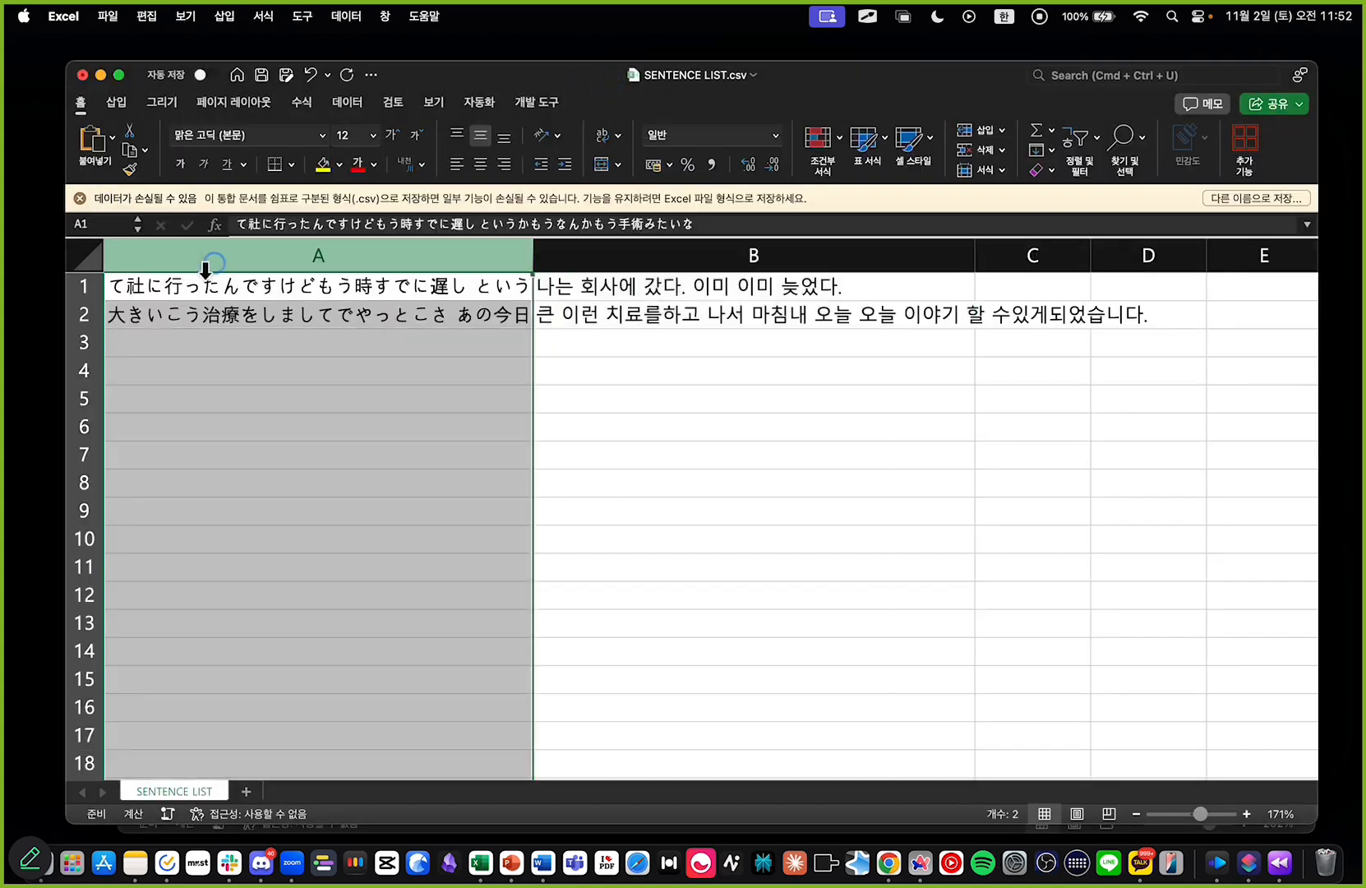
{"action": "left_click", "coordinate": [113, 293]}
{"action": "double_click", "coordinate": [121, 286]}
{"action": "key", "text": "Escape"}
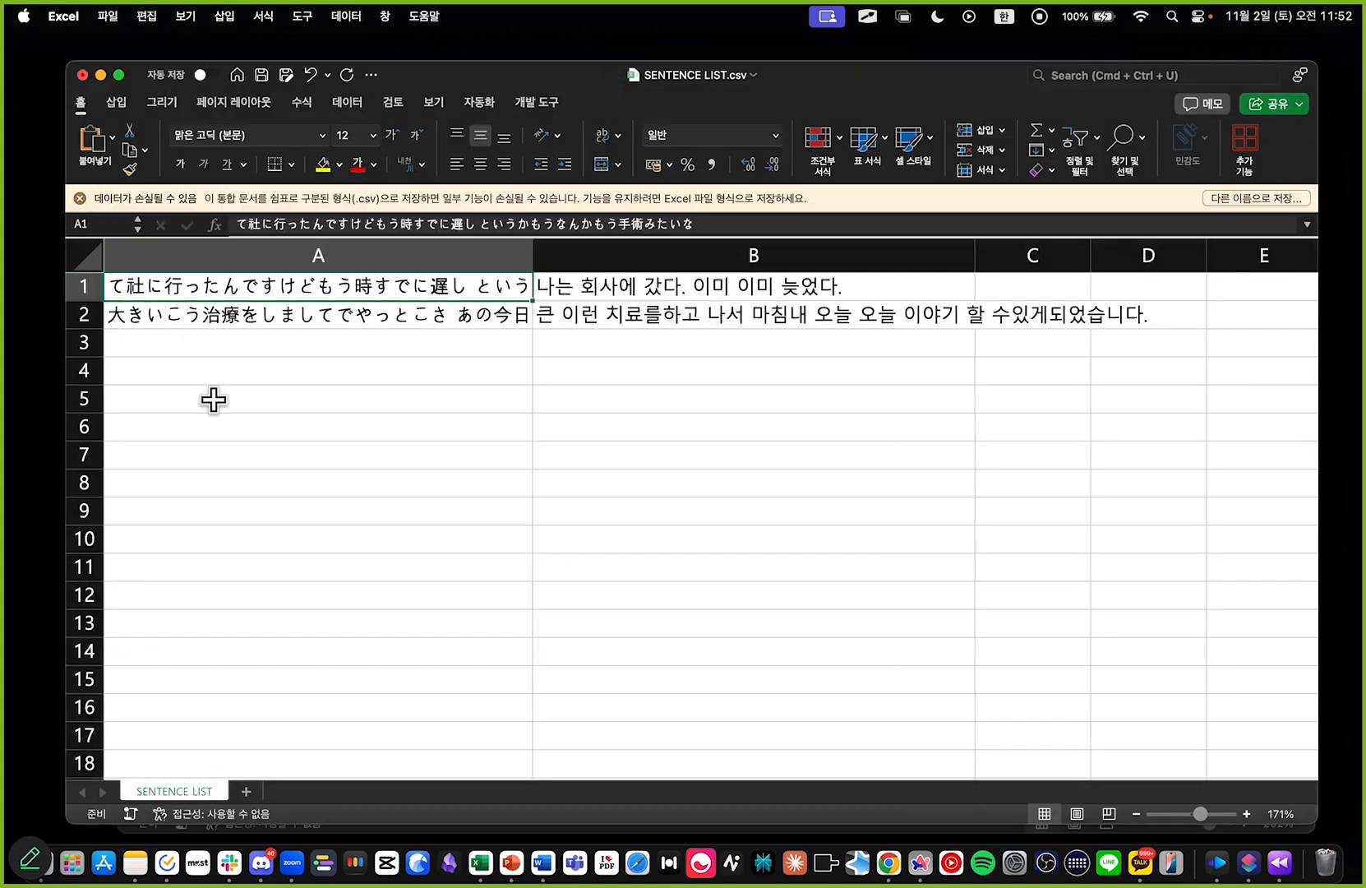
{"action": "left_click", "coordinate": [259, 433]}
Step: Examine the original Korean translation in cell B1 of SENTENCE LIST.csv, leaving its text unedited
{"action": "left_click", "coordinate": [726, 284]}
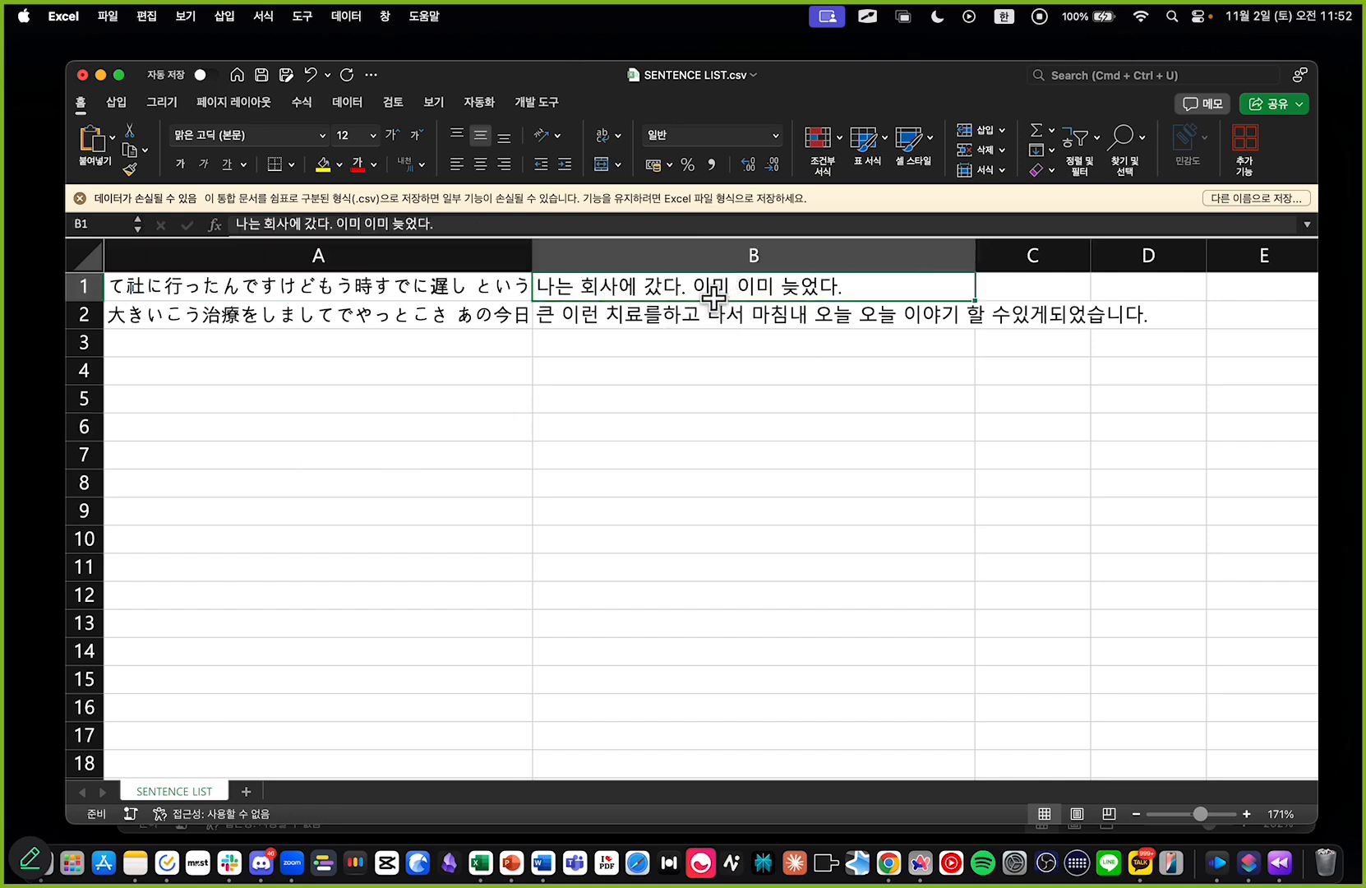
{"action": "double_click", "coordinate": [553, 288]}
{"action": "left_click_drag", "start_coordinate": [554, 288], "coordinate": [864, 290]}
{"action": "left_click", "coordinate": [838, 284]}
{"action": "left_click", "coordinate": [810, 344]}
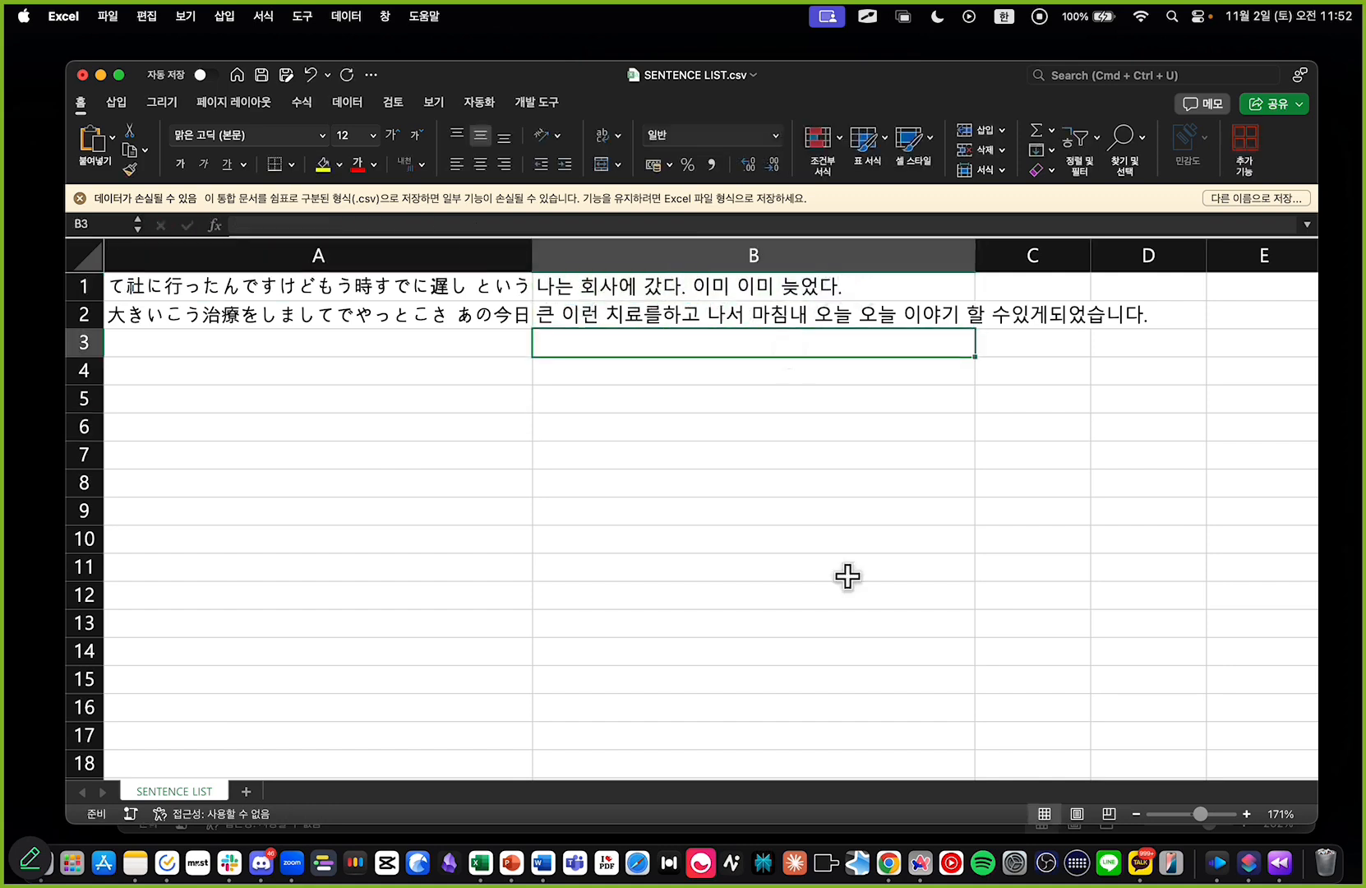
Step: Move the SENTENCE LIST.csv window down and compare the refined Japanese and Korean sentences in japanese_korean_study (2).csv
{"action": "left_click_drag", "start_coordinate": [804, 85], "coordinate": [811, 356]}
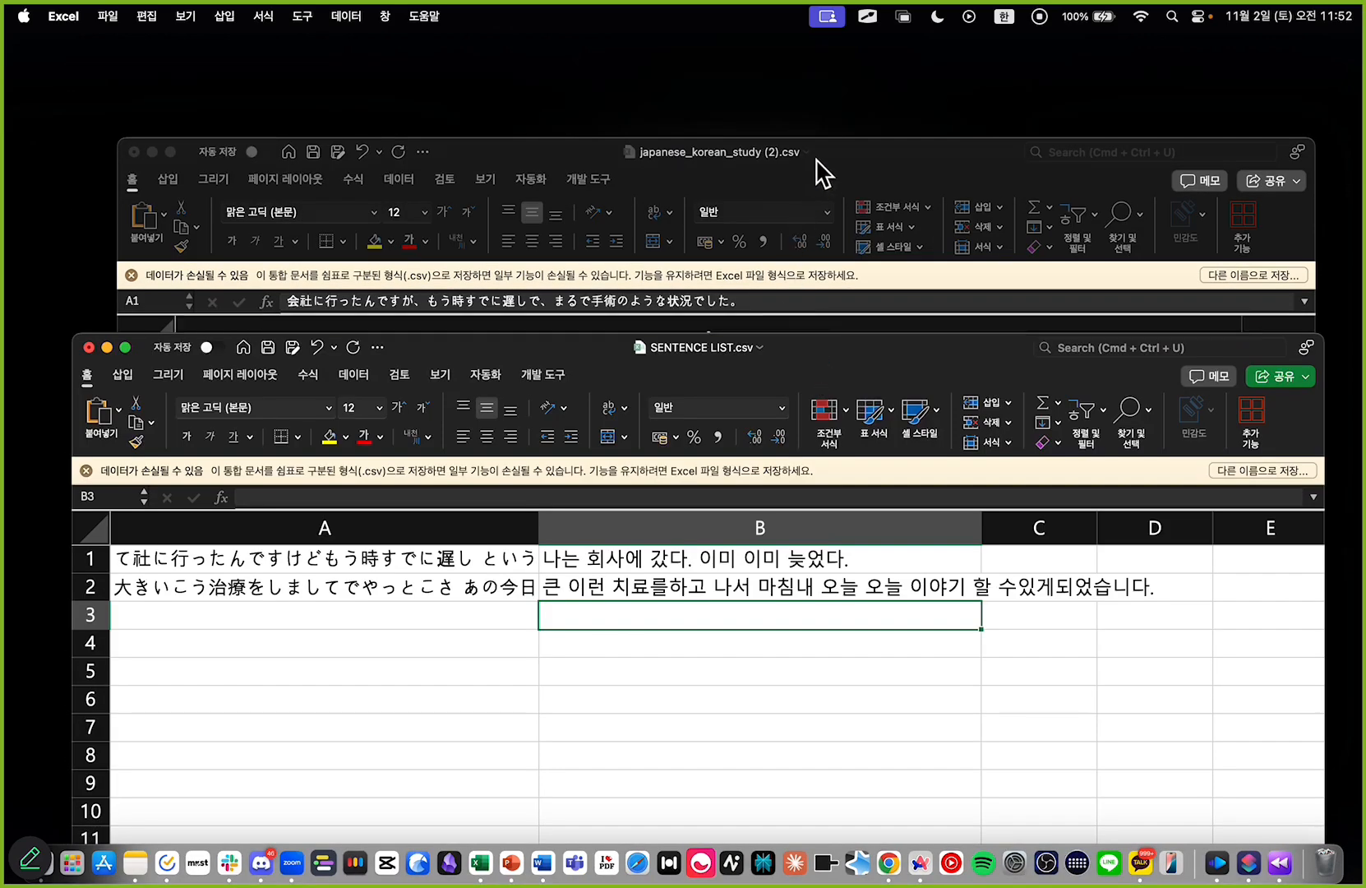
{"action": "left_click", "coordinate": [815, 160]}
{"action": "scroll", "coordinate": [1199, 550], "scroll_direction": "right", "scroll_amount": 10}
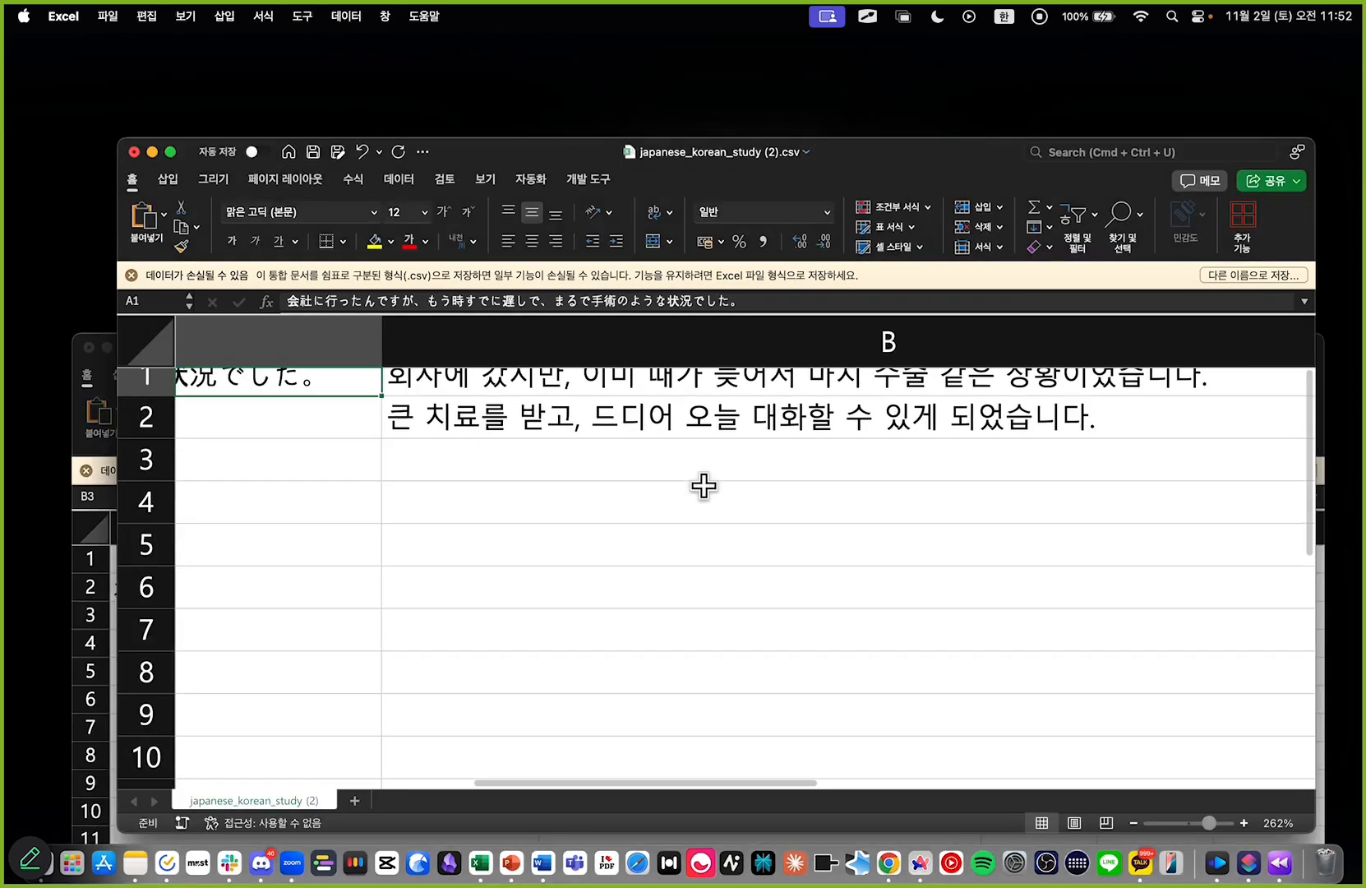
{"action": "scroll", "coordinate": [407, 403], "scroll_direction": "left", "scroll_amount": 10}
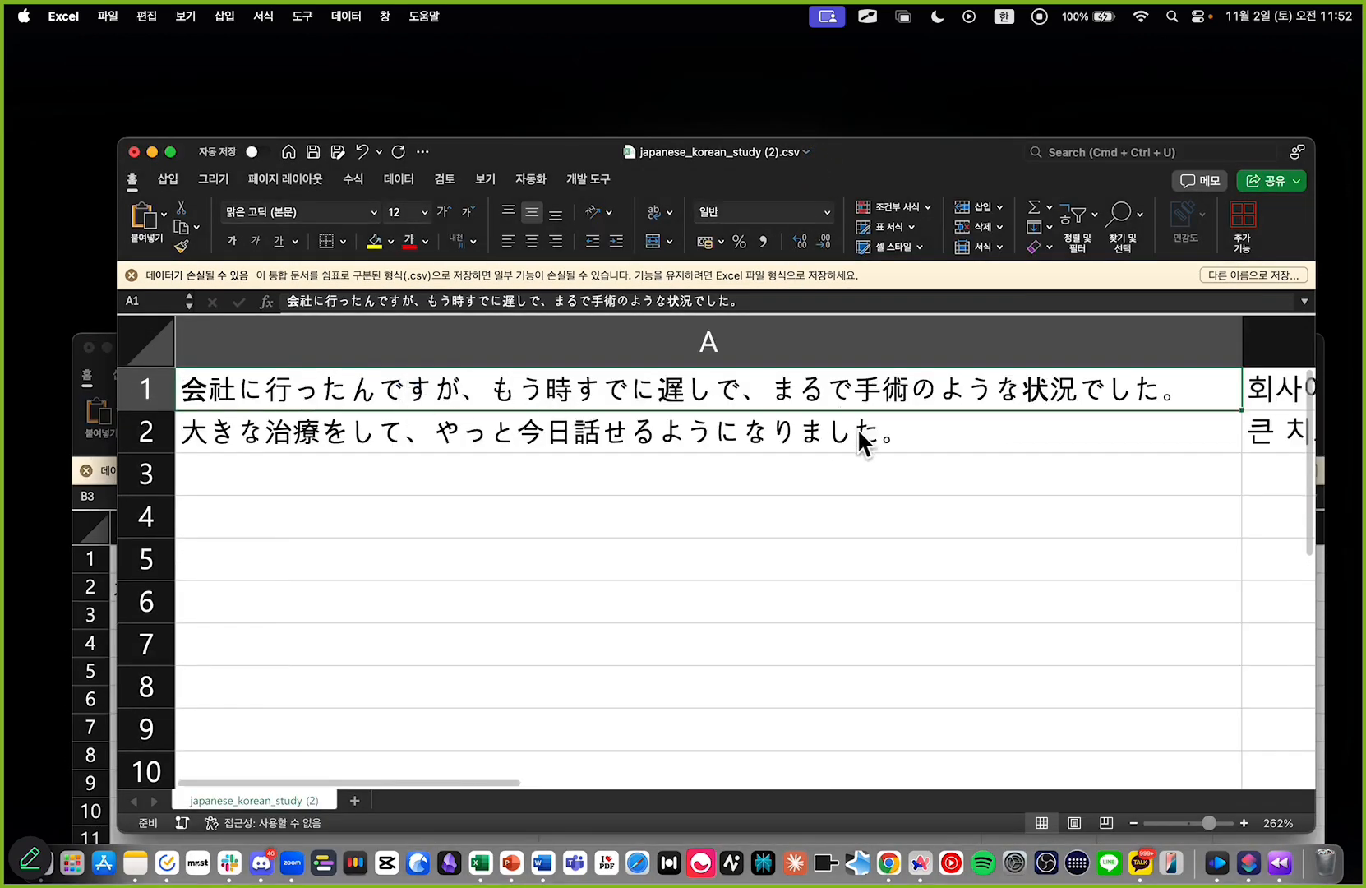
{"action": "scroll", "coordinate": [857, 435], "scroll_direction": "right", "scroll_amount": 10}
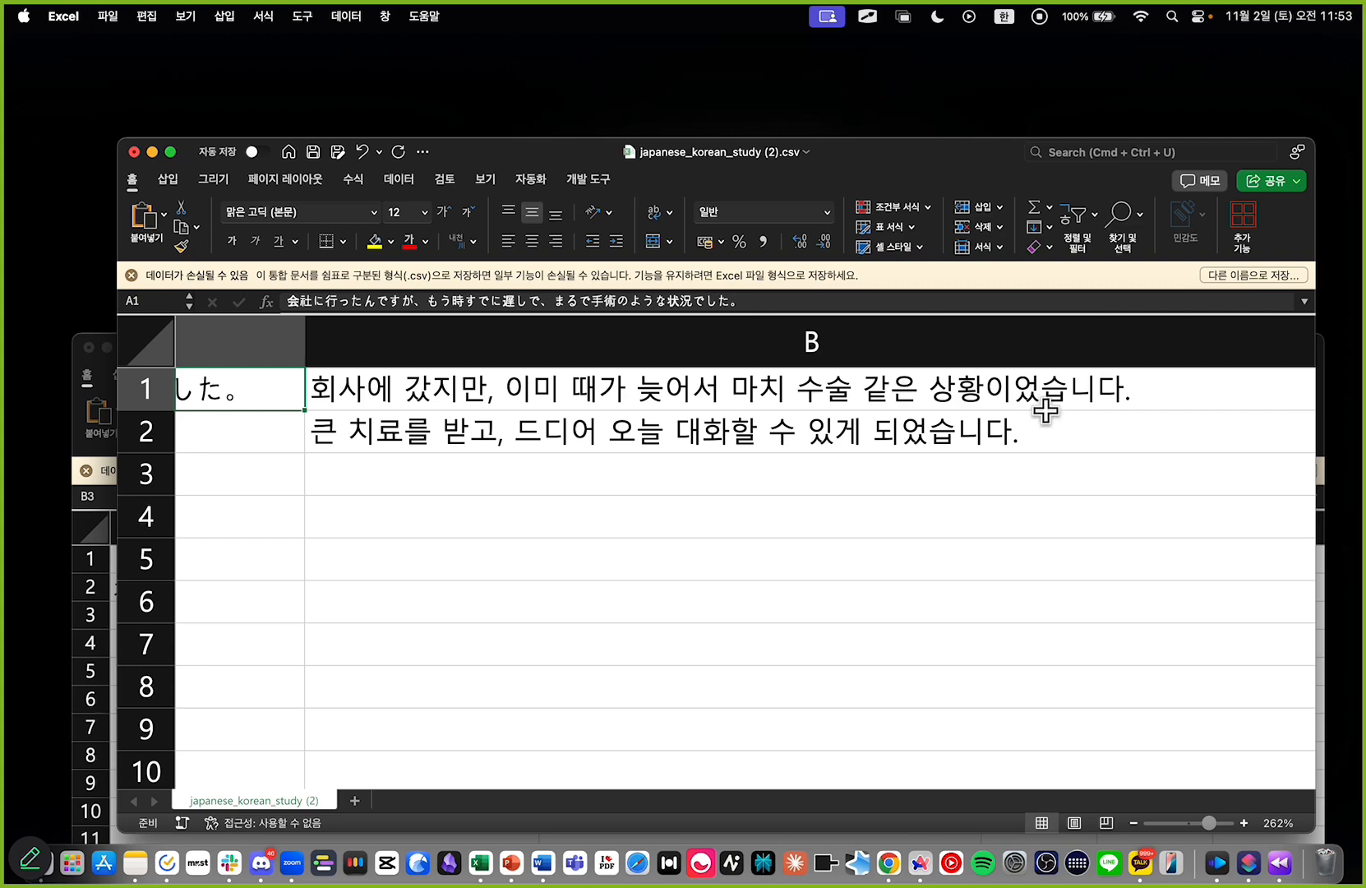
{"action": "scroll", "coordinate": [747, 416], "scroll_direction": "left", "scroll_amount": 10}
Step: Inspect the second sentence pair in cells A2 and B2, and reduce the sheet zoom to 134%
{"action": "left_click", "coordinate": [569, 431]}
{"action": "left_click", "coordinate": [568, 429]}
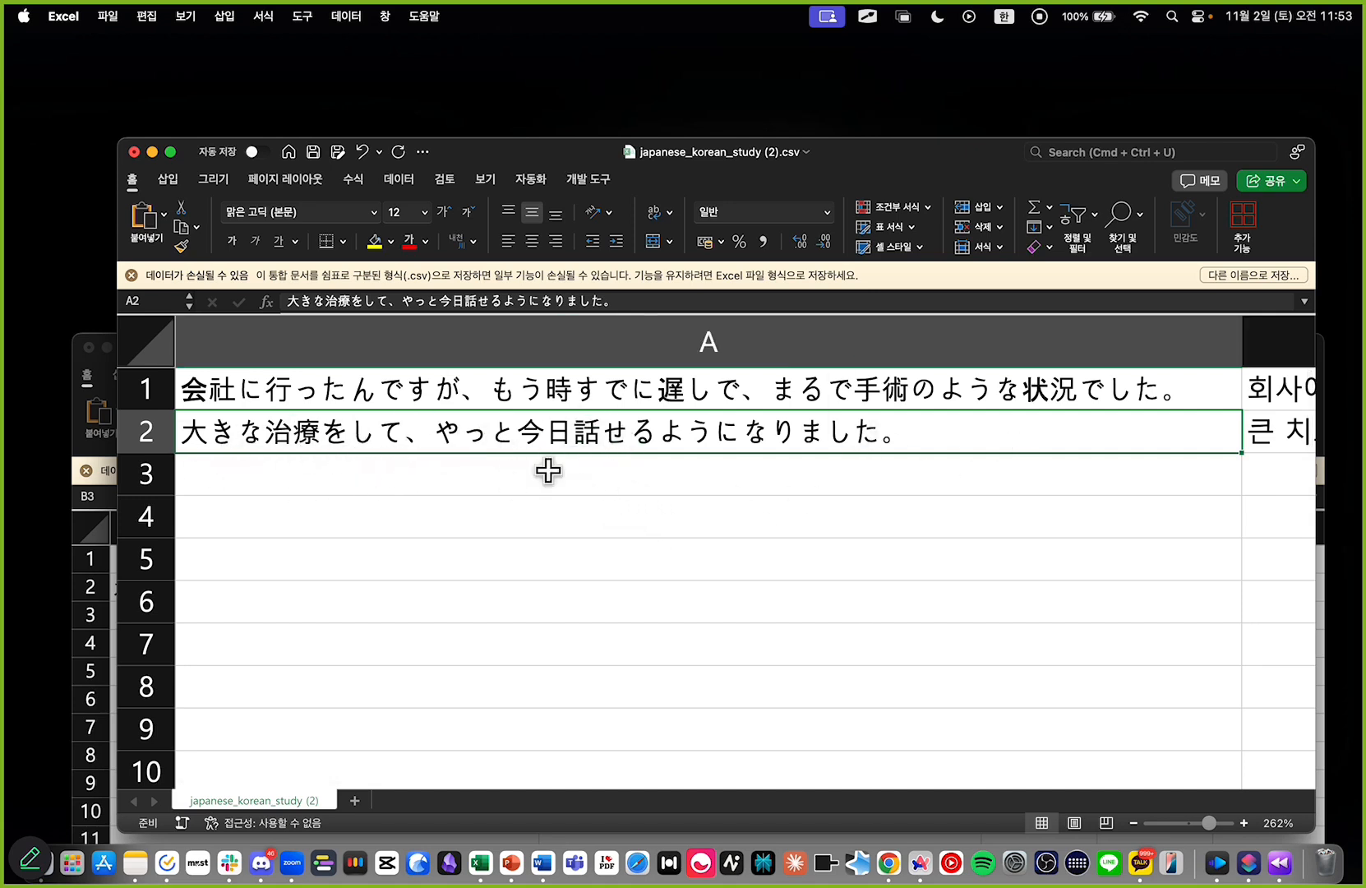
{"action": "left_click", "coordinate": [675, 431]}
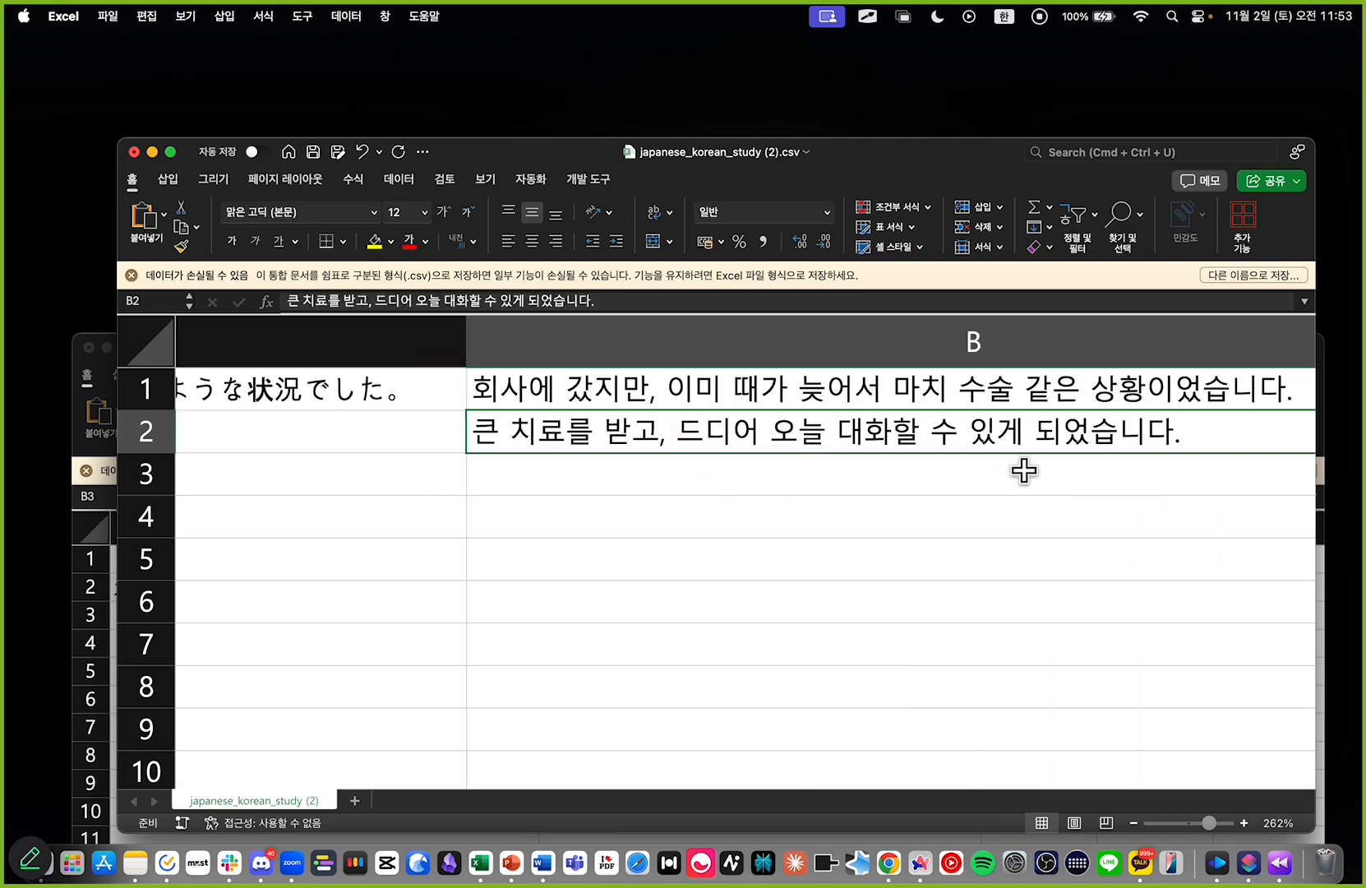
{"action": "left_click", "coordinate": [978, 552]}
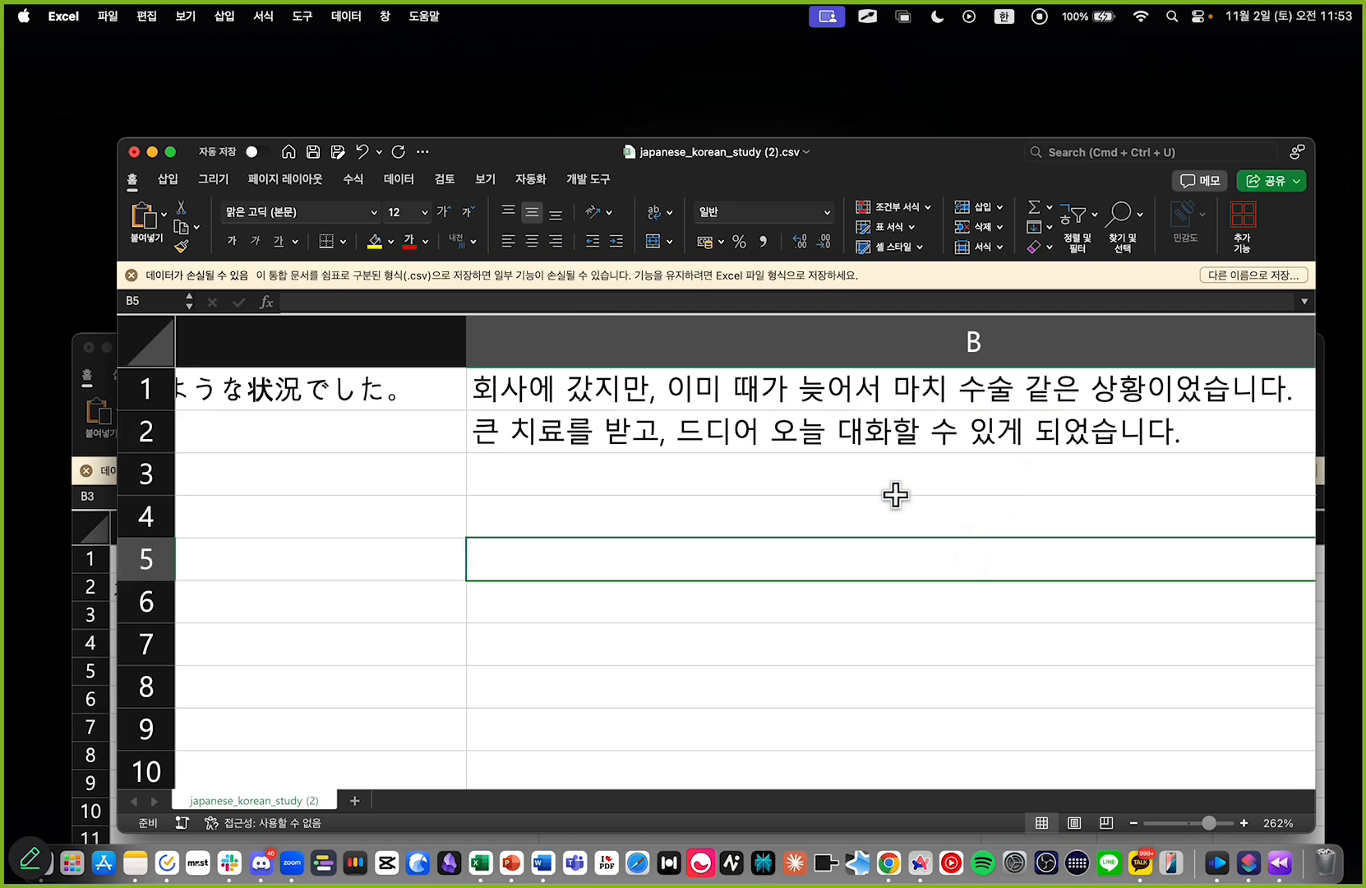
{"action": "scroll", "coordinate": [889, 528], "scroll_direction": "down", "scroll_amount": 8}
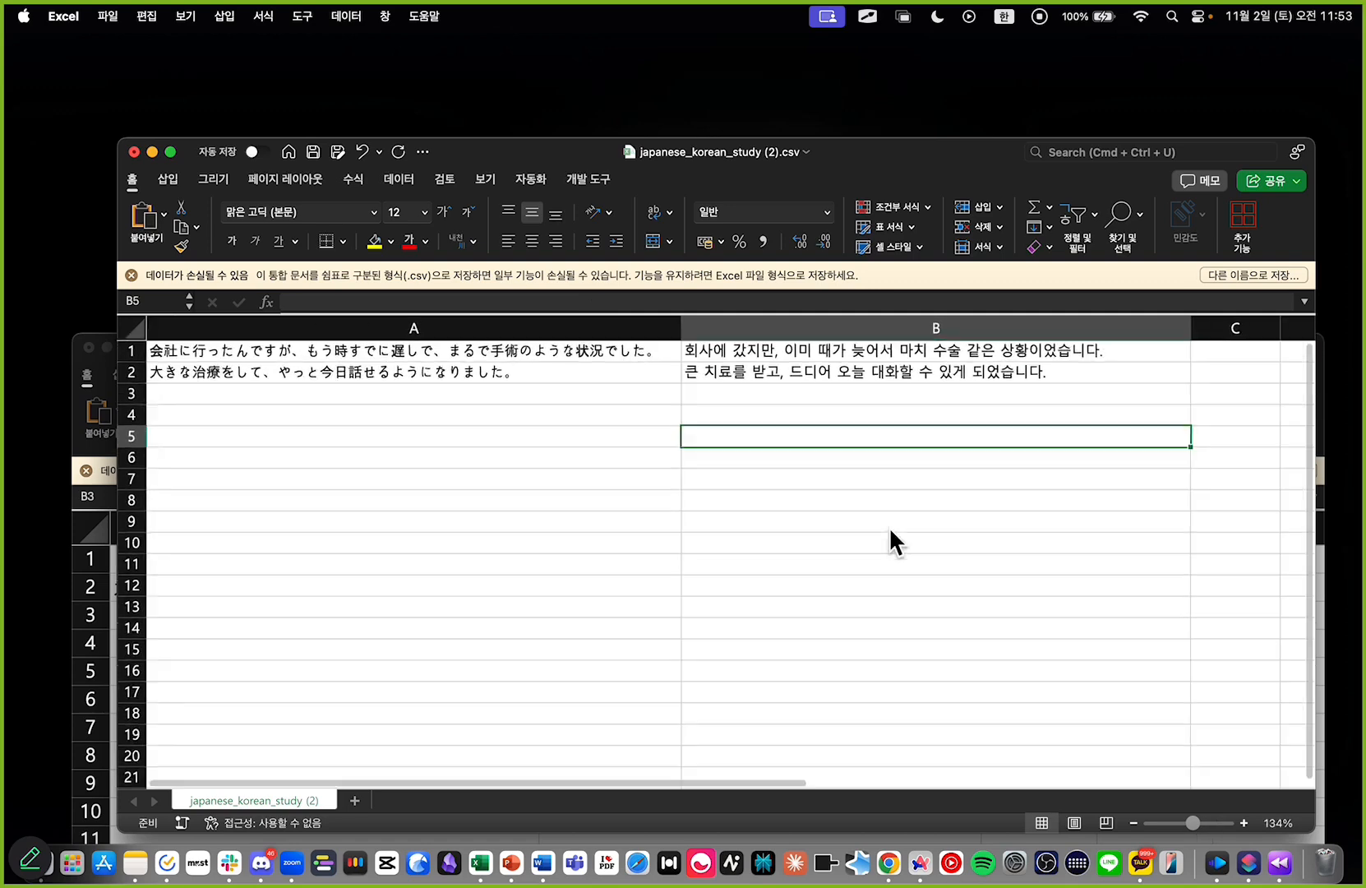
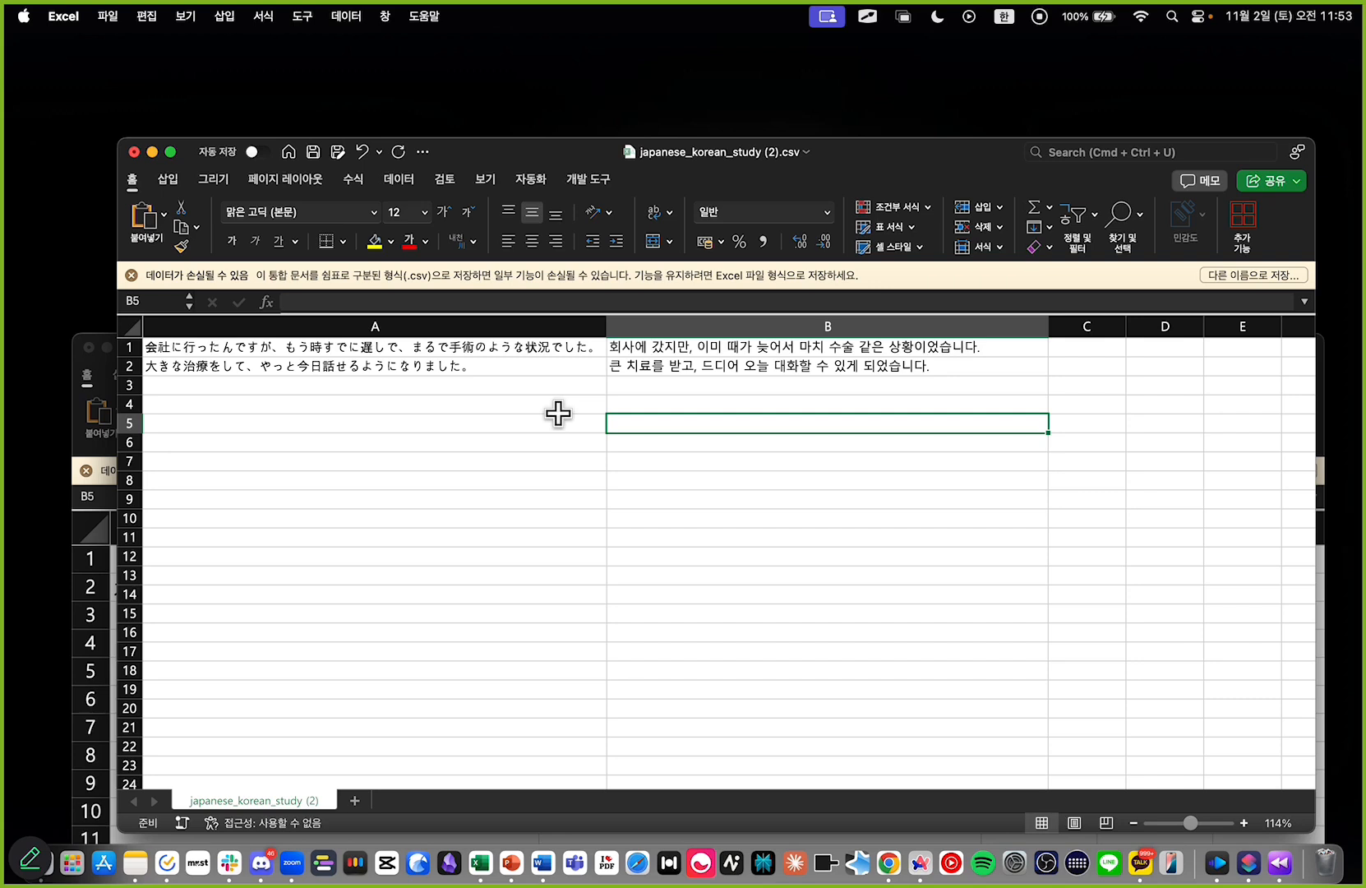
Step: Look over the refined sentences in japanese_korean_study (2).csv and close the workbook without saving its changes
{"action": "left_click", "coordinate": [565, 418]}
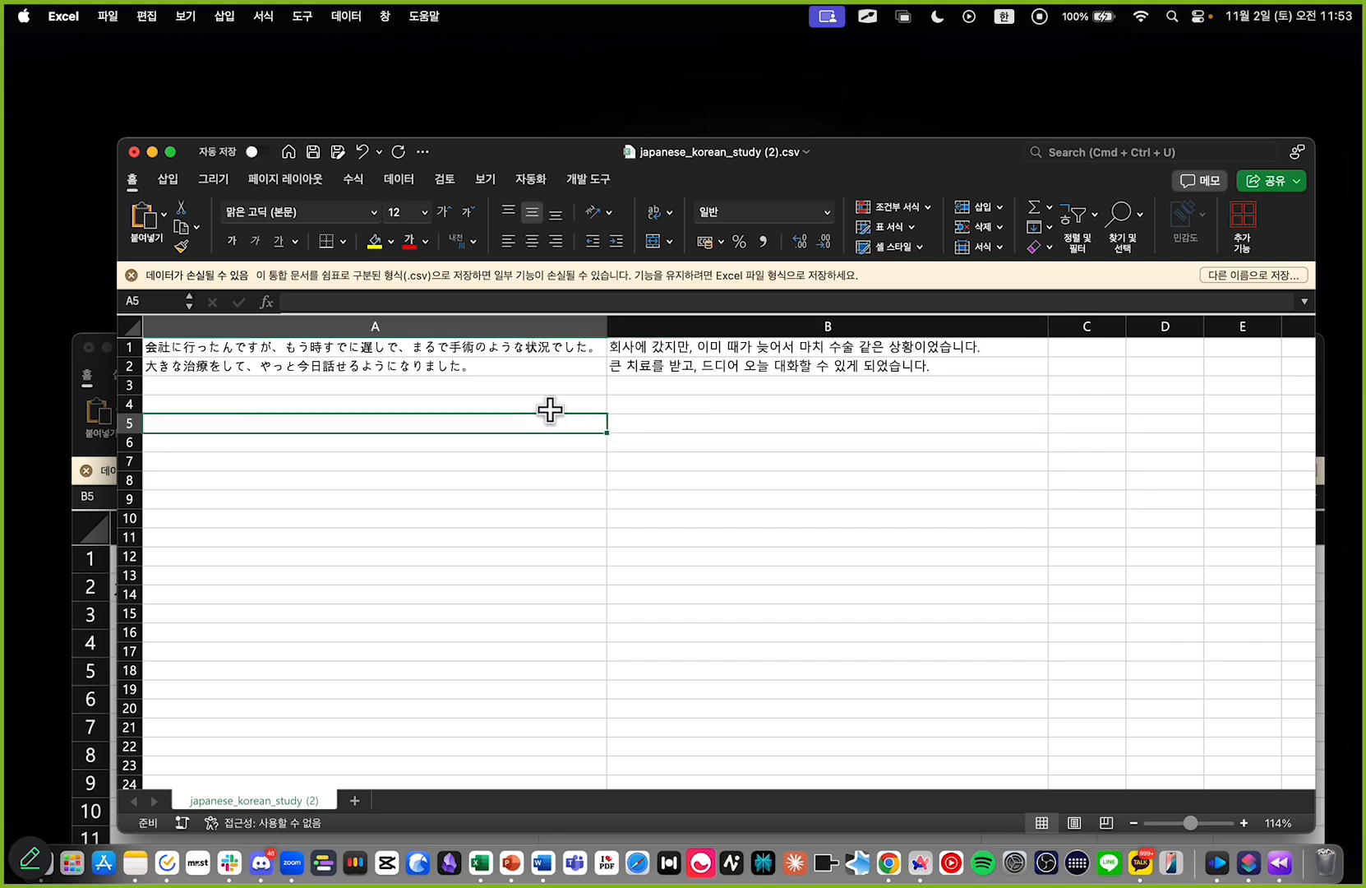
{"action": "left_click_drag", "start_coordinate": [437, 347], "coordinate": [807, 652]}
{"action": "key", "text": "super+w"}
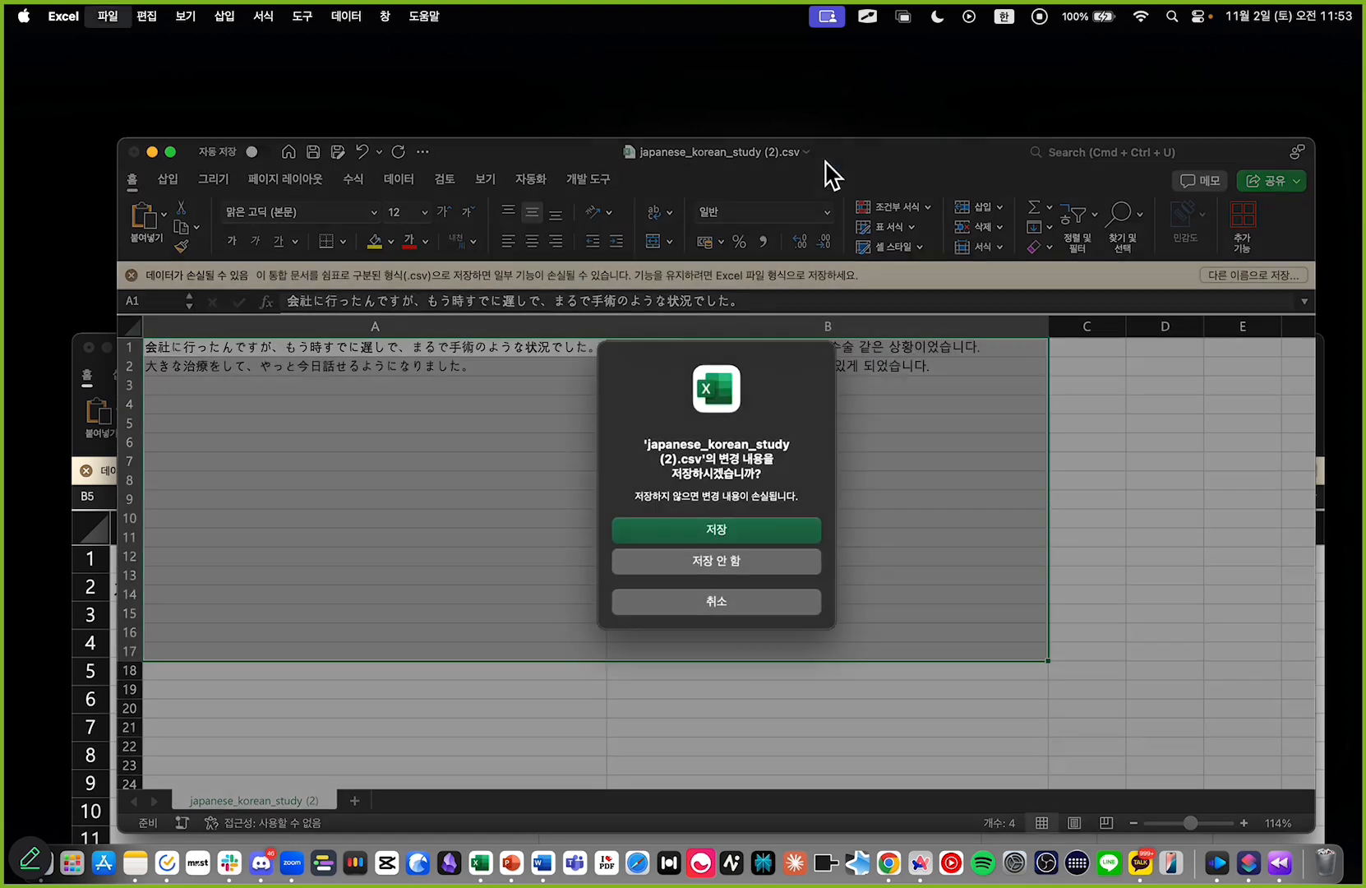
{"action": "left_click", "coordinate": [712, 549]}
Step: Copy the original sentence pairs in A1:B2 of SENTENCE LIST.csv
{"action": "left_click_drag", "start_coordinate": [415, 561], "coordinate": [293, 448]}
{"action": "scroll", "coordinate": [347, 739], "scroll_direction": "down", "scroll_amount": 5}
{"action": "scroll", "coordinate": [390, 704], "scroll_direction": "down", "scroll_amount": 3}
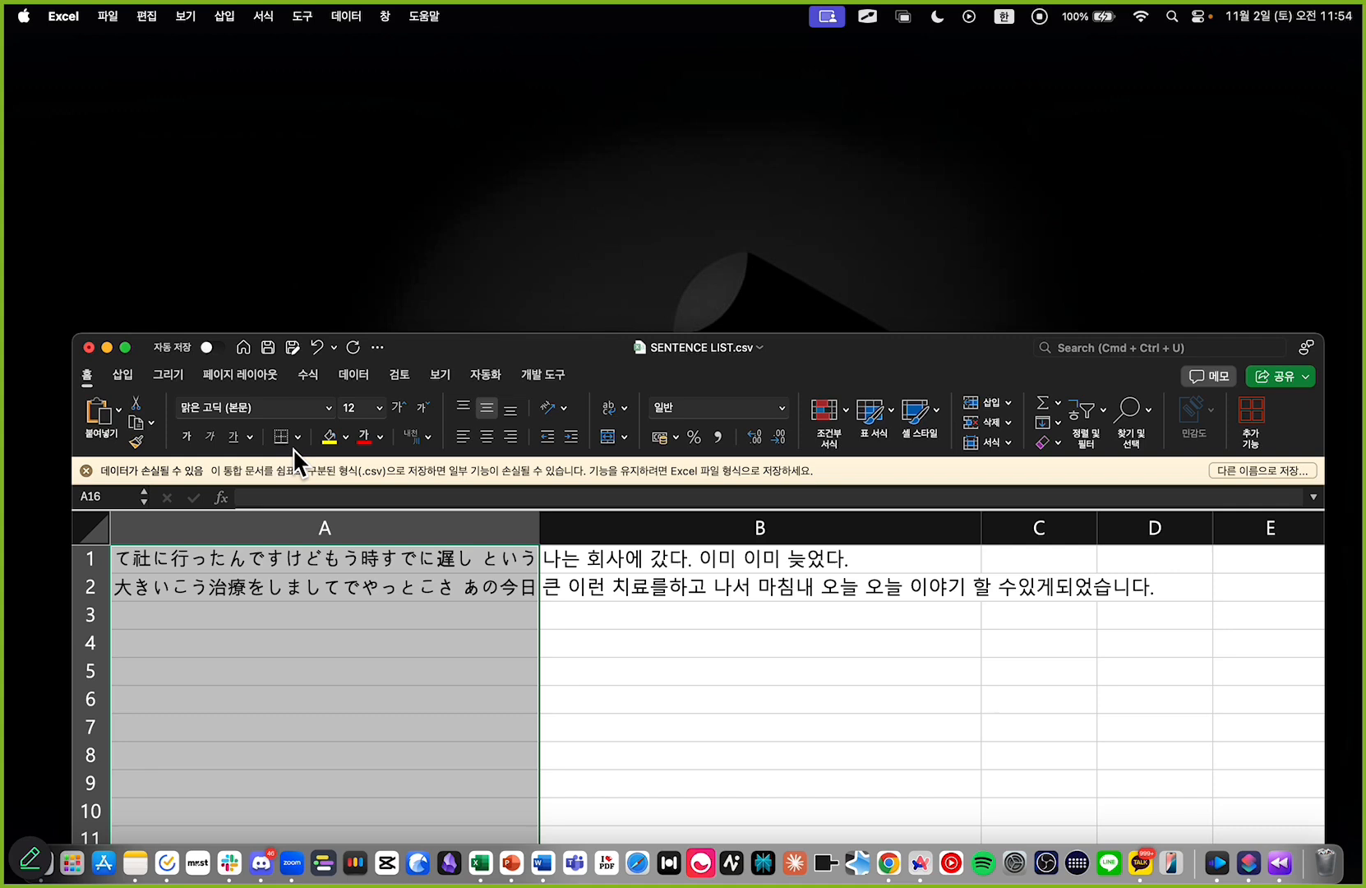
{"action": "left_click", "coordinate": [697, 664]}
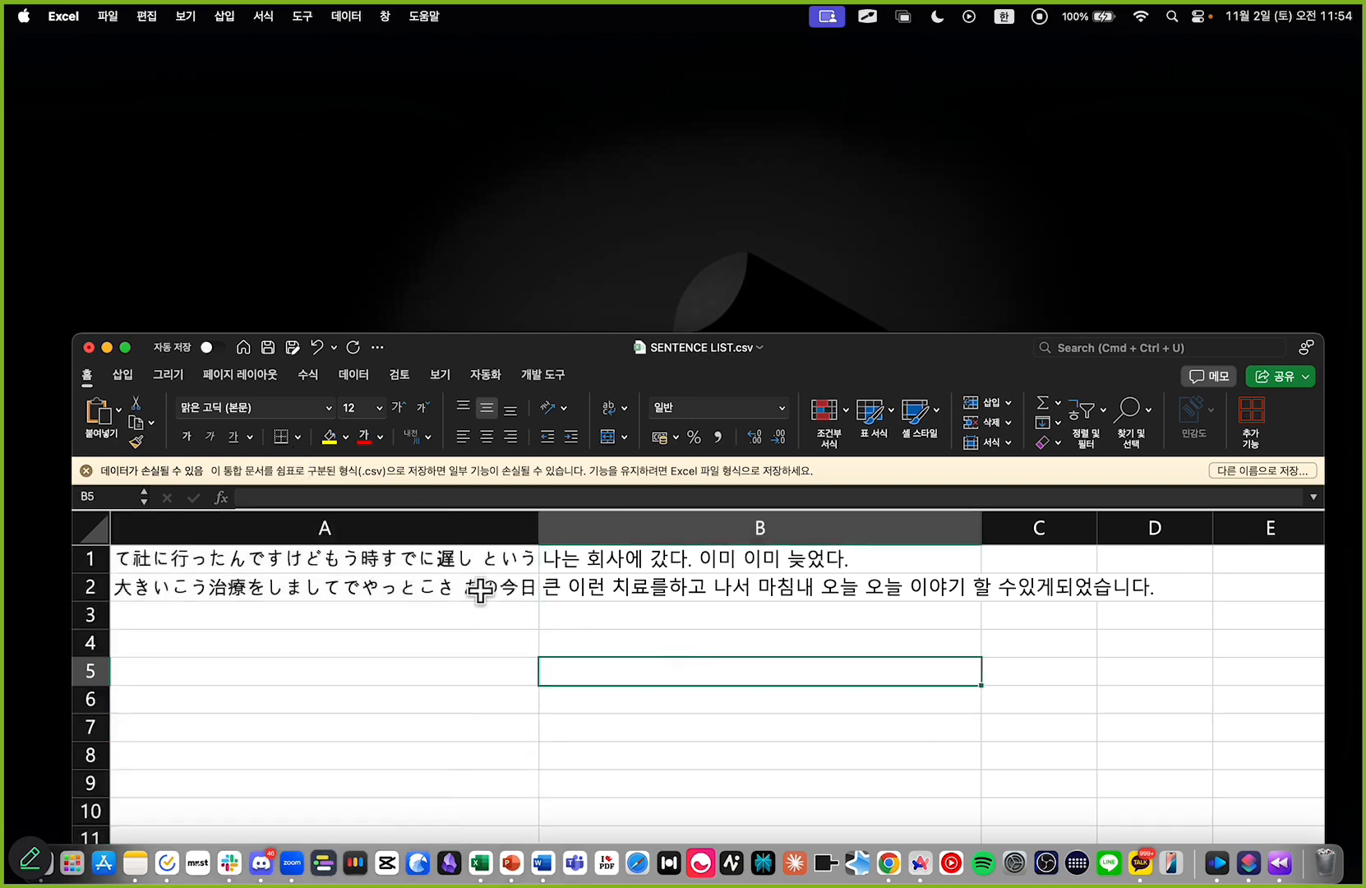
{"action": "left_click", "coordinate": [455, 562]}
{"action": "left_click_drag", "start_coordinate": [455, 562], "coordinate": [610, 597]}
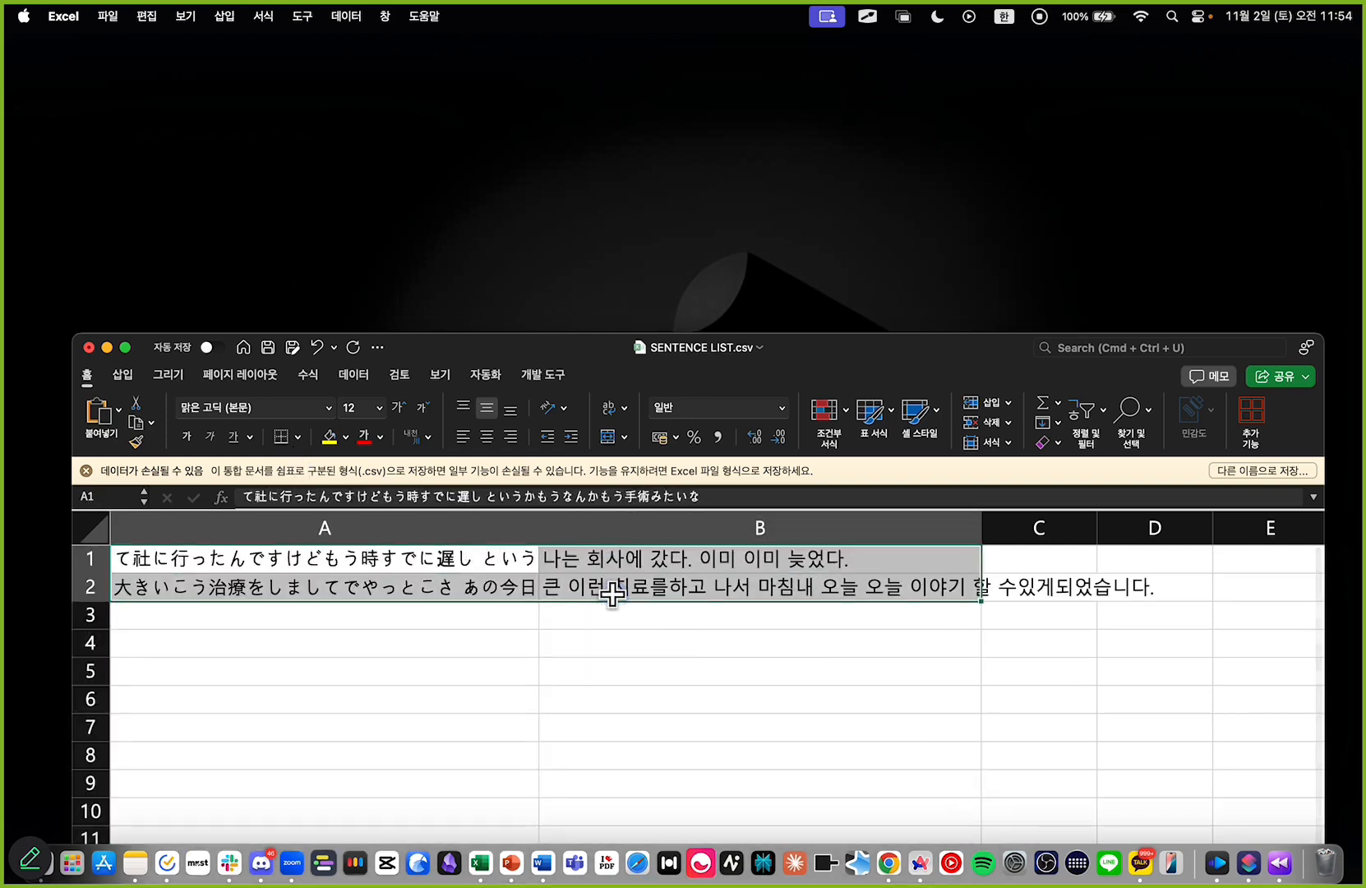
{"action": "key", "text": "cmd+c"}
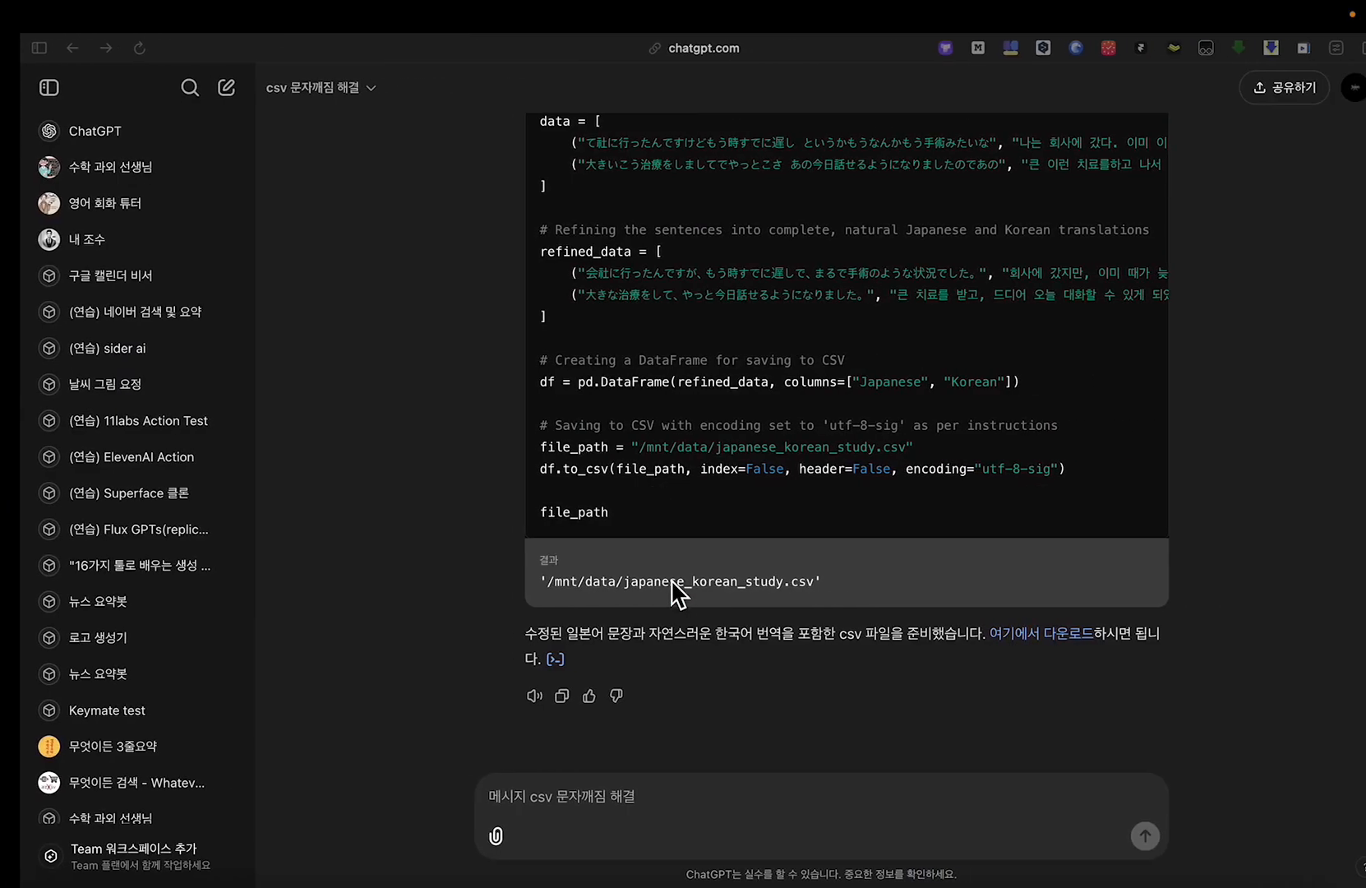
Step: Switch to the ChatGPT conversation and copy the refinement instructions above the --- divider in the sent message
{"action": "scroll", "coordinate": [734, 542], "scroll_direction": "up", "scroll_amount": 7}
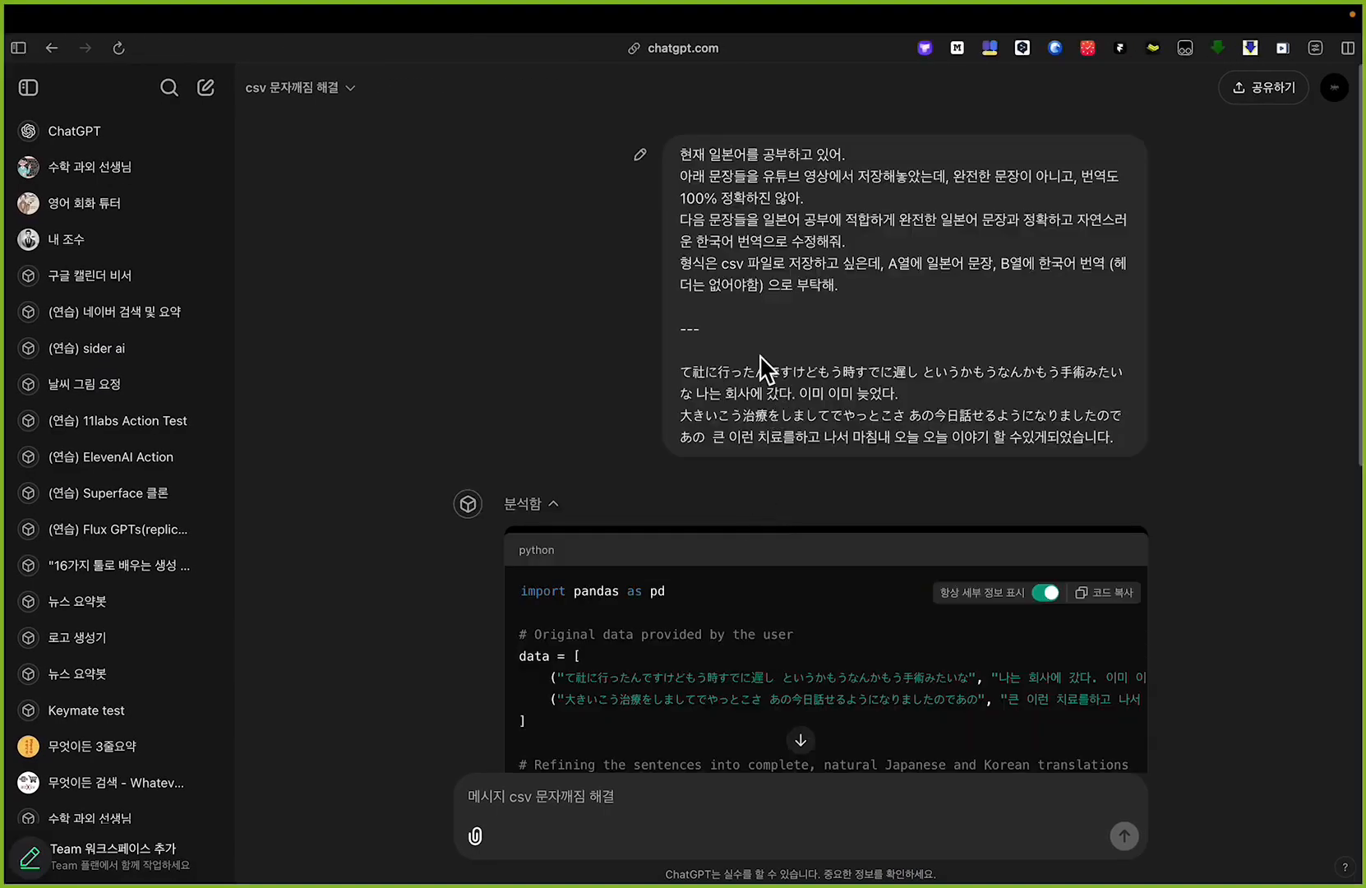
{"action": "left_click", "coordinate": [1122, 426]}
{"action": "mouse_move", "coordinate": [674, 373]}
{"action": "left_mouse_down"}
{"action": "mouse_move", "coordinate": [1123, 436]}
{"action": "mouse_move", "coordinate": [773, 374]}
{"action": "mouse_move", "coordinate": [678, 371]}
{"action": "left_mouse_up"}
{"action": "left_click", "coordinate": [707, 187]}
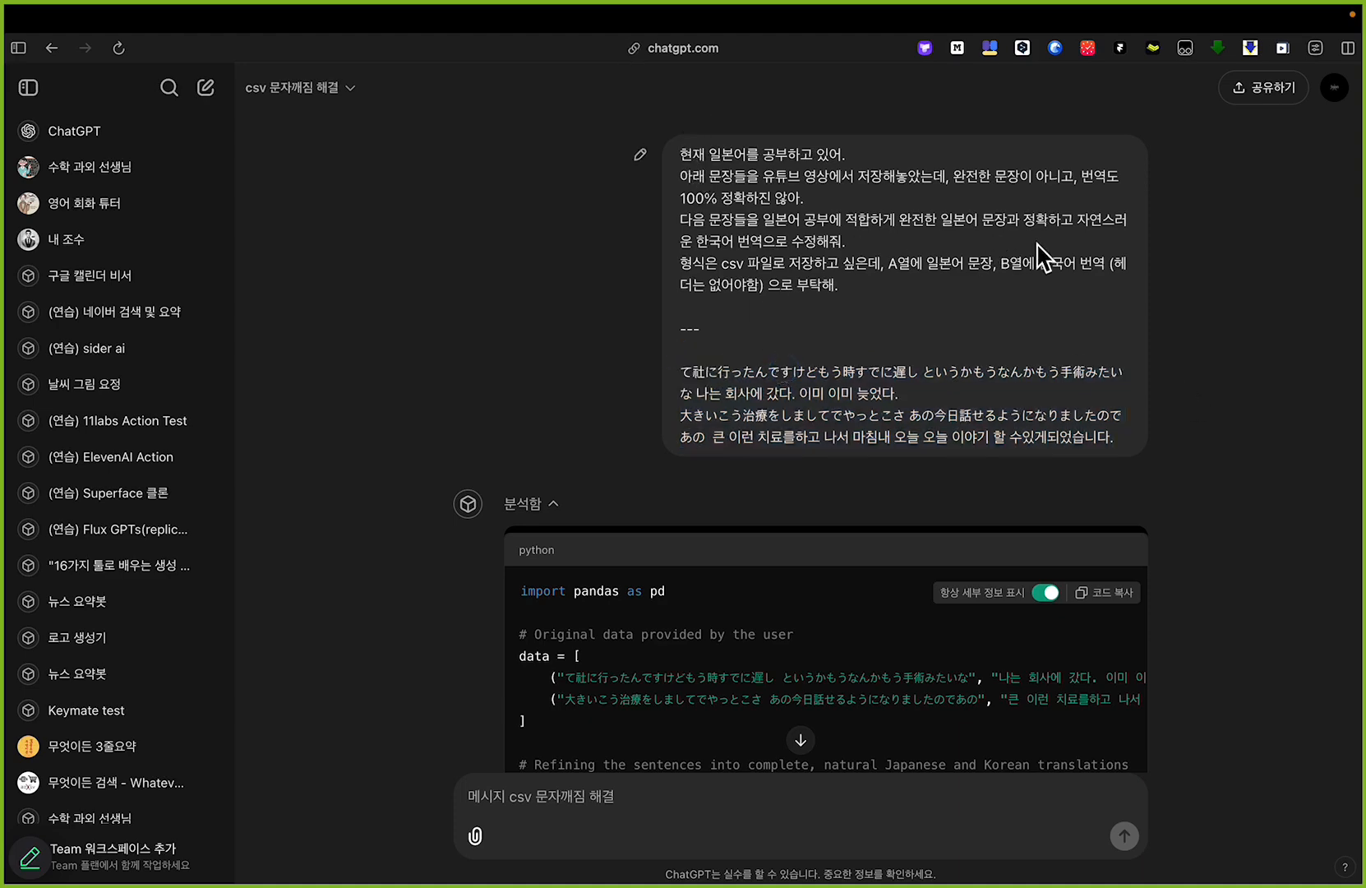
{"action": "key", "text": "cmd+equal"}
{"action": "key", "text": "cmd+equal"}
{"action": "key", "text": "cmd+equal"}
{"action": "key", "text": "cmd+equal"}
{"action": "key", "text": "cmd+equal"}
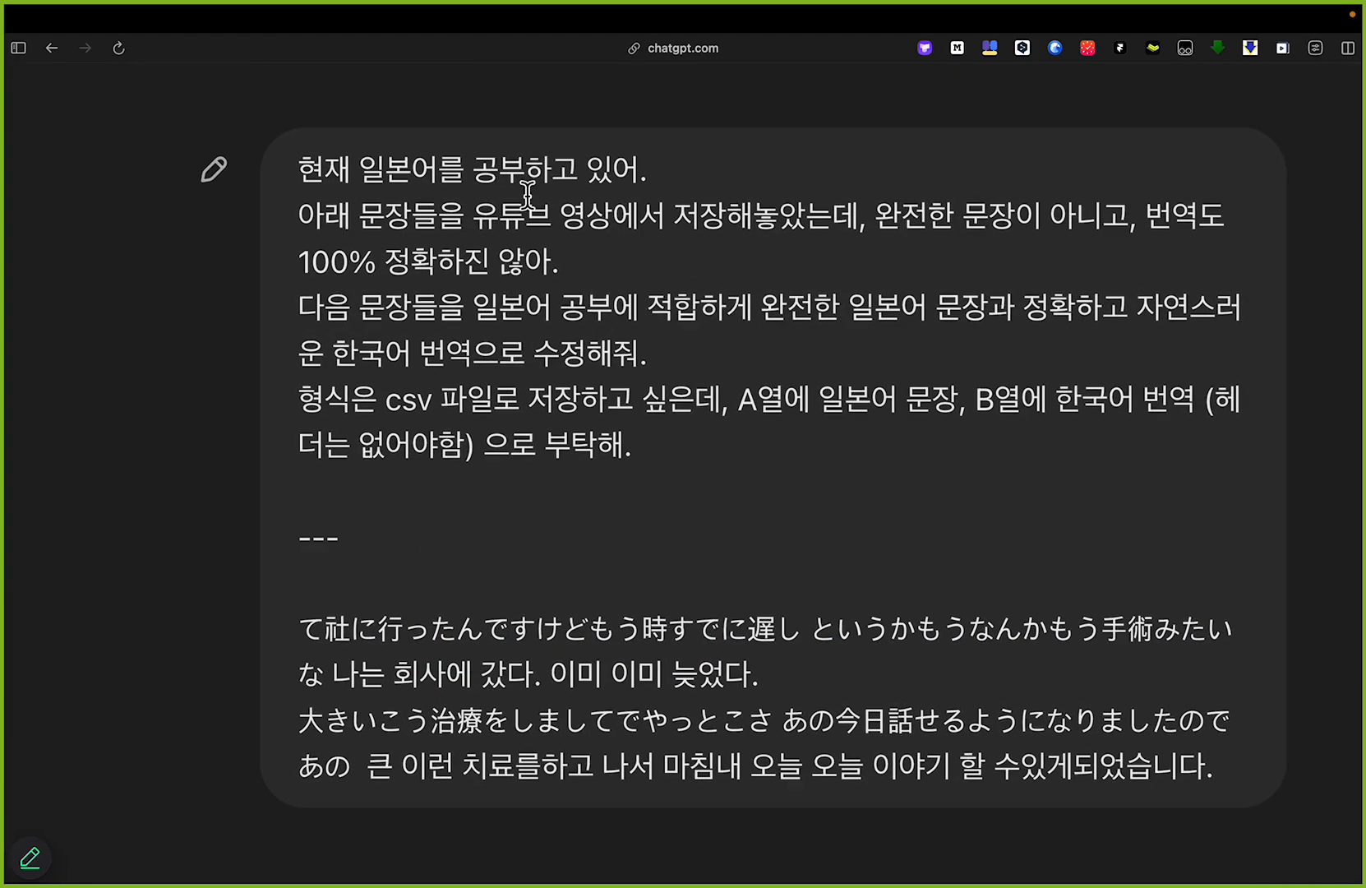
{"action": "left_click_drag", "start_coordinate": [306, 166], "coordinate": [641, 452]}
{"action": "key", "text": "cmd+c"}
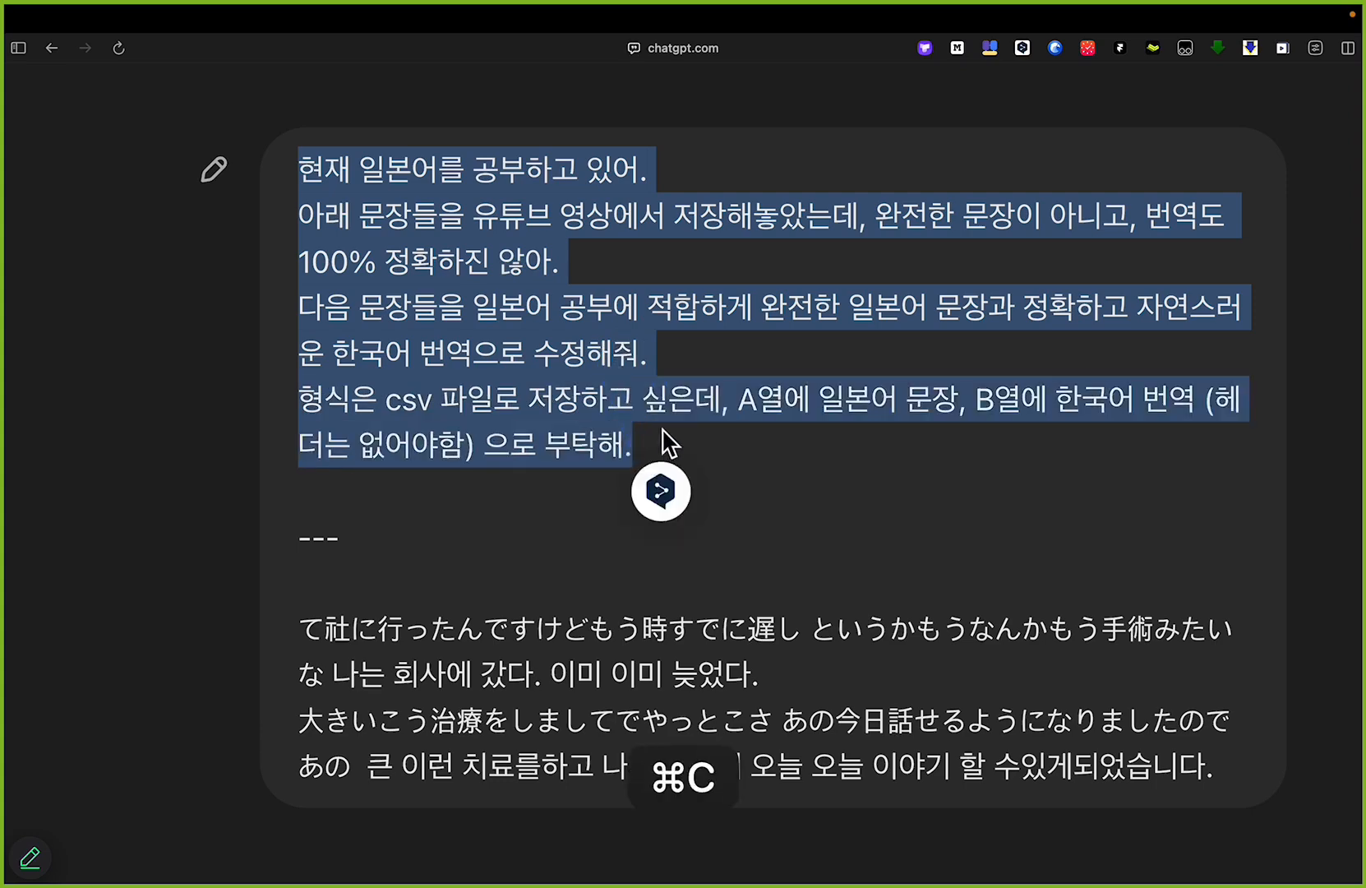
{"action": "key", "text": "cmd+0"}
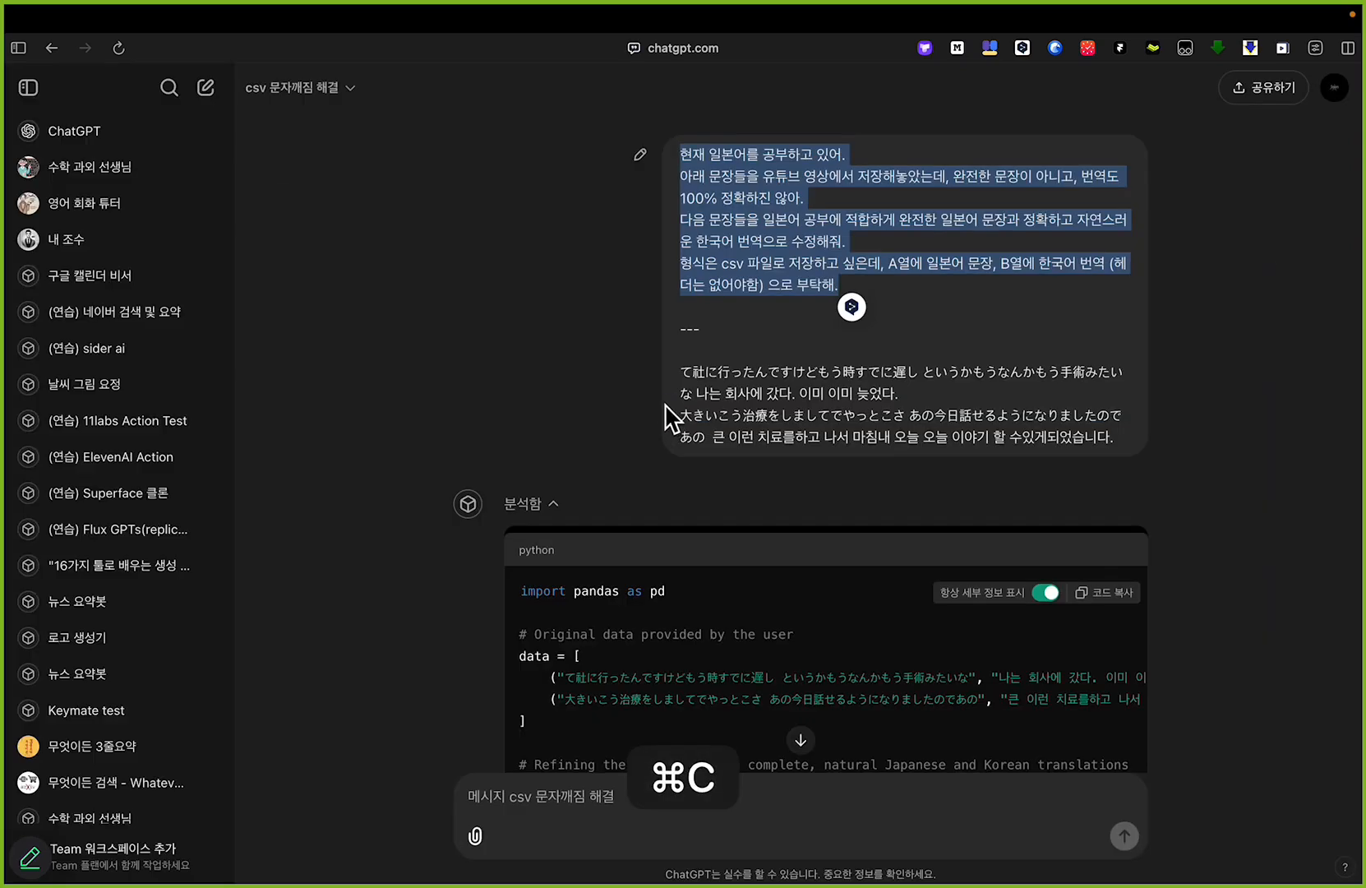
Step: Open the csv 문자깨짐 해결 GPT for editing and paste the copied instructions above its encoding rule
{"action": "left_click", "coordinate": [345, 89]}
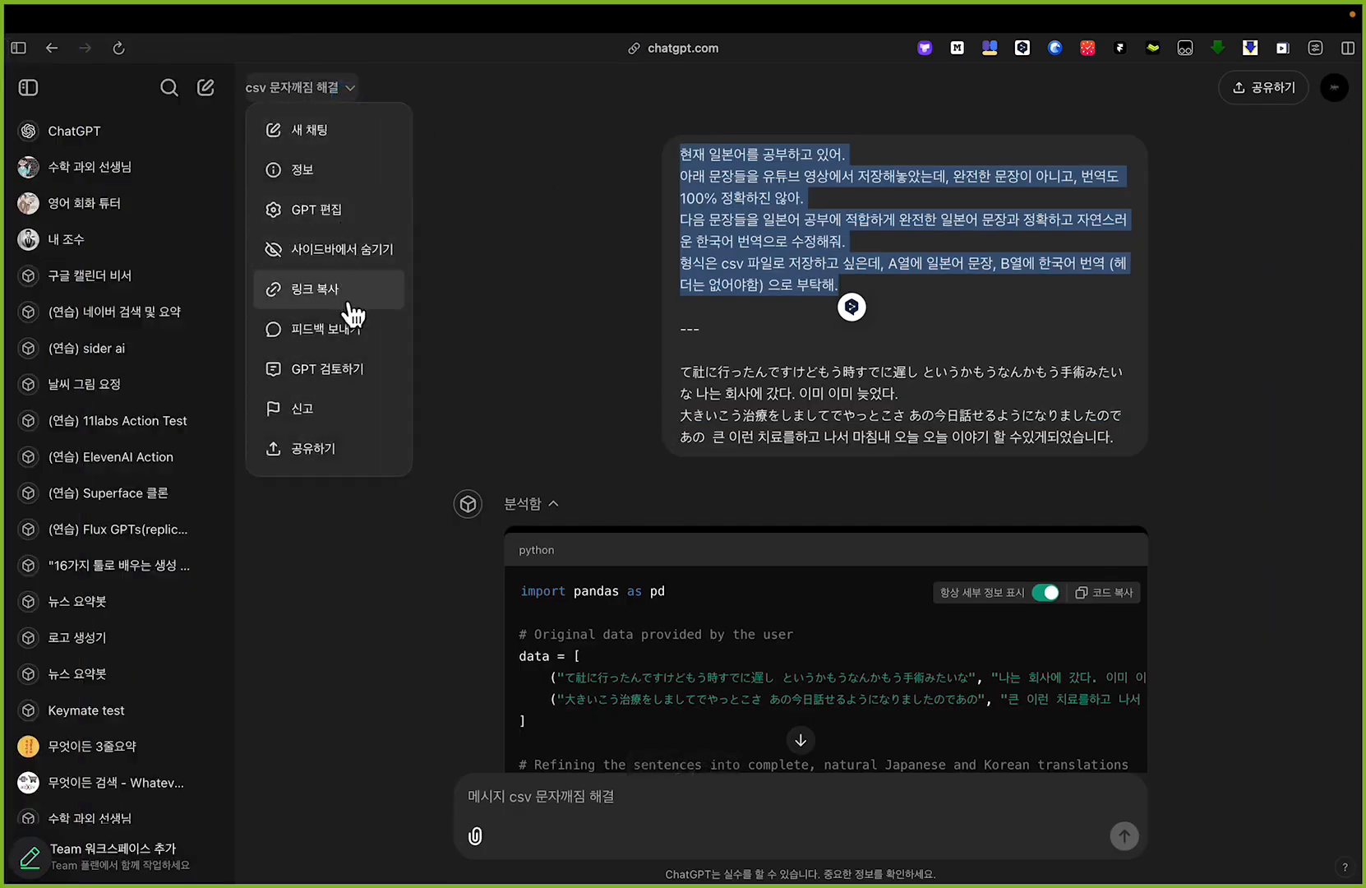
{"action": "left_click", "coordinate": [351, 229]}
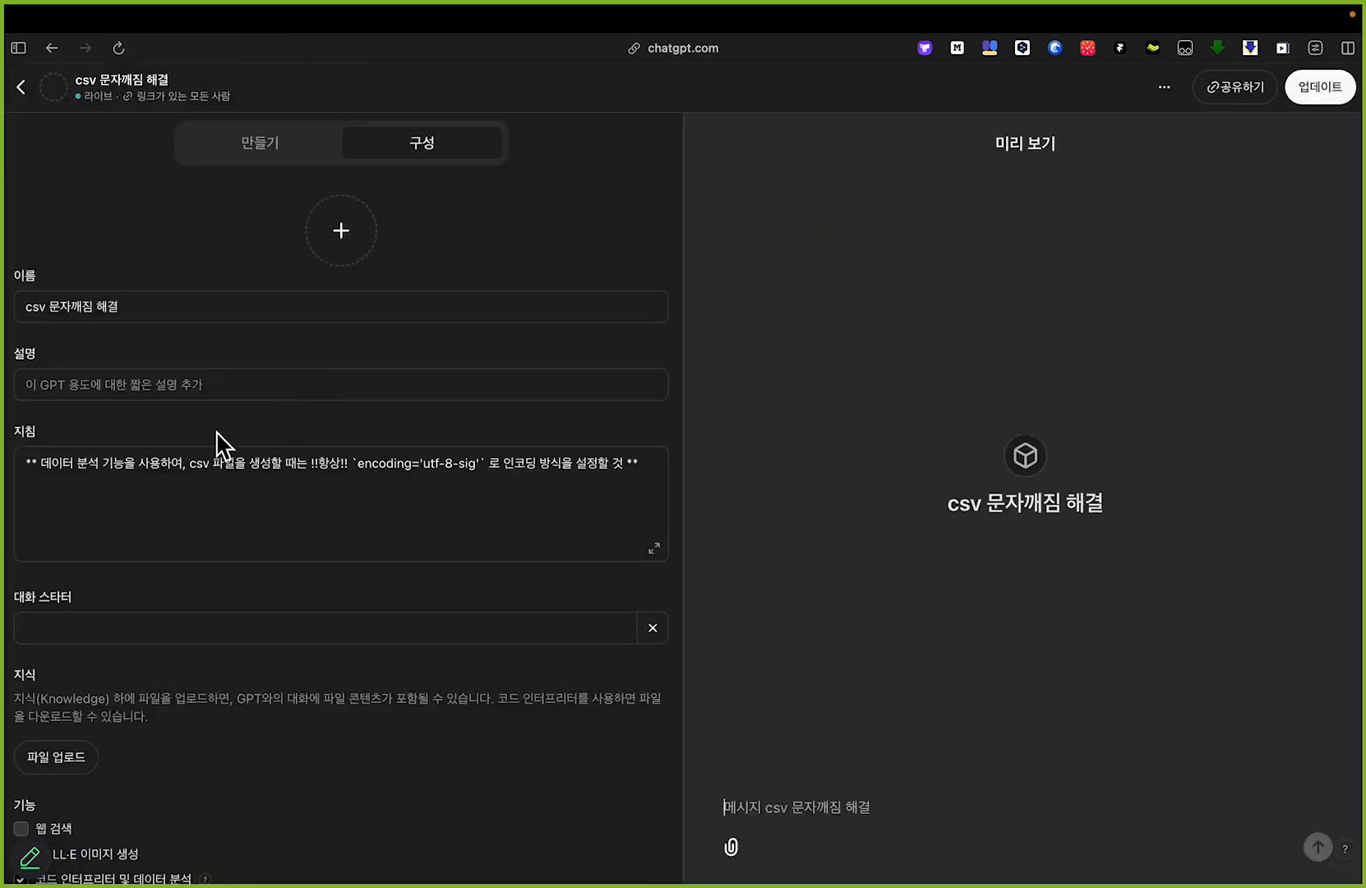
{"action": "left_click", "coordinate": [164, 493]}
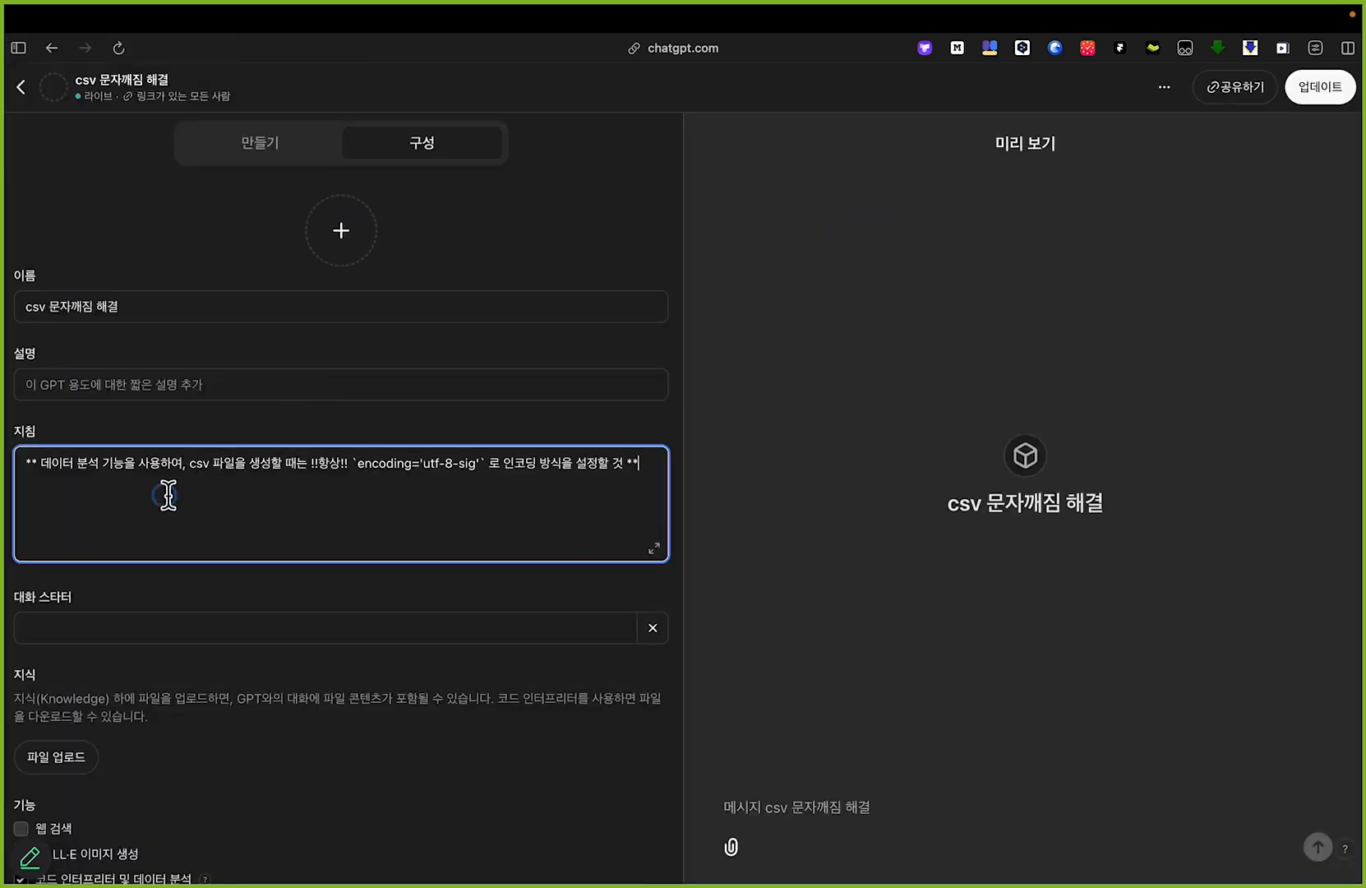
{"action": "key", "text": "Return"}
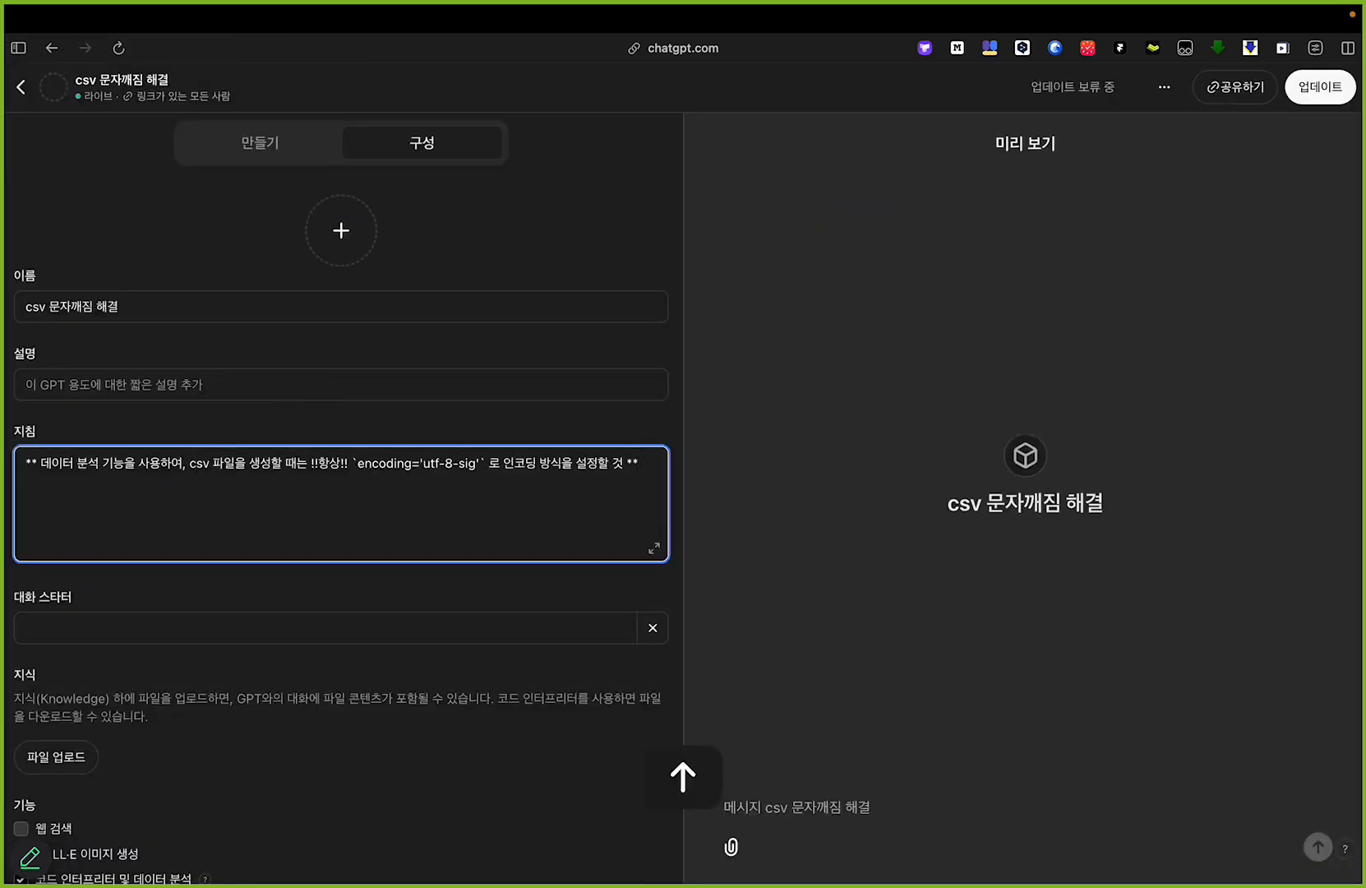
{"action": "key", "text": "Return"}
{"action": "key", "text": "Return"}
{"action": "key", "text": "Return"}
{"action": "key", "text": "Up"}
{"action": "key", "text": "Up"}
{"action": "key", "text": "Up"}
{"action": "key", "text": "super+v"}
Step: Replace "아래" at the start of the second instruction line with "유저가 입력하는 일본어"
{"action": "scroll", "coordinate": [135, 489], "scroll_direction": "left", "scroll_amount": 5}
{"action": "left_click_drag", "start_coordinate": [96, 408], "coordinate": [541, 405]}
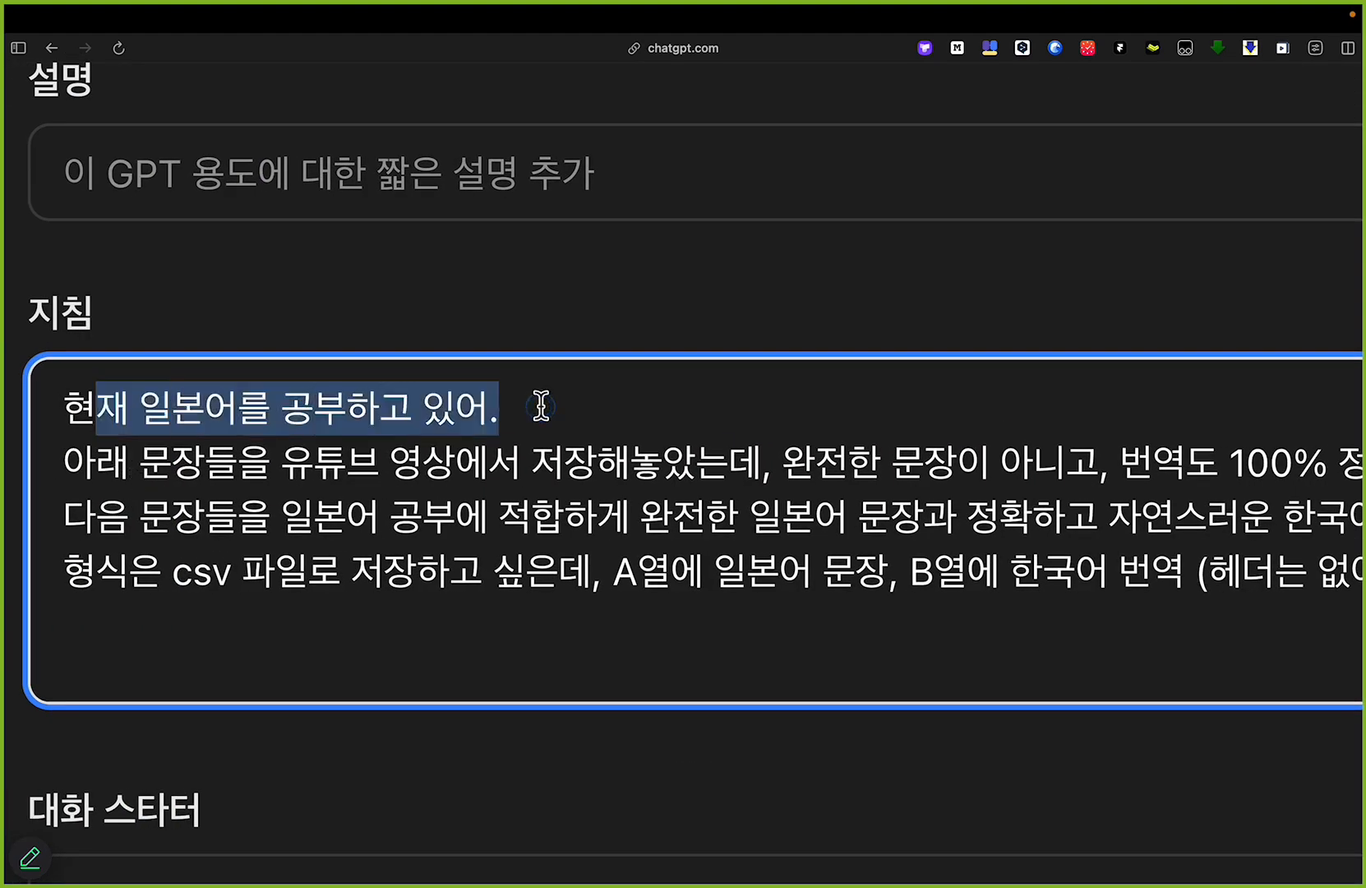
{"action": "scroll", "coordinate": [541, 405], "scroll_direction": "right", "scroll_amount": 2}
{"action": "double_click", "coordinate": [128, 460]}
{"action": "left_click", "coordinate": [312, 462]}
{"action": "key", "text": "Right"}
{"action": "key", "text": "shift+super+Left"}
{"action": "key", "text": "BackSpace"}
{"action": "type", "text": "유젝가 입력하는 이"}
{"action": "type", "text": "ㄹ본어"}
Step: Extend "일본어 문장들" in the second instruction line with "과 그에 대응하는 한국어 번역 문장들"
{"action": "key", "text": "Right"}
{"action": "type", "text": "과 그에 대응하는 해"}
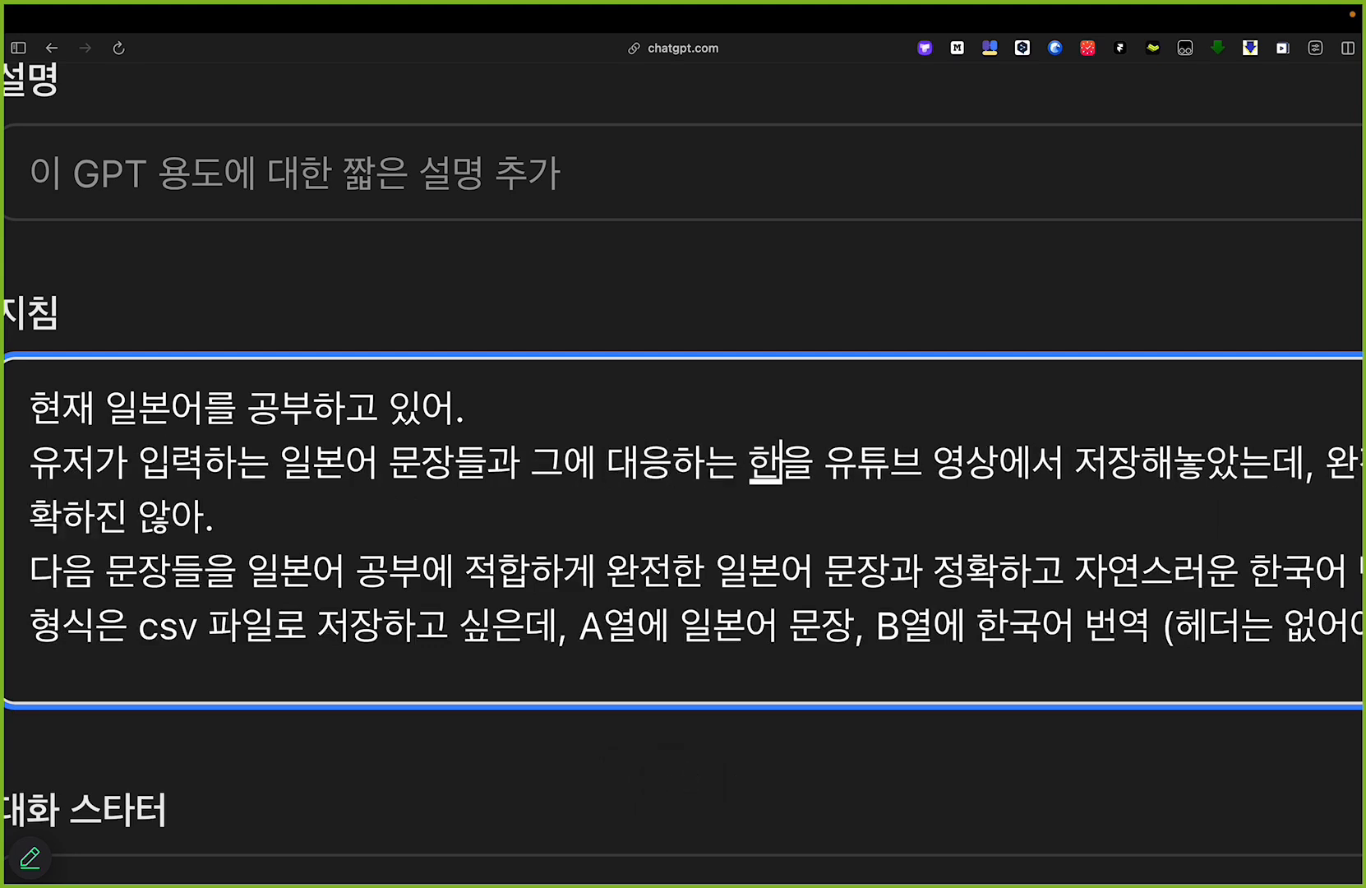
{"action": "key", "text": "BackSpace"}
{"action": "type", "text": "한국어 번역"}
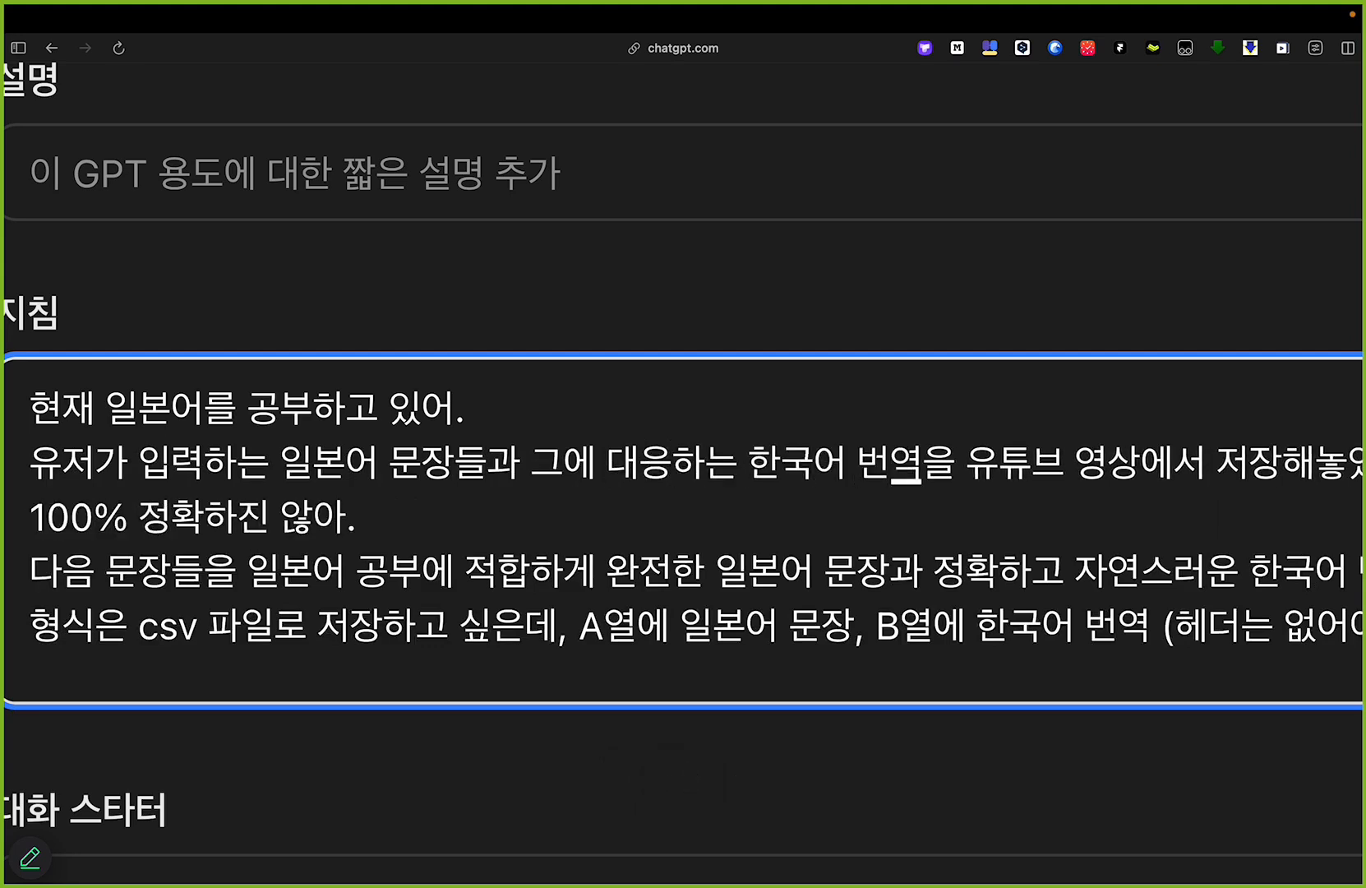
{"action": "type", "text": " 문재"}
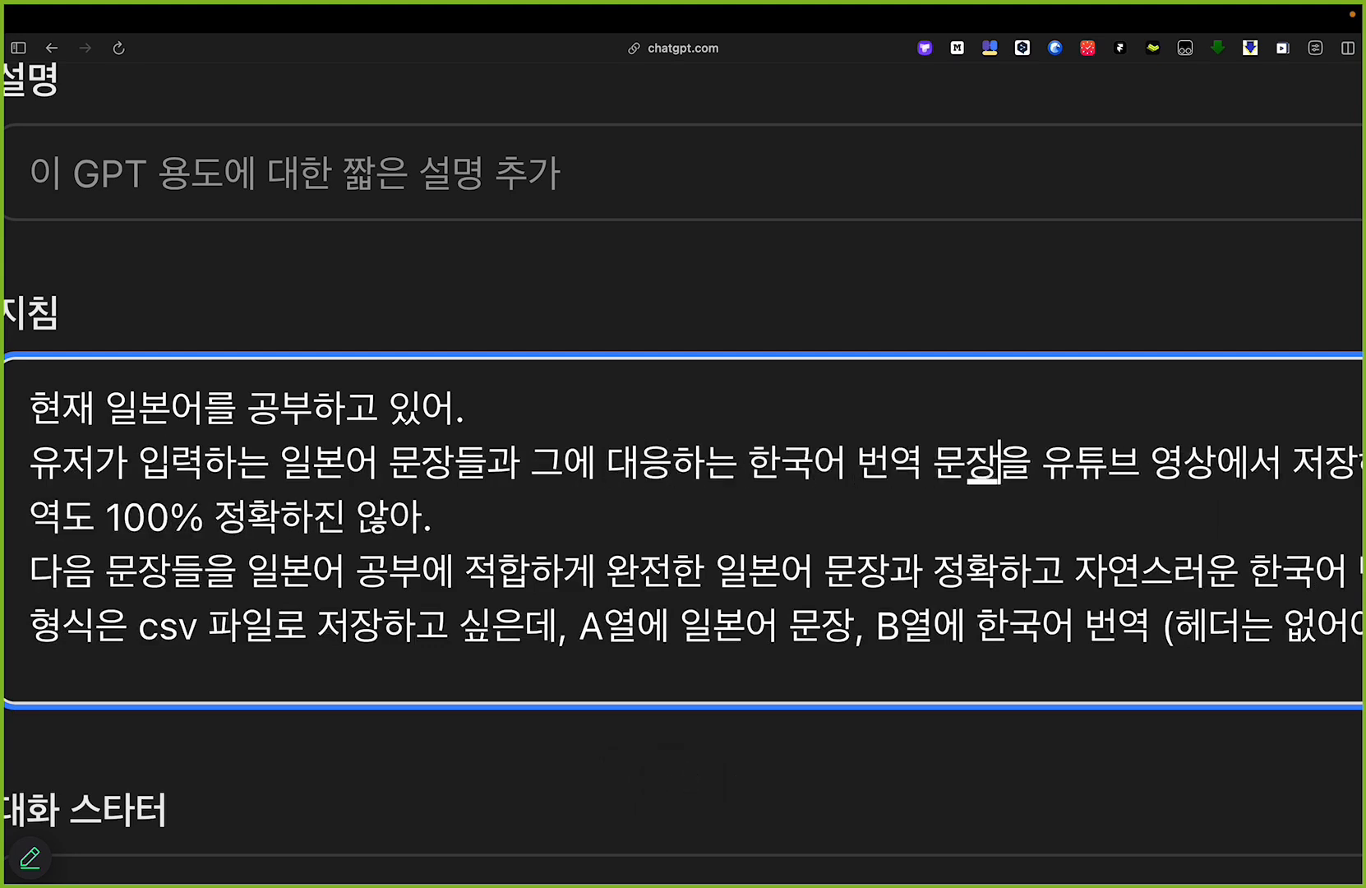
{"action": "type", "text": "들"}
{"action": "scroll", "coordinate": [313, 462], "scroll_direction": "right", "scroll_amount": 15}
{"action": "scroll", "coordinate": [558, 451], "scroll_direction": "left", "scroll_amount": 5}
{"action": "left_click_drag", "start_coordinate": [322, 465], "coordinate": [1006, 458]}
{"action": "scroll", "coordinate": [904, 477], "scroll_direction": "left", "scroll_amount": 10}
{"action": "scroll", "coordinate": [804, 497], "scroll_direction": "right", "scroll_amount": 2}
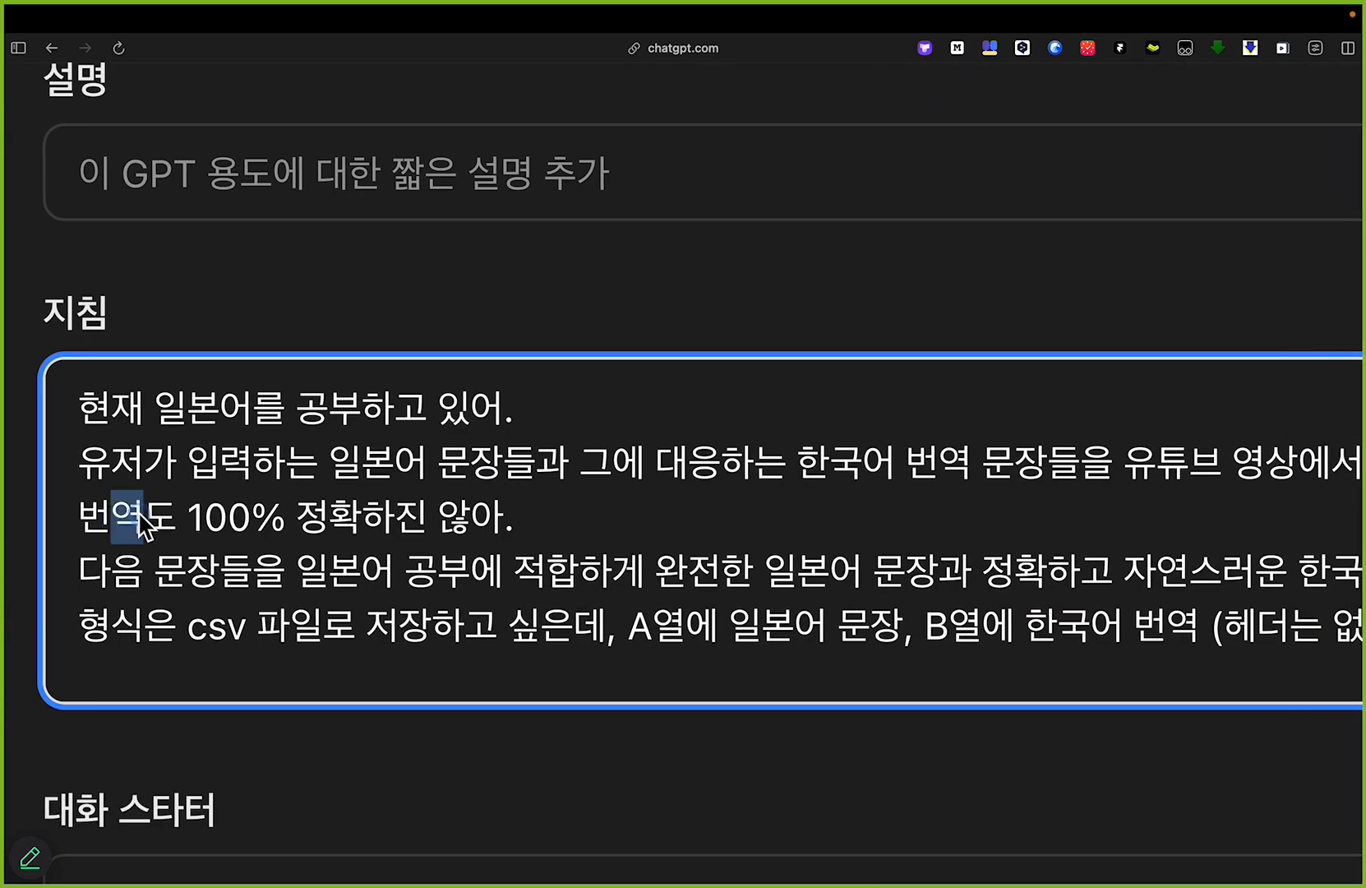
Step: Replace "다음" at the start of the sentence-correction instruction with "유저가 입력한"
{"action": "left_click_drag", "start_coordinate": [111, 514], "coordinate": [576, 508]}
{"action": "left_click", "coordinate": [573, 526]}
{"action": "left_click_drag", "start_coordinate": [105, 566], "coordinate": [214, 557]}
{"action": "key", "text": "Left"}
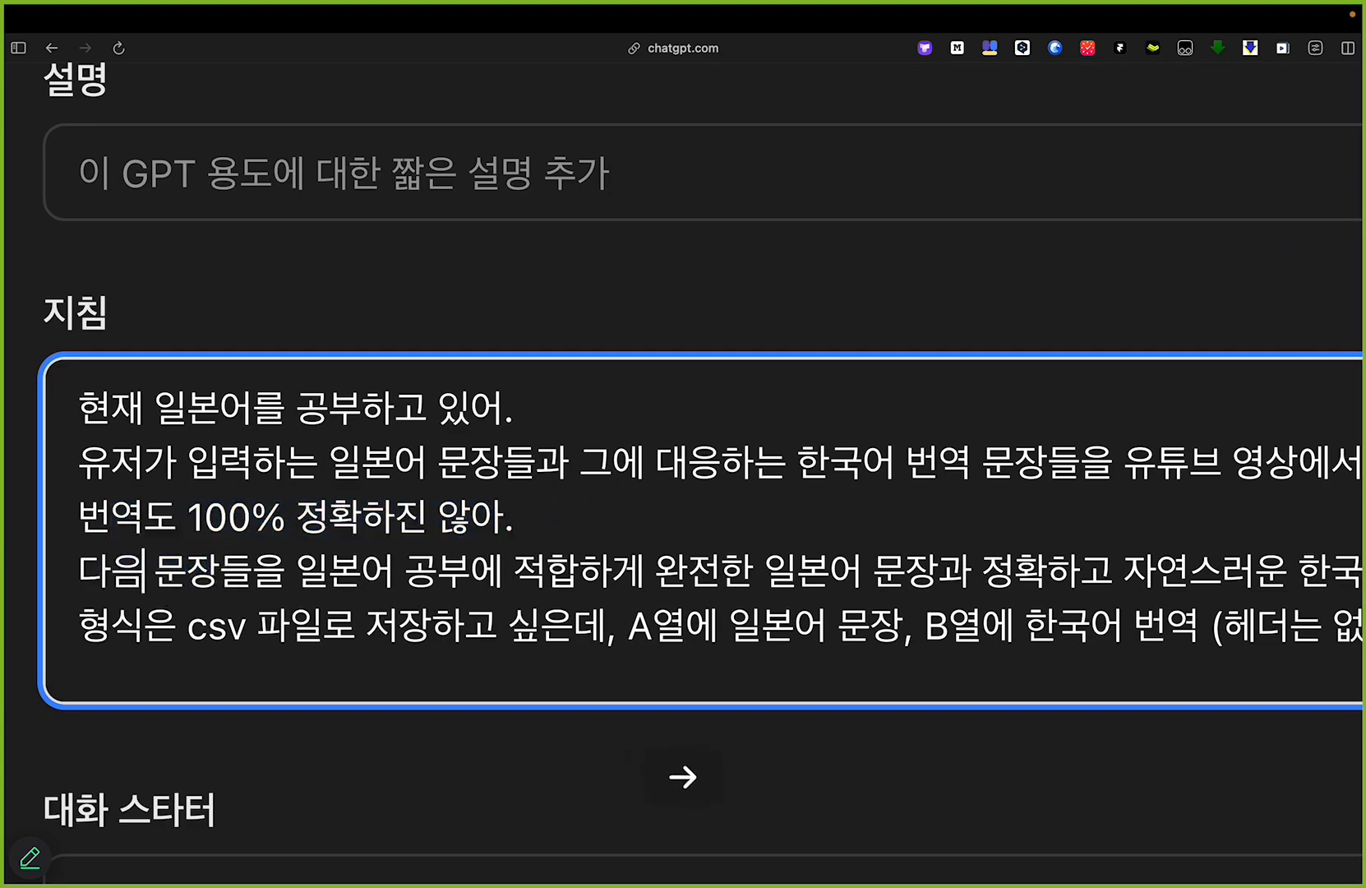
{"action": "key", "text": "shift+super+Left"}
{"action": "type", "text": "유저가 입력한"}
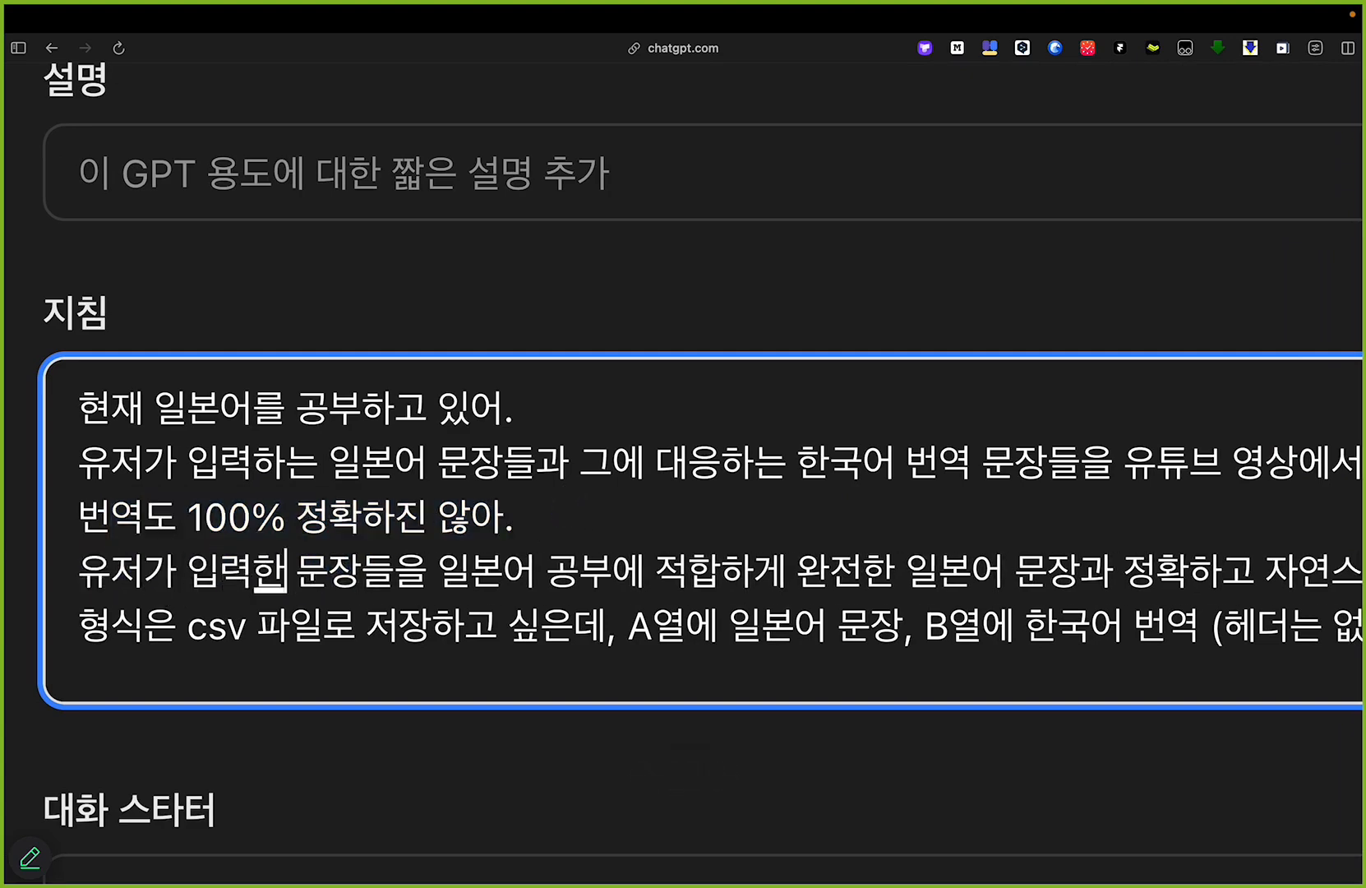
Step: Examine the instruction lines on correcting the sentences and on the headerless CSV format with Japanese in column A and Korean in column B
{"action": "scroll", "coordinate": [440, 592], "scroll_direction": "right", "scroll_amount": 6}
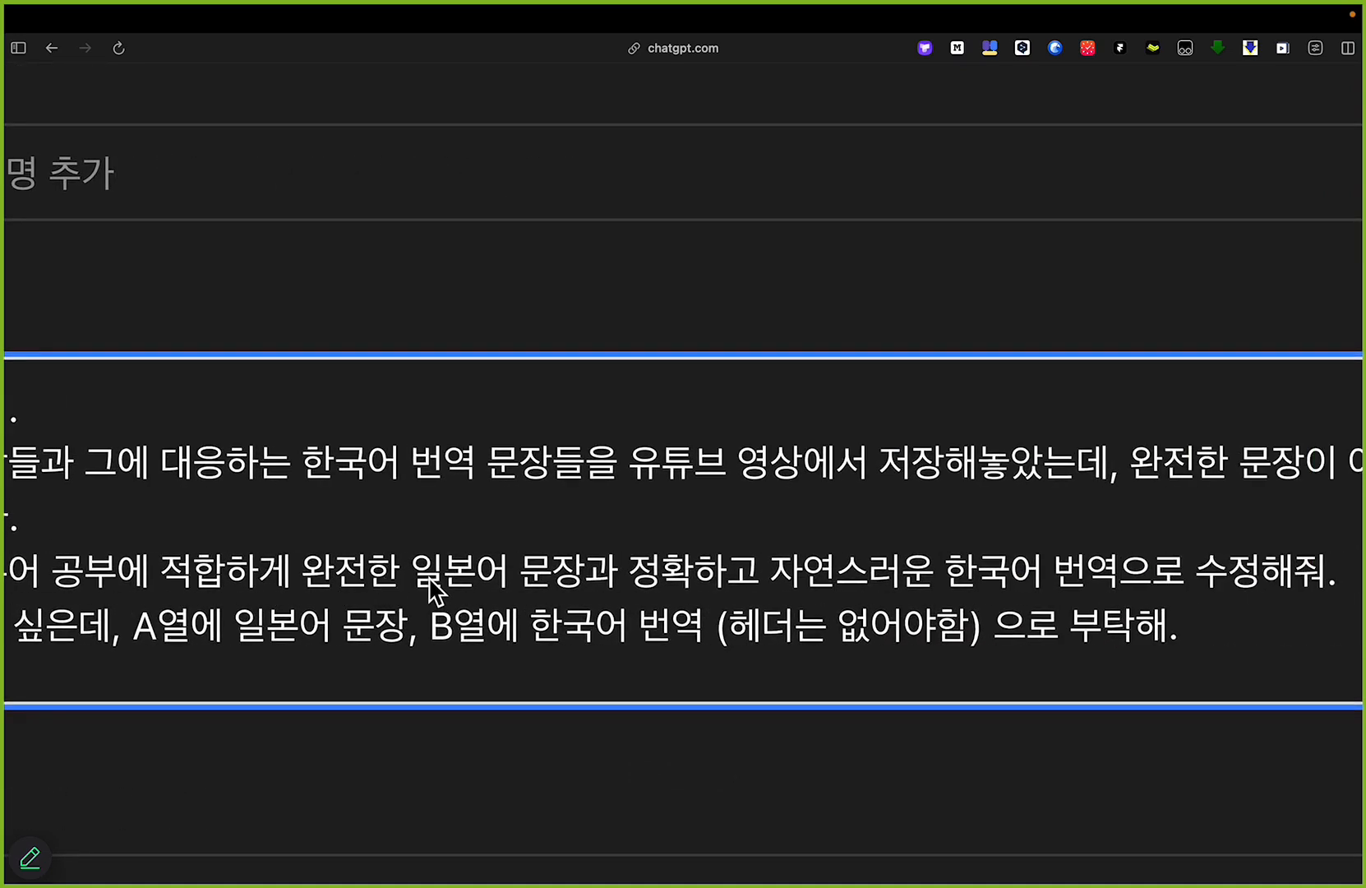
{"action": "left_click_drag", "start_coordinate": [313, 573], "coordinate": [1254, 586]}
{"action": "scroll", "coordinate": [1253, 586], "scroll_direction": "left", "scroll_amount": 5}
{"action": "left_click", "coordinate": [658, 579]}
{"action": "left_click_drag", "start_coordinate": [46, 645], "coordinate": [1031, 625]}
{"action": "left_click", "coordinate": [530, 626]}
{"action": "scroll", "coordinate": [534, 626], "scroll_direction": "right", "scroll_amount": 3}
{"action": "scroll", "coordinate": [658, 625], "scroll_direction": "right", "scroll_amount": 2}
{"action": "left_click", "coordinate": [877, 623]}
{"action": "left_click_drag", "start_coordinate": [1177, 625], "coordinate": [1324, 622]}
{"action": "left_click", "coordinate": [880, 569]}
Step: Examine the encoding='utf-8-sig' rule for generated CSV files at the end of the GPT's instructions
{"action": "scroll", "coordinate": [867, 549], "scroll_direction": "down", "scroll_amount": 5}
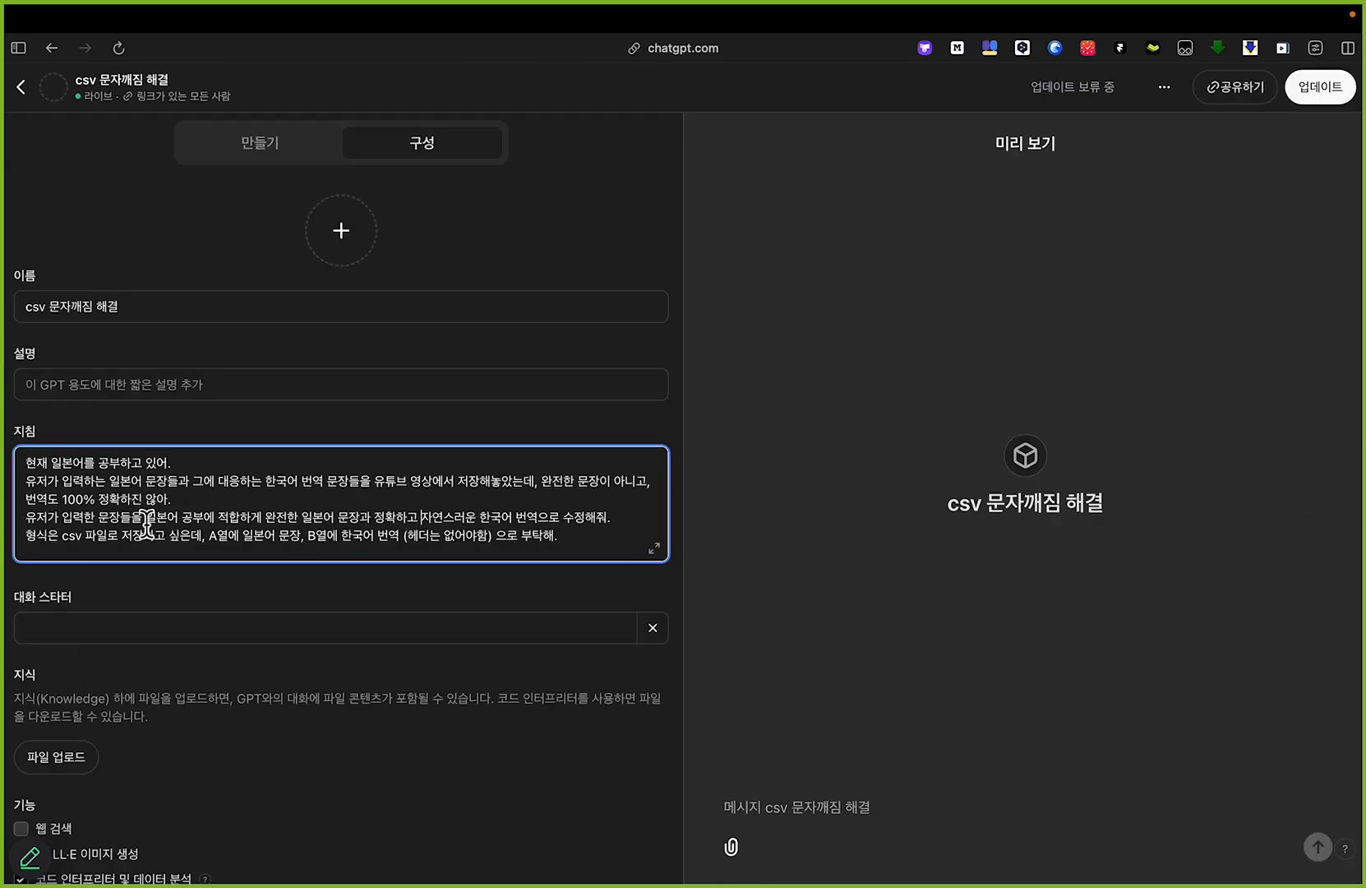
{"action": "scroll", "coordinate": [148, 518], "scroll_direction": "down", "scroll_amount": 3}
{"action": "scroll", "coordinate": [97, 526], "scroll_direction": "up", "scroll_amount": 5}
{"action": "scroll", "coordinate": [97, 526], "scroll_direction": "up", "scroll_amount": 5}
{"action": "left_click_drag", "start_coordinate": [182, 523], "coordinate": [383, 514]}
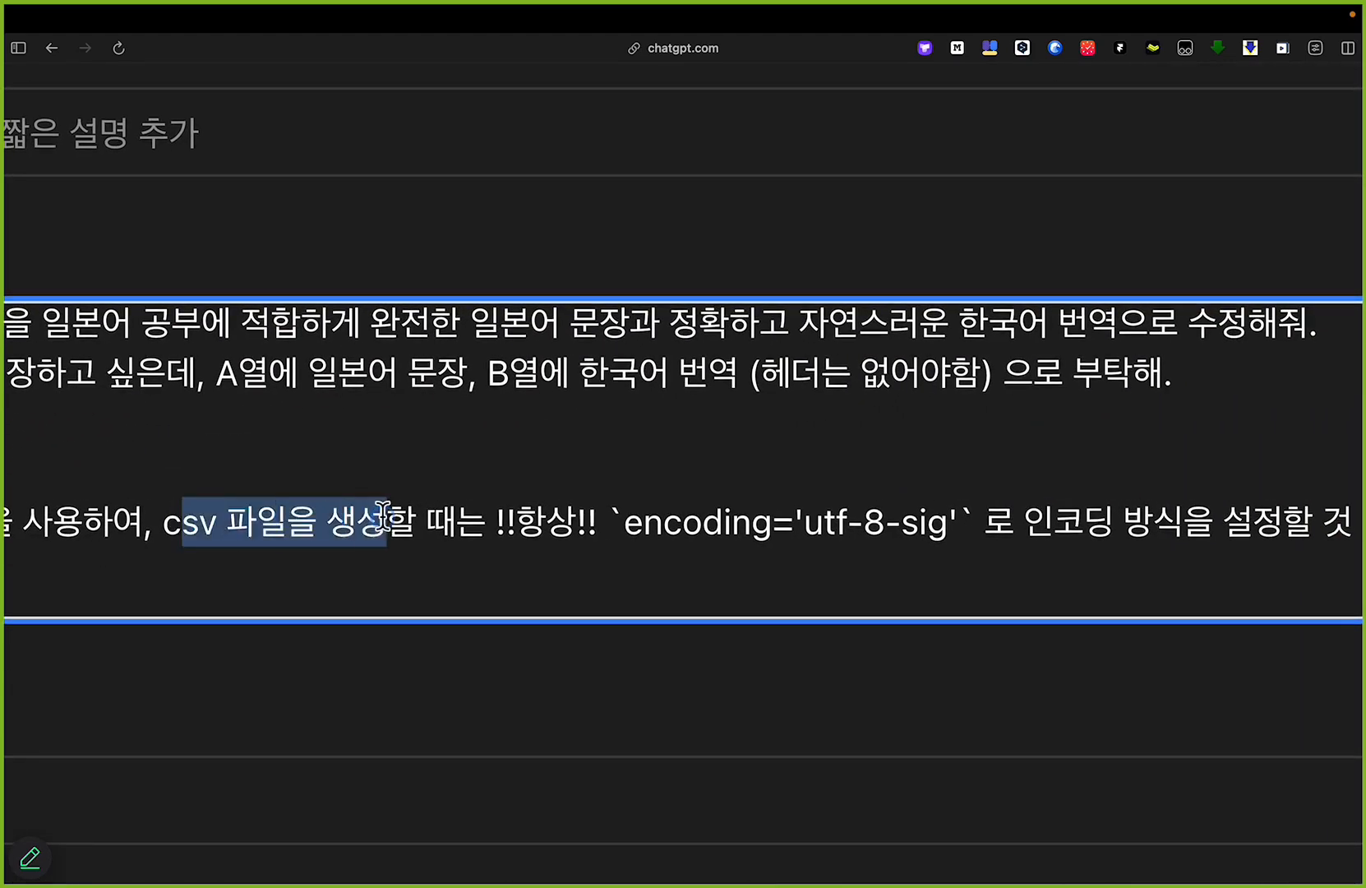
{"action": "scroll", "coordinate": [388, 511], "scroll_direction": "right", "scroll_amount": 3}
{"action": "left_click_drag", "start_coordinate": [466, 517], "coordinate": [835, 522]}
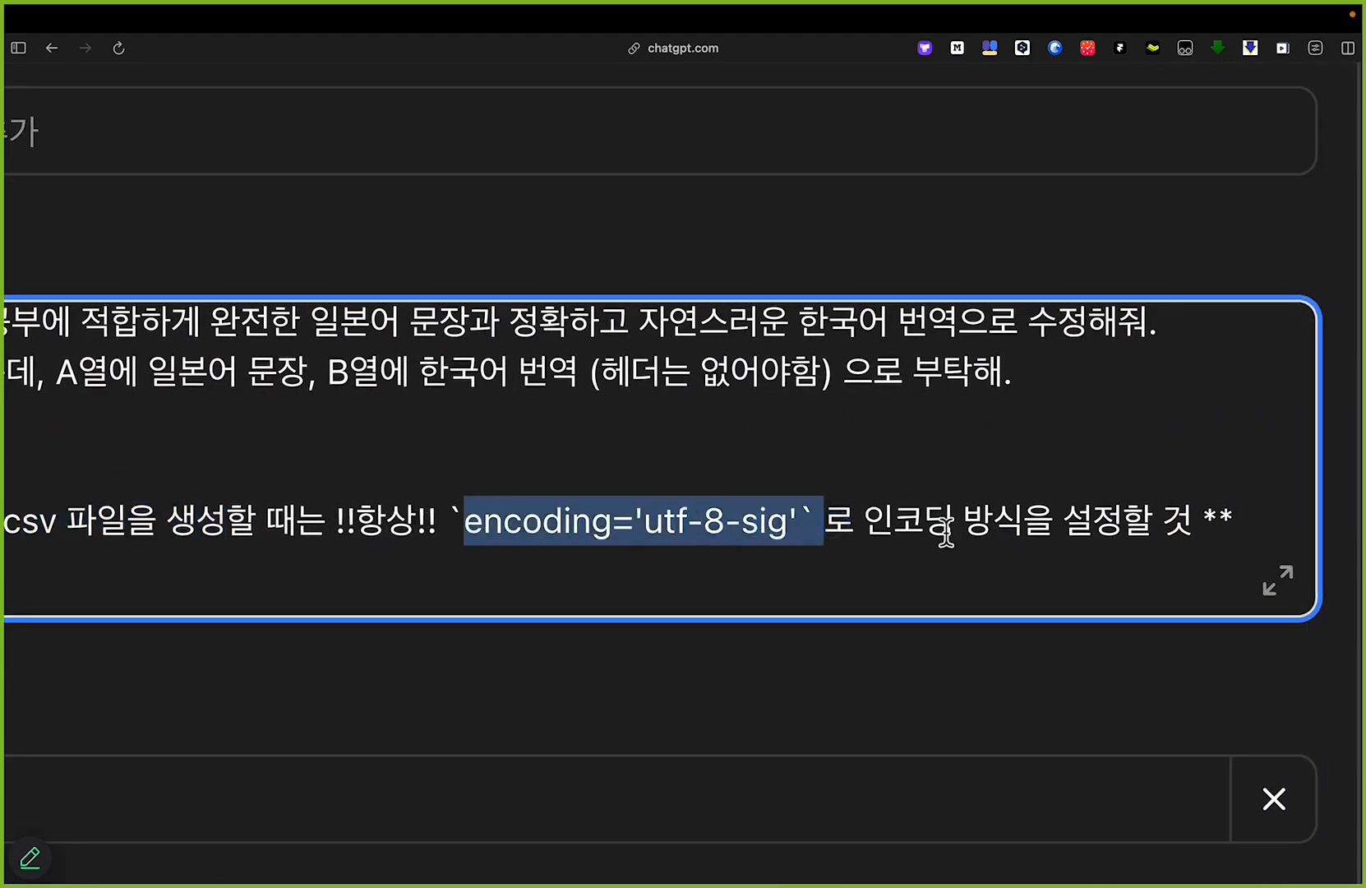
{"action": "scroll", "coordinate": [625, 440], "scroll_direction": "down", "scroll_amount": 5}
{"action": "left_click", "coordinate": [246, 508]}
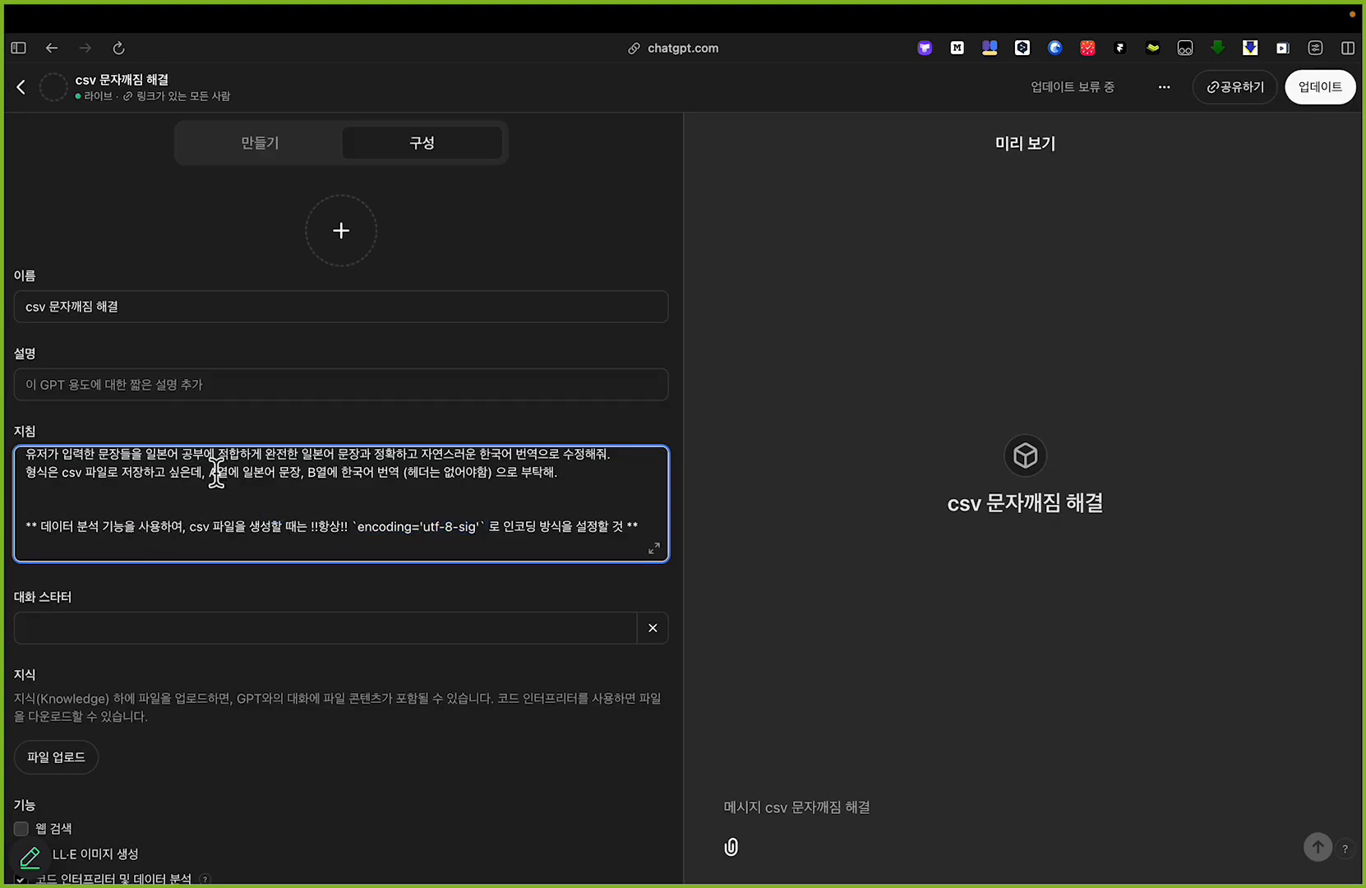
{"action": "scroll", "coordinate": [216, 489], "scroll_direction": "down", "scroll_amount": 3}
{"action": "scroll", "coordinate": [214, 509], "scroll_direction": "up", "scroll_amount": 3}
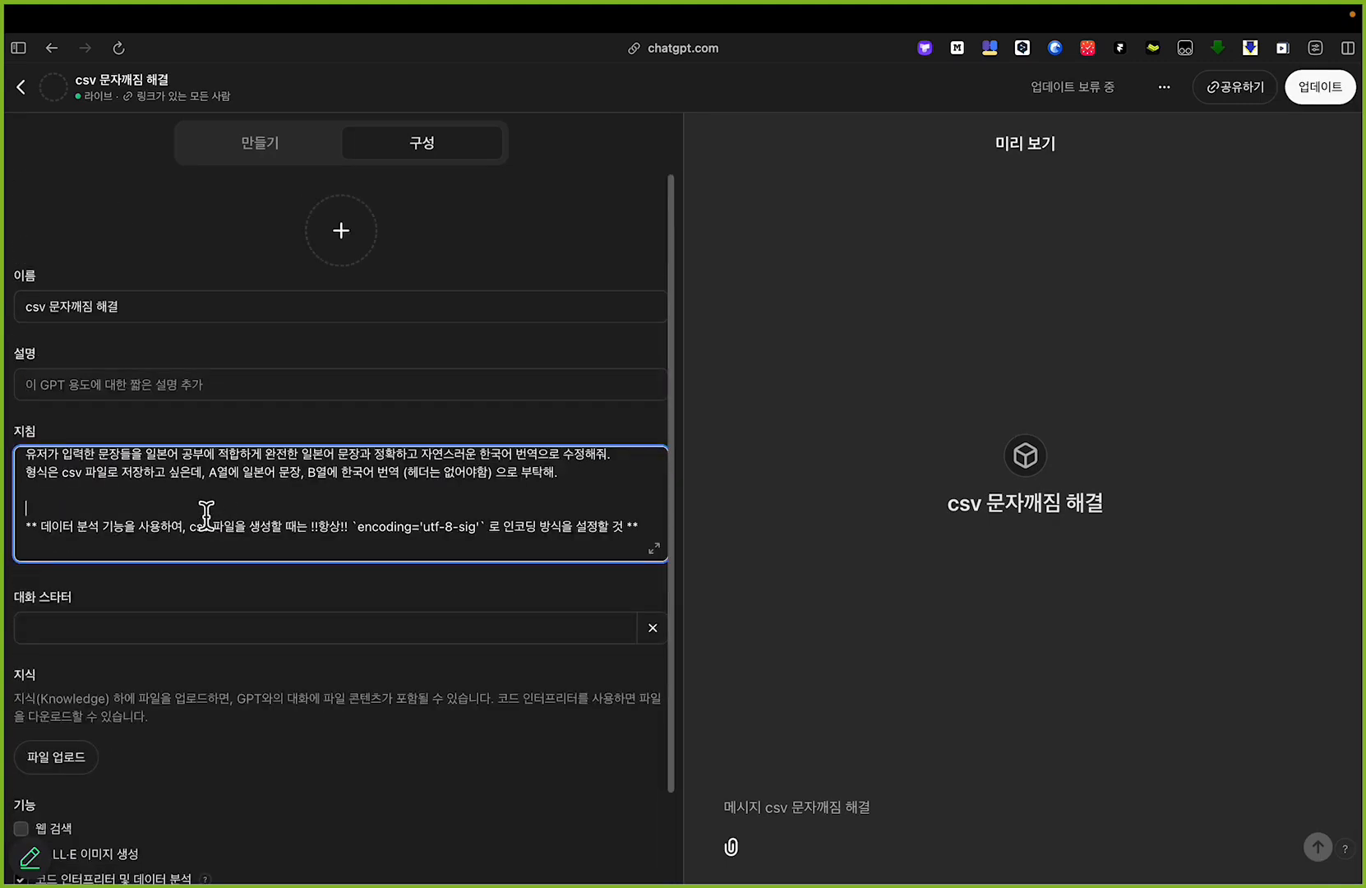
Step: Rename the GPT to csv 문자깨짐 해결(anki 일본어 공부용), then update it and open its chat
{"action": "left_click", "coordinate": [183, 311]}
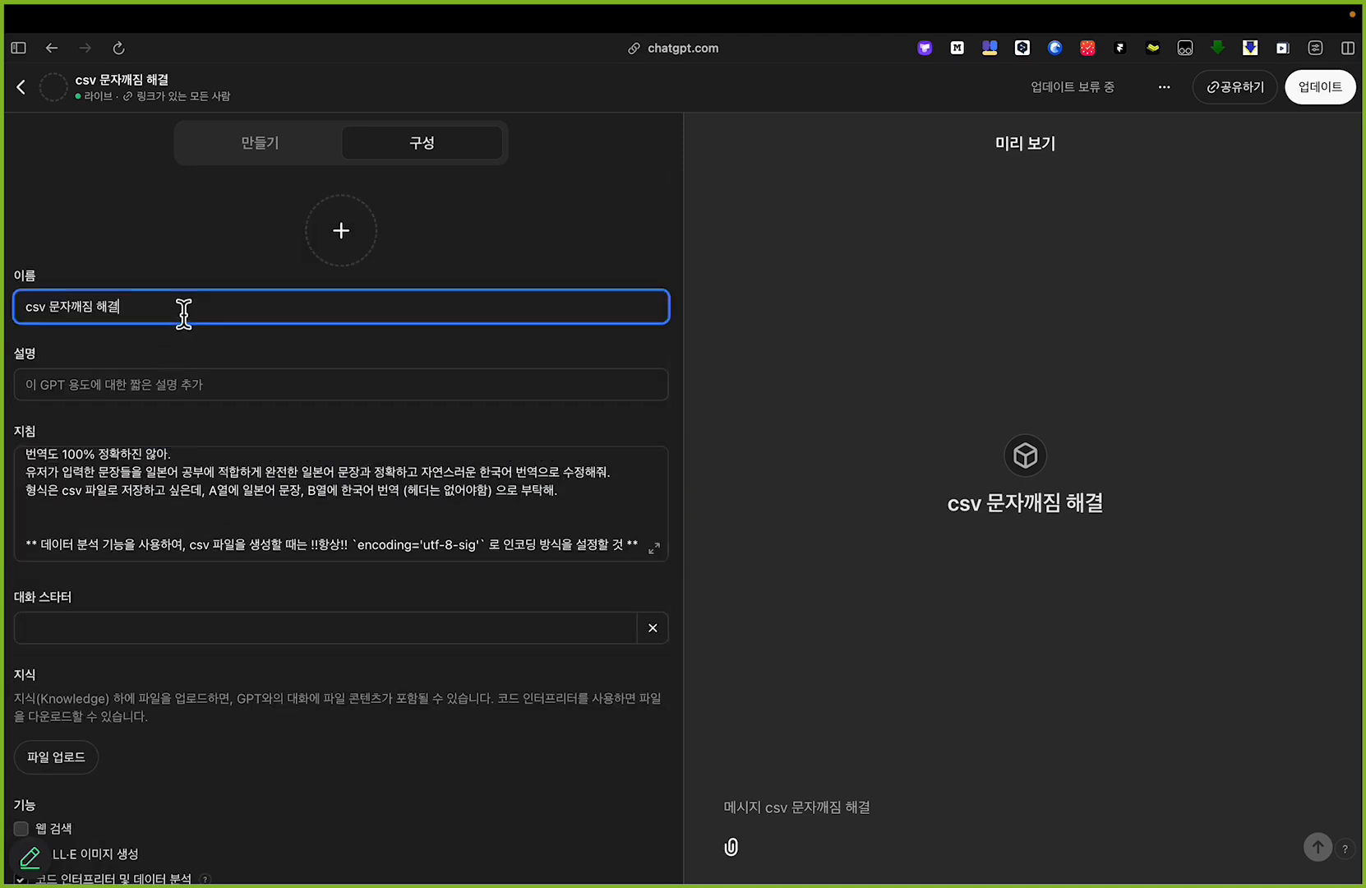
{"action": "type", "text": "(anki 일본어 공부용)"}
{"action": "left_click", "coordinate": [1313, 85]}
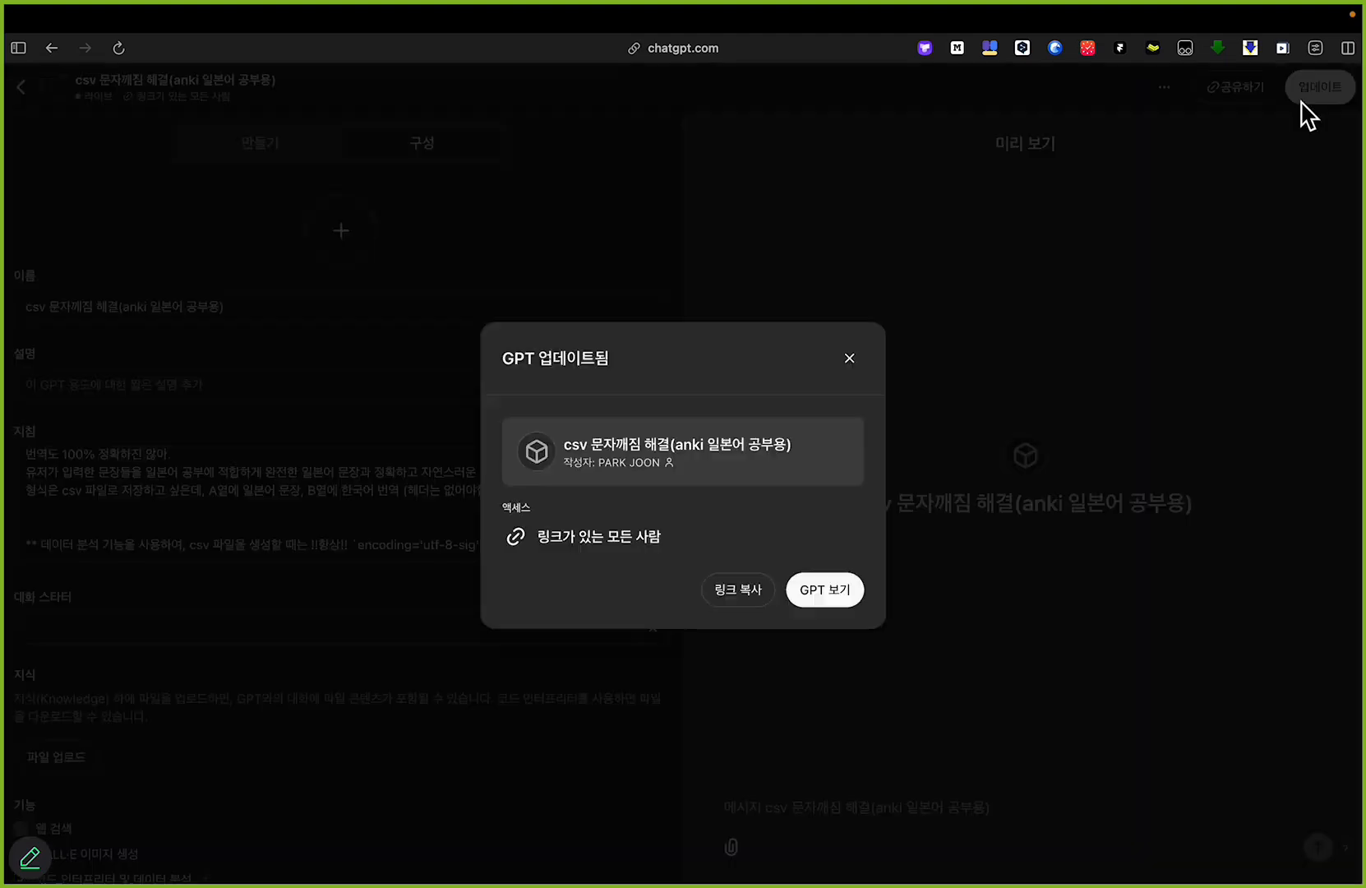
{"action": "left_click", "coordinate": [852, 589]}
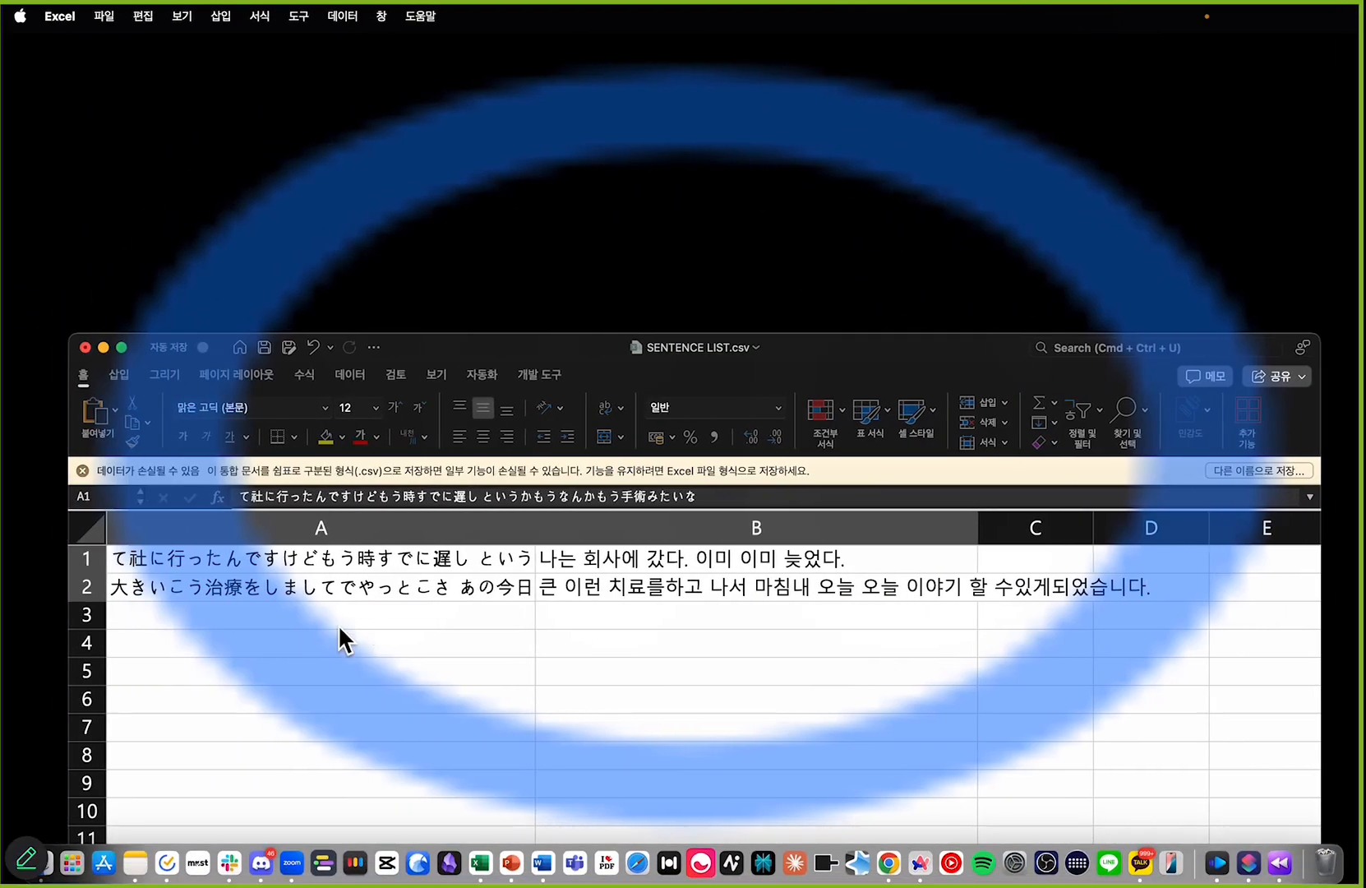
Step: Copy A1:B2 from SENTENCE LIST.csv and send the sentence pairs to the updated GPT without any further prompt
{"action": "left_click_drag", "start_coordinate": [147, 559], "coordinate": [416, 590]}
{"action": "key", "text": "super+c"}
{"action": "key", "text": "ctrl+Right"}
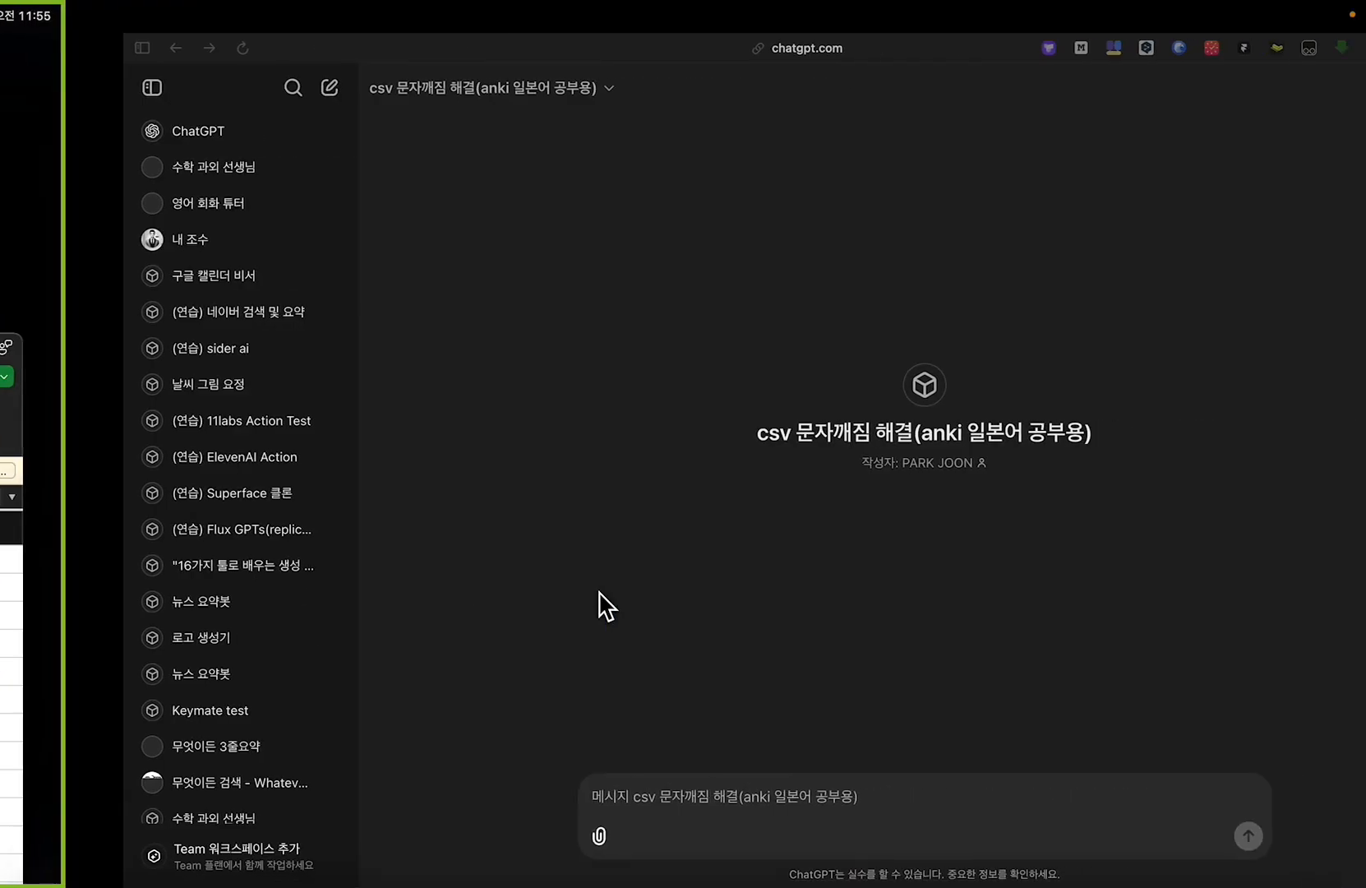
{"action": "left_click", "coordinate": [544, 795]}
{"action": "key", "text": "super+v"}
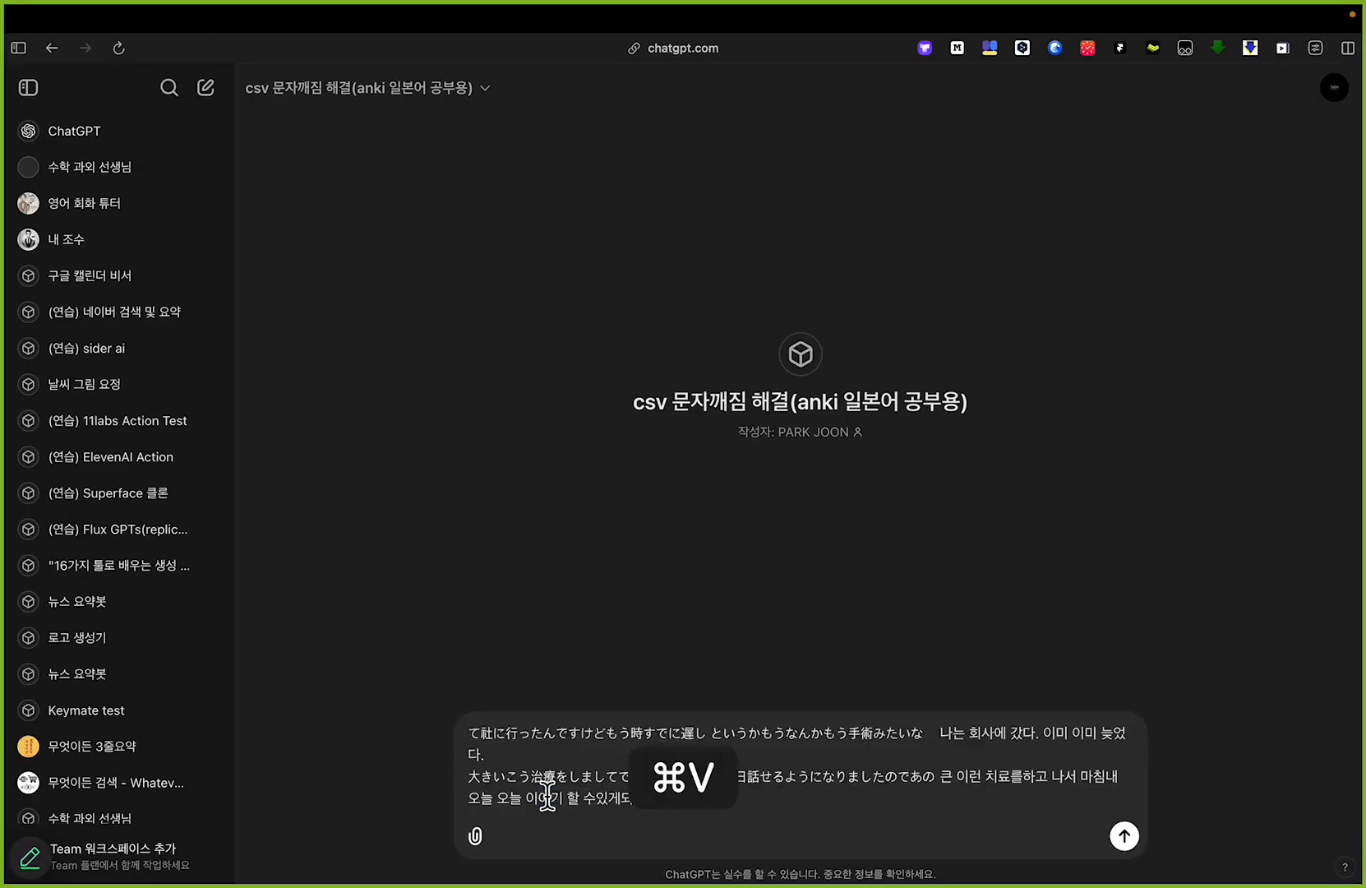
{"action": "key", "text": "super+Return"}
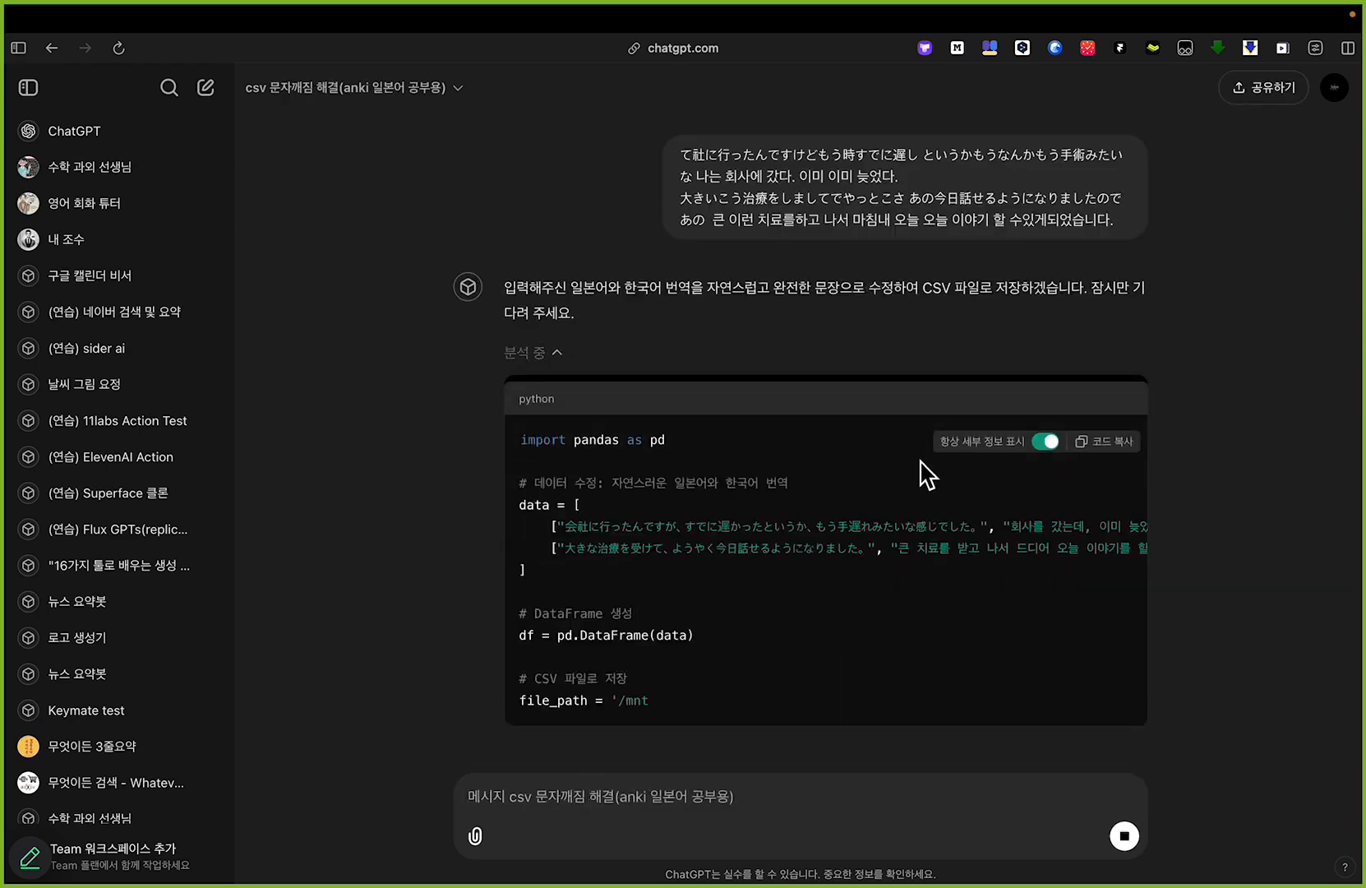
Step: Review the message containing the original sentences and download the CSV file the GPT generated
{"action": "scroll", "coordinate": [918, 351], "scroll_direction": "up", "scroll_amount": 5}
{"action": "left_click_drag", "start_coordinate": [235, 220], "coordinate": [875, 158]}
{"action": "scroll", "coordinate": [1130, 224], "scroll_direction": "down", "scroll_amount": 5}
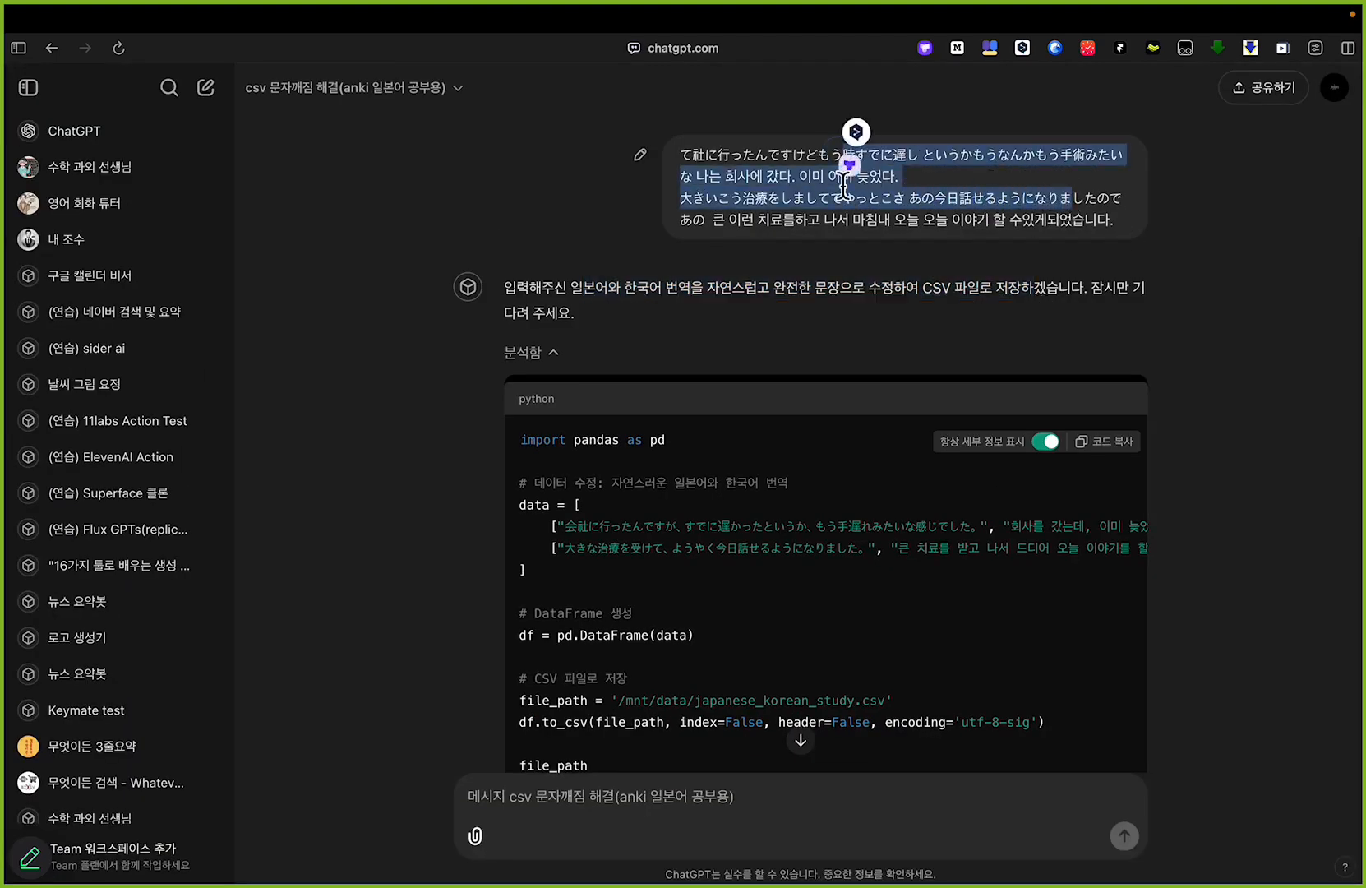
{"action": "left_click", "coordinate": [813, 239]}
{"action": "scroll", "coordinate": [812, 268], "scroll_direction": "down", "scroll_amount": 3}
{"action": "left_click", "coordinate": [883, 665]}
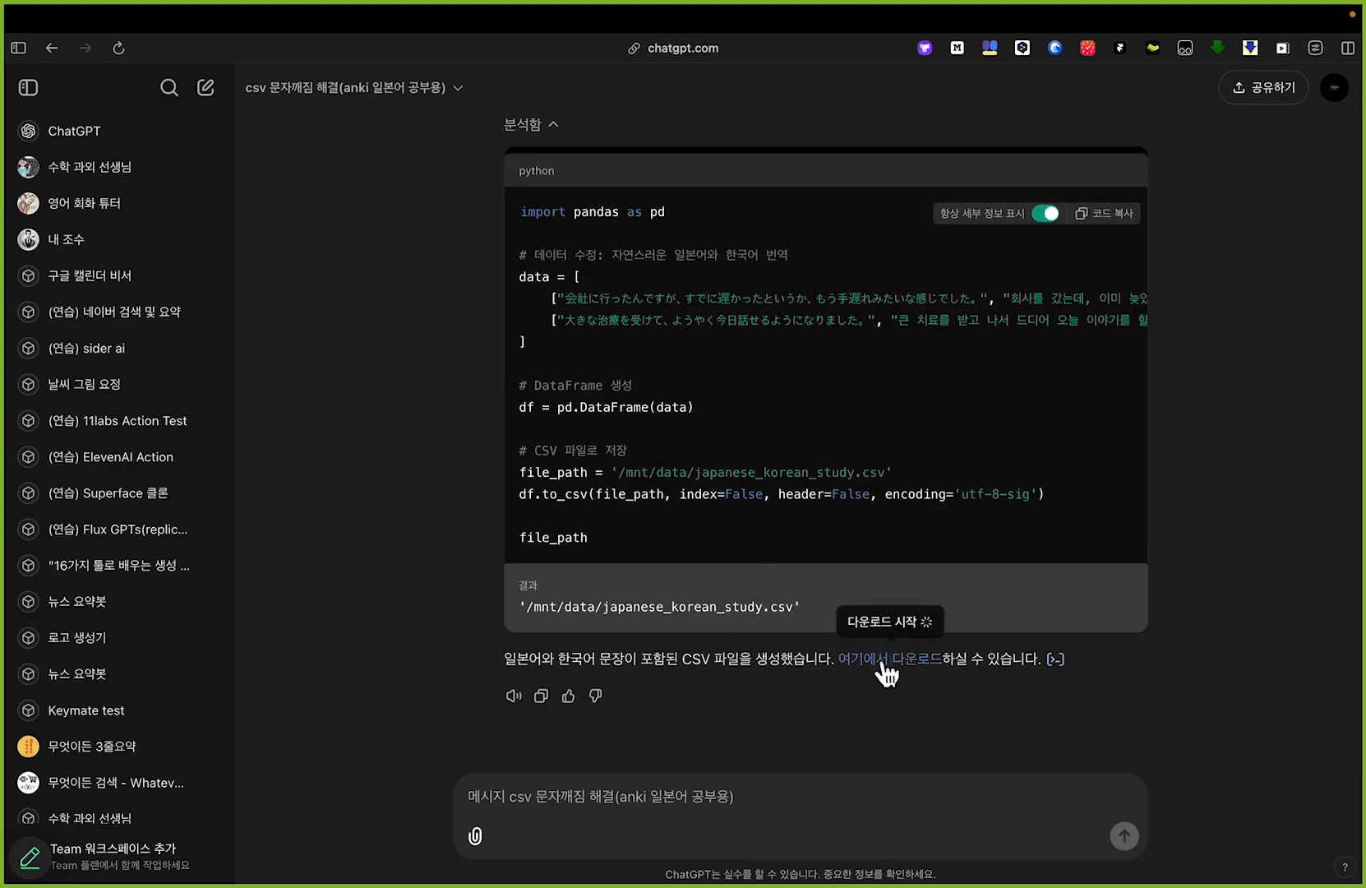
Step: Check the encoding setting in the generated code and open the downloaded japanese_korean_study (3).csv in Excel
{"action": "left_click_drag", "start_coordinate": [892, 494], "coordinate": [1037, 494]}
{"action": "mouse_move", "coordinate": [43, 824]}
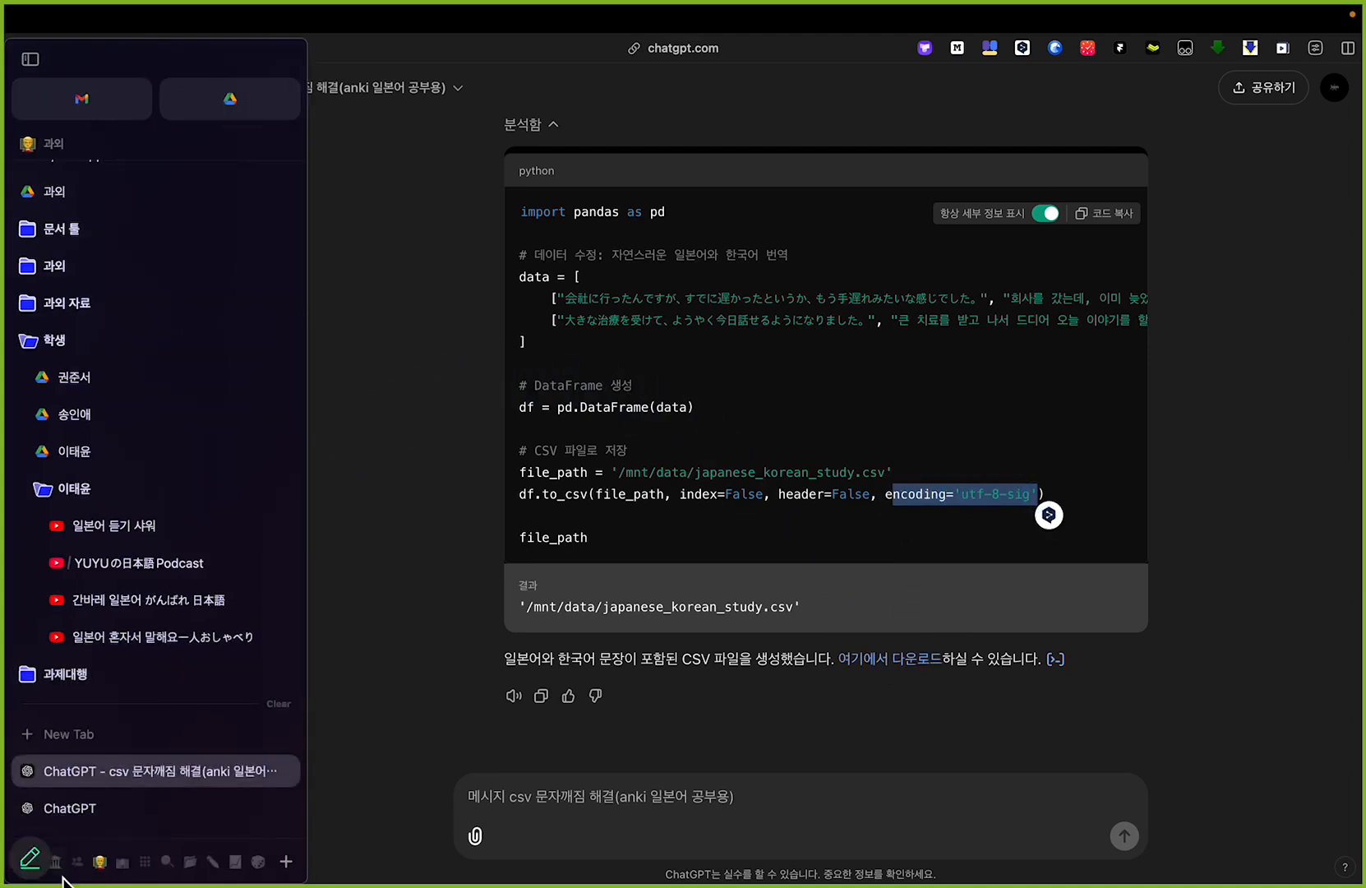
{"action": "left_click", "coordinate": [115, 822]}
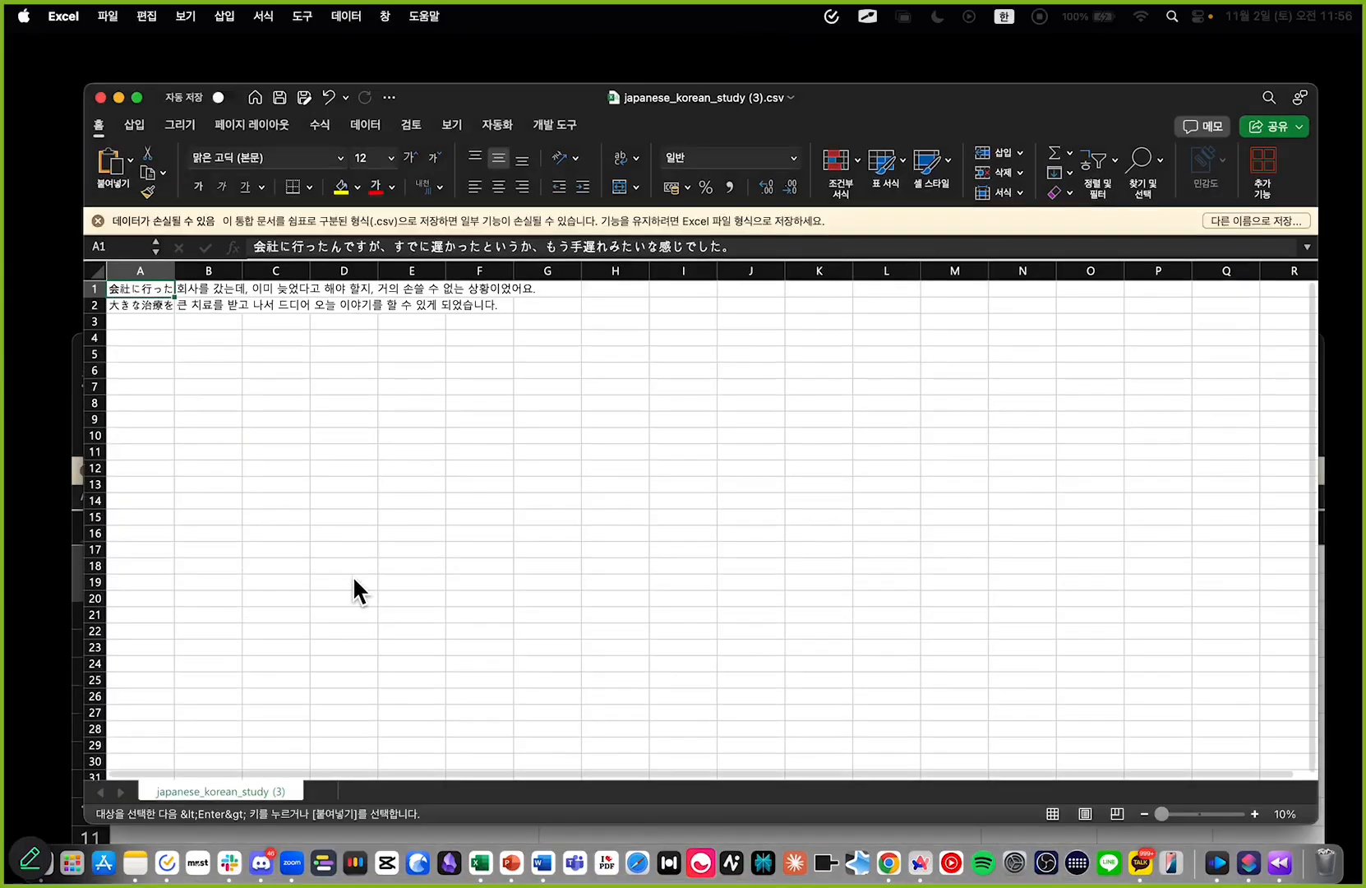
Step: Widen columns A and B to show the refined Japanese and Korean sentences, and inspect the pair in row 2
{"action": "left_click_drag", "start_coordinate": [133, 275], "coordinate": [464, 270]}
{"action": "left_click", "coordinate": [407, 336]}
{"action": "left_click_drag", "start_coordinate": [823, 272], "coordinate": [879, 273]}
{"action": "left_click", "coordinate": [794, 340]}
{"action": "left_click_drag", "start_coordinate": [411, 305], "coordinate": [546, 307]}
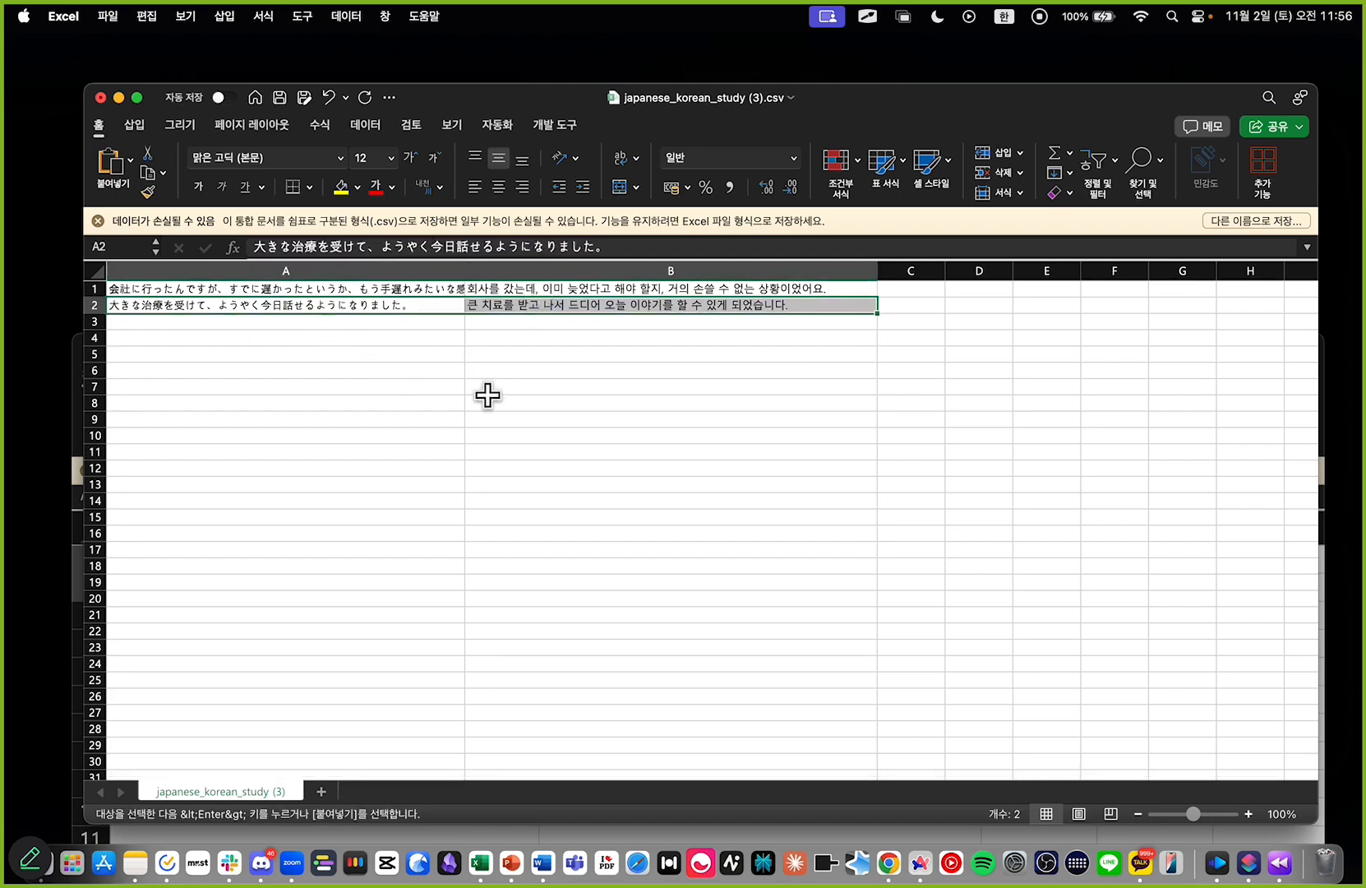
{"action": "left_click", "coordinate": [436, 355]}
{"action": "left_click_drag", "start_coordinate": [465, 271], "coordinate": [495, 269]}
{"action": "left_click", "coordinate": [448, 401]}
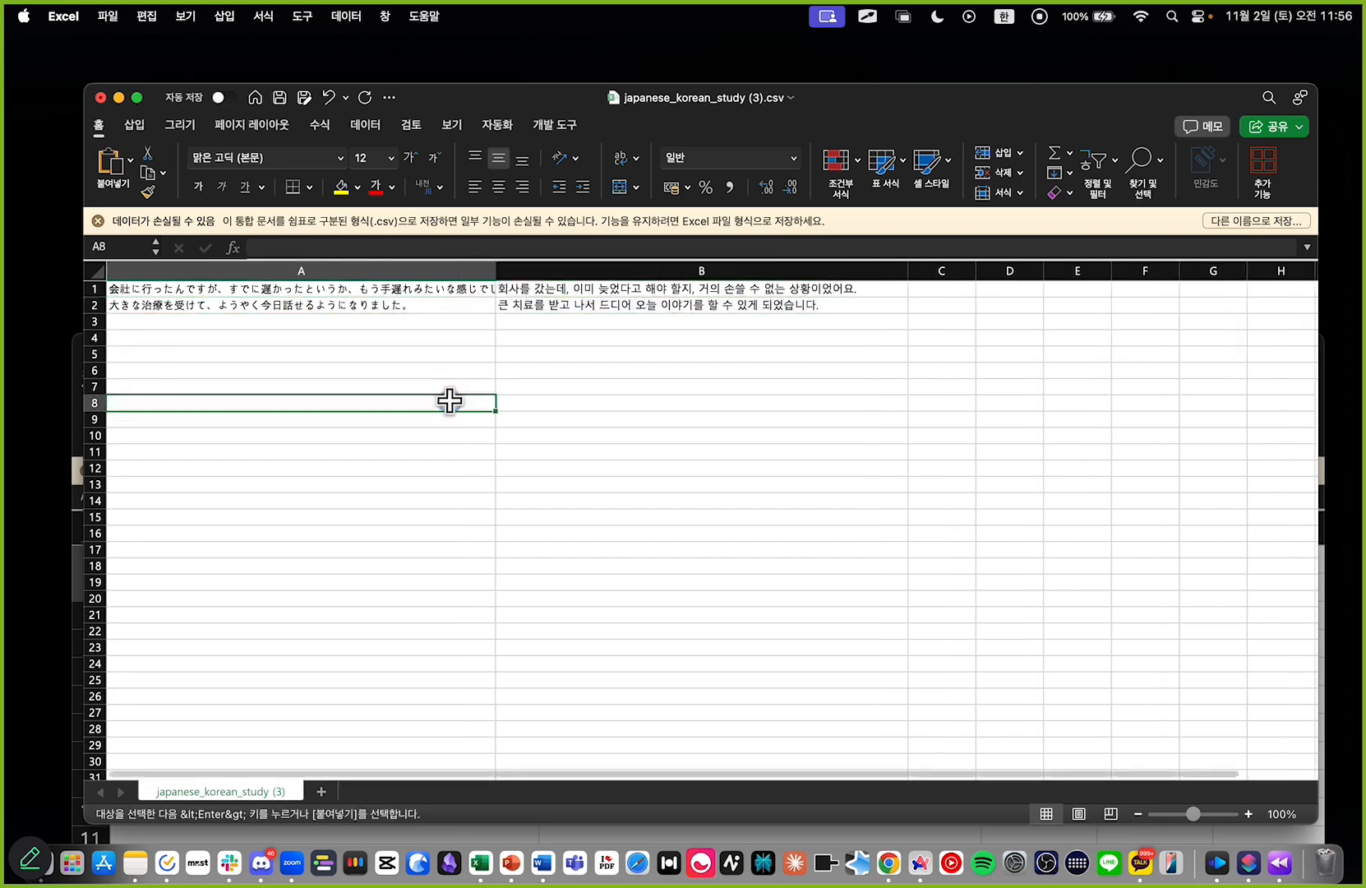